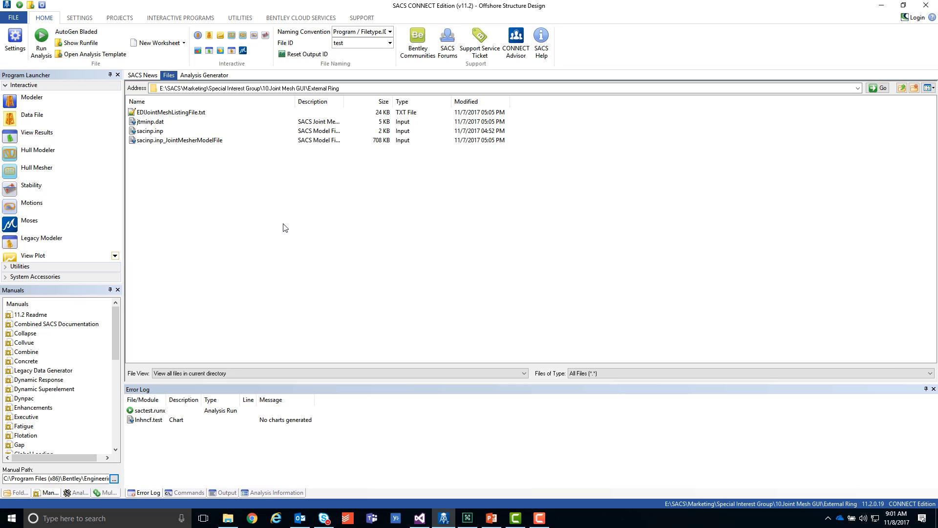
# Open the sacinp.inp model in Precede and display its members as shaded 3D solids
pyautogui.click(155, 134)
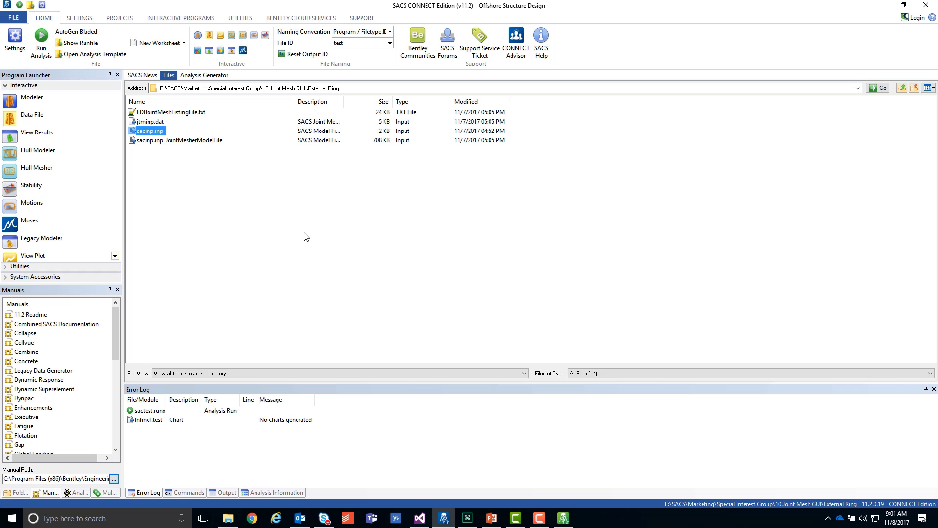
pyautogui.click(567, 518)
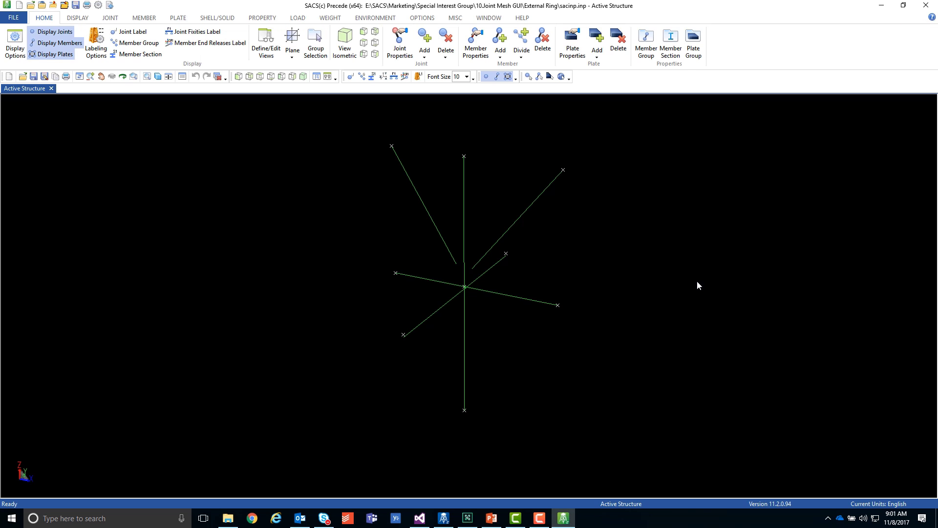
pyautogui.click(157, 77)
# Examine the central tubular column, the inclined braces and the I-beams around the joint from several angles
pyautogui.scroll(4, 502, 286)
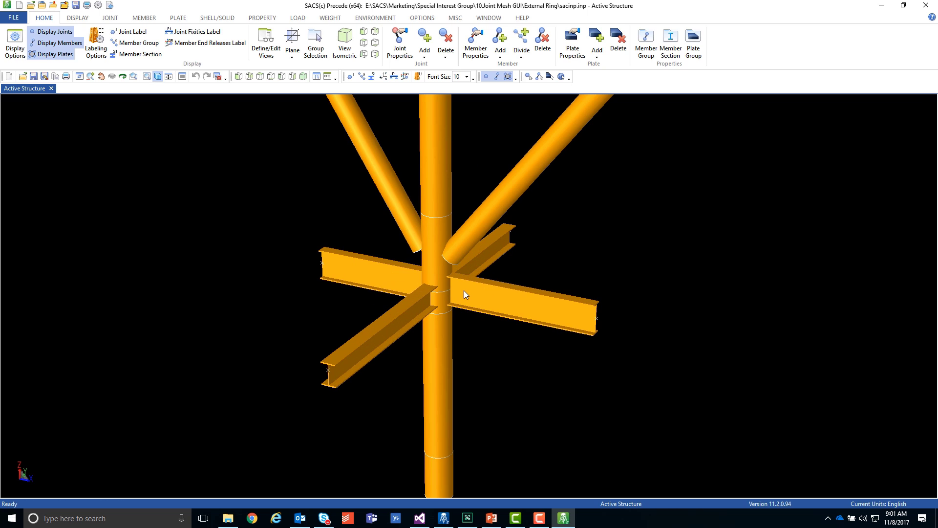
pyautogui.moveTo(464, 290); pyautogui.dragTo(418, 242, button='middle')
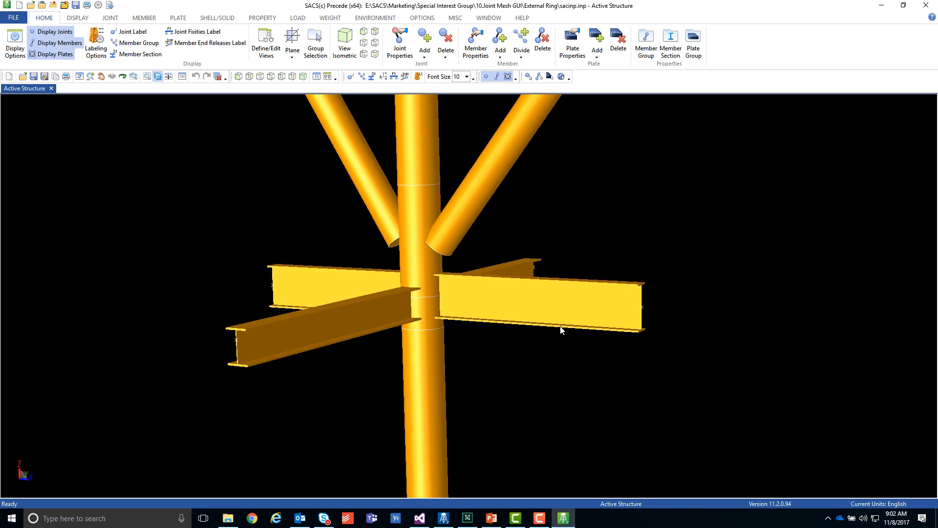
pyautogui.moveTo(562, 329); pyautogui.dragTo(472, 270, button='middle')
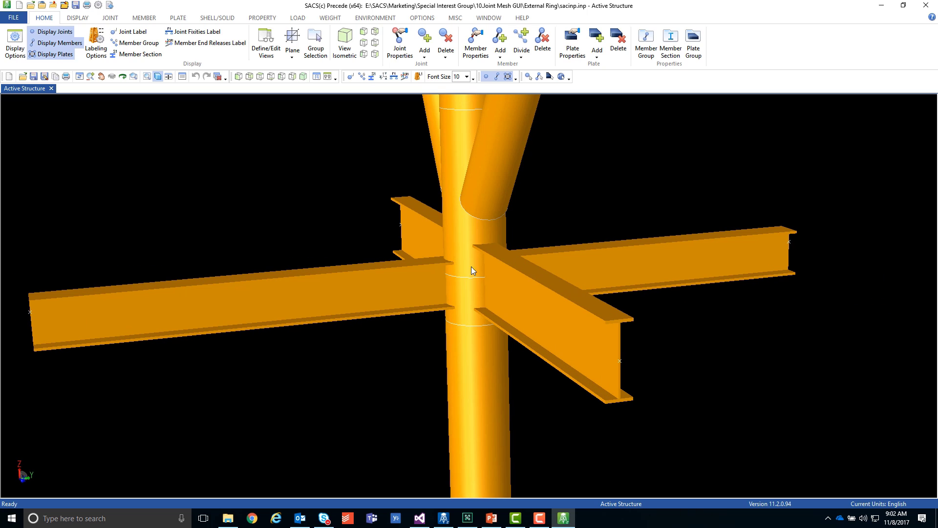
pyautogui.scroll(-1, 421, 237)
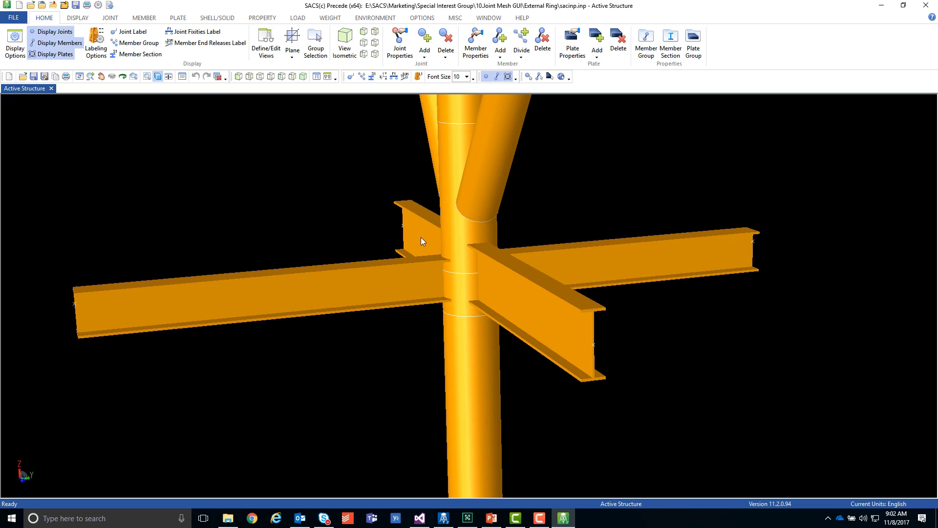
pyautogui.scroll(-3, 421, 237)
pyautogui.moveTo(460, 261); pyautogui.dragTo(498, 250, button='middle')
pyautogui.scroll(-2, 498, 249)
pyautogui.moveTo(432, 214); pyautogui.dragTo(444, 277, button='middle')
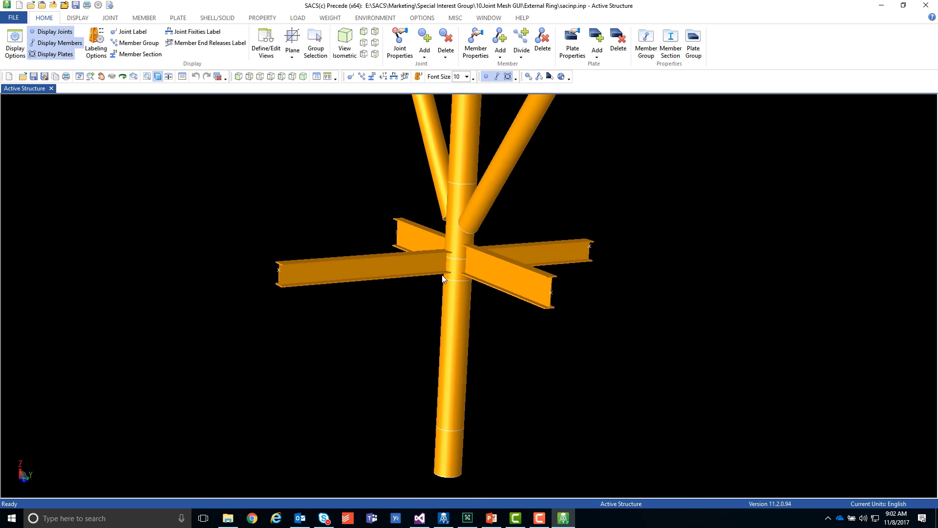
pyautogui.scroll(-2, 445, 279)
pyautogui.moveTo(509, 342); pyautogui.dragTo(506, 314, button='middle')
pyautogui.scroll(-1, 506, 315)
pyautogui.scroll(-1, 505, 315)
pyautogui.scroll(4, 434, 200)
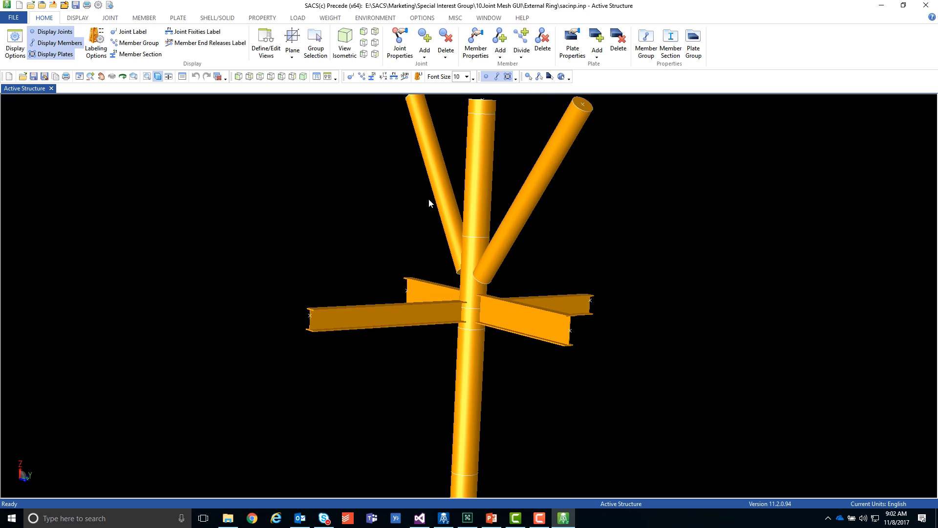
pyautogui.scroll(-3, 473, 281)
pyautogui.scroll(1, 484, 276)
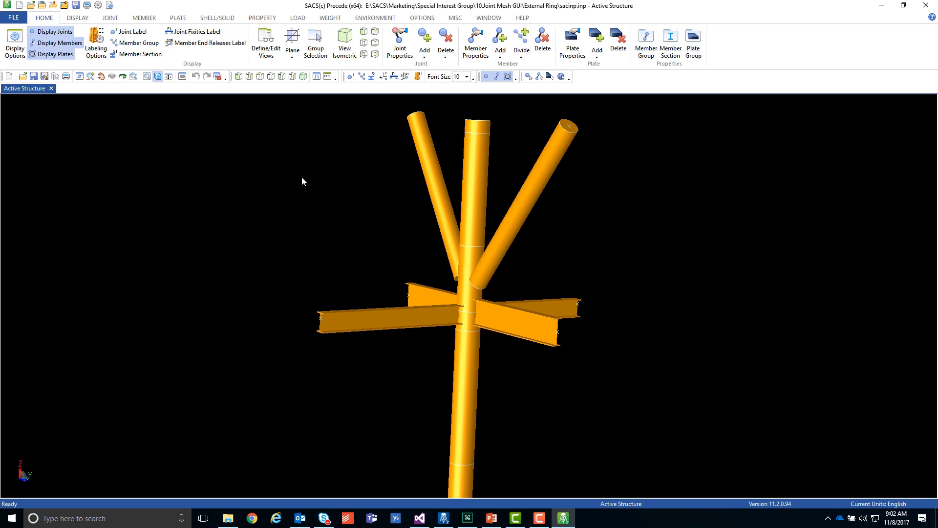
# Start the Joint Mesher on joint 2000, picking it at the member intersection in the wireframe display
pyautogui.click(107, 20)
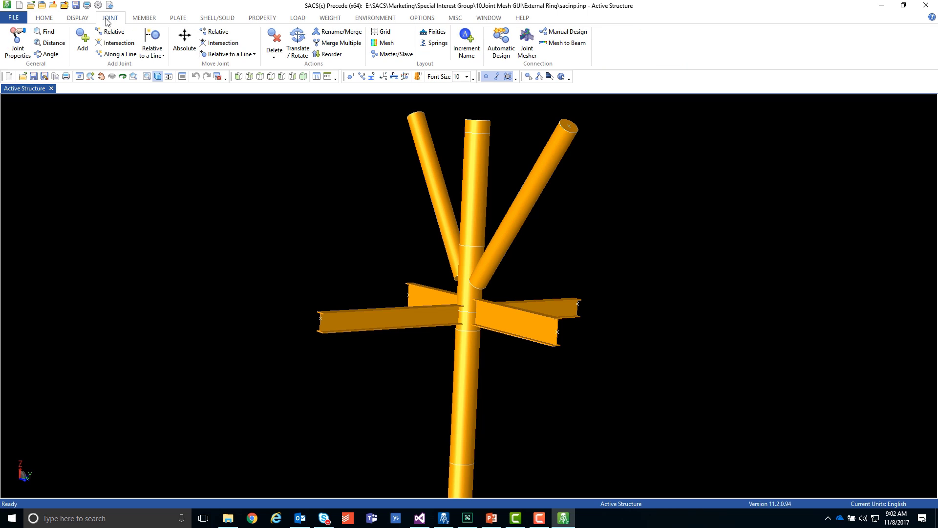
pyautogui.click(528, 51)
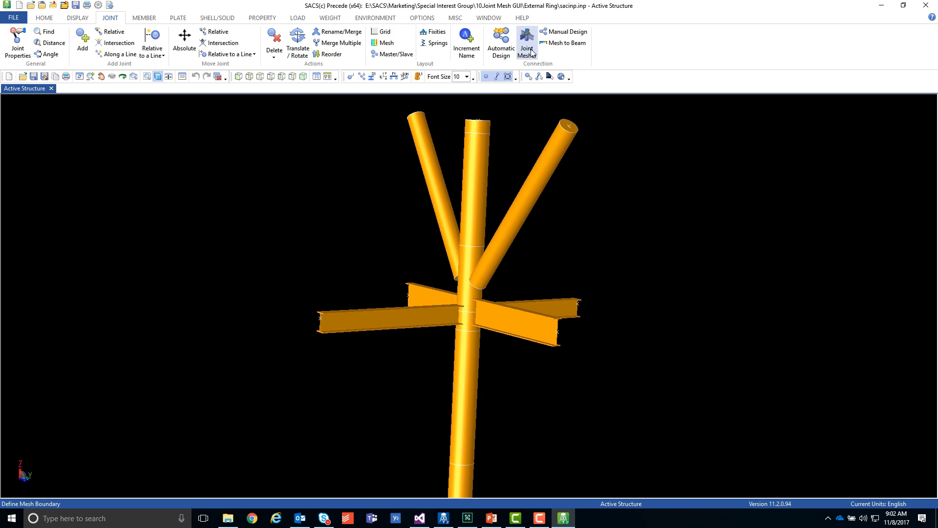
pyautogui.click(528, 49)
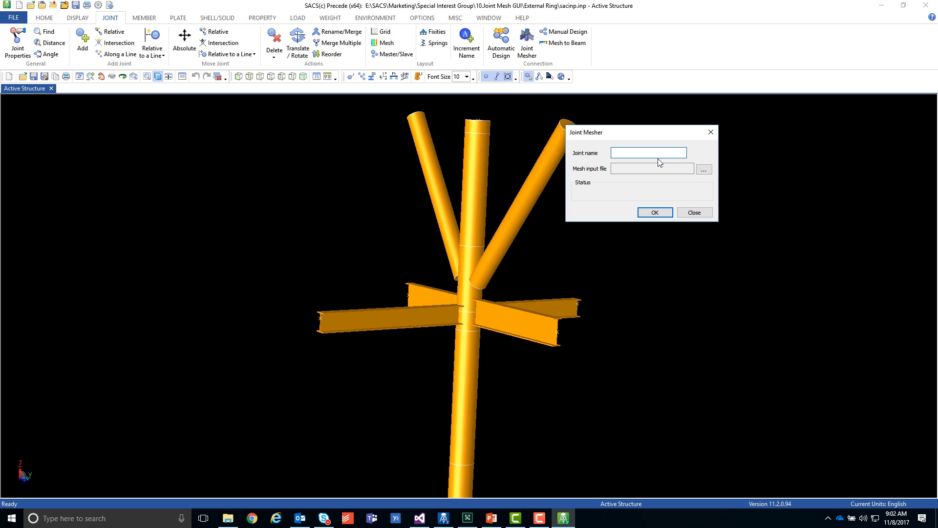
pyautogui.click(157, 76)
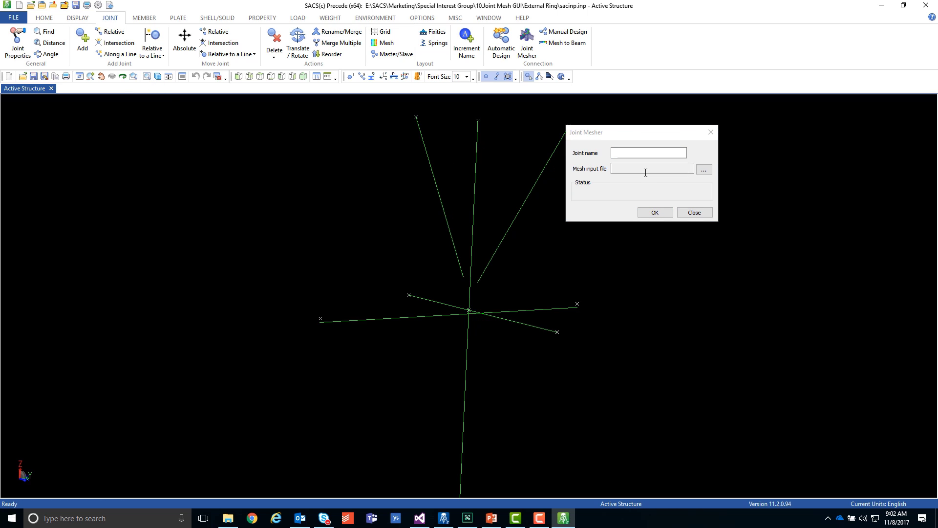
pyautogui.click(469, 312)
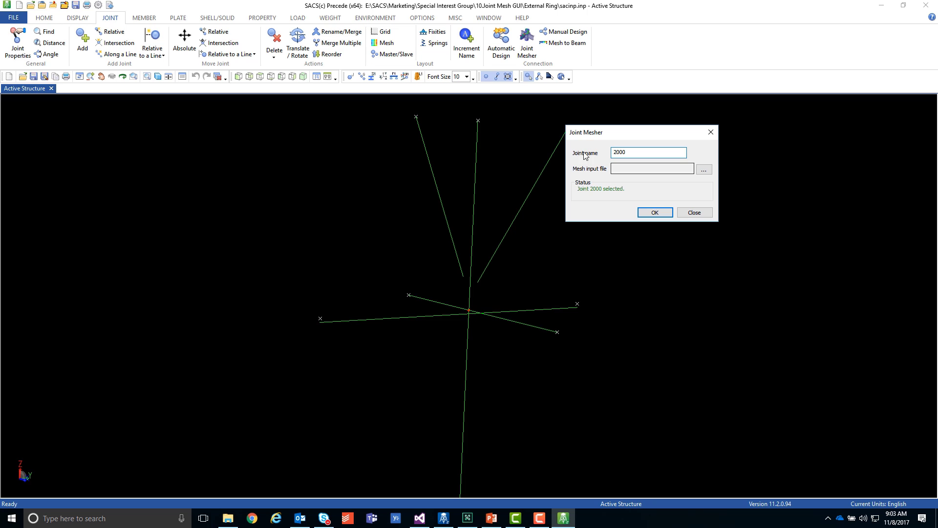
pyautogui.click(649, 214)
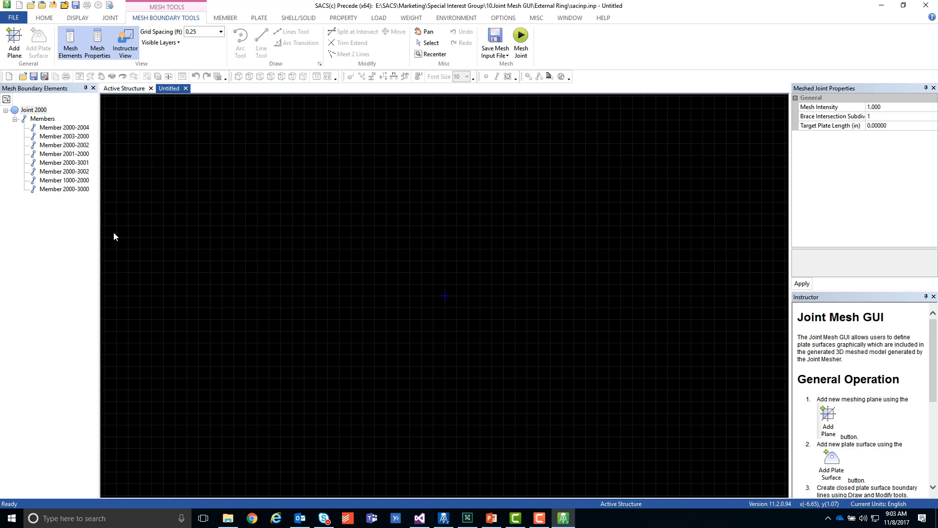
# Review the mesh properties of Joint 2000 and Member 2000-2004, widening the property display to show full names
pyautogui.click(35, 121)
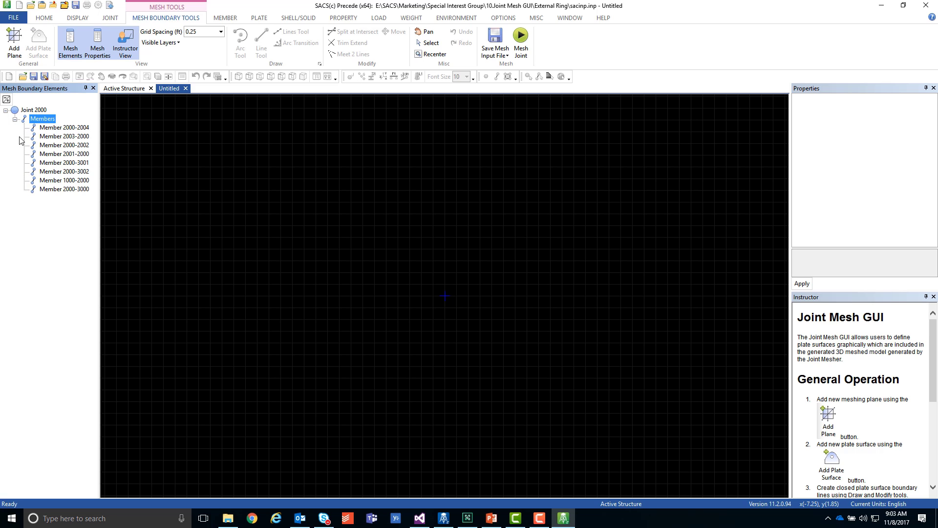
pyautogui.click(35, 110)
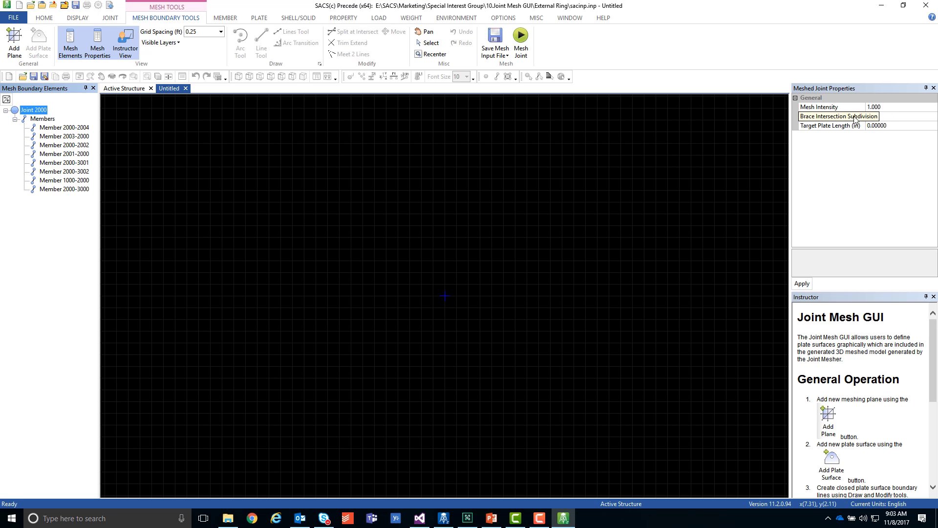
pyautogui.click(34, 119)
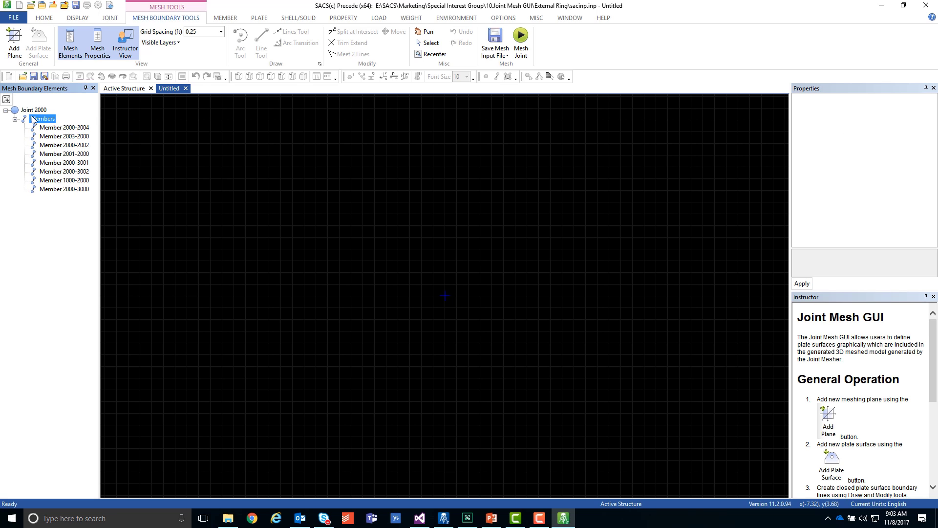
pyautogui.click(60, 128)
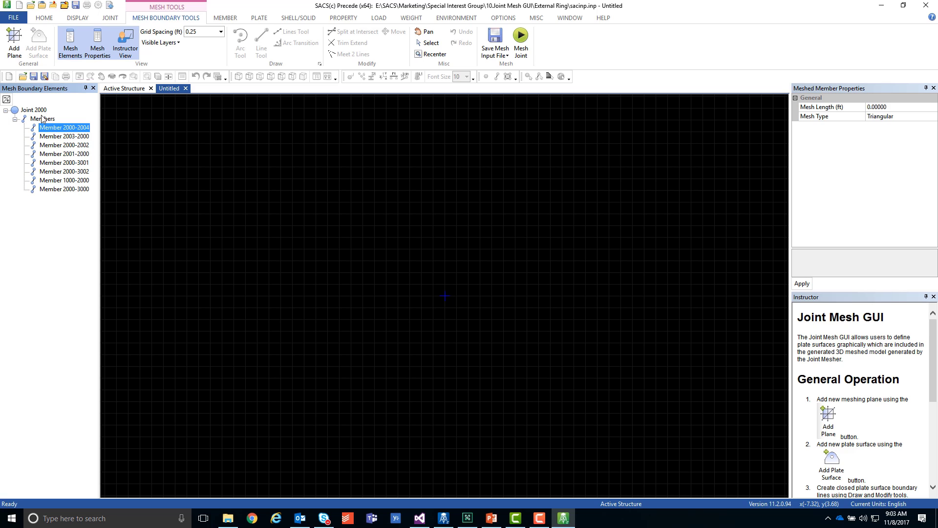
pyautogui.click(34, 110)
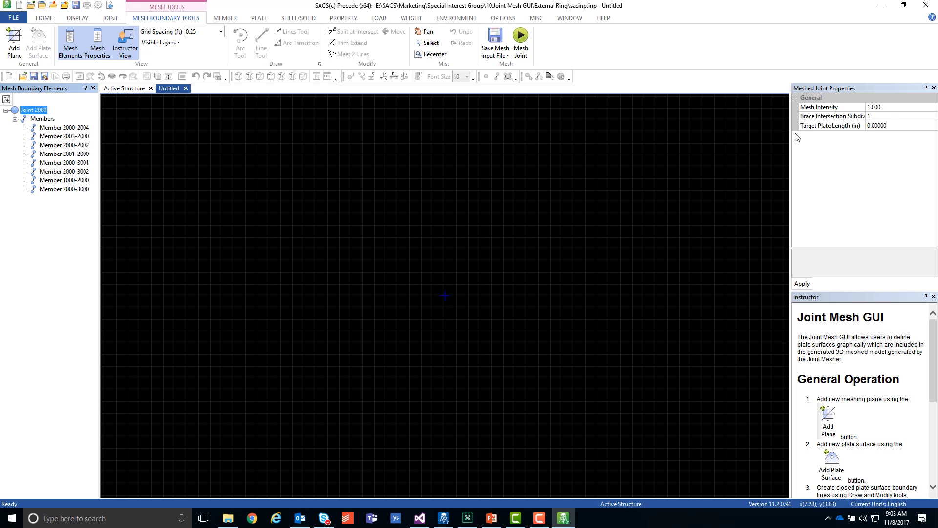
pyautogui.moveTo(790, 133); pyautogui.dragTo(749, 132)
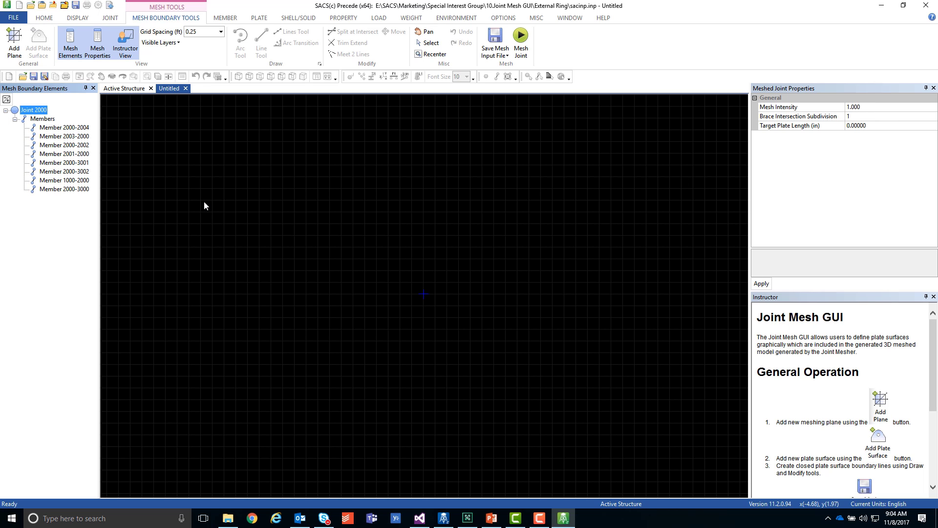
pyautogui.click(51, 119)
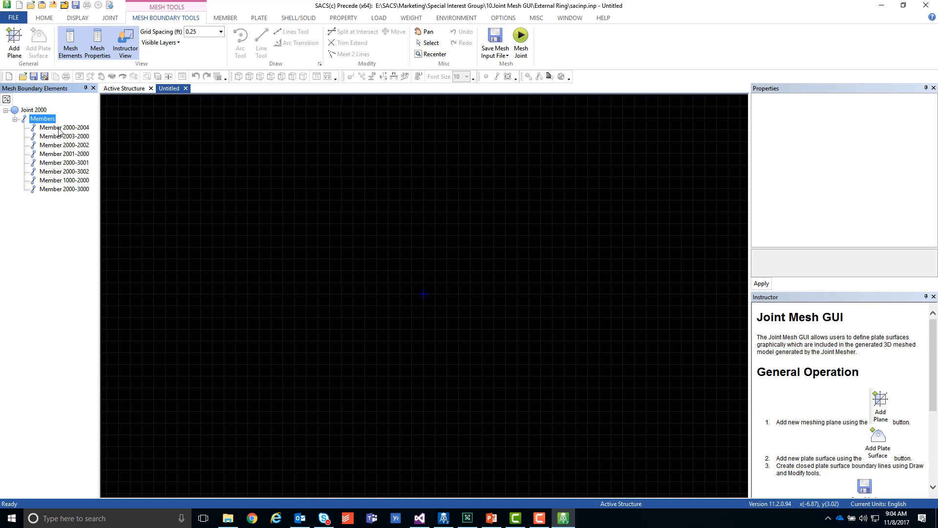
pyautogui.click(59, 128)
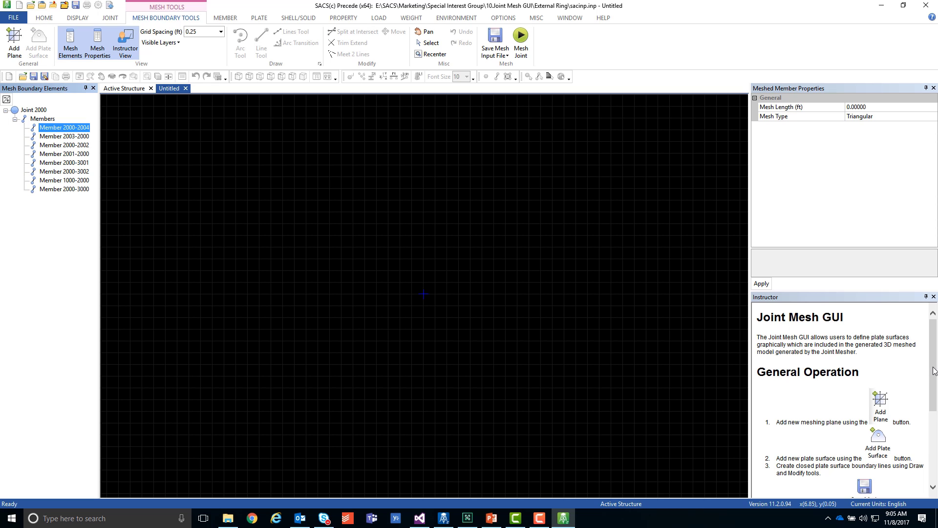
# Read the Joint Mesh GUI instructions from General Operation through Modifier Keys
pyautogui.moveTo(934, 370)
pyautogui.mouseDown()
pyautogui.moveTo(923, 413)
pyautogui.moveTo(924, 369)
pyautogui.moveTo(927, 391)
pyautogui.moveTo(923, 378)
pyautogui.mouseUp()
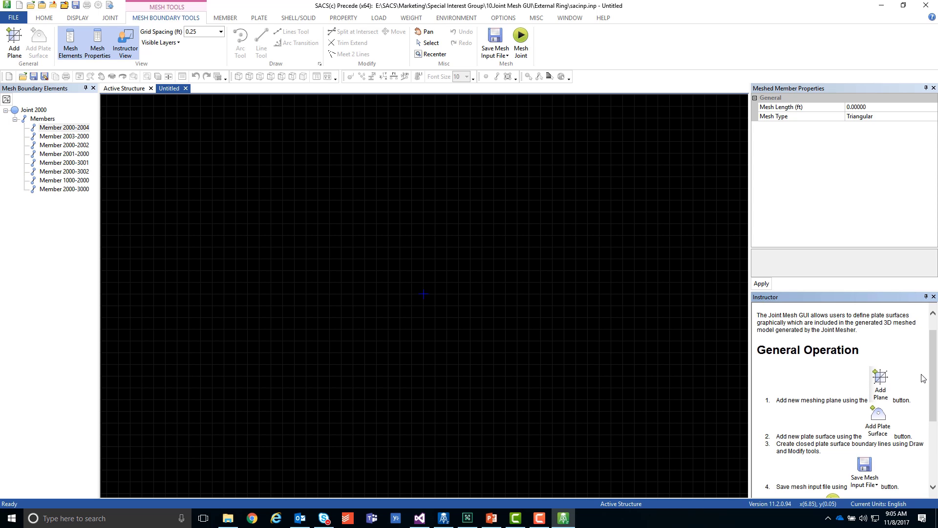
pyautogui.scroll(2, 922, 376)
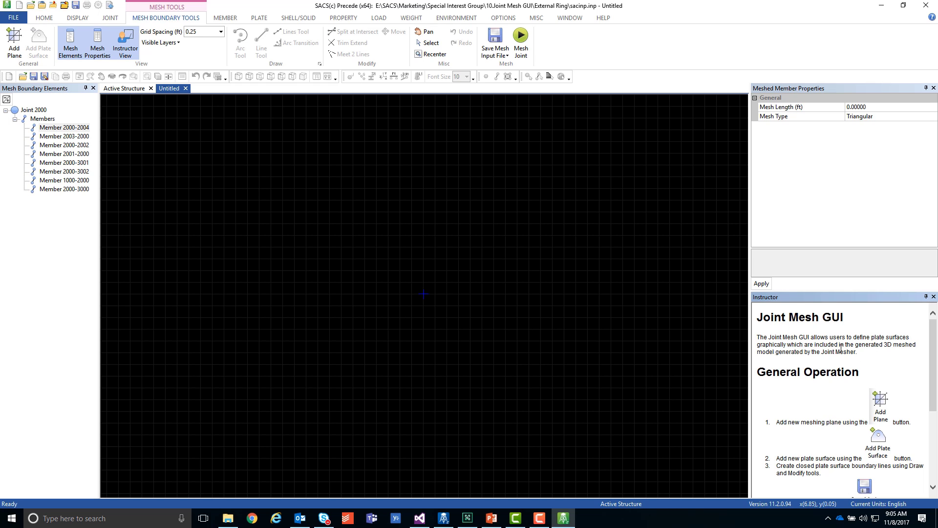
pyautogui.scroll(-1, 861, 366)
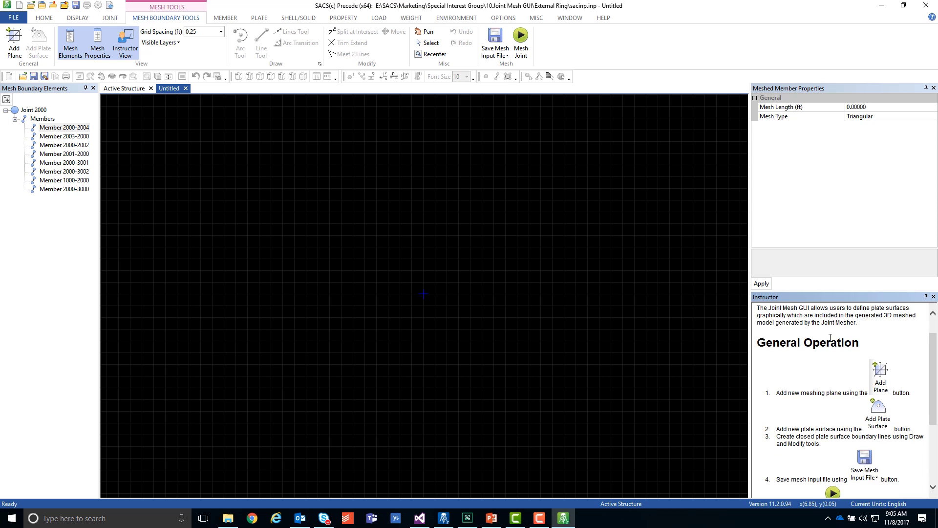
pyautogui.scroll(-1, 831, 342)
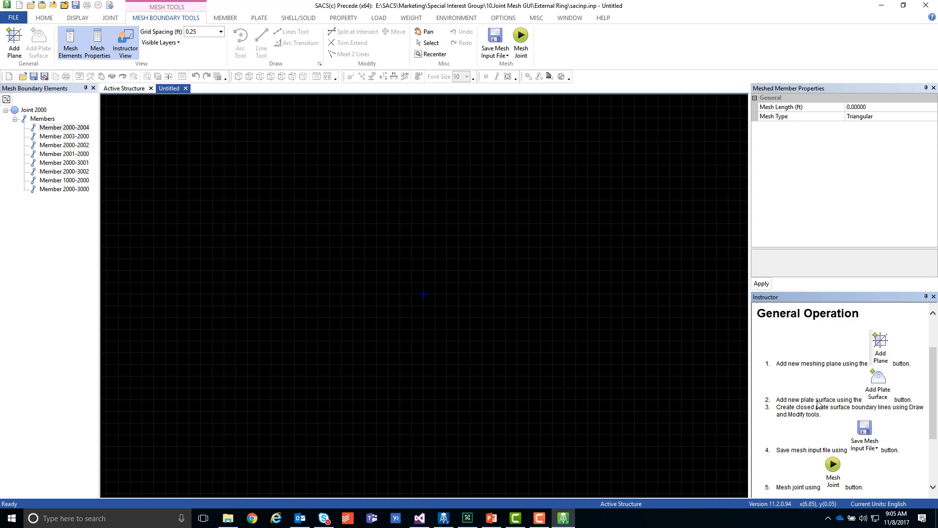
pyautogui.scroll(-1, 806, 380)
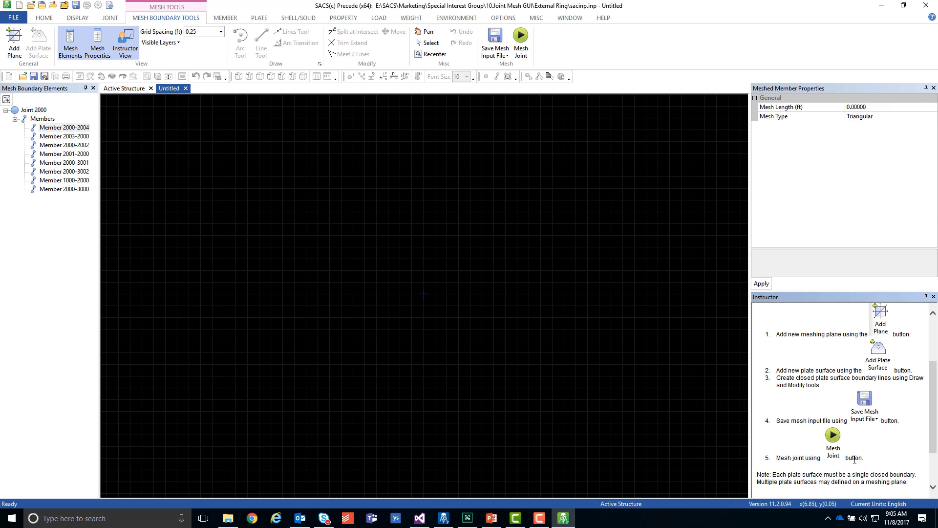
pyautogui.scroll(-3, 861, 449)
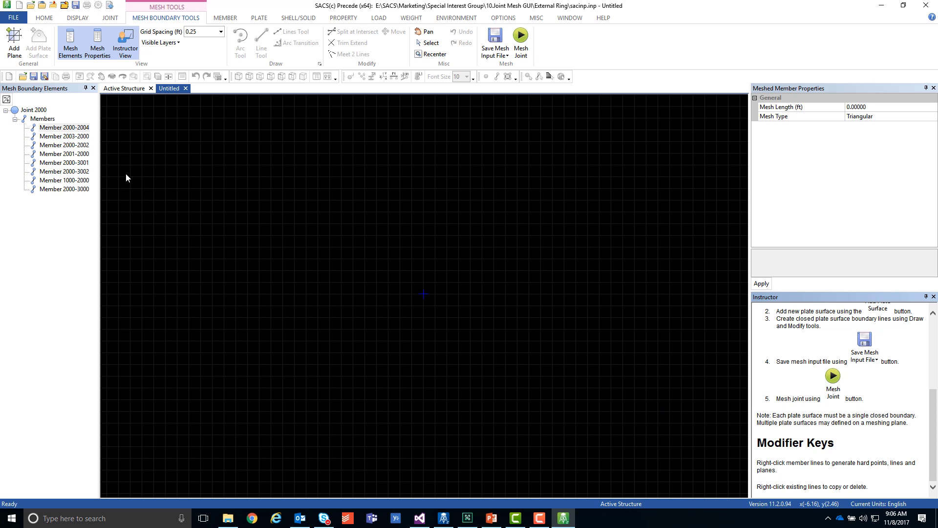
# Check the hard point, hard line and hard plane options for Members 2000-2002 and 2003-2000, comparing with the active structure
pyautogui.click(70, 146)
pyautogui.rightClick(70, 150)
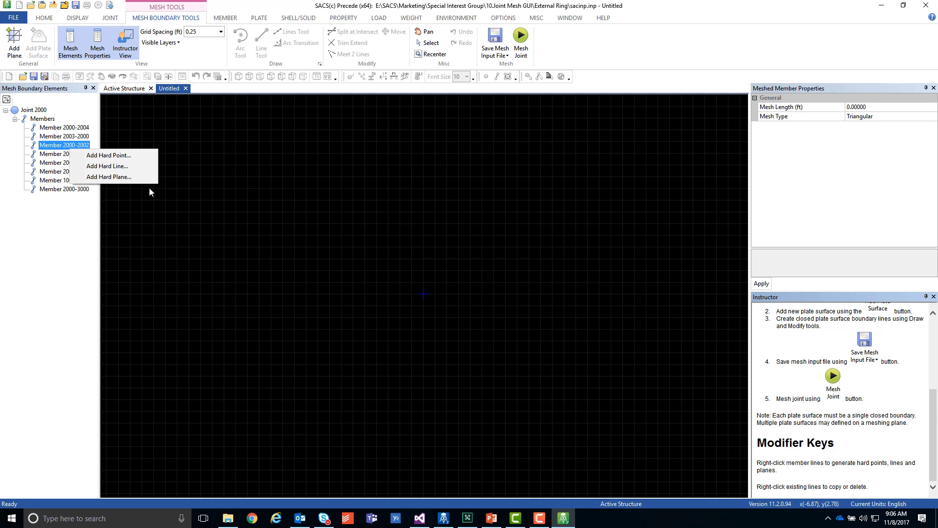
pyautogui.click(52, 137)
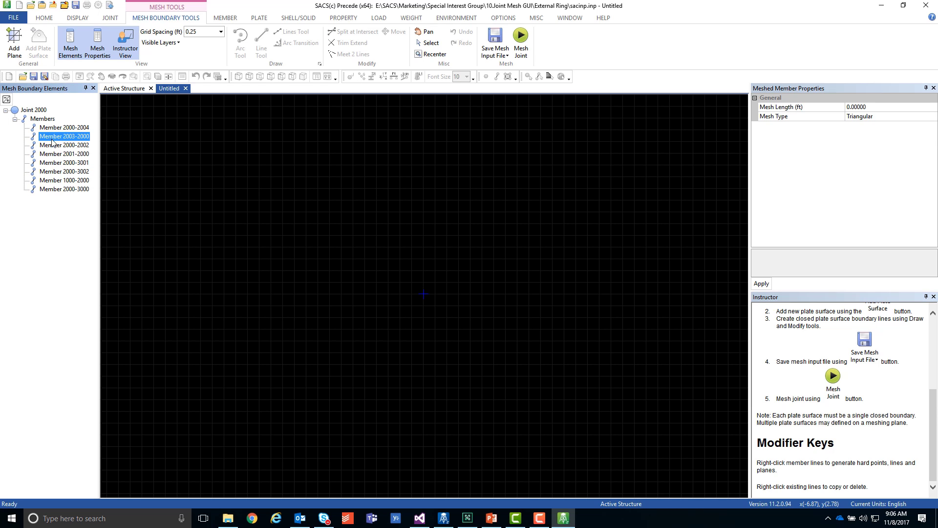
pyautogui.click(54, 155)
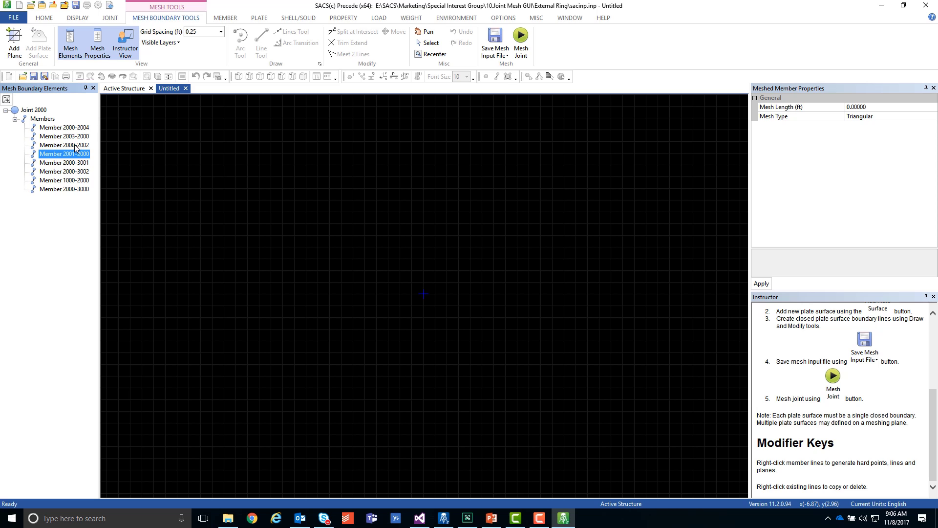
pyautogui.click(144, 90)
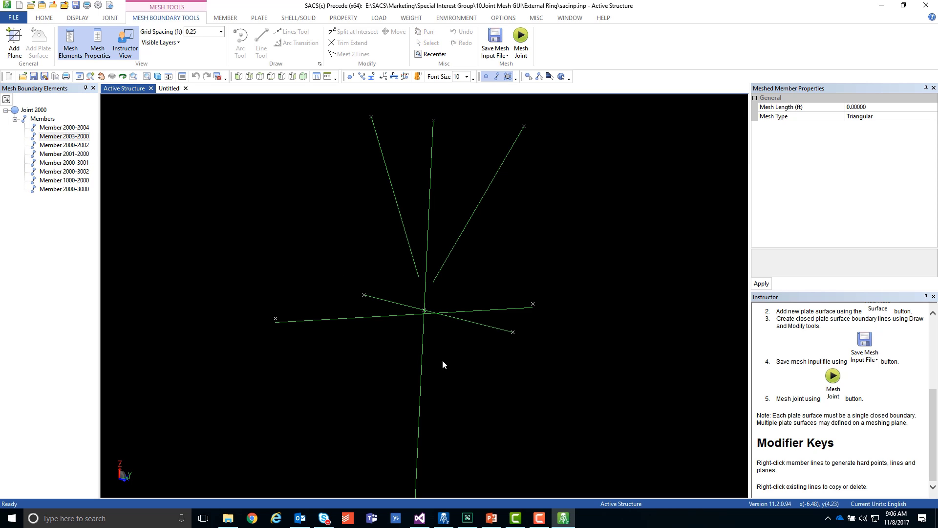
pyautogui.click(175, 91)
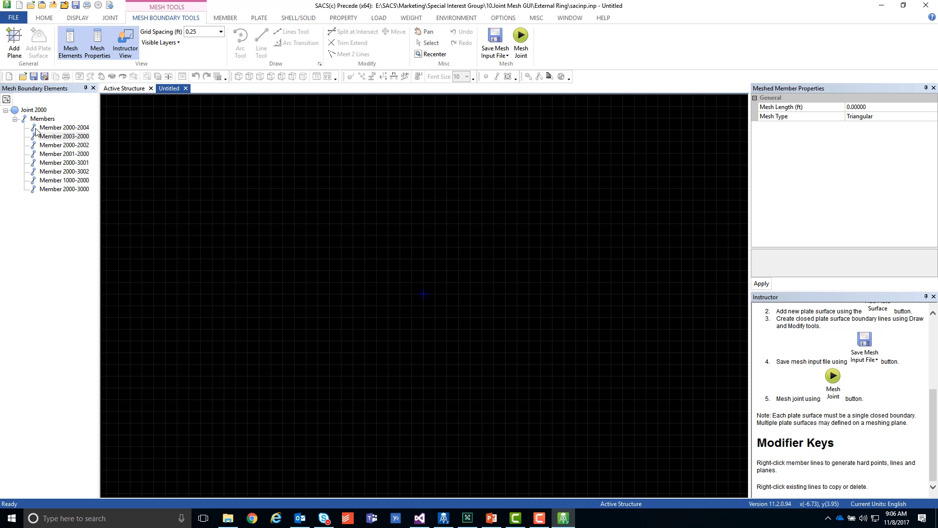
pyautogui.rightClick(56, 136)
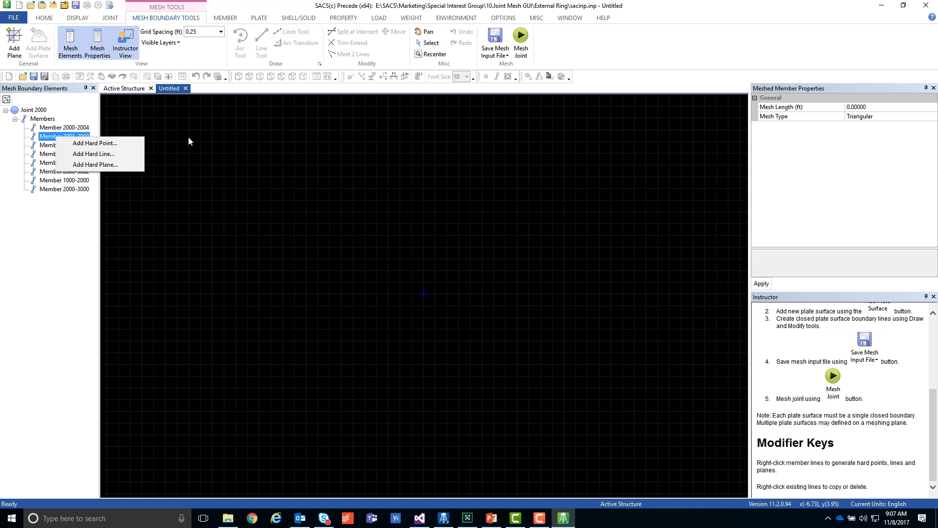
# Inspect the shaded active structure around joint 2000, where the beams and tubular braces meet the vertical chord
pyautogui.click(198, 148)
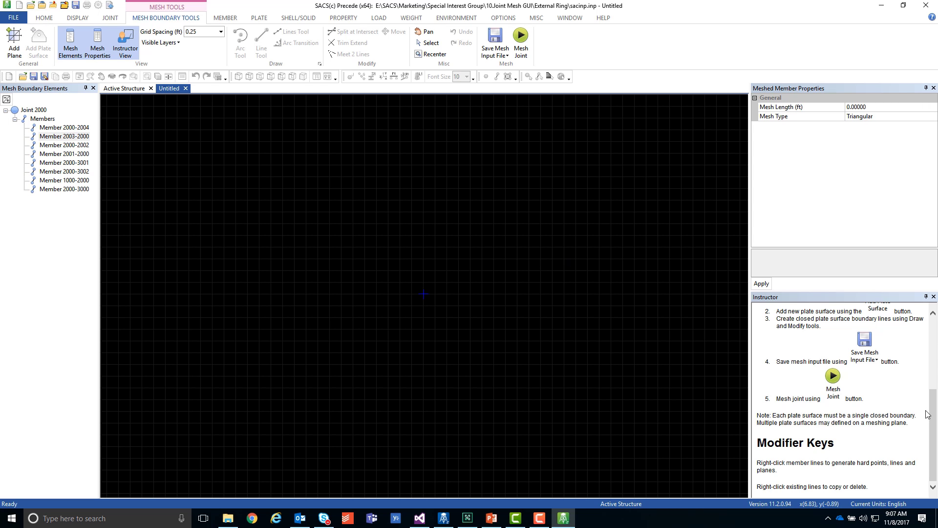
pyautogui.moveTo(933, 425); pyautogui.dragTo(933, 352)
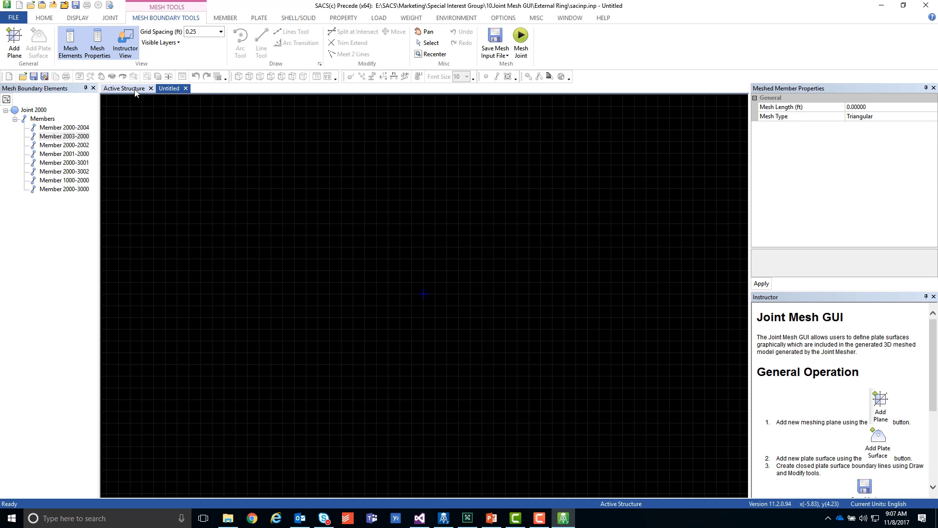
pyautogui.click(120, 89)
pyautogui.click(157, 76)
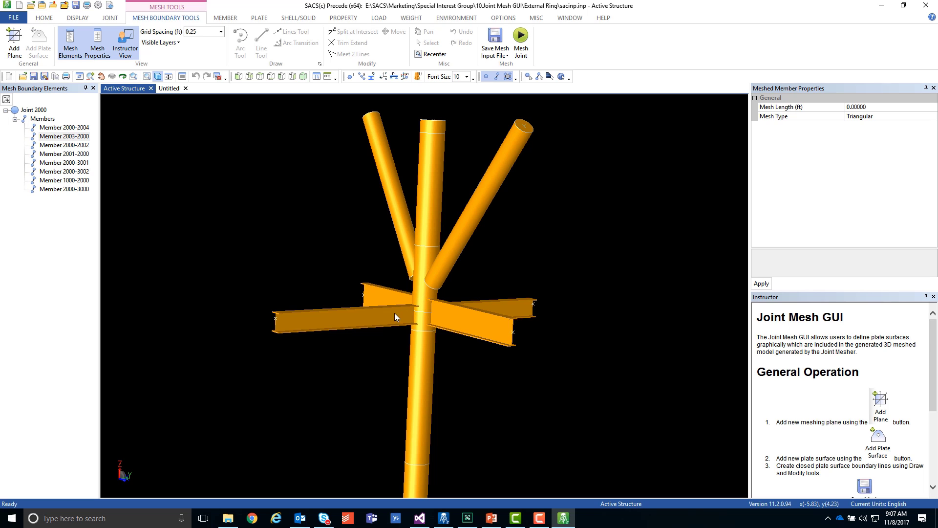
pyautogui.scroll(2, 435, 311)
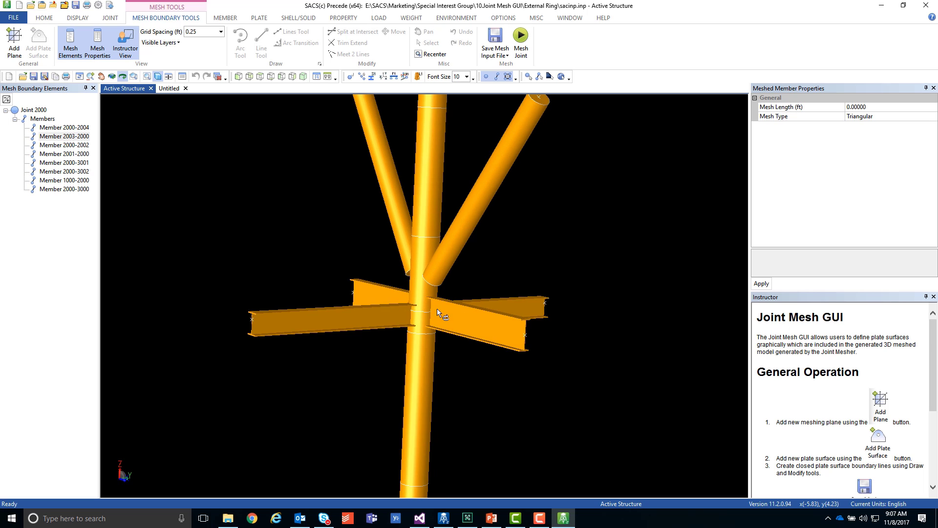
pyautogui.moveTo(437, 310)
pyautogui.mouseDown(button='middle')
pyautogui.moveTo(410, 311)
pyautogui.moveTo(440, 315)
pyautogui.mouseUp(button='middle')
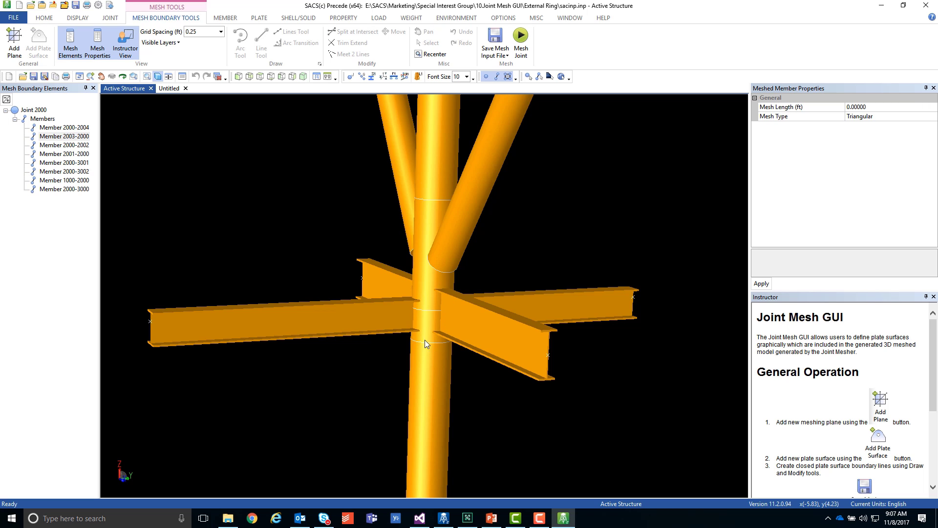
pyautogui.moveTo(448, 336); pyautogui.dragTo(444, 285, button='middle')
pyautogui.scroll(-3, 433, 289)
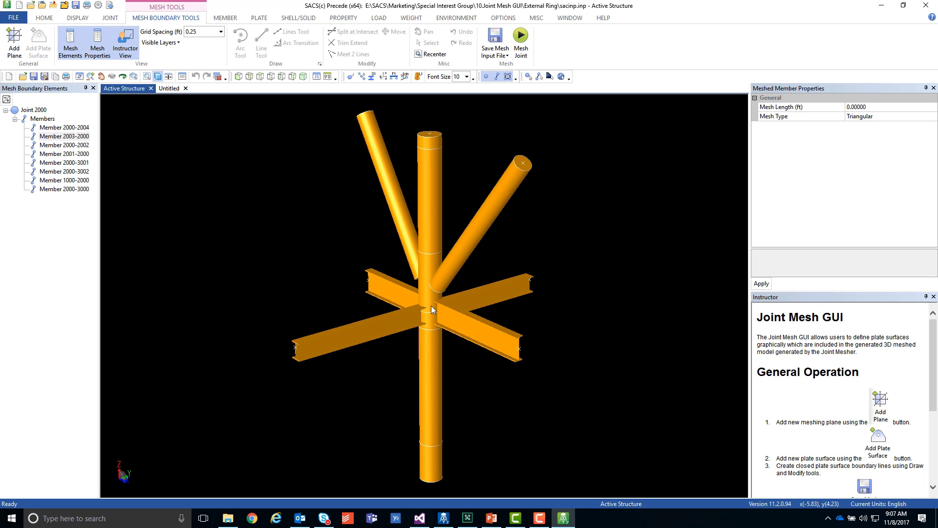
# Mesh joint 2000 from the mesh boundary view, saving the mesh input over jtminp.dat in the External Ring folder
pyautogui.click(169, 88)
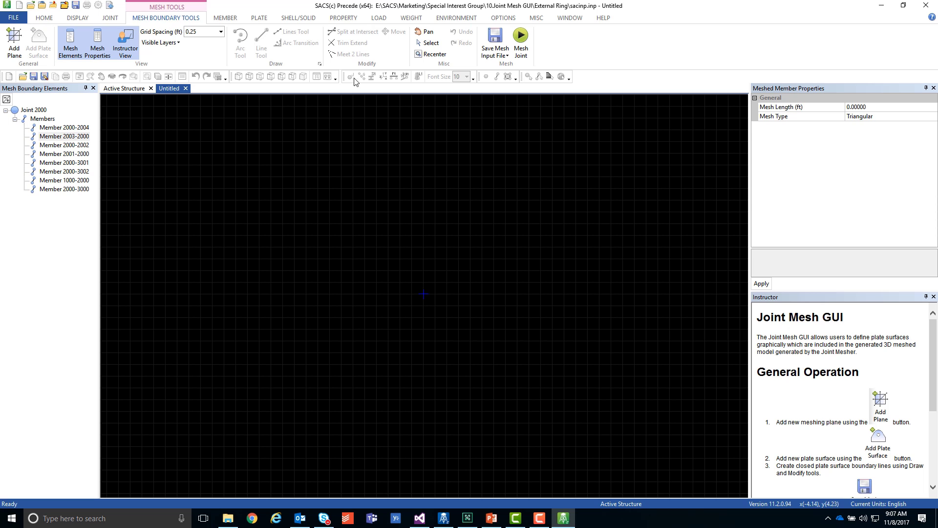
pyautogui.click(521, 42)
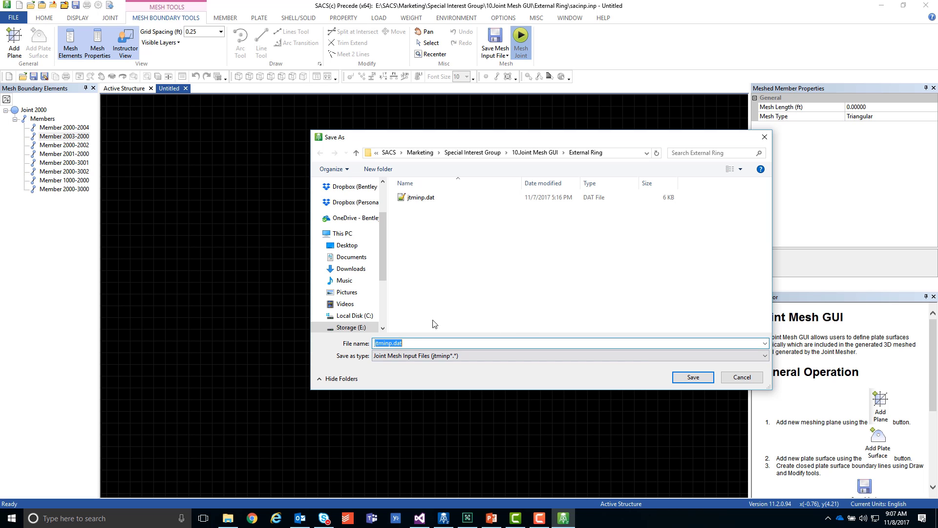
pyautogui.click(690, 378)
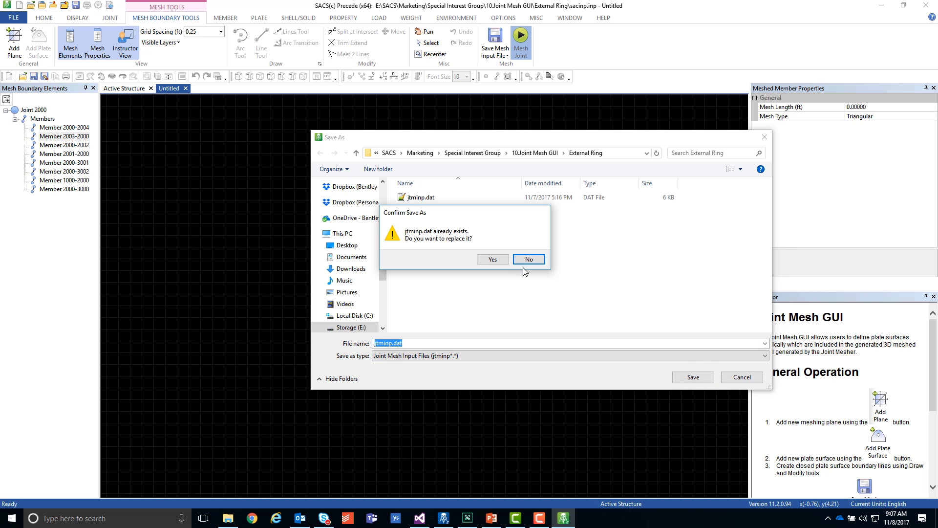
pyautogui.click(493, 259)
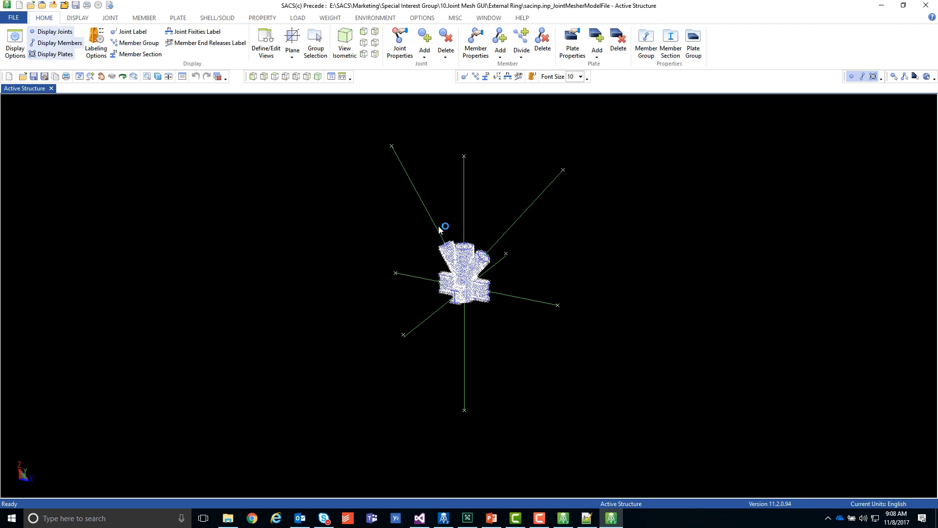
# Check the joint names on the meshed model, then hide the names and the joint markers
pyautogui.scroll(10, 461, 284)
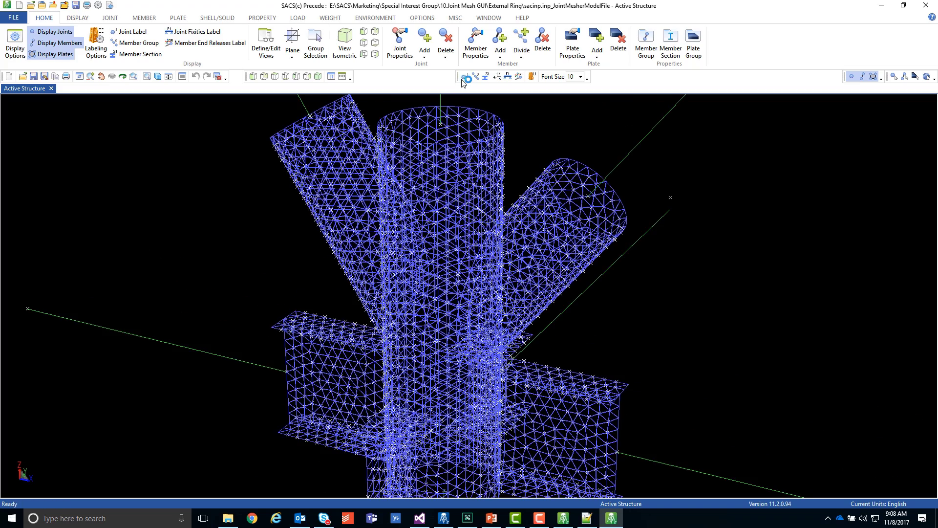
pyautogui.click(464, 78)
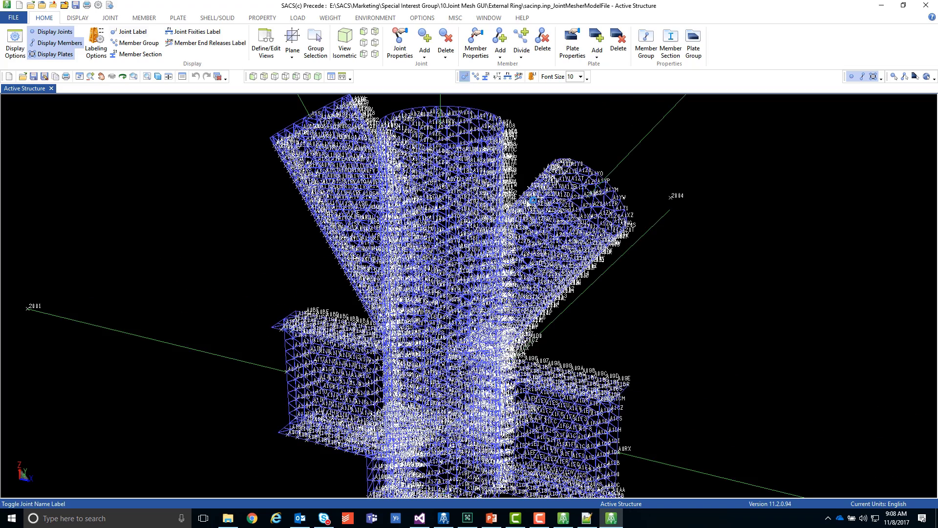
pyautogui.click(464, 78)
pyautogui.click(853, 77)
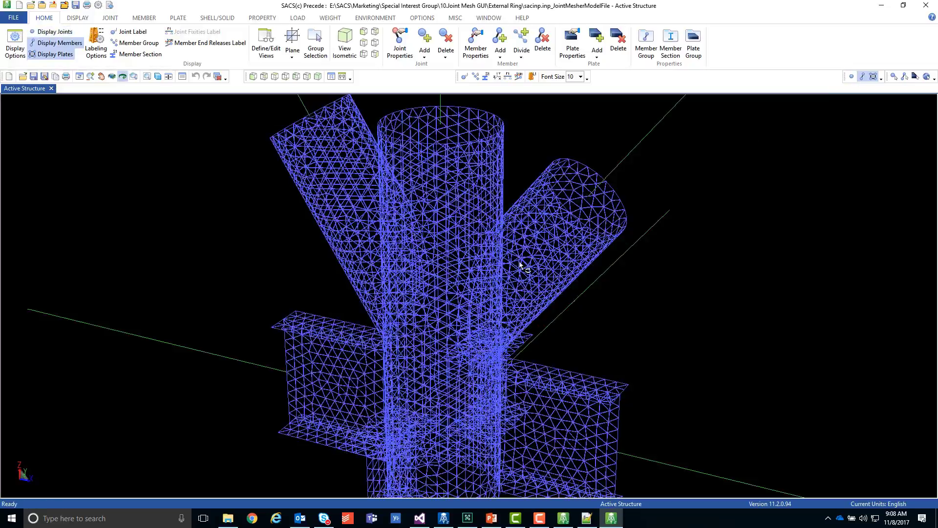
# Examine the plate mesh of the chord, braces and beam stubs from several sides
pyautogui.moveTo(520, 262); pyautogui.dragTo(427, 348, button='middle')
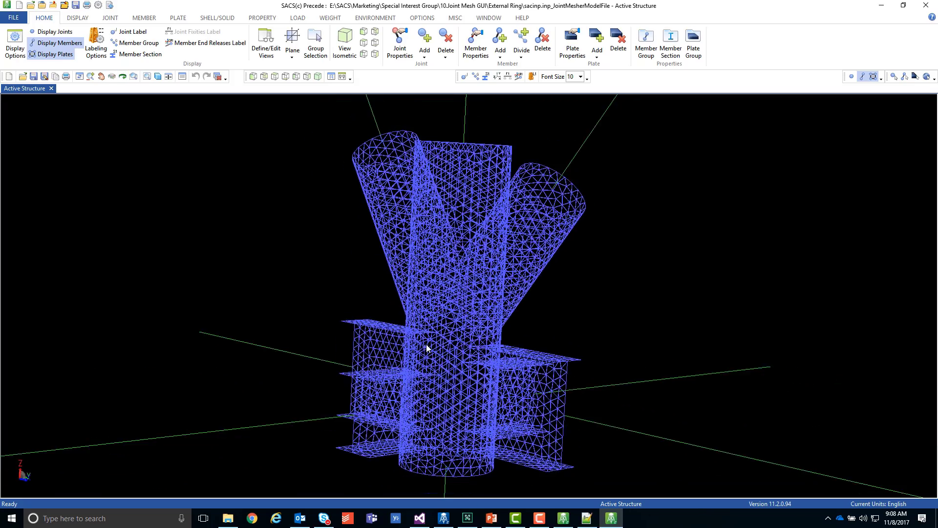
pyautogui.scroll(5, 540, 316)
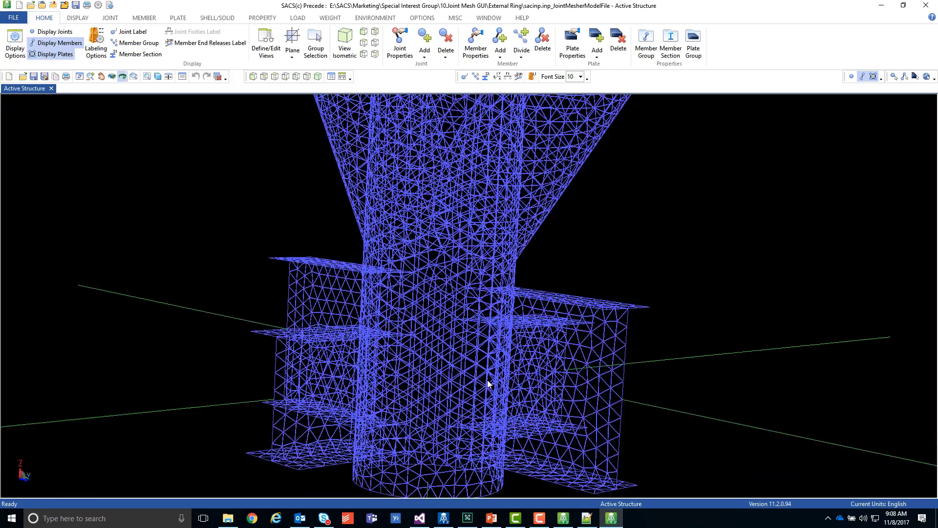
pyautogui.moveTo(503, 374); pyautogui.dragTo(474, 349, button='middle')
pyautogui.scroll(-3, 603, 355)
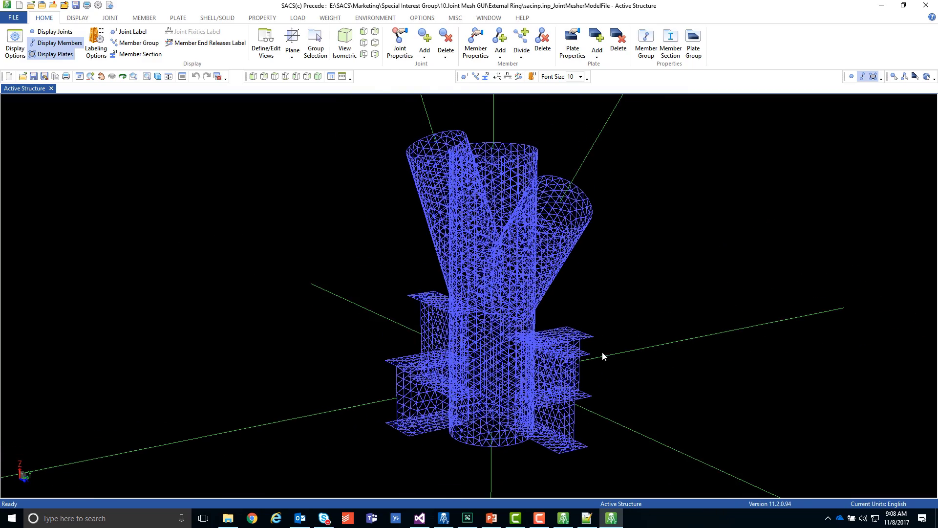
pyautogui.scroll(3, 582, 366)
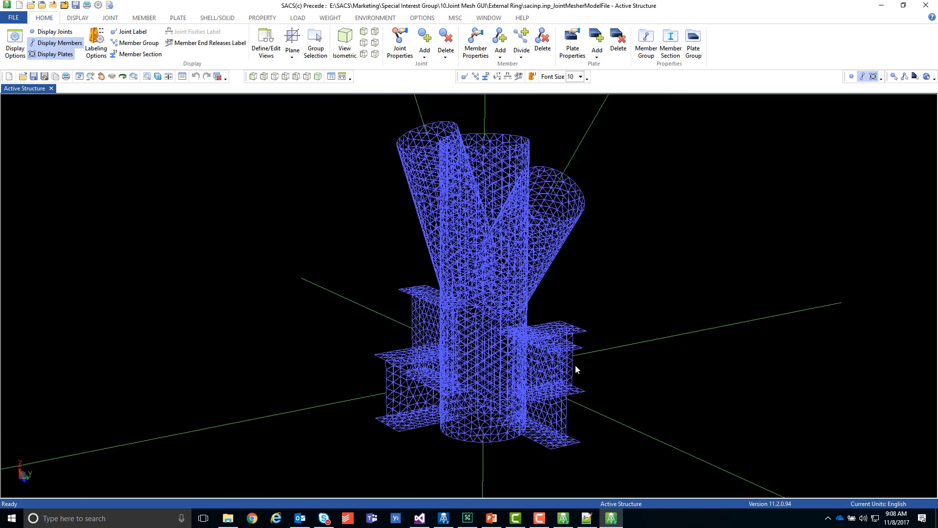
pyautogui.moveTo(576, 364)
pyautogui.mouseDown(button='middle')
pyautogui.moveTo(590, 361)
pyautogui.moveTo(563, 368)
pyautogui.moveTo(581, 364)
pyautogui.mouseUp(button='middle')
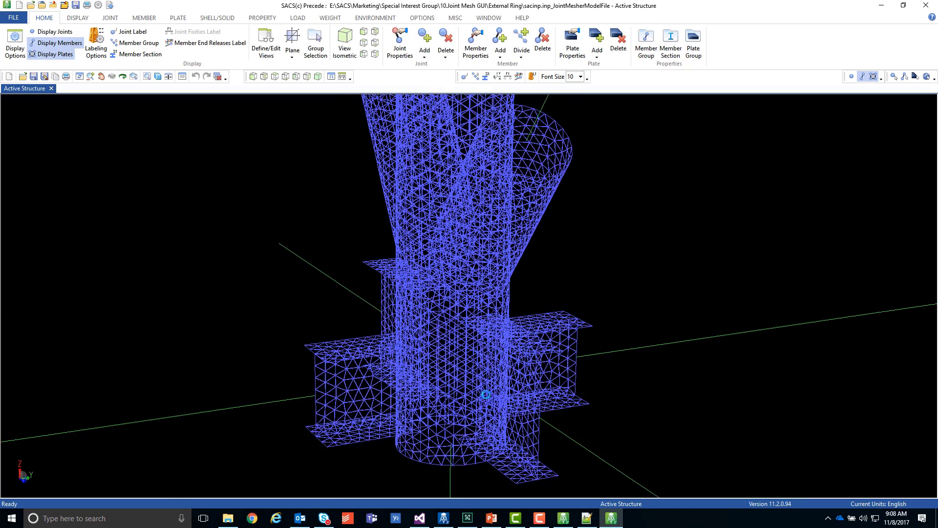
pyautogui.scroll(-2, 486, 394)
pyautogui.moveTo(486, 394); pyautogui.dragTo(546, 323, button='middle')
pyautogui.scroll(2, 546, 324)
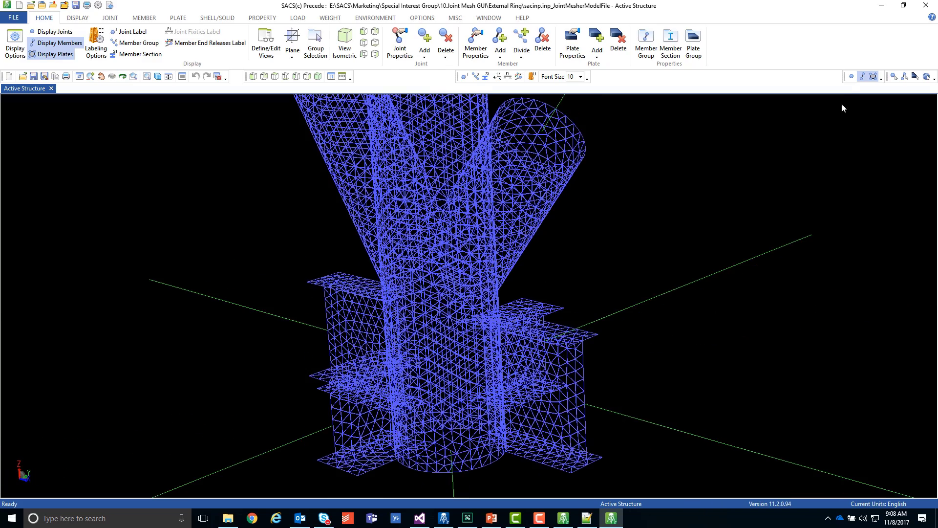
# Show the joint markers again and look up the joint properties of the outer corner joint on a beam's top flange
pyautogui.click(847, 77)
pyautogui.scroll(-2, 450, 251)
pyautogui.moveTo(450, 251); pyautogui.dragTo(532, 314, button='middle')
pyautogui.scroll(3, 532, 314)
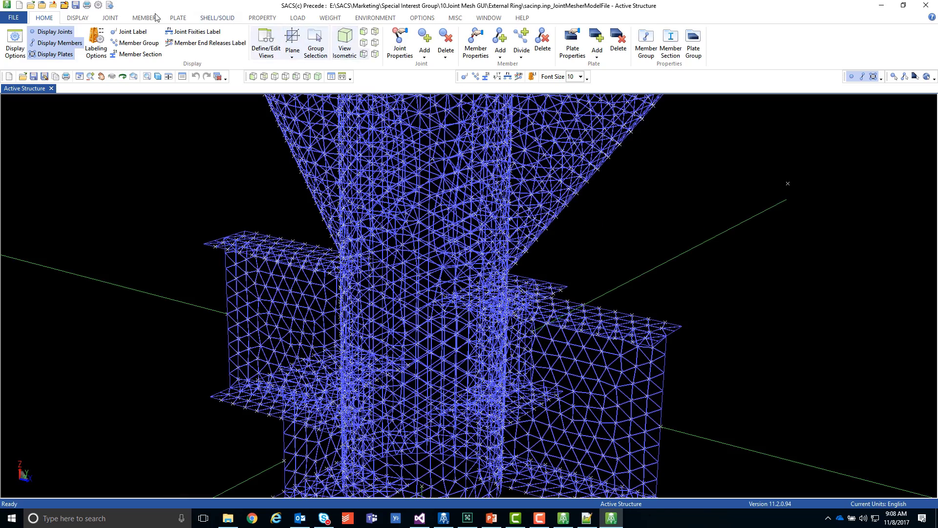
pyautogui.click(110, 18)
pyautogui.click(18, 44)
pyautogui.scroll(1, 678, 339)
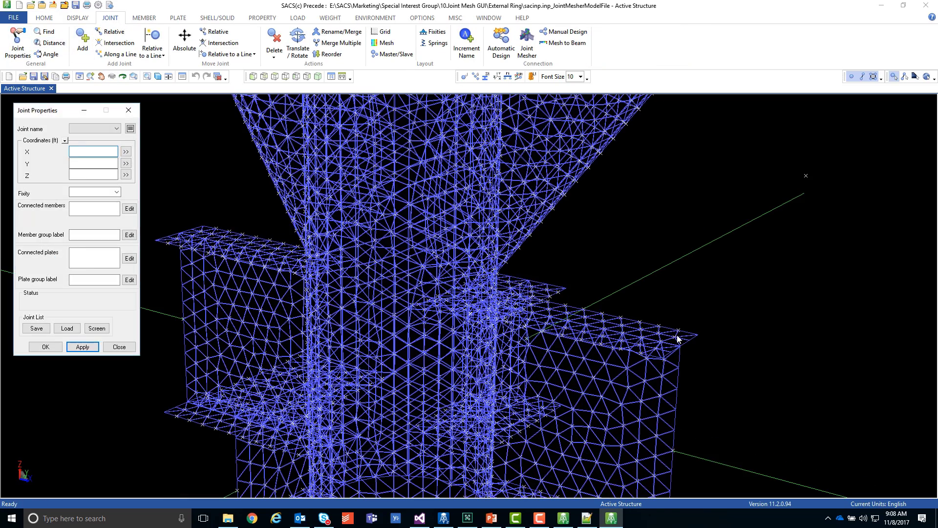
pyautogui.click(677, 337)
pyautogui.moveTo(597, 273); pyautogui.dragTo(326, 245, button='middle')
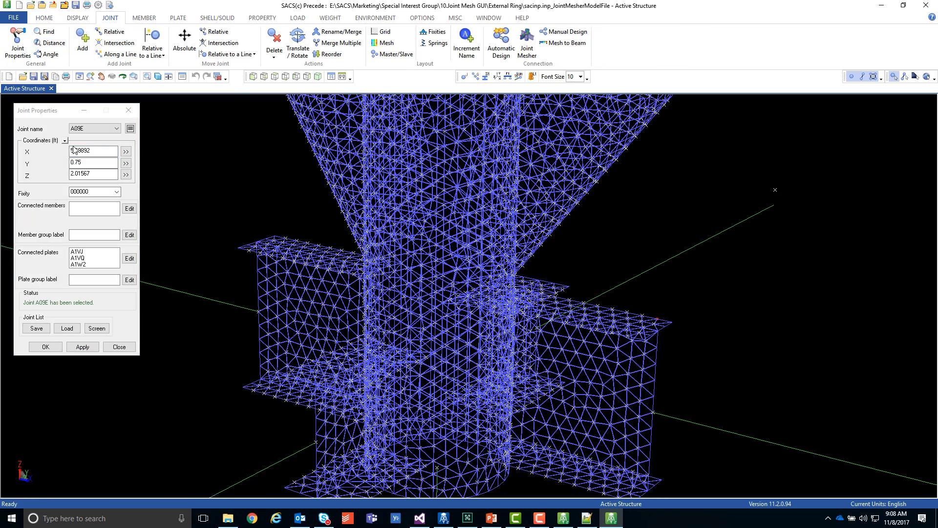
pyautogui.scroll(-2, 476, 296)
pyautogui.moveTo(487, 295); pyautogui.dragTo(542, 285, button='middle')
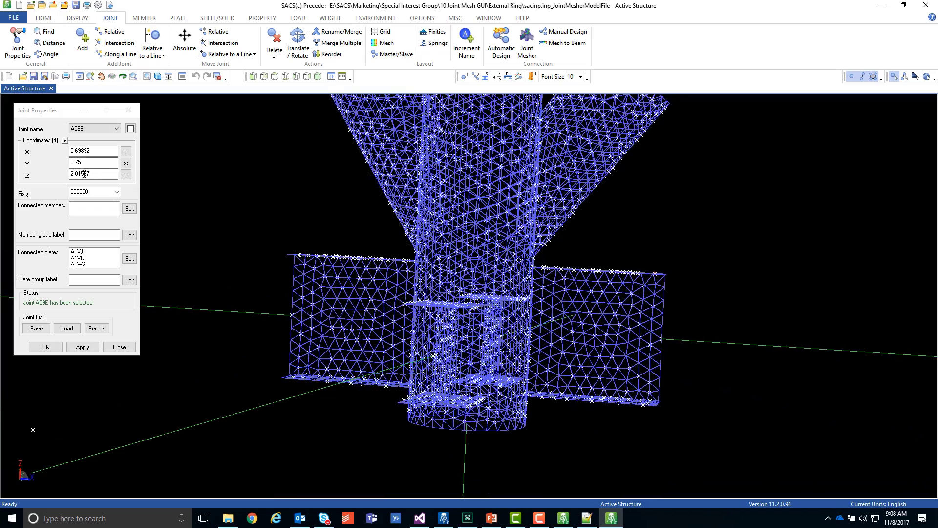
# Switch the joint coordinates to inches and check the Z value against the beam's top flange in the mesh
pyautogui.click(64, 140)
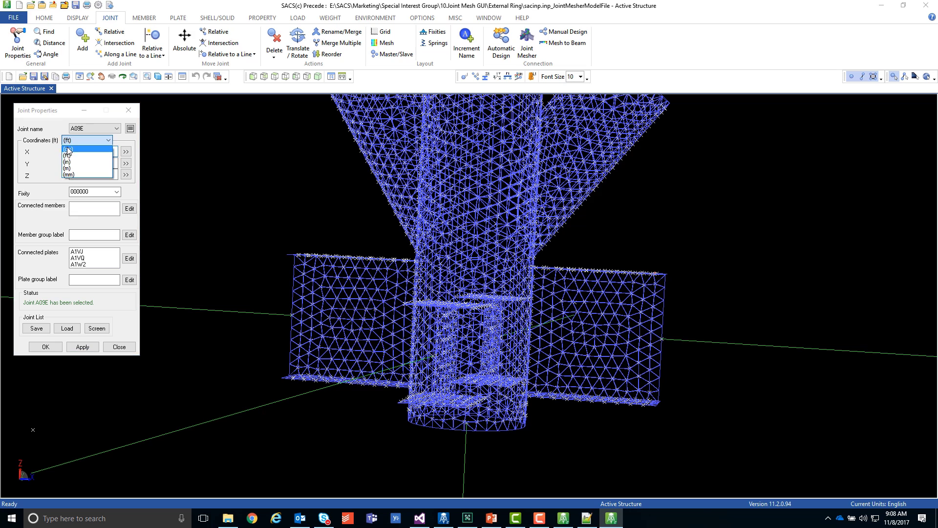
pyautogui.click(67, 162)
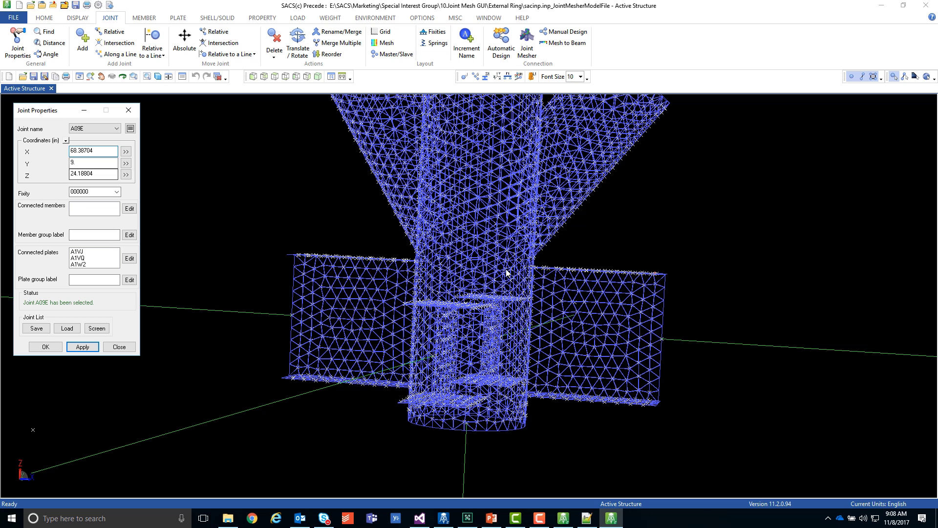
pyautogui.doubleClick(93, 174)
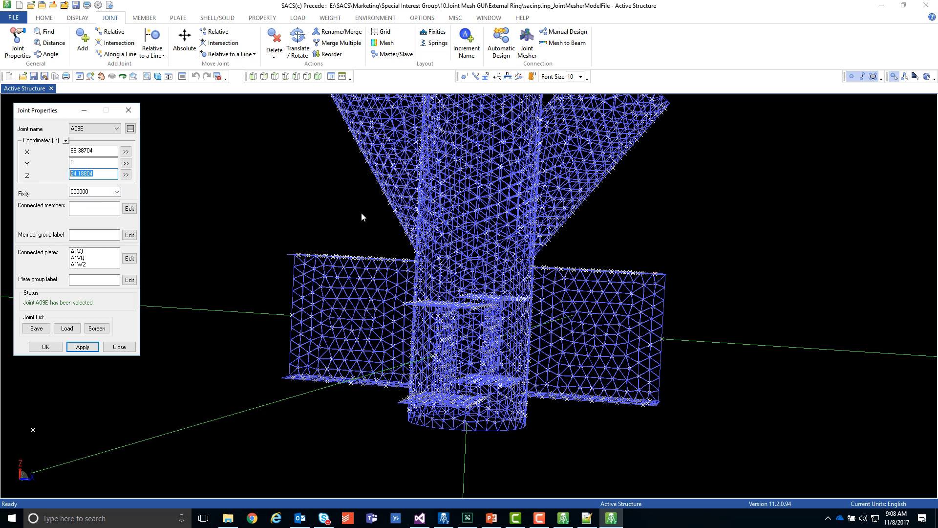
pyautogui.scroll(5, 586, 269)
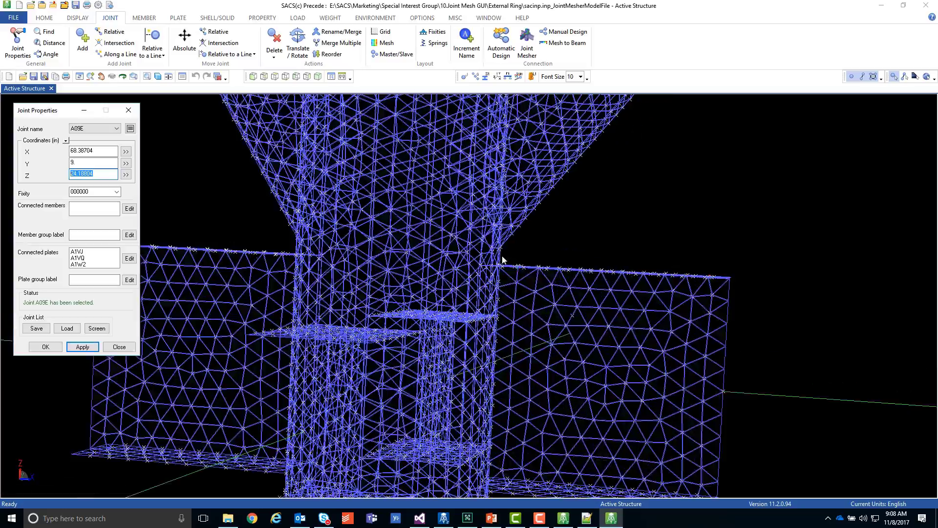
pyautogui.scroll(5, 459, 277)
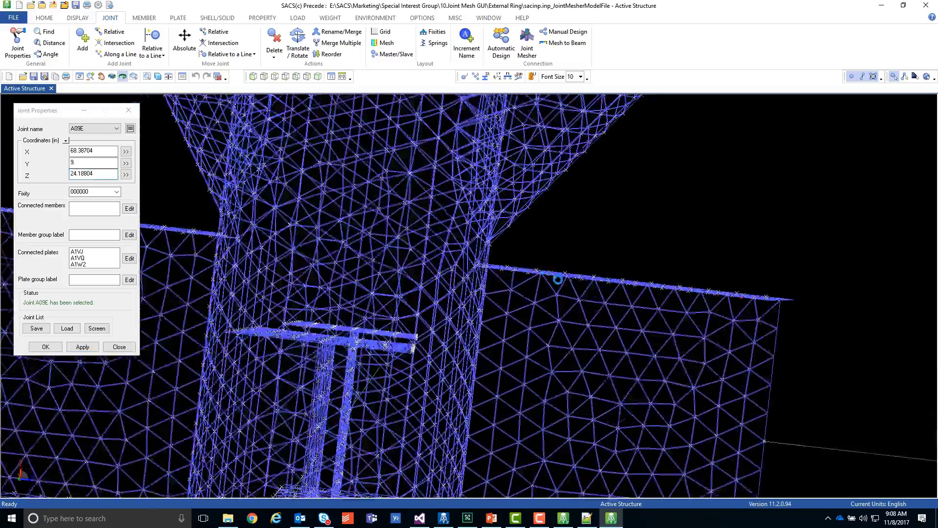
pyautogui.scroll(1, 558, 279)
pyautogui.scroll(-5, 684, 290)
pyautogui.moveTo(684, 290); pyautogui.dragTo(623, 295, button='middle')
pyautogui.scroll(-3, 578, 305)
pyautogui.moveTo(711, 360); pyautogui.dragTo(444, 333, button='middle')
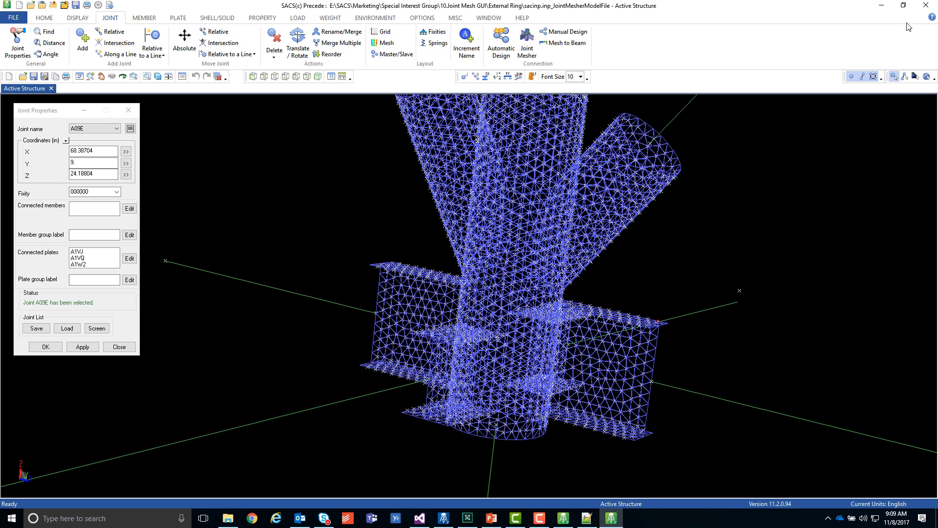
# Close the meshed model and review the EDIJointMeshListingFile.txt report through the meshing statistics and new plate groups
pyautogui.click(926, 5)
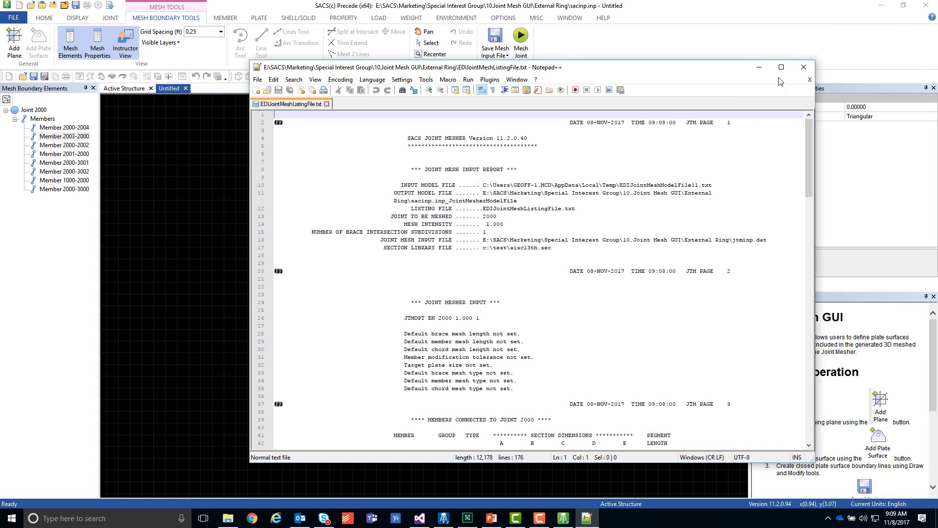
pyautogui.click(759, 69)
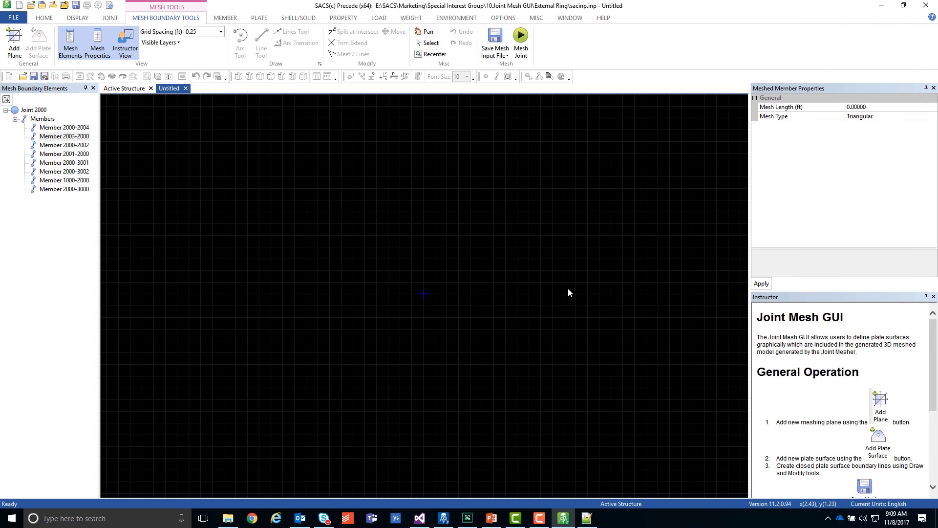
pyautogui.click(587, 519)
pyautogui.scroll(-20, 400, 179)
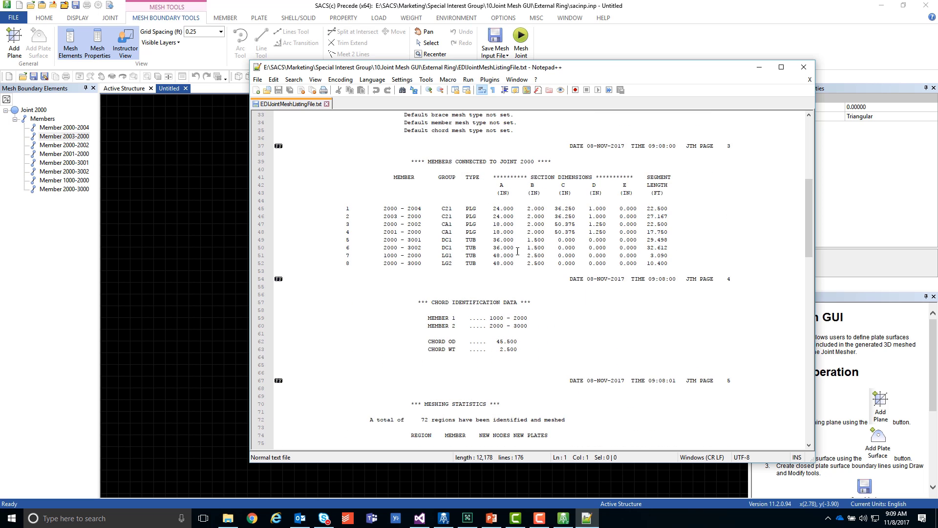
pyautogui.scroll(-20, 543, 323)
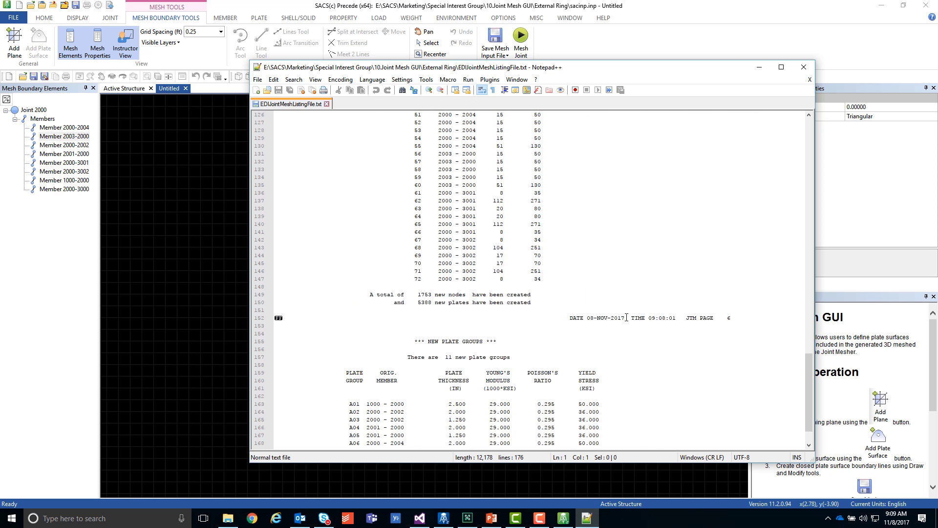
pyautogui.click(759, 67)
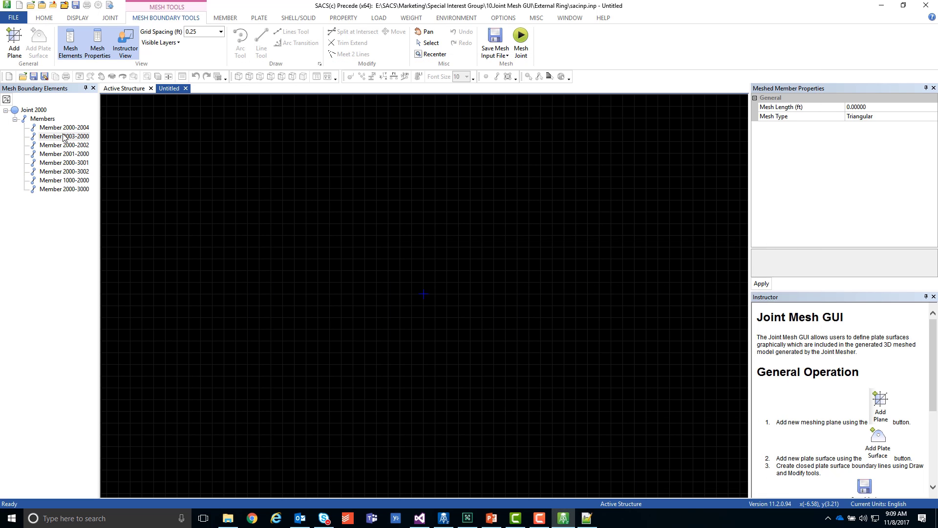
# Add a mesh plane to joint 2000 with Global XY as its location type and open the plane offset for editing
pyautogui.click(34, 111)
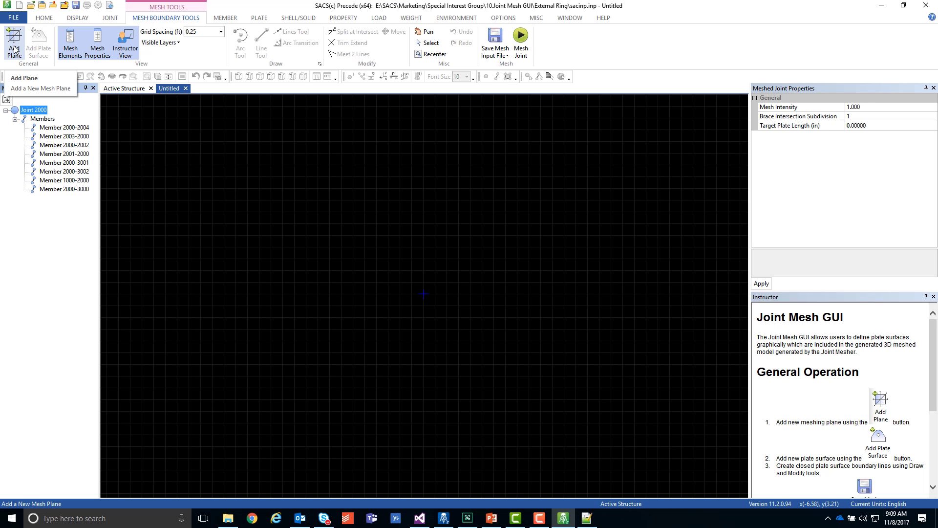
pyautogui.click(14, 50)
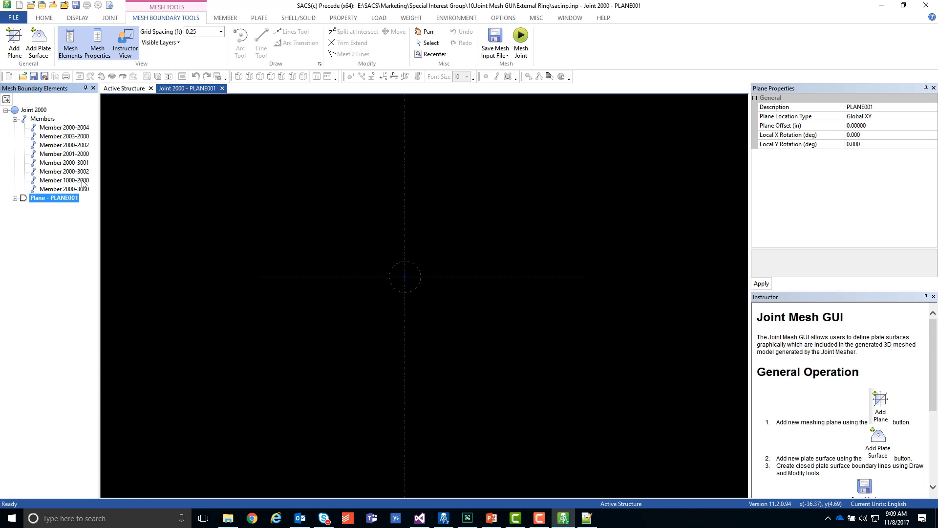
pyautogui.click(15, 198)
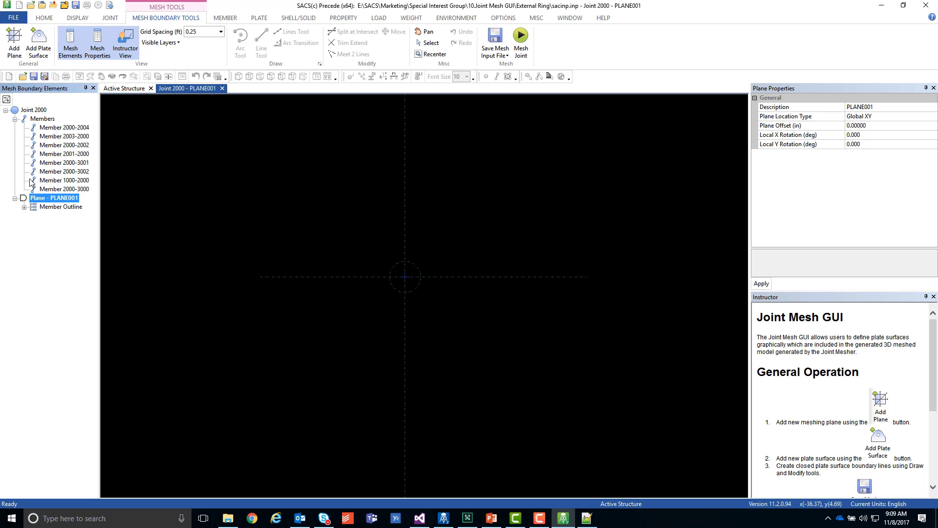
pyautogui.click(882, 107)
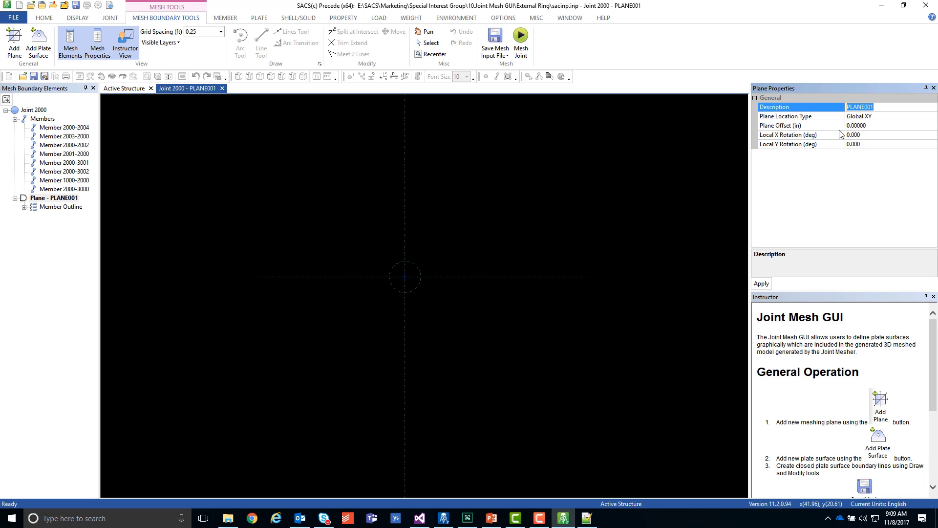
pyautogui.click(883, 119)
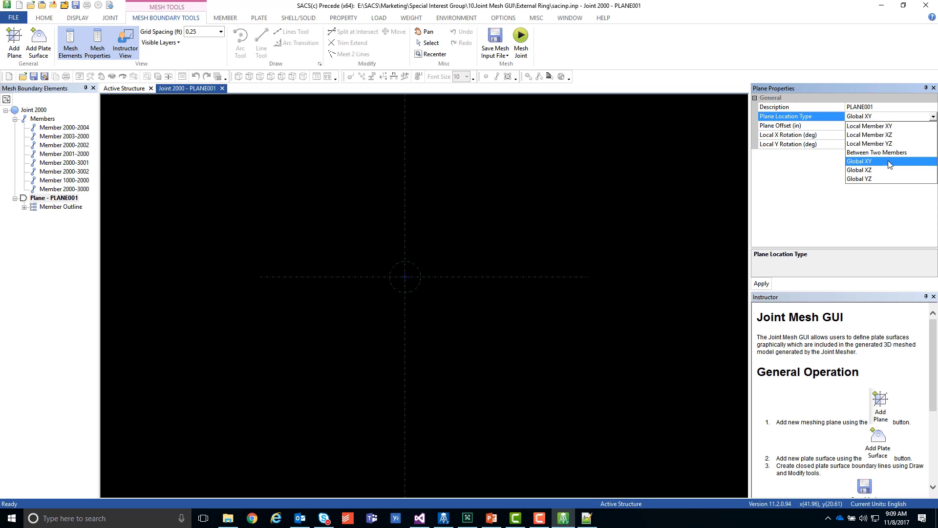
pyautogui.click(873, 162)
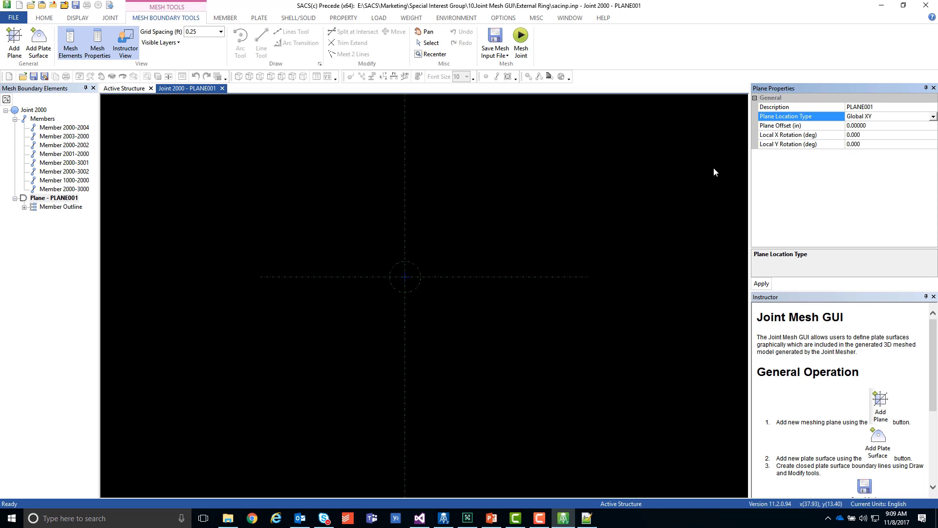
pyautogui.click(885, 126)
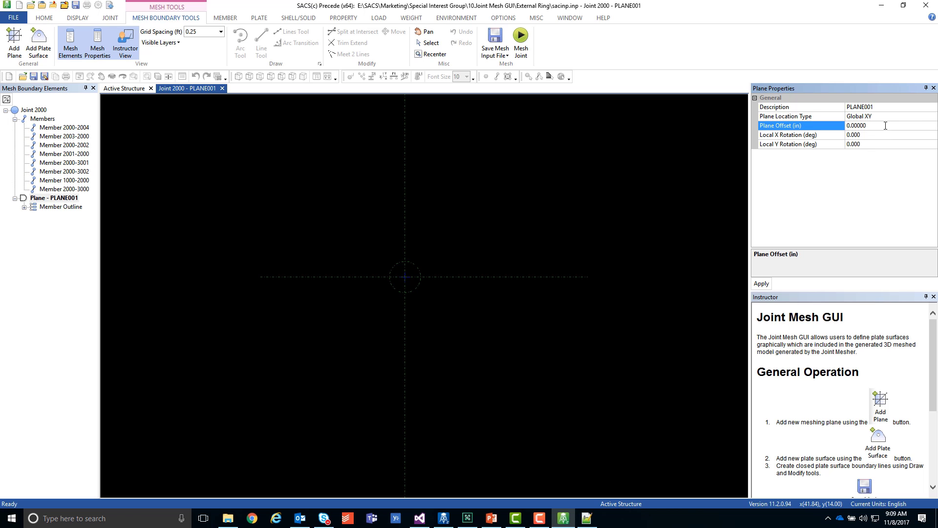
pyautogui.click(788, 127)
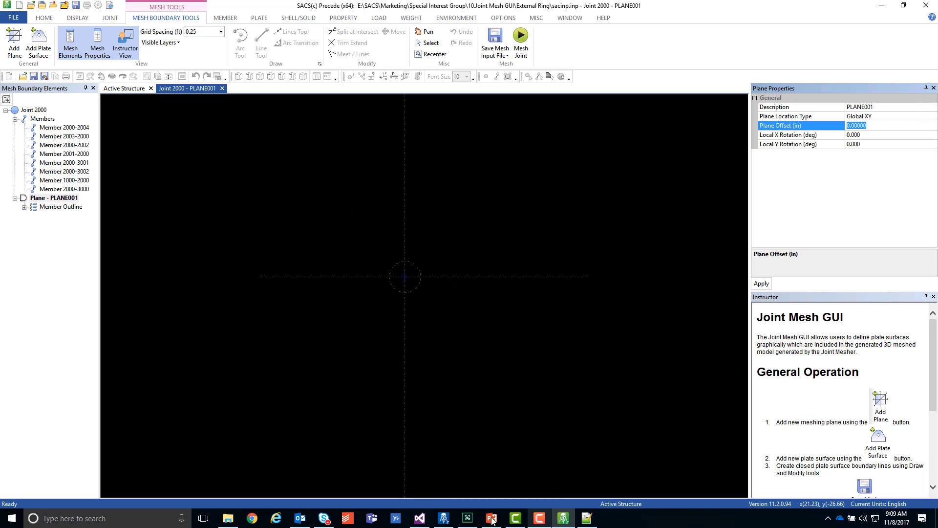
# Switch to the SACS file manager and open the sacinp.inp_JointMesherModelFile model
pyautogui.click(443, 518)
pyautogui.rightClick(188, 146)
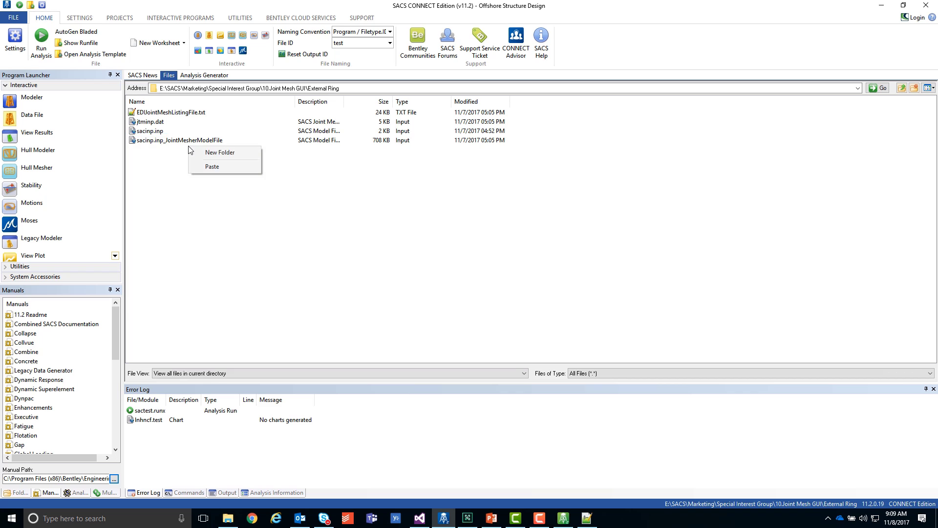
pyautogui.click(188, 141)
pyautogui.rightClick(186, 141)
pyautogui.click(215, 150)
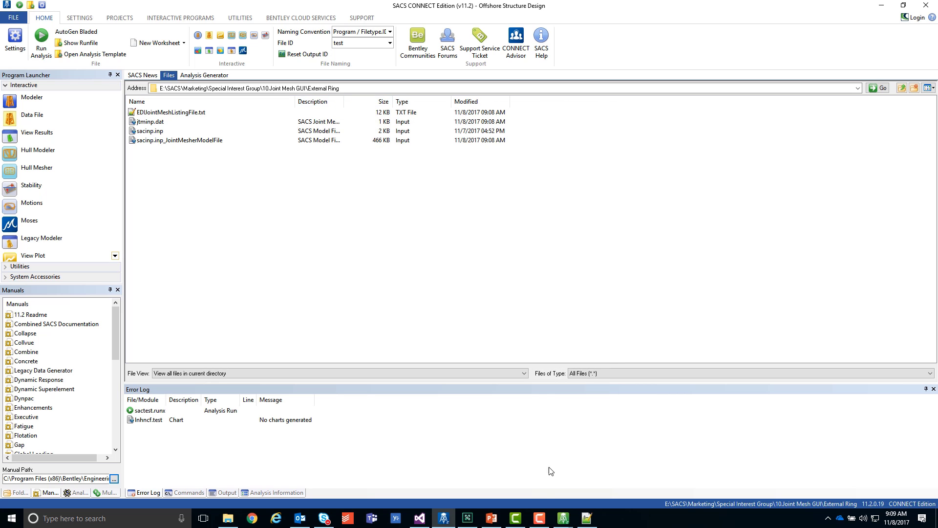
pyautogui.moveTo(563, 518)
pyautogui.click(513, 465)
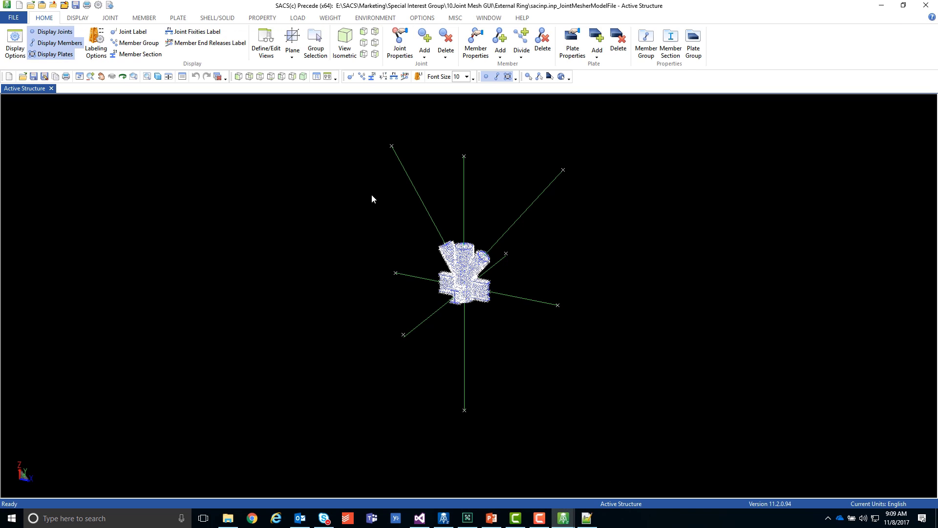
# Look up the coordinates of a joint on the beam's top flange in inches and close the meshed model
pyautogui.click(110, 18)
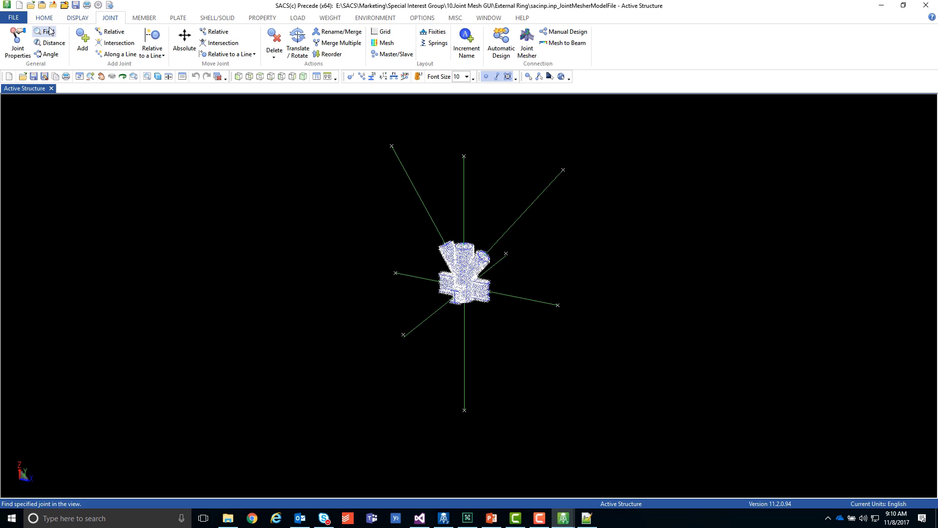
pyautogui.click(18, 44)
pyautogui.scroll(5, 455, 283)
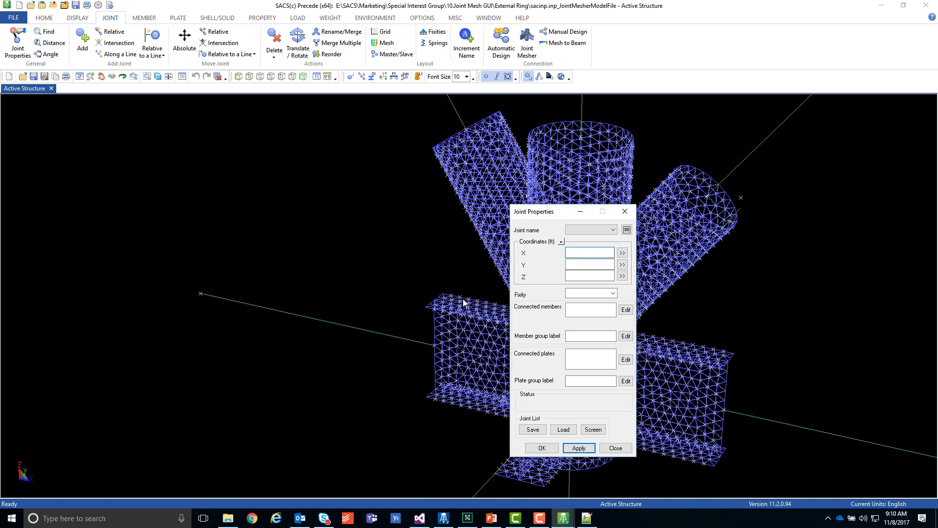
pyautogui.click(458, 296)
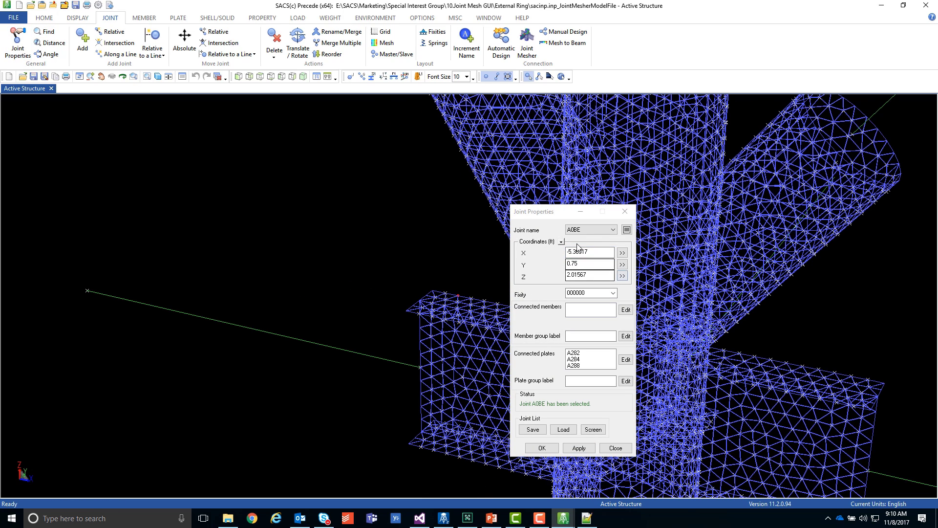
pyautogui.click(561, 241)
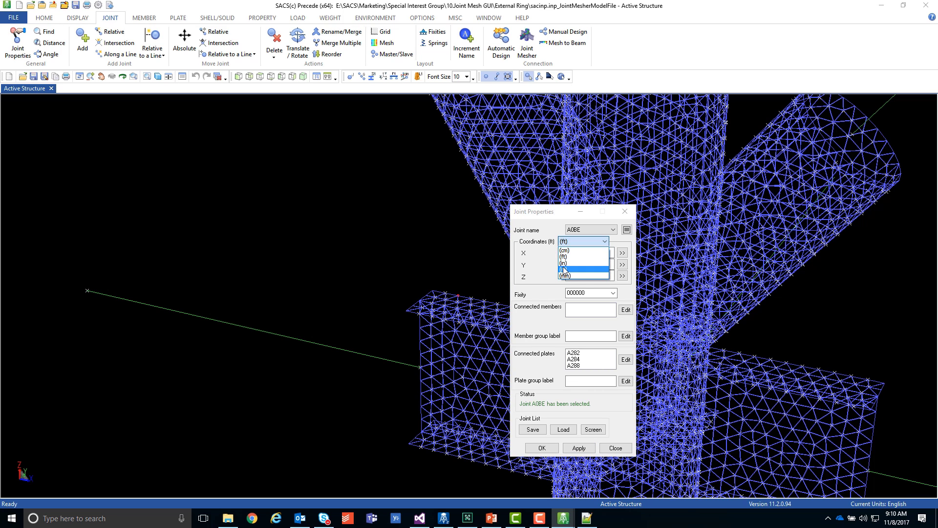
pyautogui.click(571, 258)
pyautogui.moveTo(554, 213); pyautogui.dragTo(204, 187)
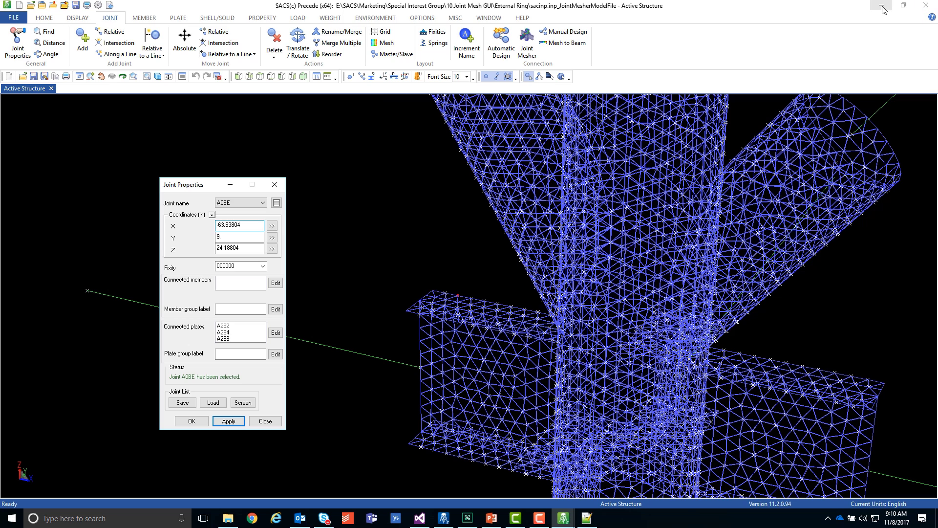
pyautogui.click(925, 6)
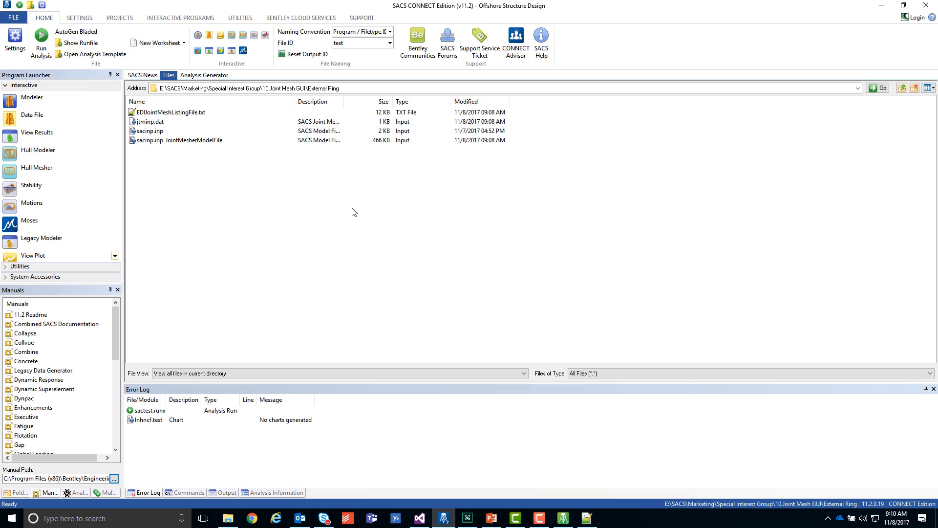
# Return to the joint 2000 mesh plane and set its plane offset to 24.2 in
pyautogui.click(564, 518)
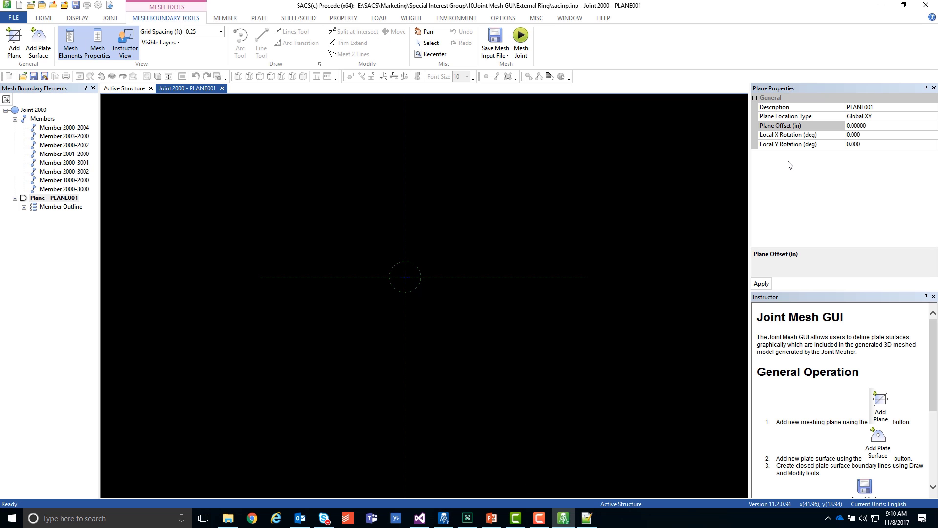
pyautogui.moveTo(877, 125); pyautogui.dragTo(778, 126)
pyautogui.write('24.2')
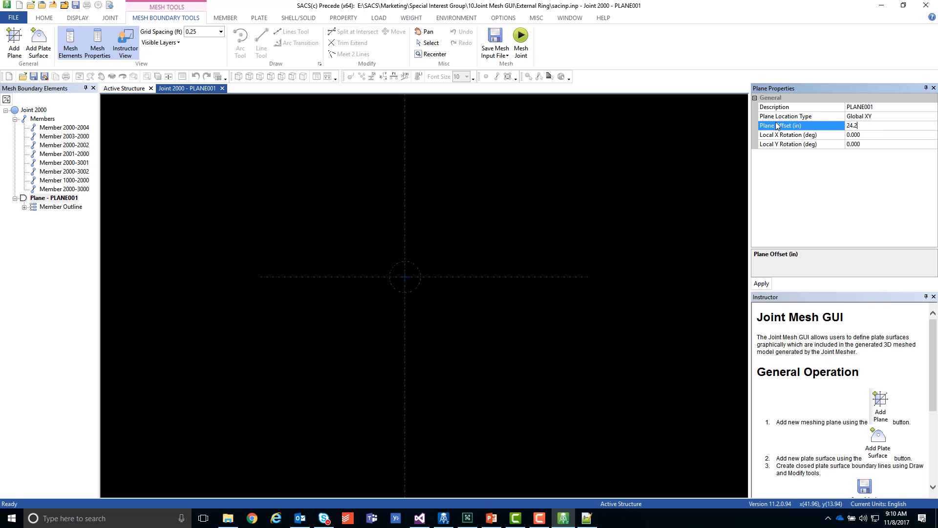
pyautogui.press('Return')
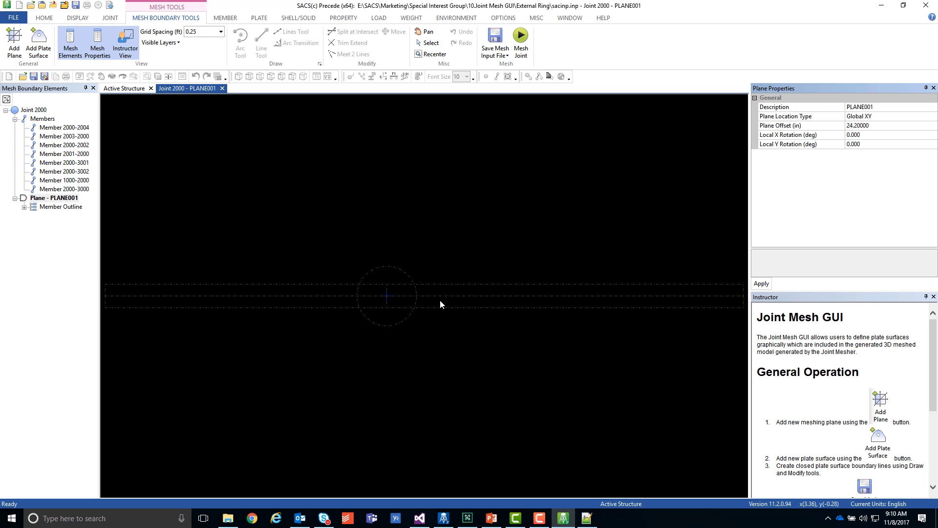
# Examine how the beams' top flanges meet the chord in the Active Structure view from several sides
pyautogui.click(126, 89)
pyautogui.scroll(5, 423, 293)
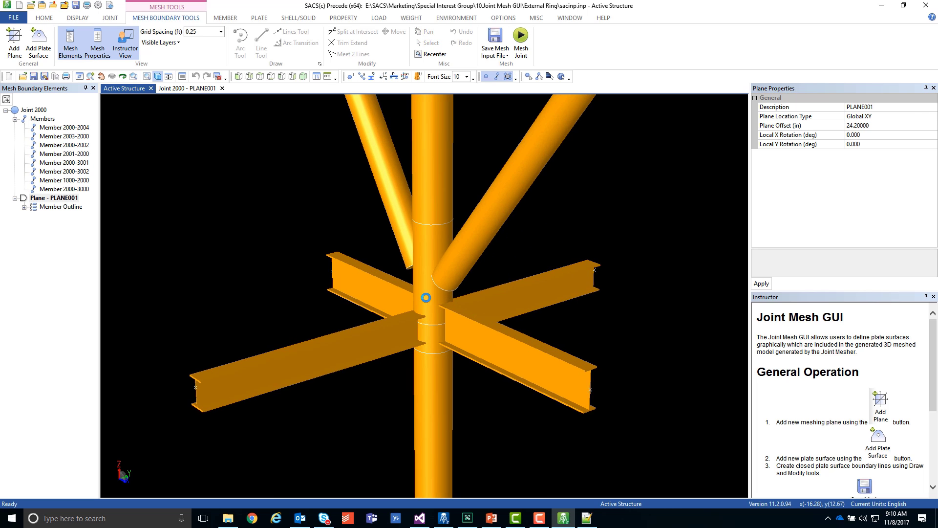
pyautogui.scroll(3, 436, 300)
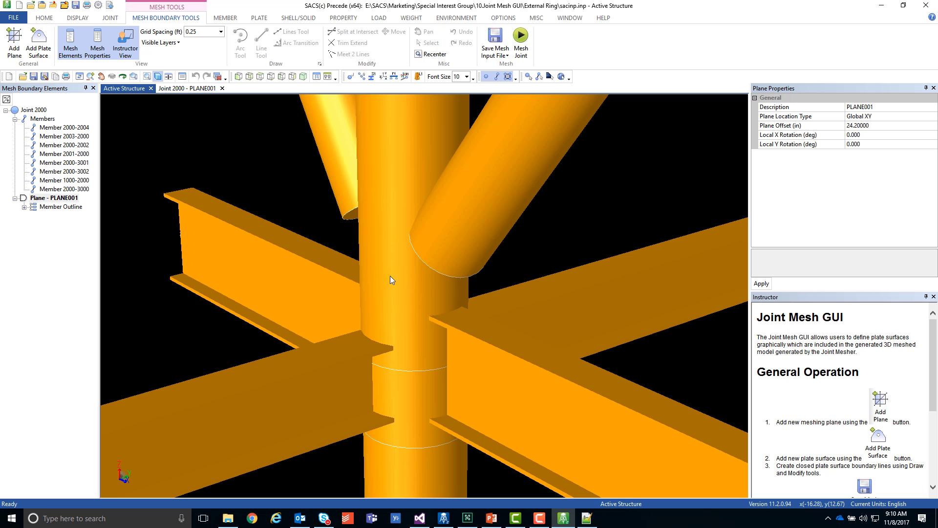
pyautogui.scroll(-4, 442, 307)
pyautogui.scroll(4, 541, 347)
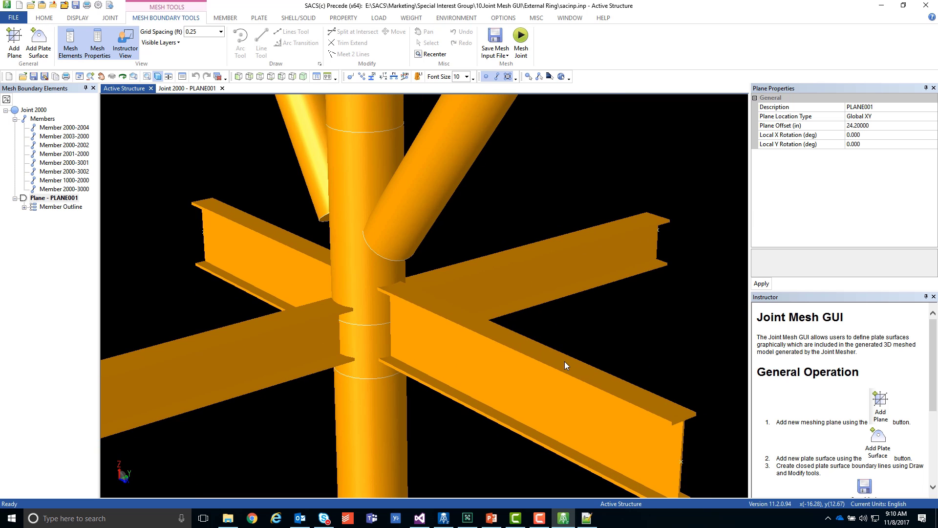
pyautogui.moveTo(528, 363); pyautogui.dragTo(403, 312, button='middle')
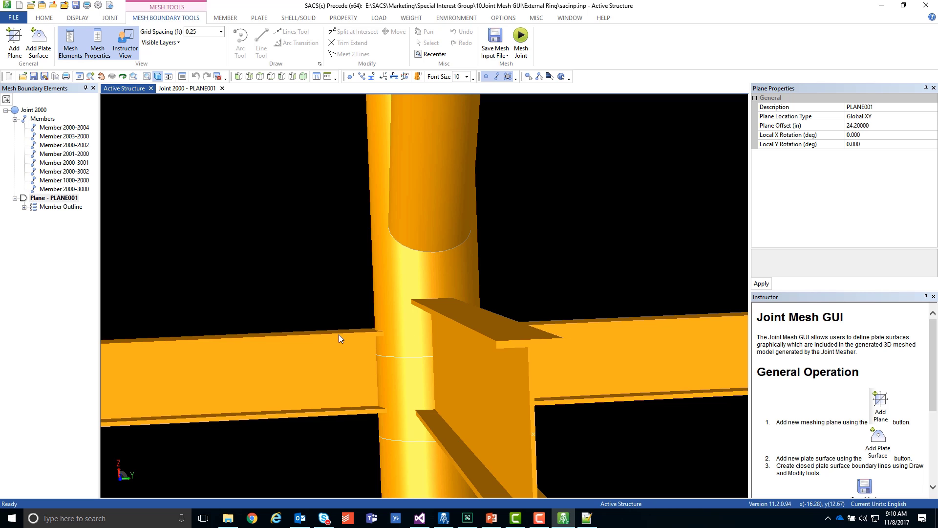
pyautogui.moveTo(328, 336); pyautogui.dragTo(415, 347, button='middle')
pyautogui.scroll(3, 333, 332)
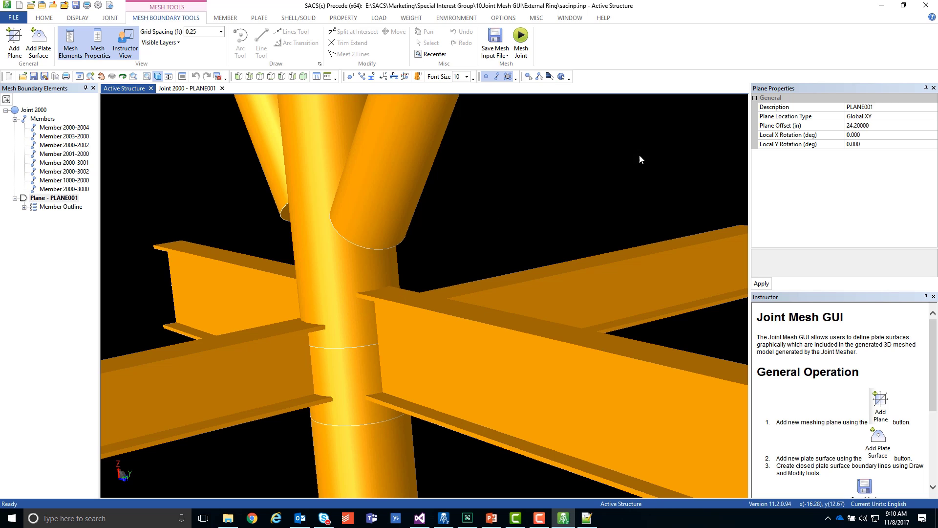
# Return to the PLANE001 view, list its member outline lines and inspect the line properties of LINE0006
pyautogui.click(185, 89)
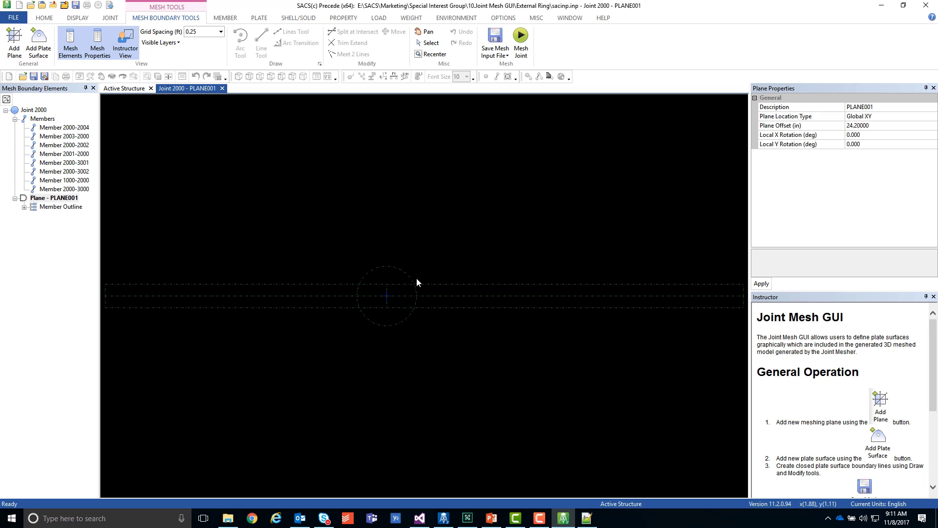
pyautogui.scroll(1, 360, 281)
pyautogui.doubleClick(67, 208)
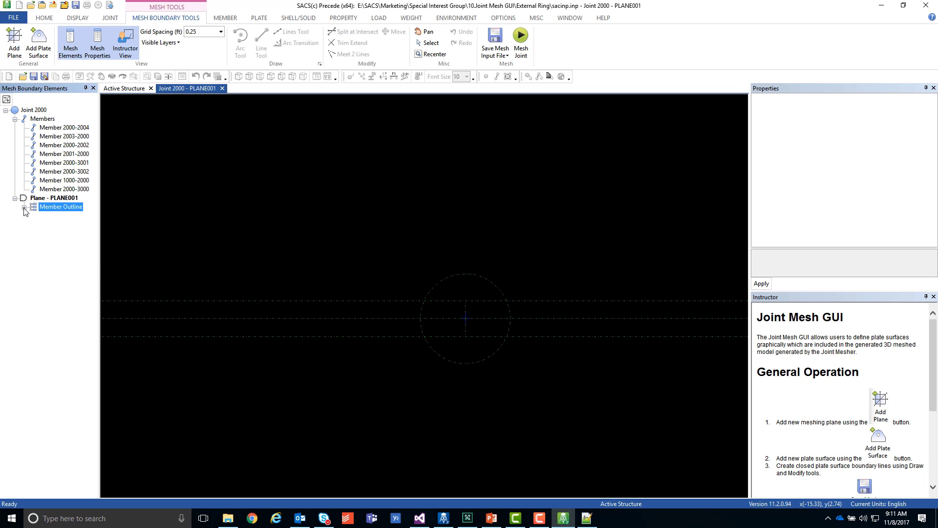
pyautogui.click(72, 224)
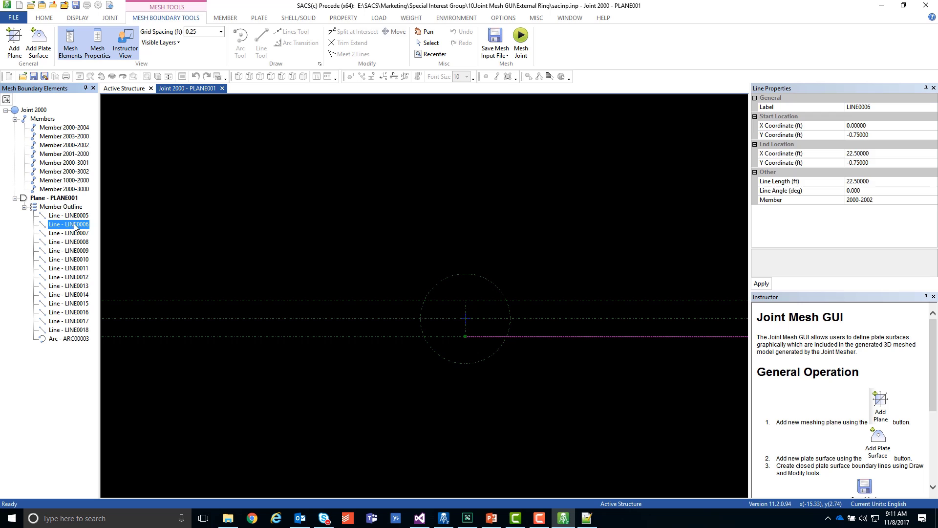
pyautogui.click(59, 198)
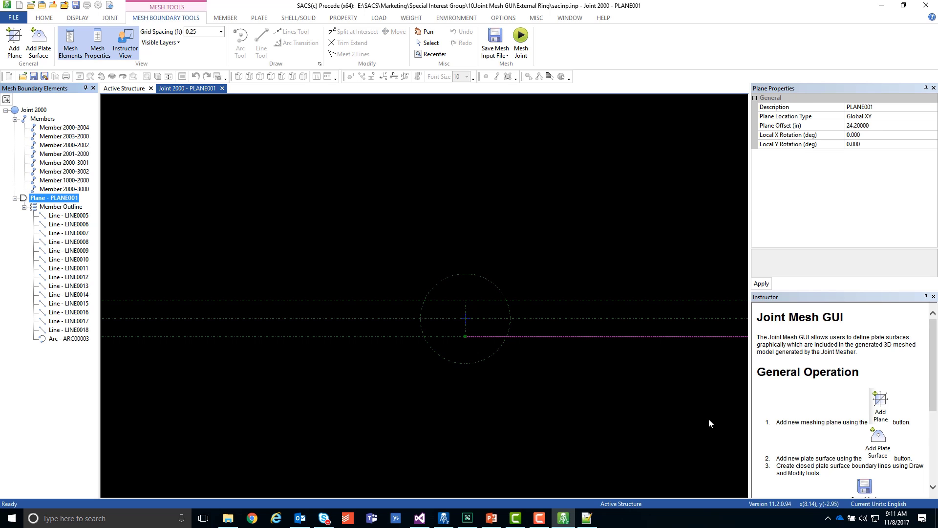
# Add a plate surface to PLANE001 and label it TopFlng1
pyautogui.scroll(-1, 853, 435)
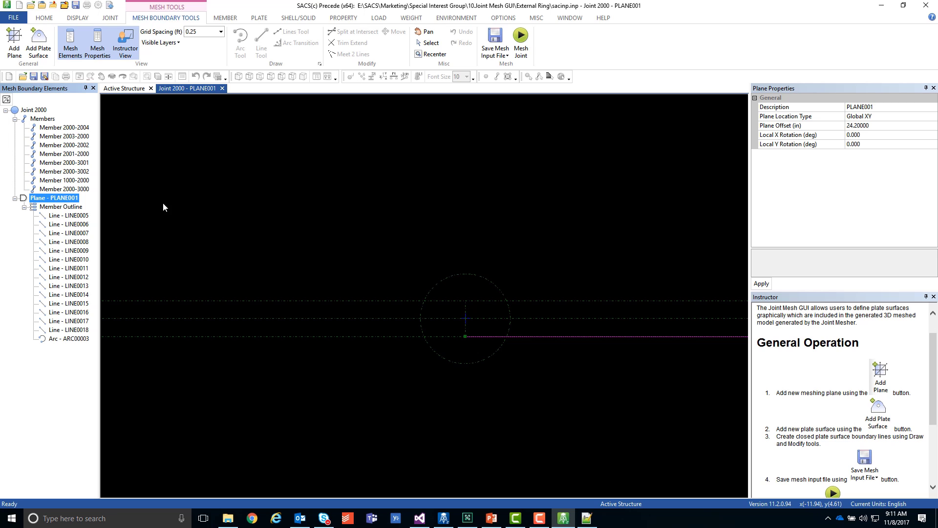
pyautogui.click(36, 49)
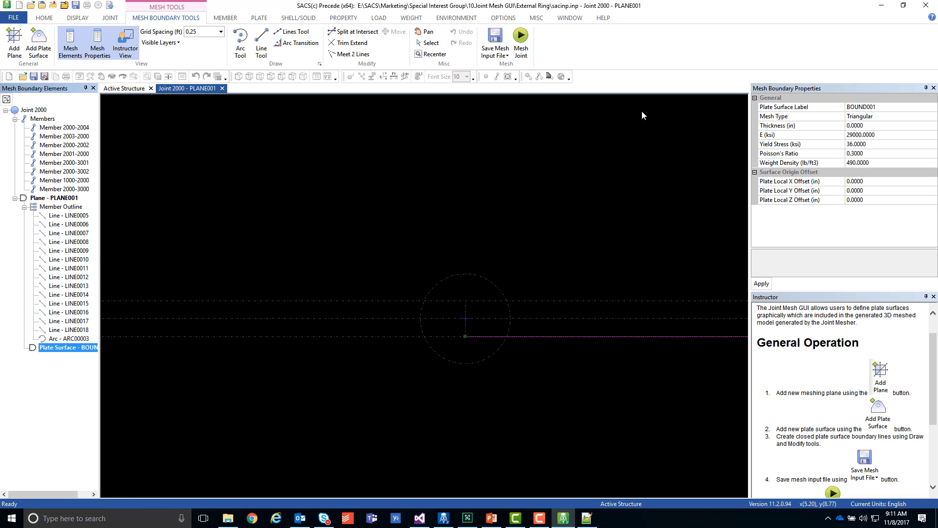
pyautogui.click(890, 108)
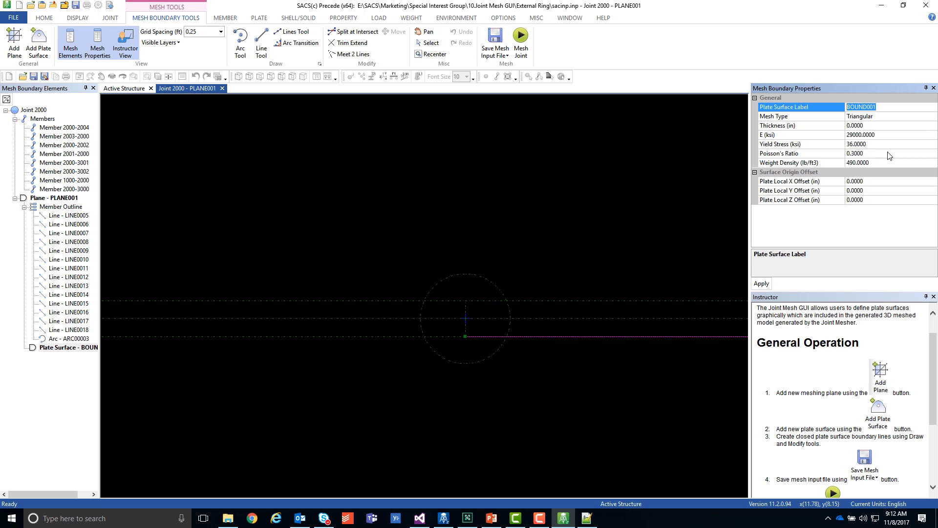
pyautogui.write('TopFlang')
pyautogui.press('BackSpace')
pyautogui.press('BackSpace')
pyautogui.press('BackSpace')
pyautogui.write('ng 1')
# Review the mesh type options for the new plate surface and keep Triangular
pyautogui.click(901, 117)
pyautogui.click(901, 118)
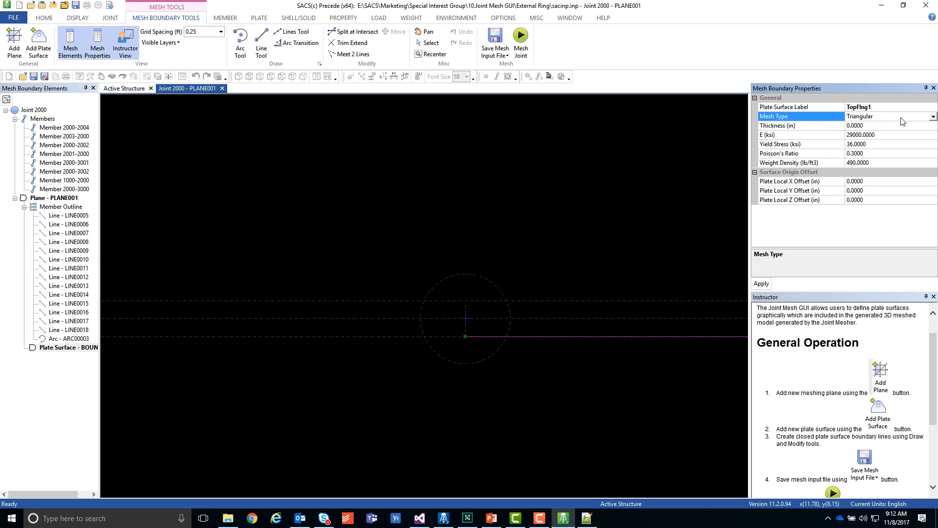
pyautogui.click(891, 127)
pyautogui.click(892, 118)
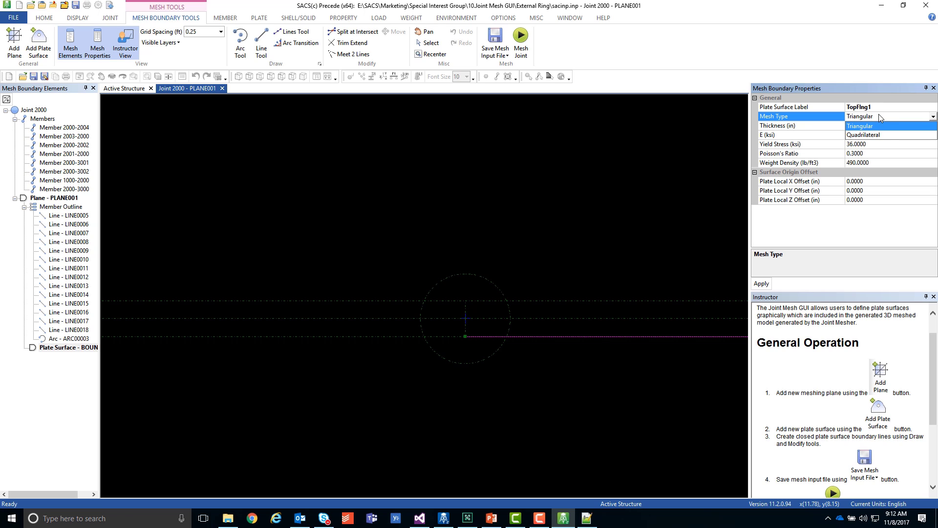
pyautogui.click(892, 118)
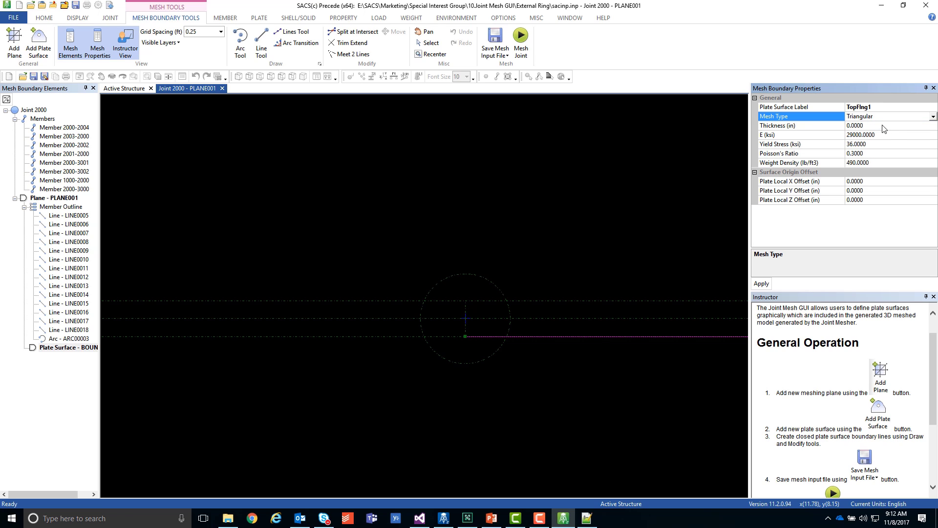
# Set the TopFlng1 plate surface's thickness to 2.5 in and look over its material and local offset properties
pyautogui.click(885, 126)
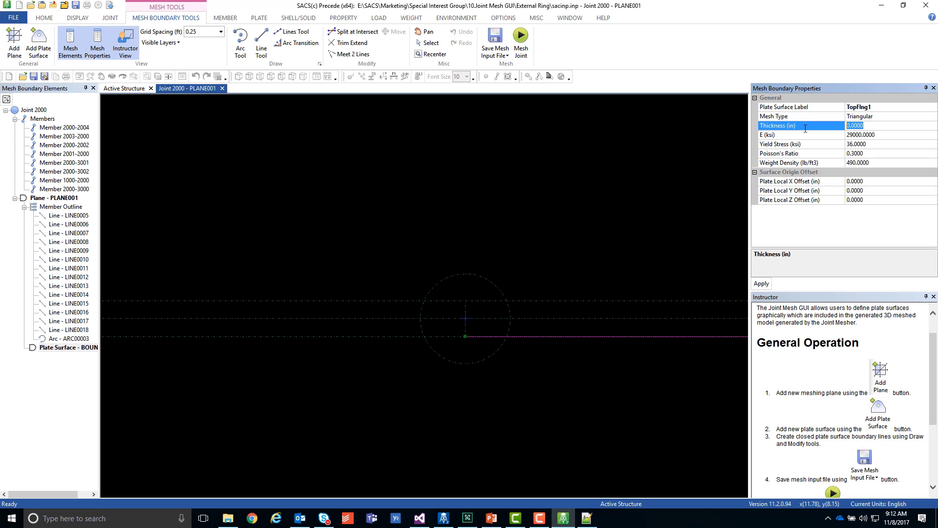
pyautogui.write('2.5')
pyautogui.press('Return')
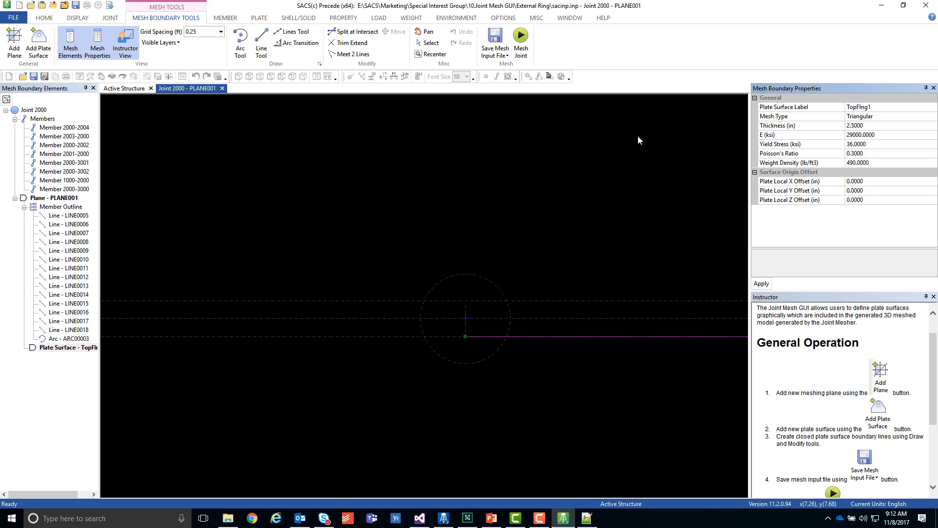
pyautogui.click(884, 127)
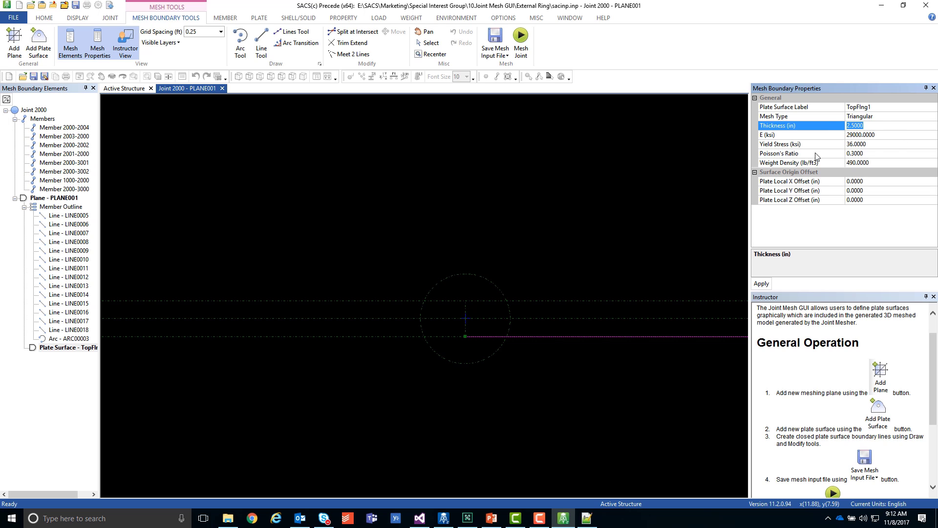
pyautogui.click(899, 133)
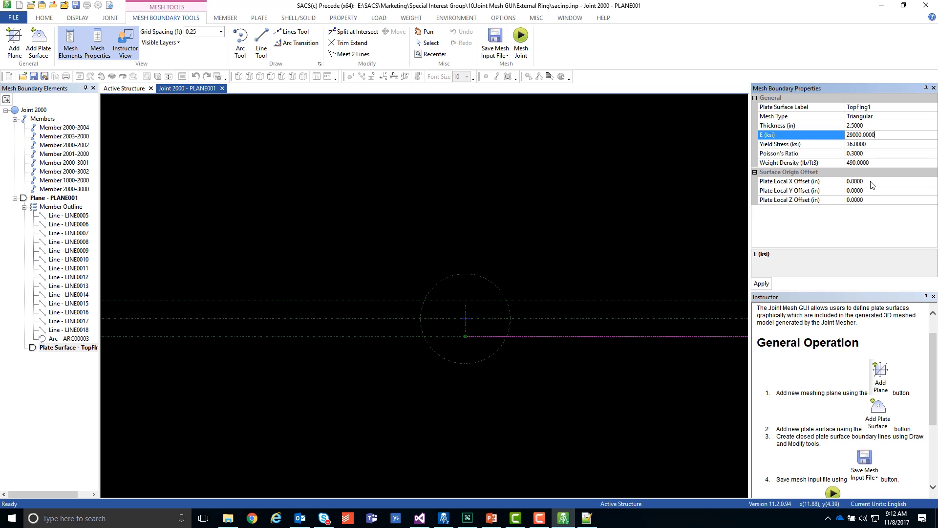
pyautogui.click(815, 184)
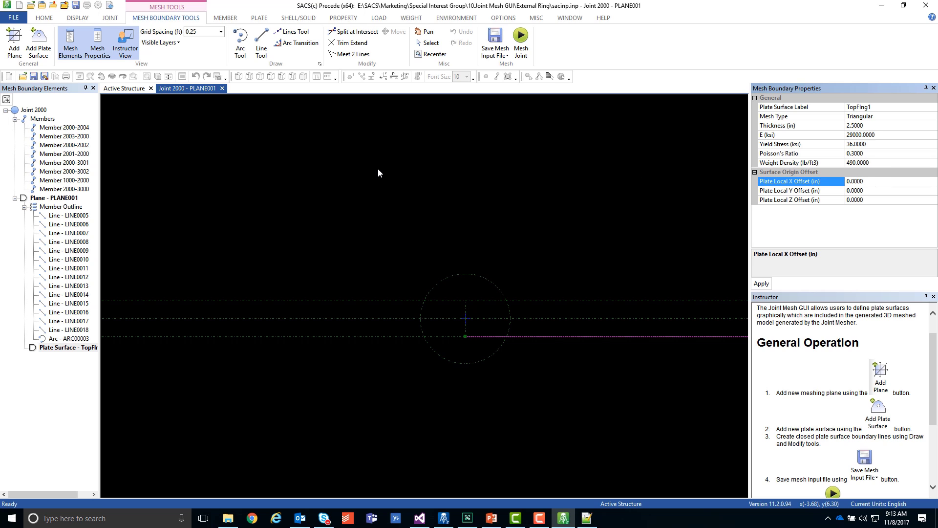
# Change the TopFlng1 plate surface's thickness to 1.0 in
pyautogui.click(873, 126)
pyautogui.doubleClick(873, 126)
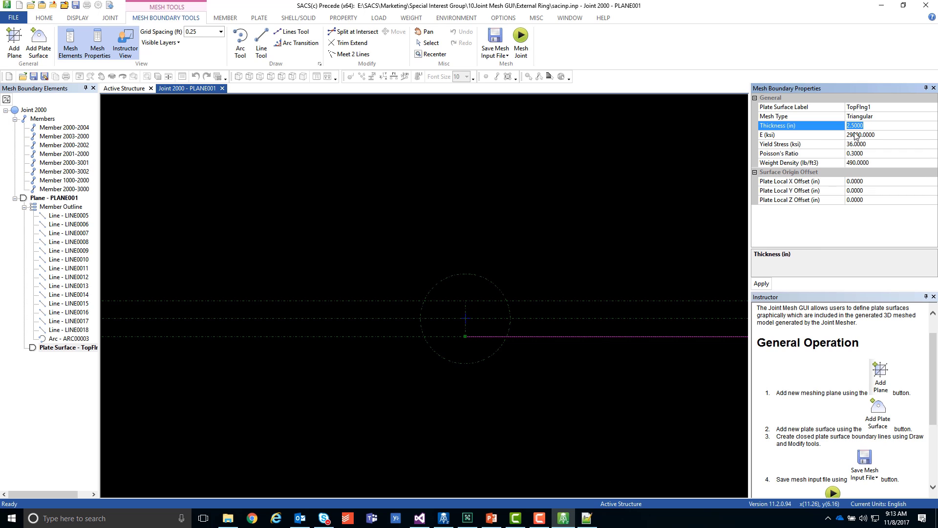
pyautogui.write('1.0')
pyautogui.click(807, 144)
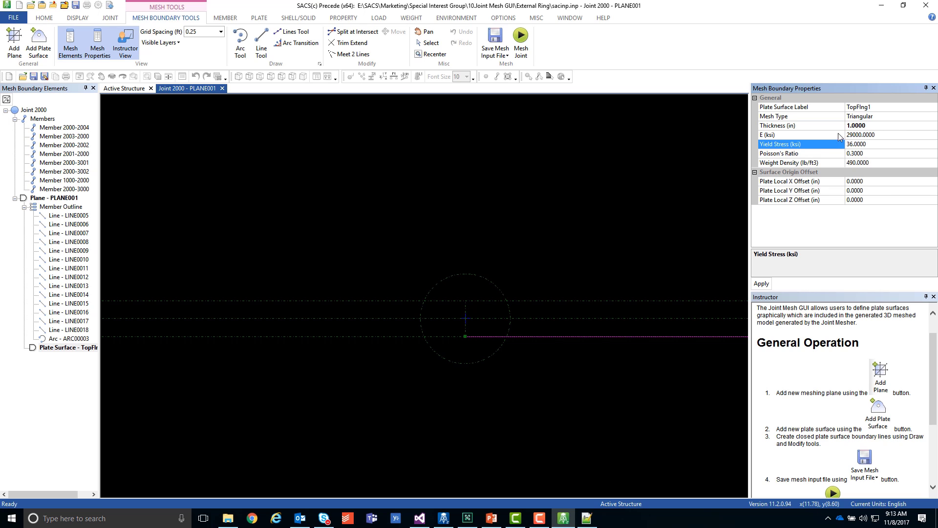
# Enter 2.5 in again as the TopFlng1 plate surface's thickness
pyautogui.click(878, 125)
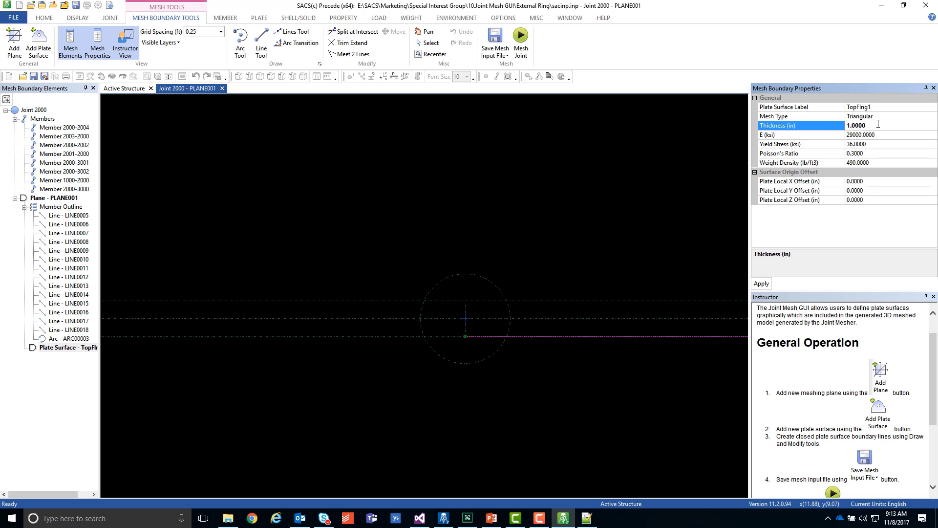
pyautogui.press('BackSpace')
pyautogui.press('BackSpace')
pyautogui.press('BackSpace')
pyautogui.press('BackSpace')
pyautogui.press('BackSpace')
pyautogui.press('BackSpace')
pyautogui.write('2.5')
pyautogui.press('Return')
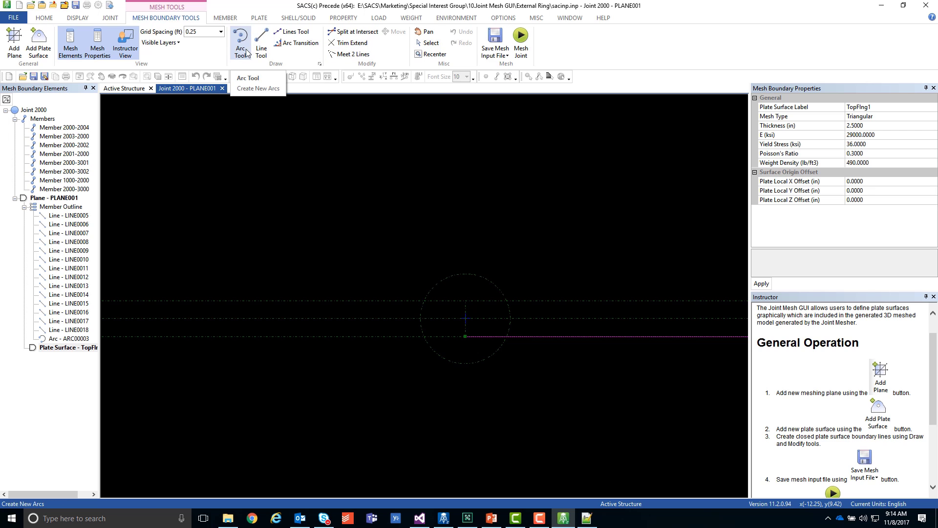
# Draw a 180-degree counter-clockwise arc centred at the origin along the upper half of the chord outline, radius about 1.9 ft
pyautogui.click(296, 38)
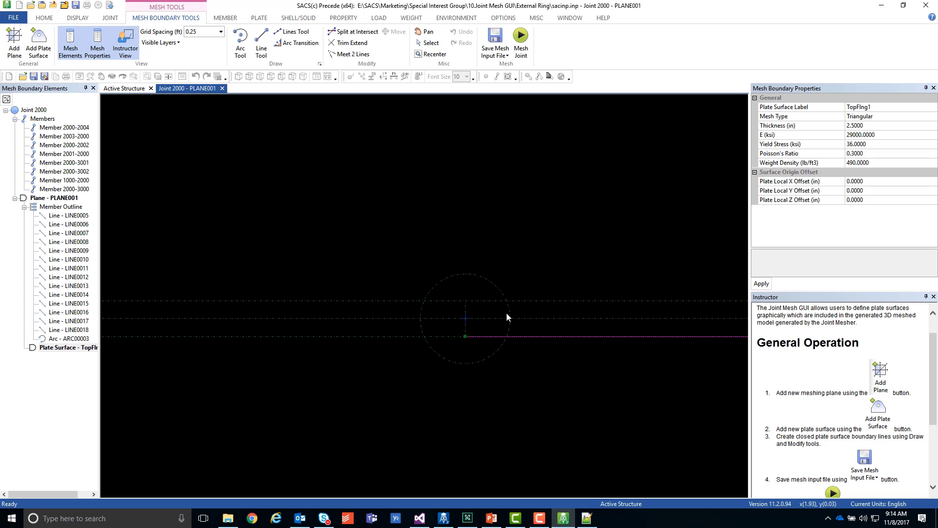
pyautogui.click(241, 53)
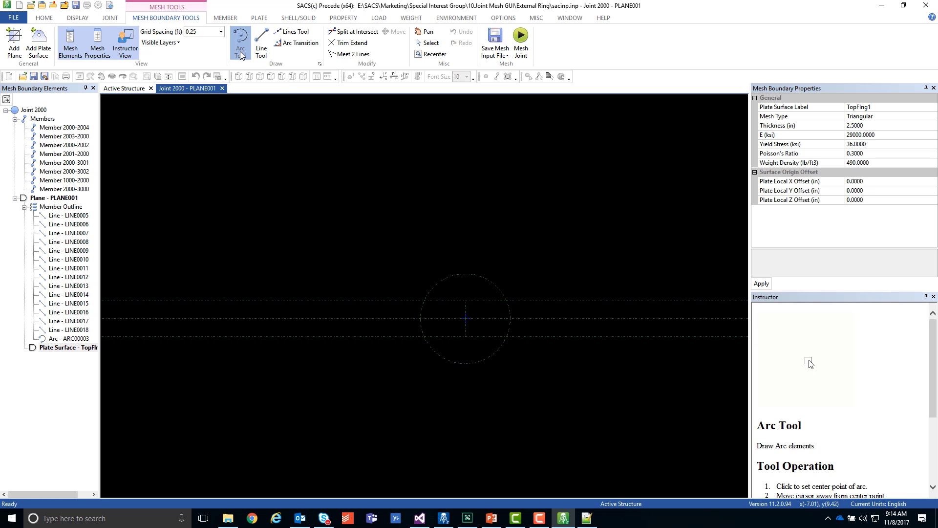
pyautogui.scroll(3, 869, 390)
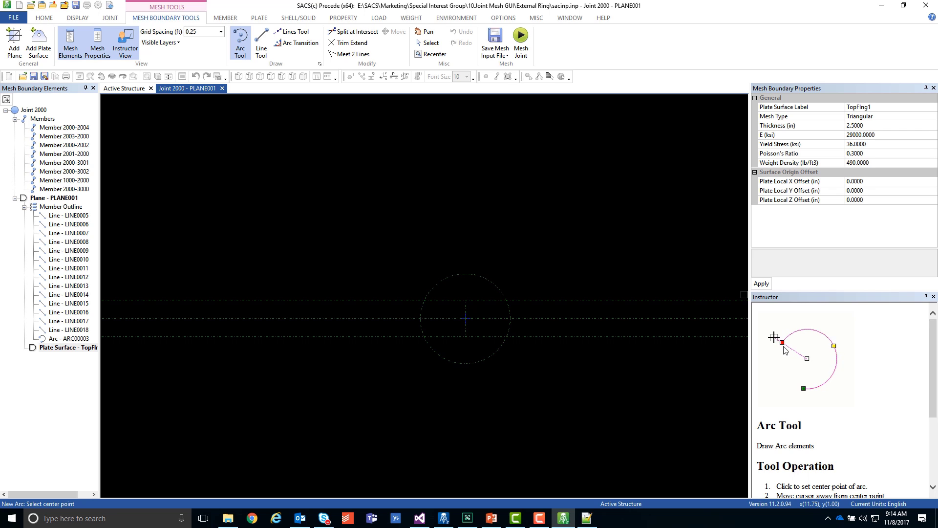
pyautogui.scroll(-2, 865, 354)
pyautogui.scroll(-1, 855, 359)
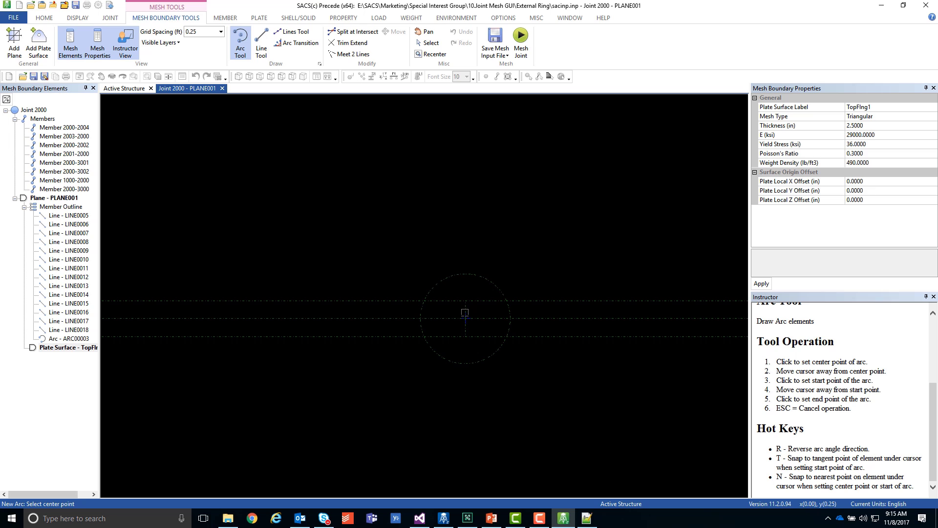
pyautogui.click(246, 39)
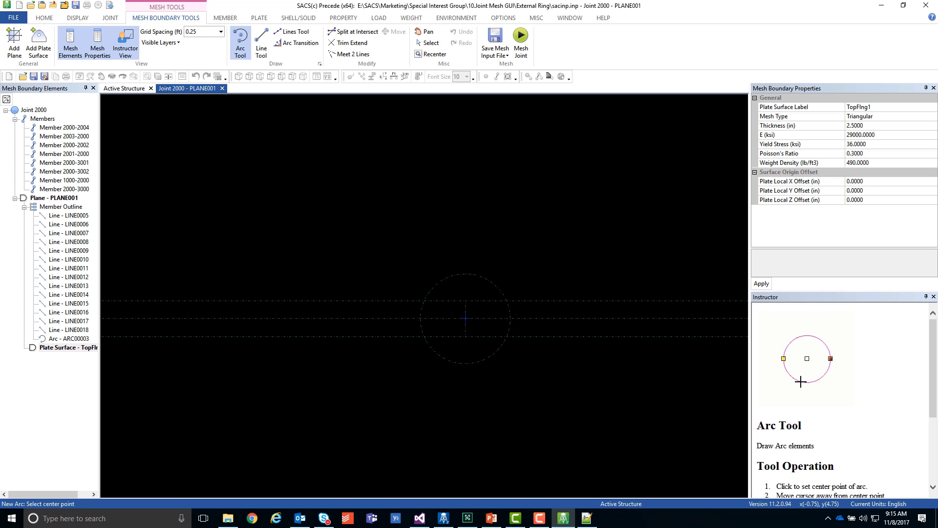
pyautogui.scroll(3, 497, 294)
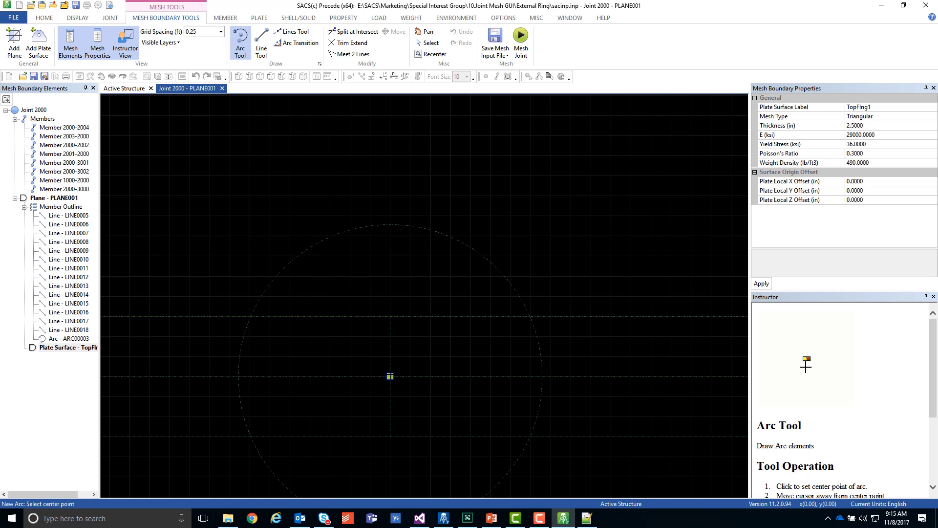
pyautogui.click(390, 375)
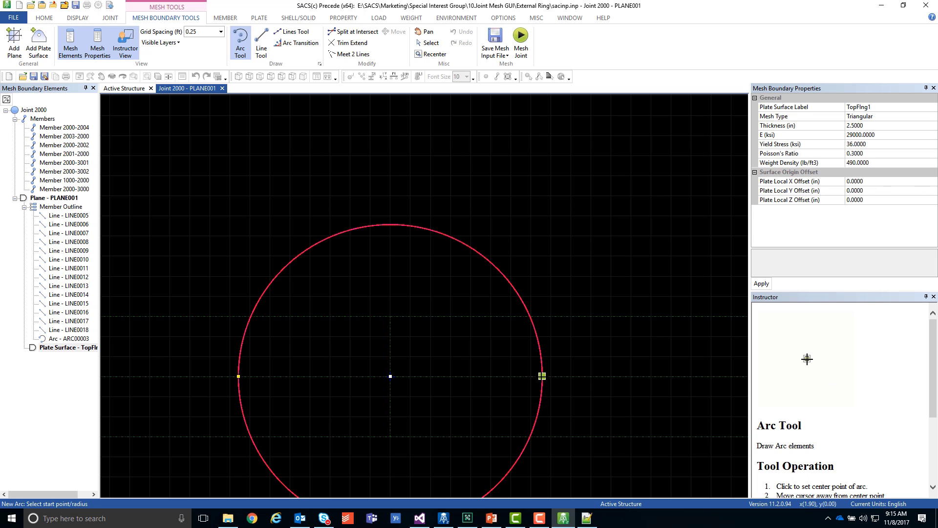
pyautogui.click(542, 376)
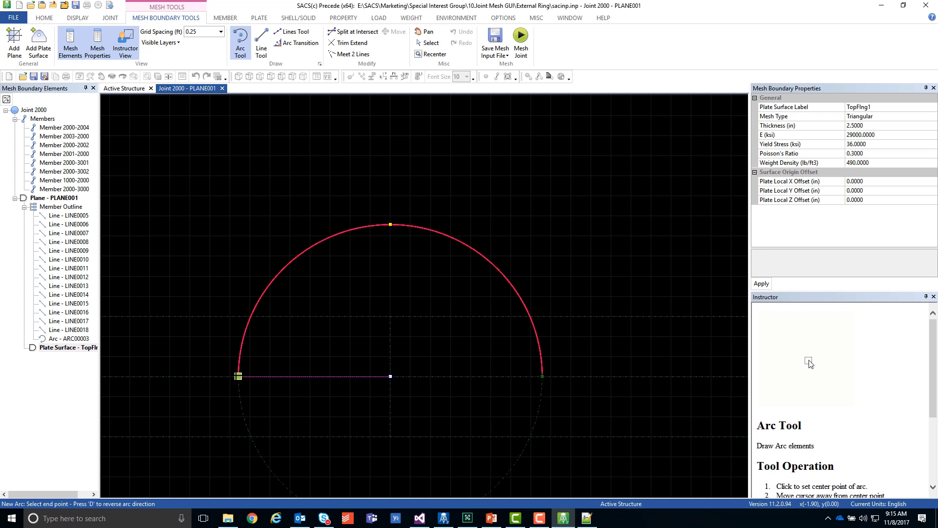
pyautogui.click(238, 375)
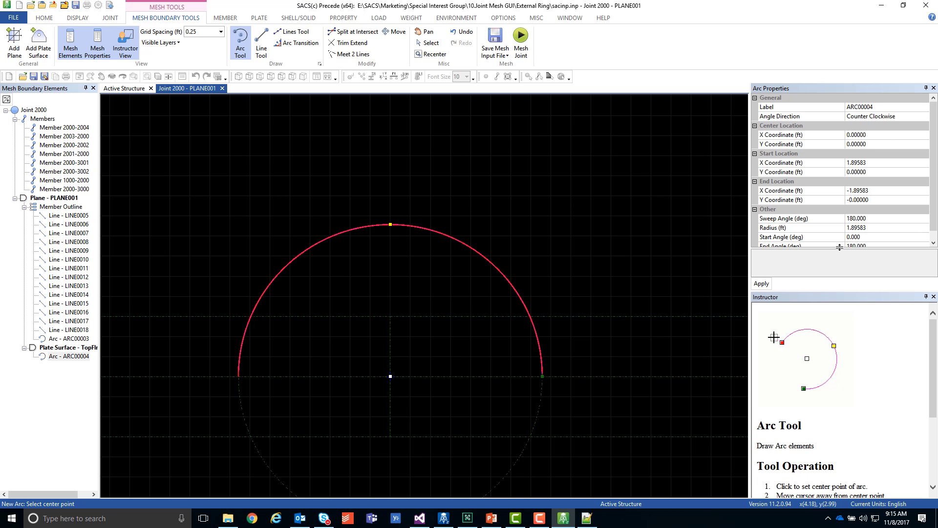
# Examine the new arc's full property list, including its start X coordinate and radius
pyautogui.moveTo(840, 248); pyautogui.dragTo(840, 264)
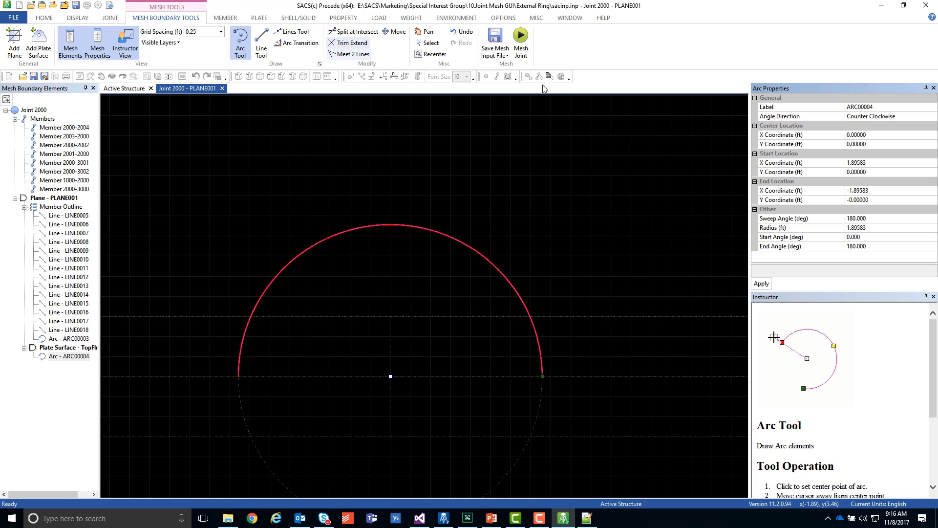
pyautogui.click(866, 162)
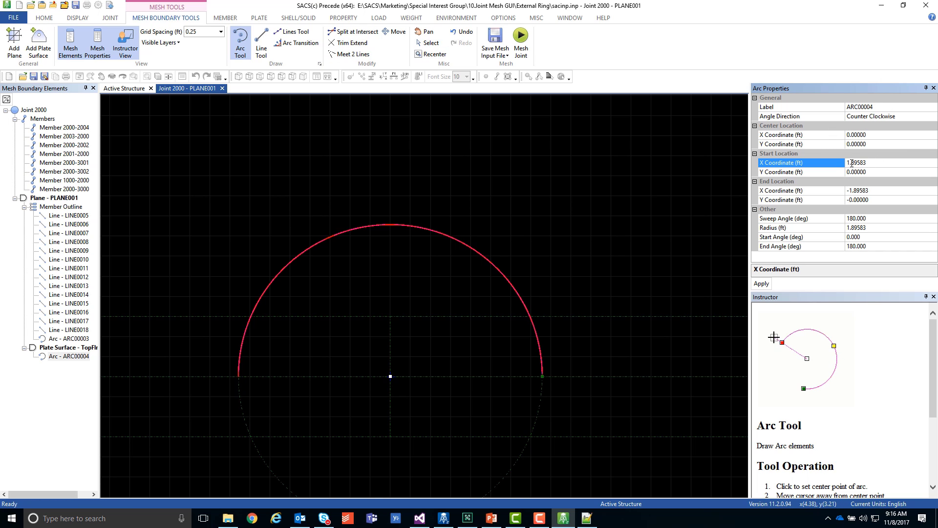
pyautogui.doubleClick(871, 162)
pyautogui.click(831, 228)
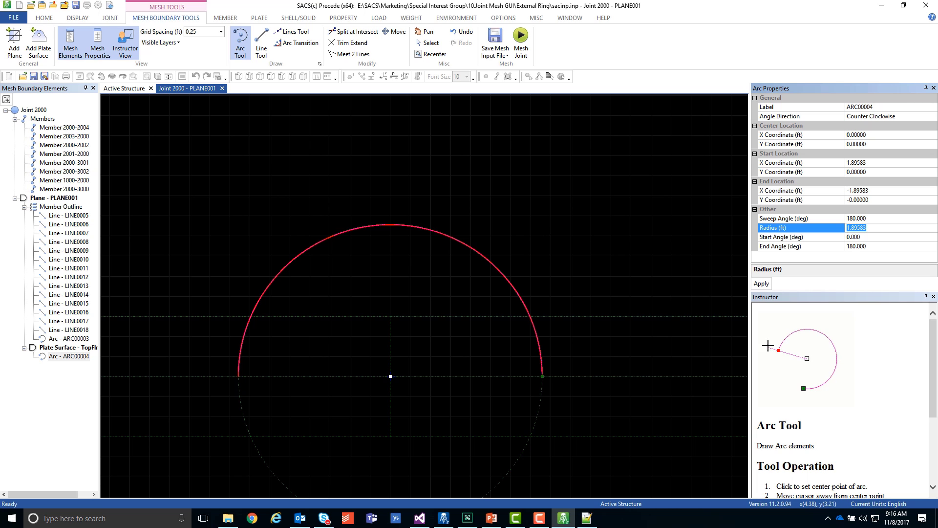
# Copy the arc ARC00004 and paste the duplicate into the TopFlng1 plate surface
pyautogui.click(60, 359)
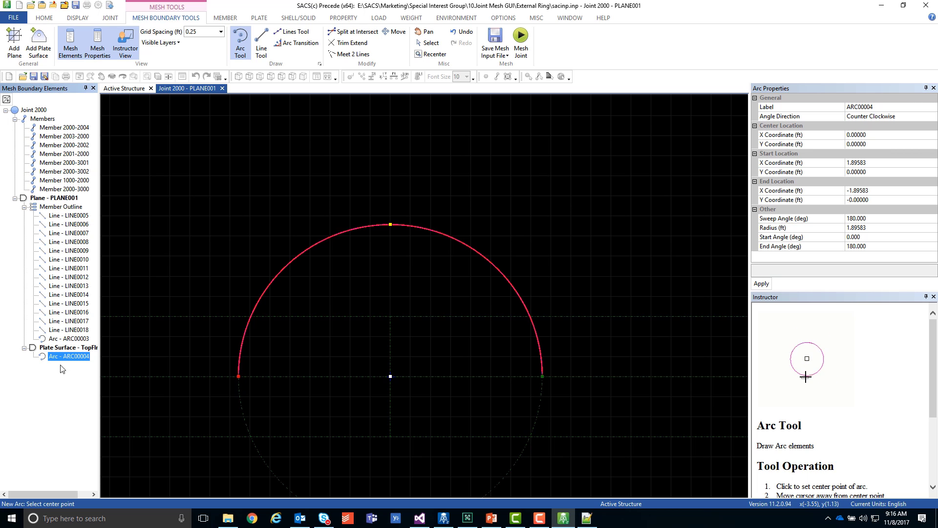
pyautogui.rightClick(68, 360)
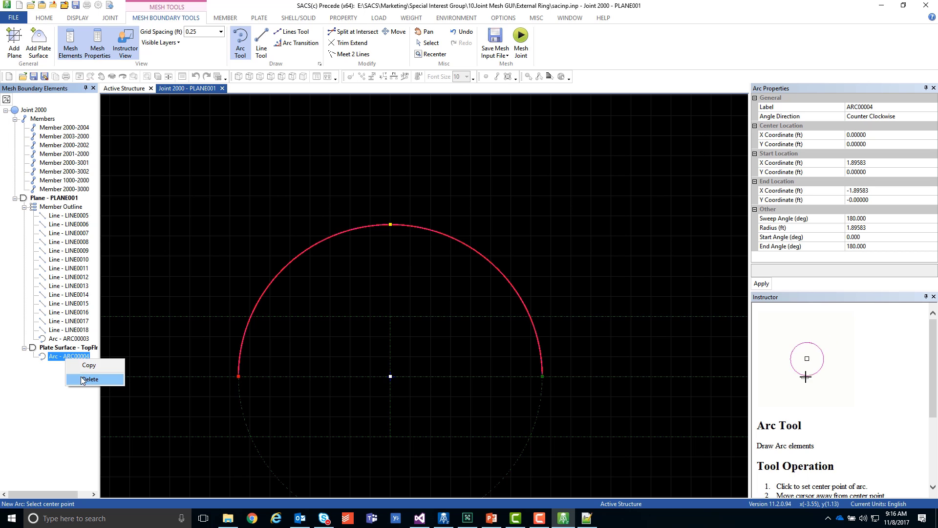
pyautogui.rightClick(59, 351)
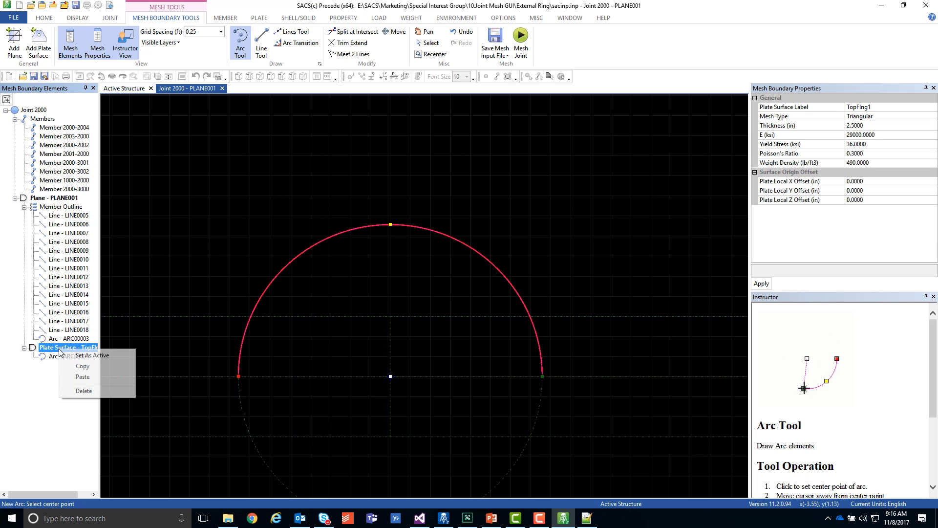
pyautogui.click(90, 380)
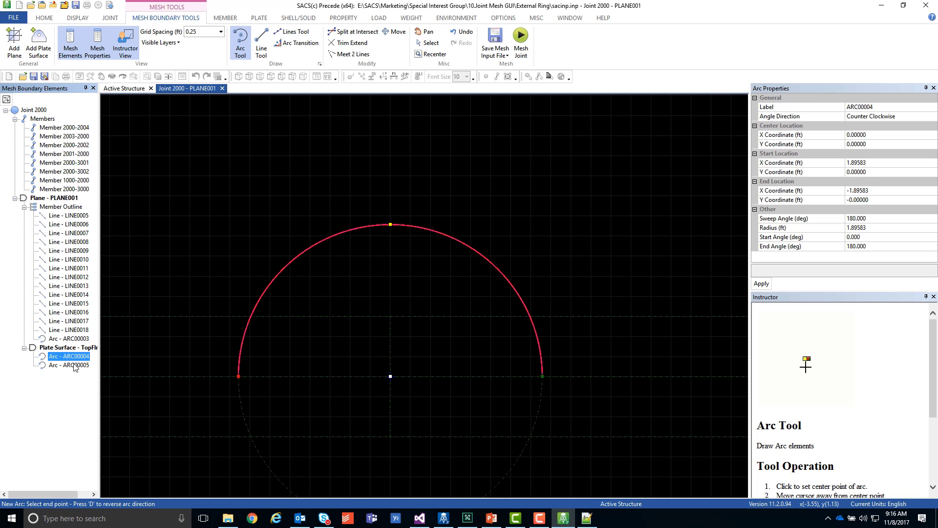
# Set the duplicated arc's radius to 3.5 ft
pyautogui.click(73, 365)
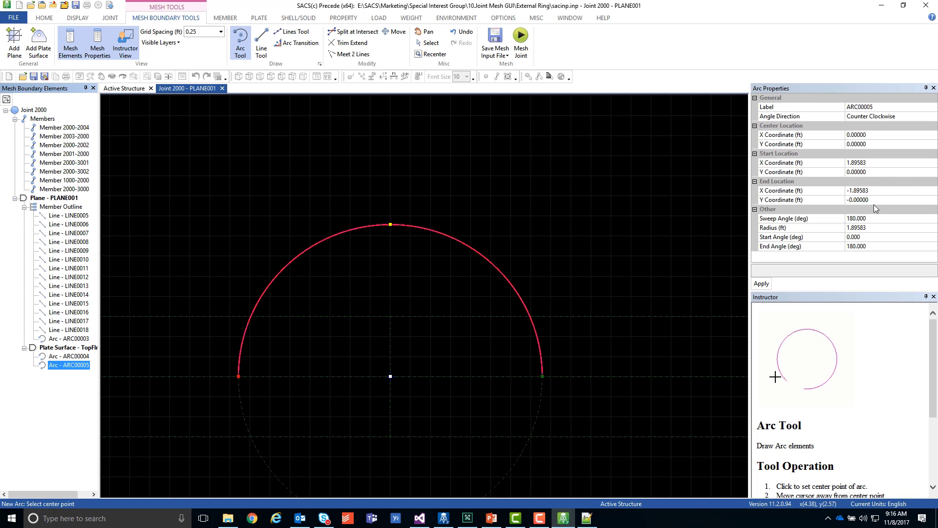
pyautogui.click(775, 228)
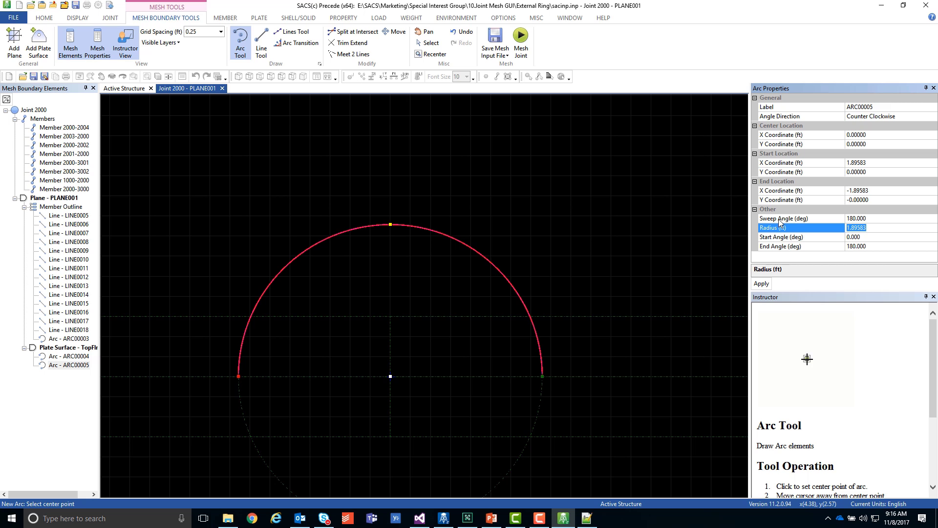
pyautogui.write('3.5')
pyautogui.press('Return')
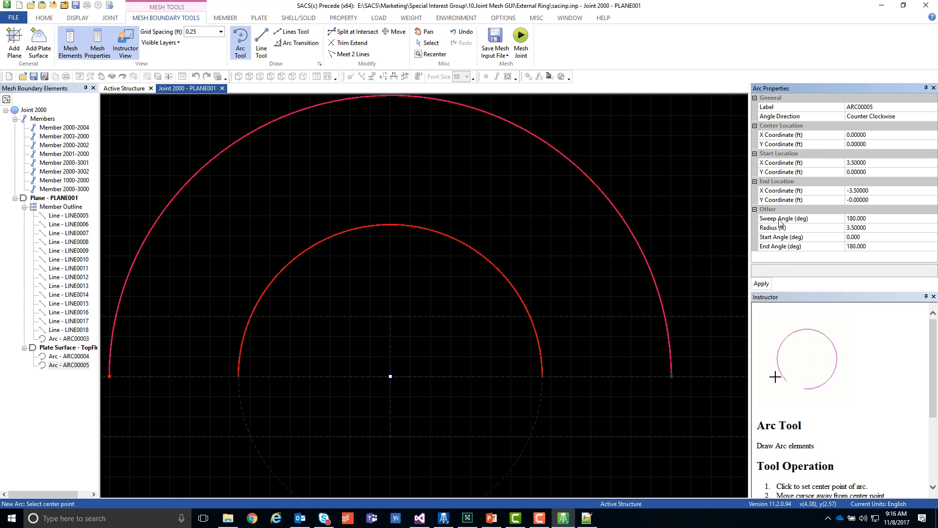
pyautogui.scroll(-2, 550, 192)
pyautogui.scroll(1, 415, 314)
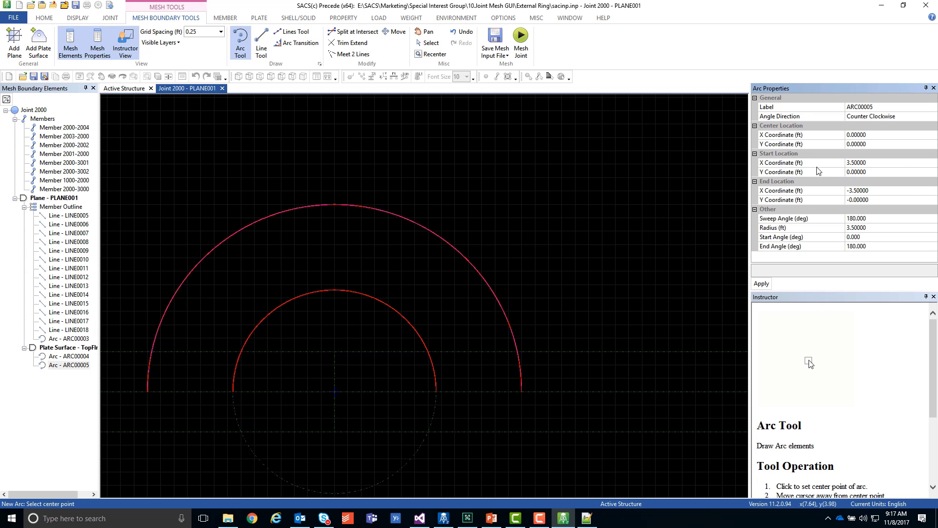
# Reselect the outer arc ARC00005 and set its radius to 3 ft
pyautogui.click(259, 47)
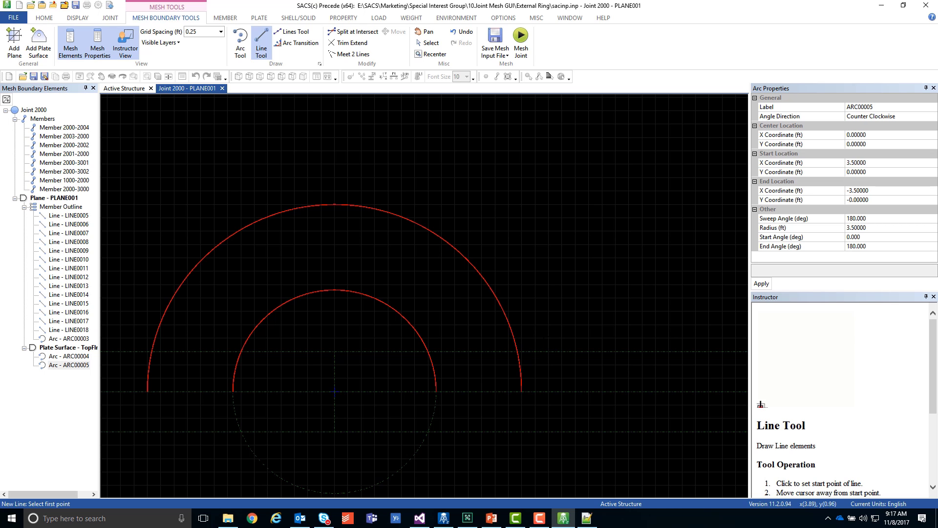
pyautogui.click(68, 365)
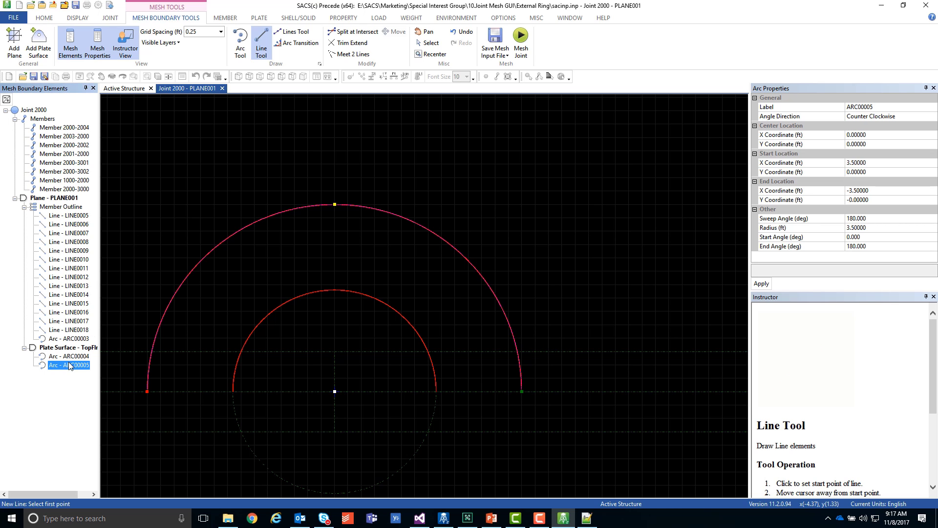
pyautogui.click(69, 356)
pyautogui.click(69, 365)
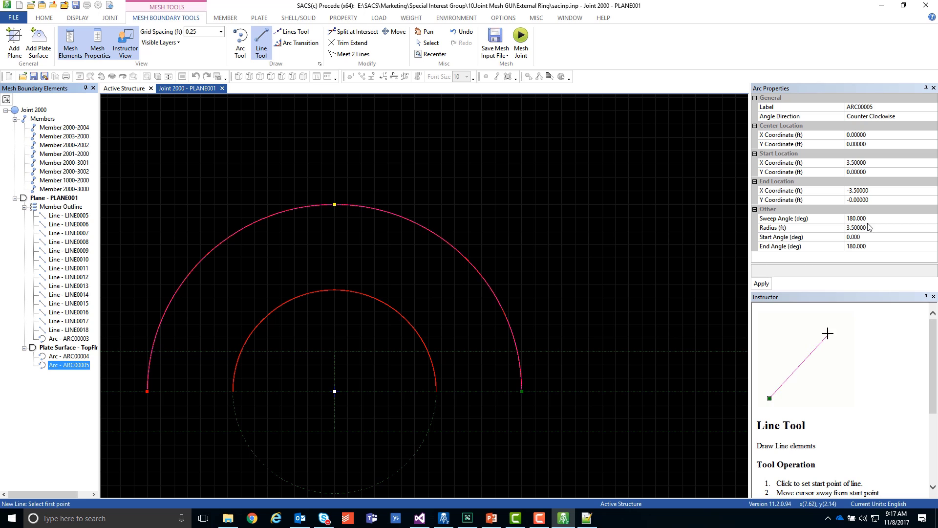
pyautogui.click(798, 228)
pyautogui.write('3')
pyautogui.press('Return')
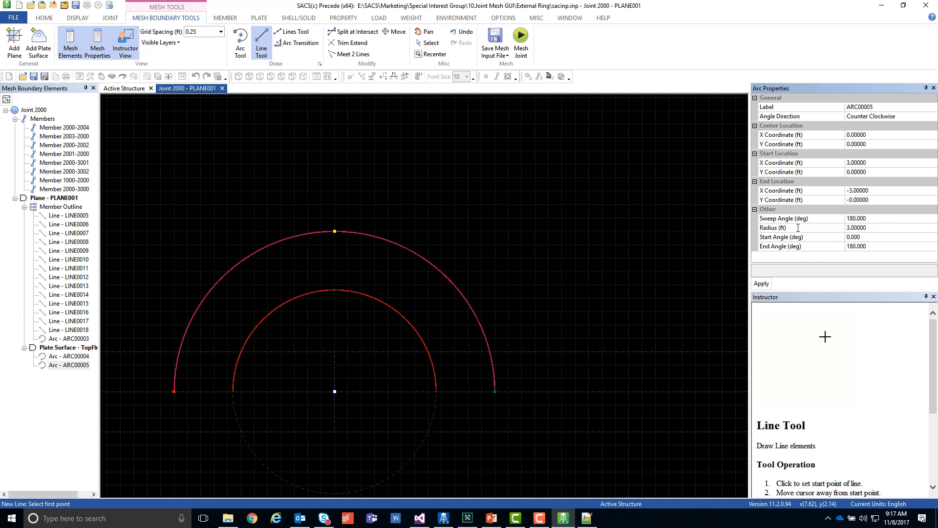
# Draw lines from (0, 0.75) to (3.5, 0.75) and from (0, 0) to (3.5, 0), and close them with a vertical line at X 3.5 ft
pyautogui.click(74, 357)
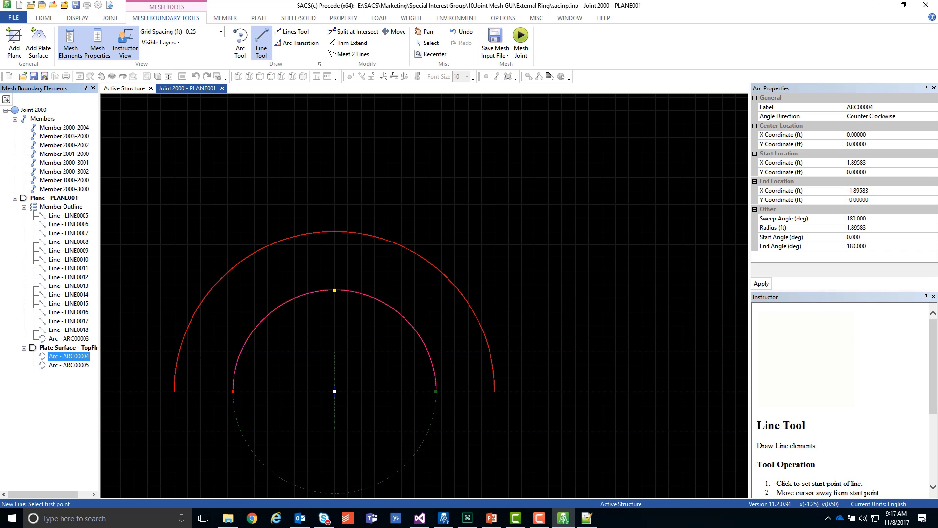
pyautogui.click(334, 350)
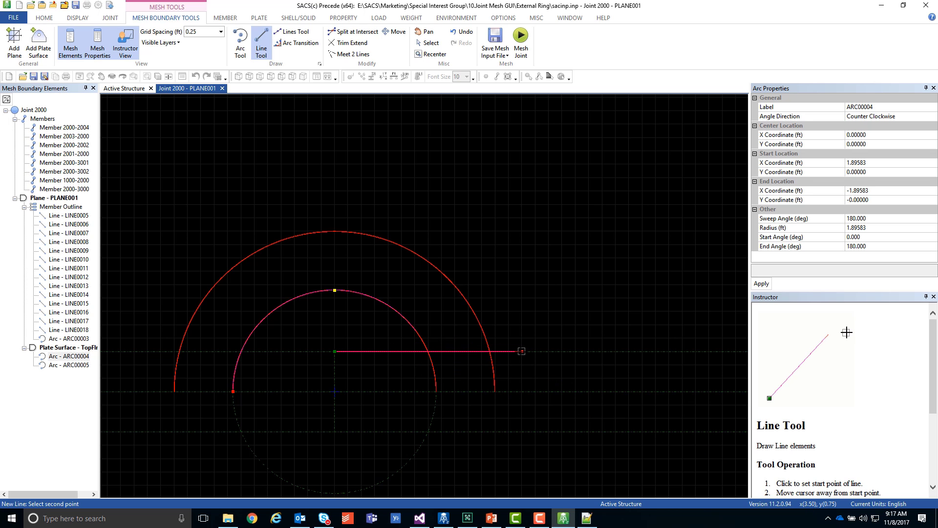
pyautogui.click(522, 351)
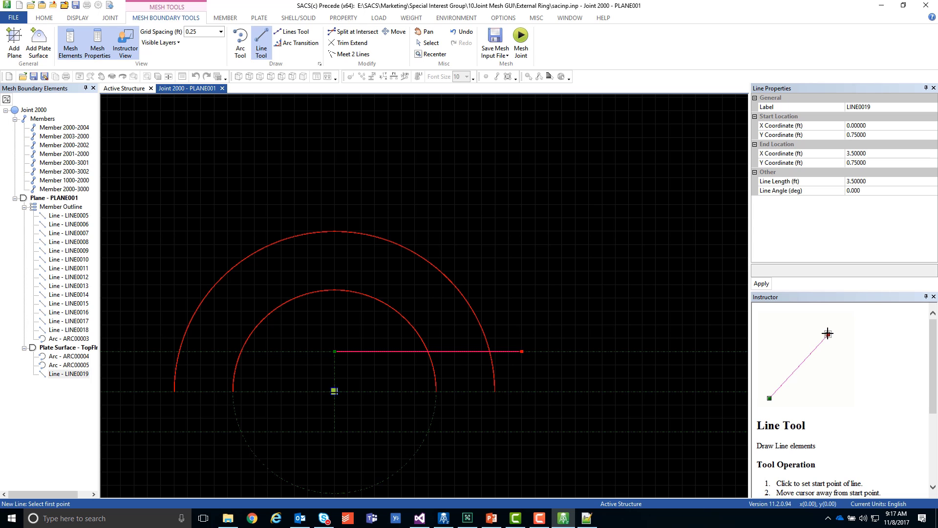
pyautogui.click(335, 391)
pyautogui.click(522, 391)
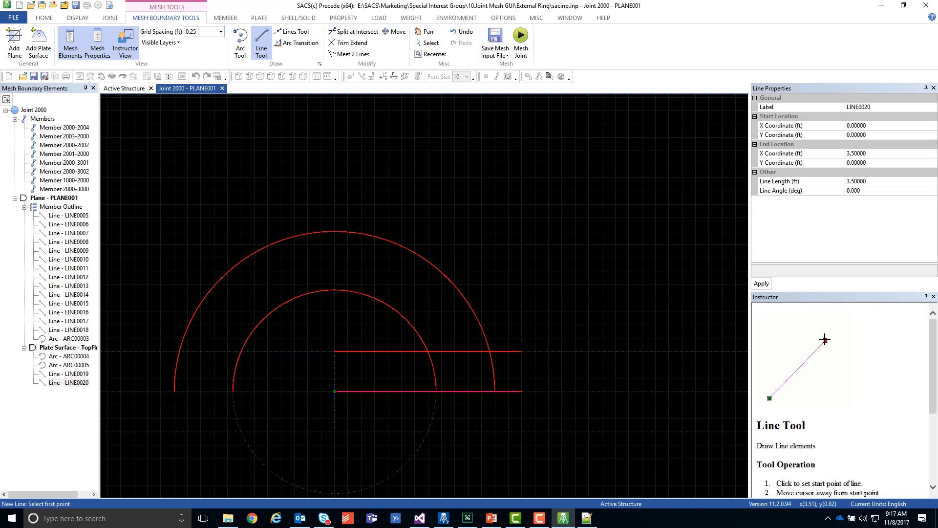
pyautogui.click(522, 351)
pyautogui.click(522, 391)
# Draw matching lines from (0, 0.75) and (0, 0) to X -3.5 ft and close their ends with a vertical line
pyautogui.click(335, 351)
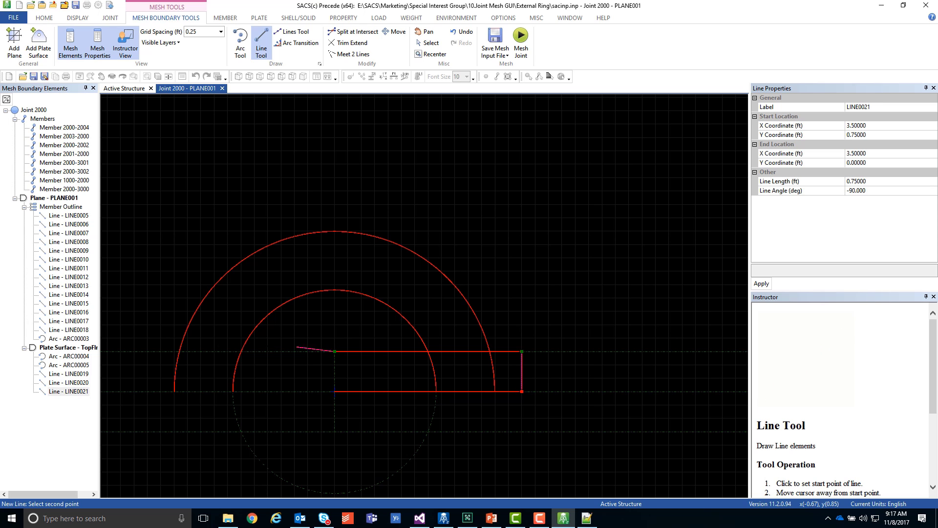
pyautogui.click(146, 351)
pyautogui.click(335, 391)
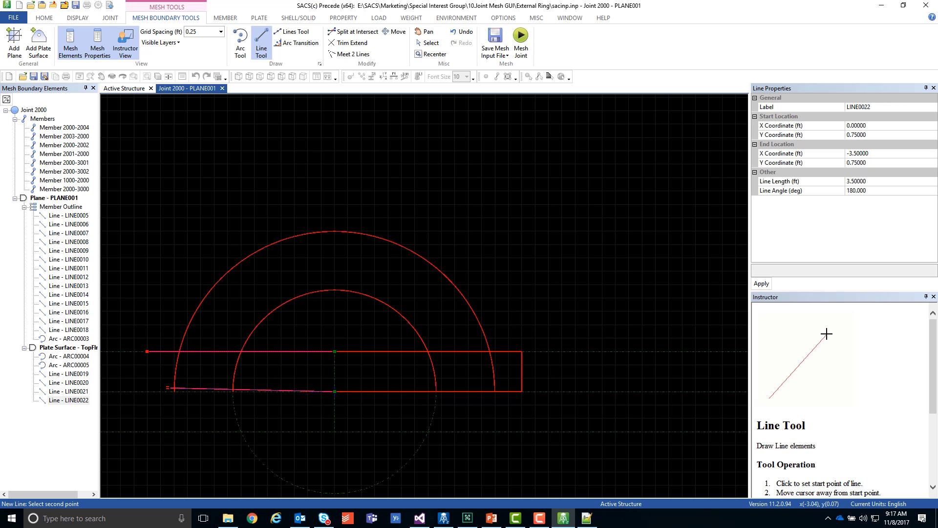
pyautogui.click(146, 391)
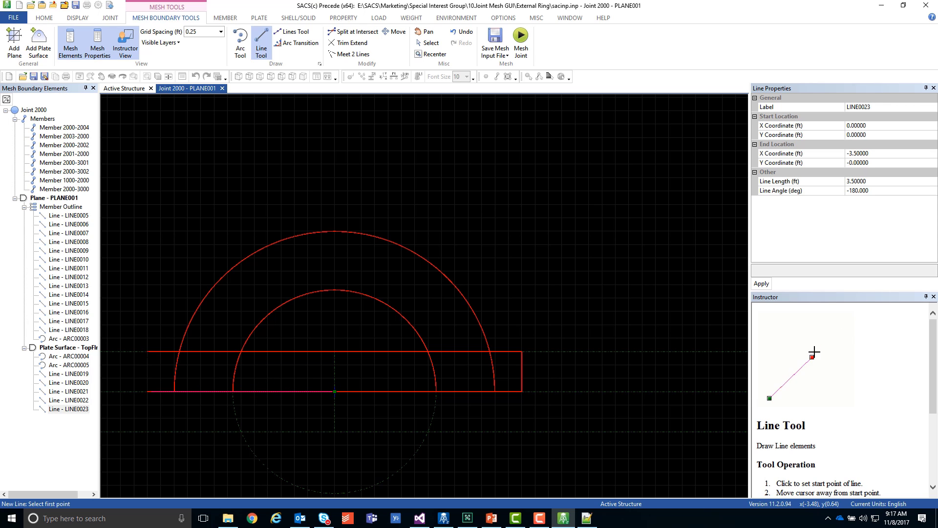
pyautogui.click(147, 351)
pyautogui.click(147, 391)
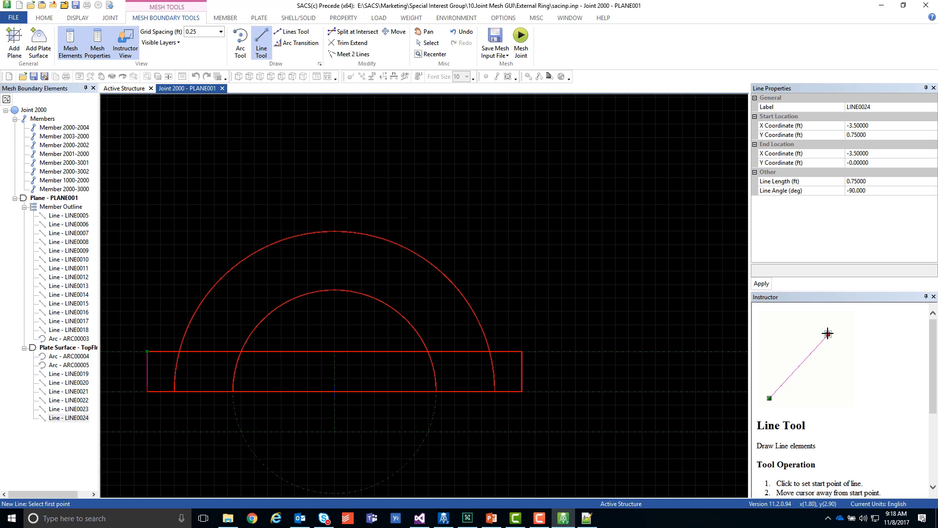
# Try to trim the inner arc and the upper horizontal line against each other, and undo the trims
pyautogui.click(354, 44)
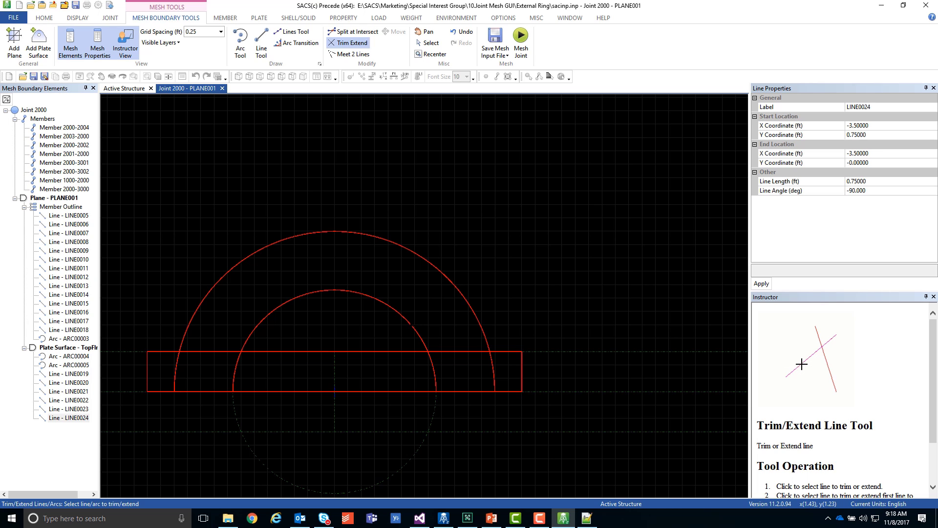
pyautogui.scroll(-3, 808, 397)
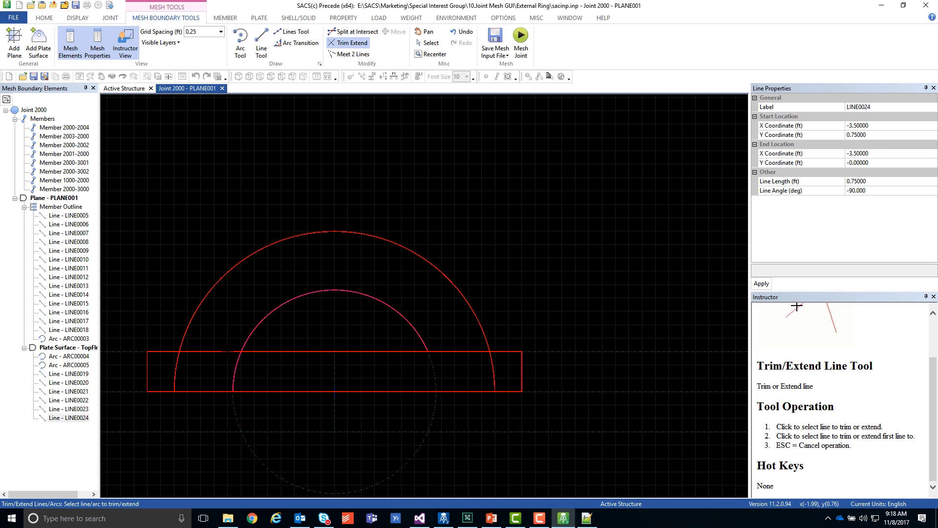
pyautogui.click(227, 351)
pyautogui.click(394, 351)
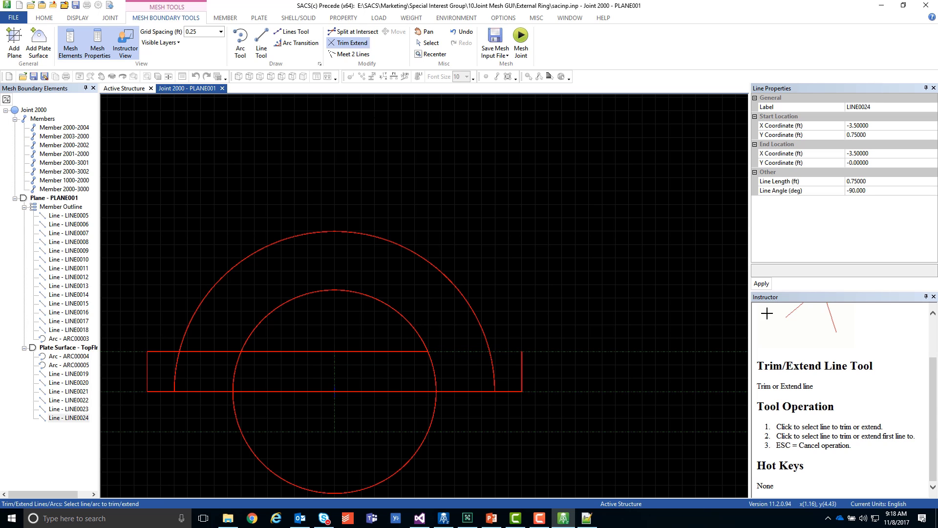
pyautogui.click(462, 31)
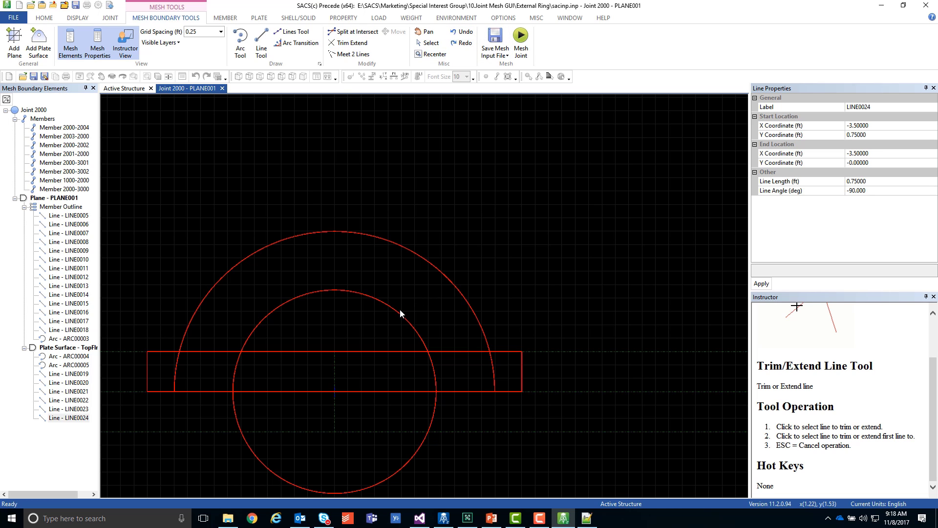
pyautogui.click(348, 42)
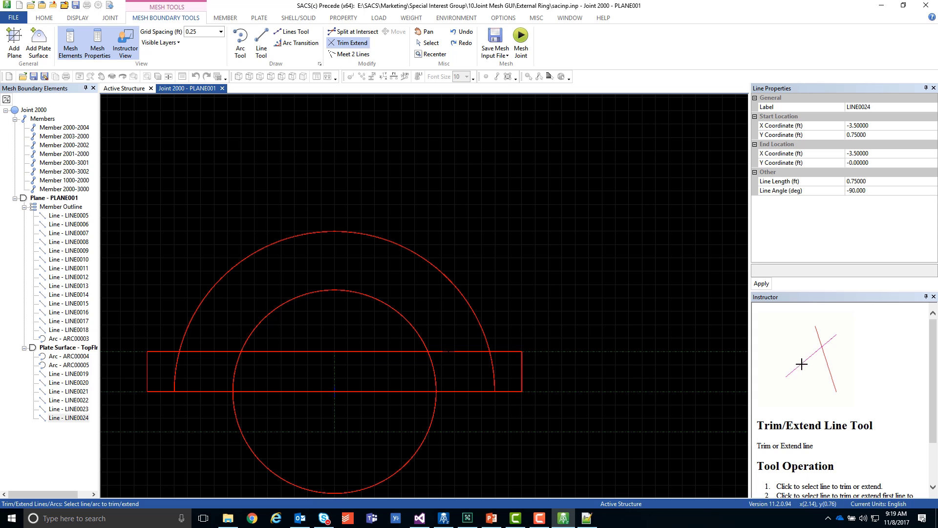
pyautogui.click(348, 42)
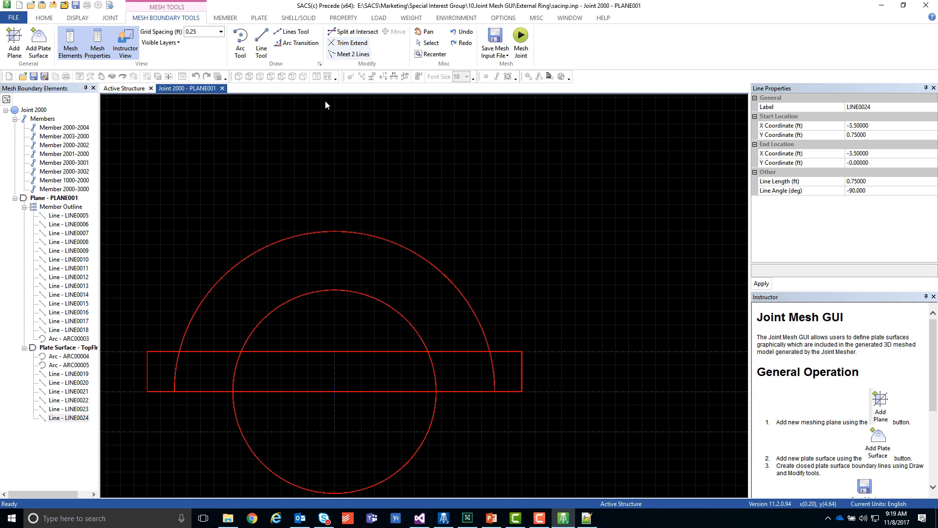
pyautogui.click(348, 43)
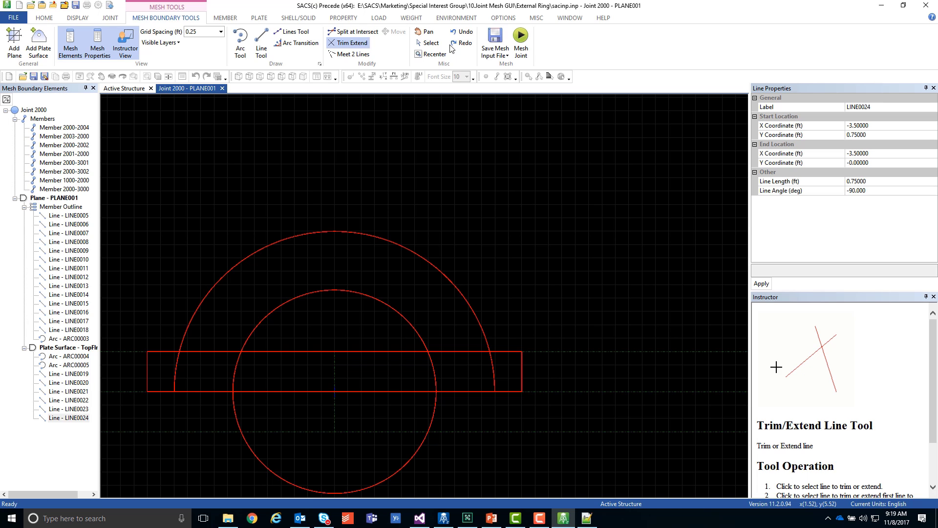
pyautogui.click(461, 33)
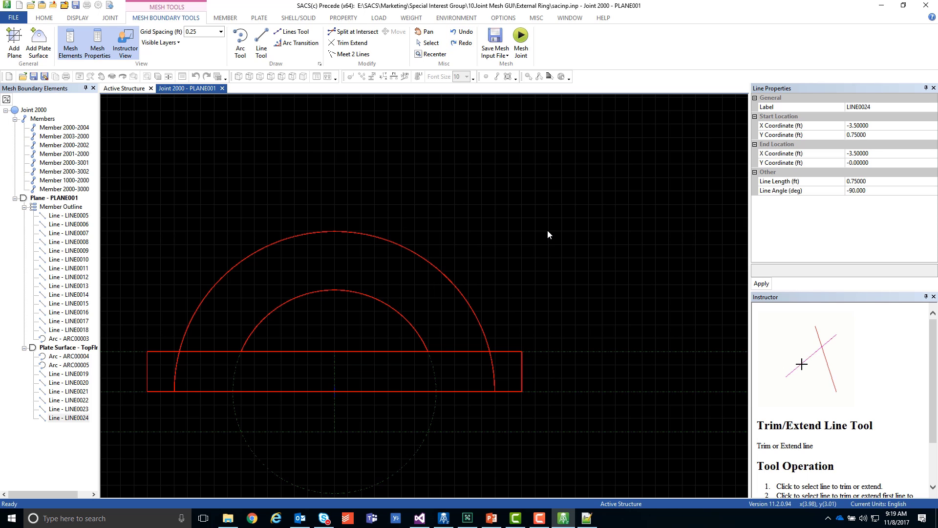
pyautogui.click(353, 42)
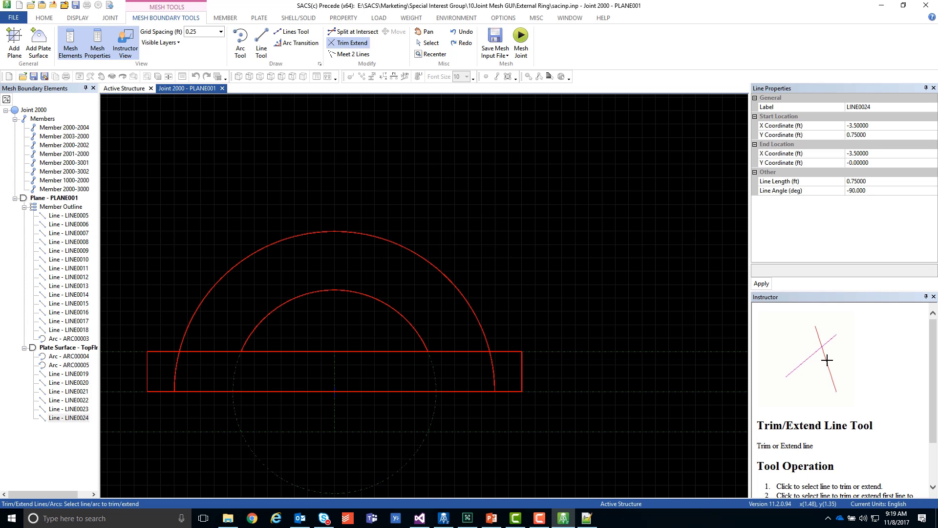
pyautogui.click(425, 43)
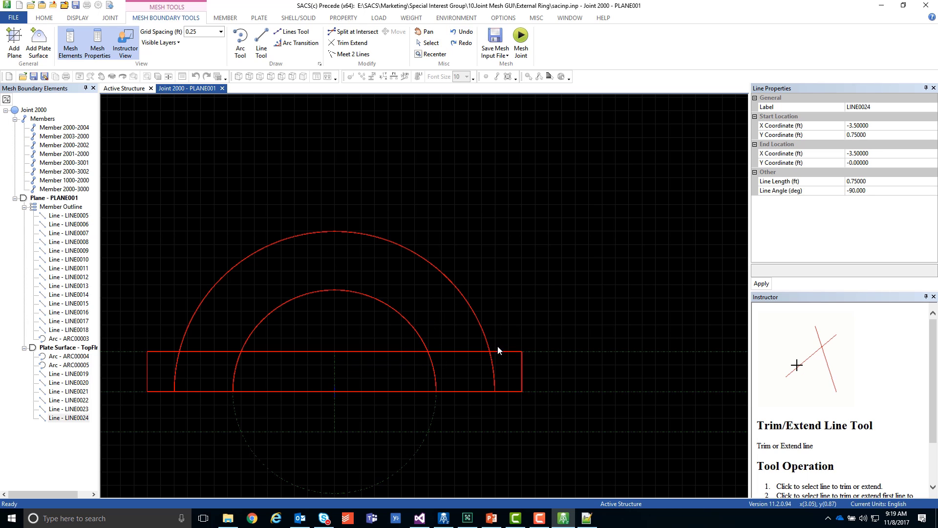
# Trim the upper and lower lines on the positive X side back to the inner arc, removing their portions inside it
pyautogui.click(353, 44)
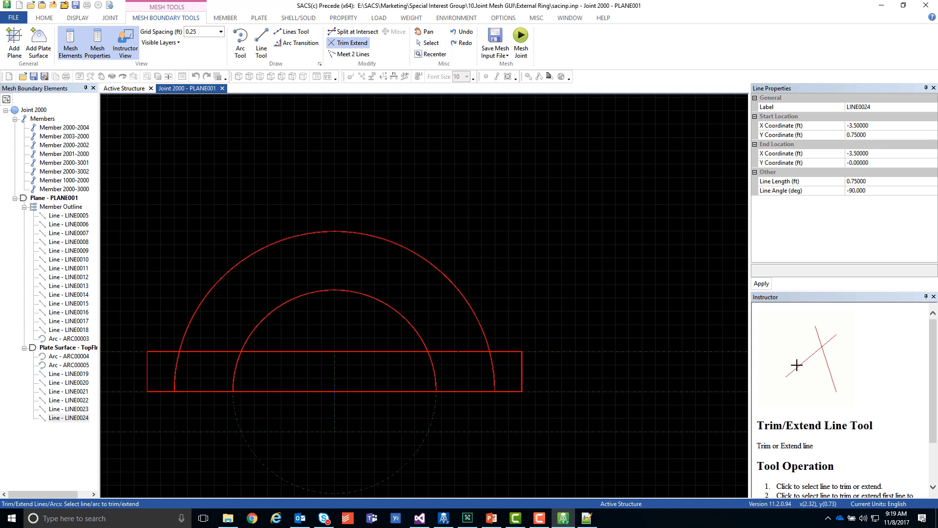
pyautogui.click(415, 351)
pyautogui.click(420, 352)
pyautogui.click(459, 391)
pyautogui.click(435, 373)
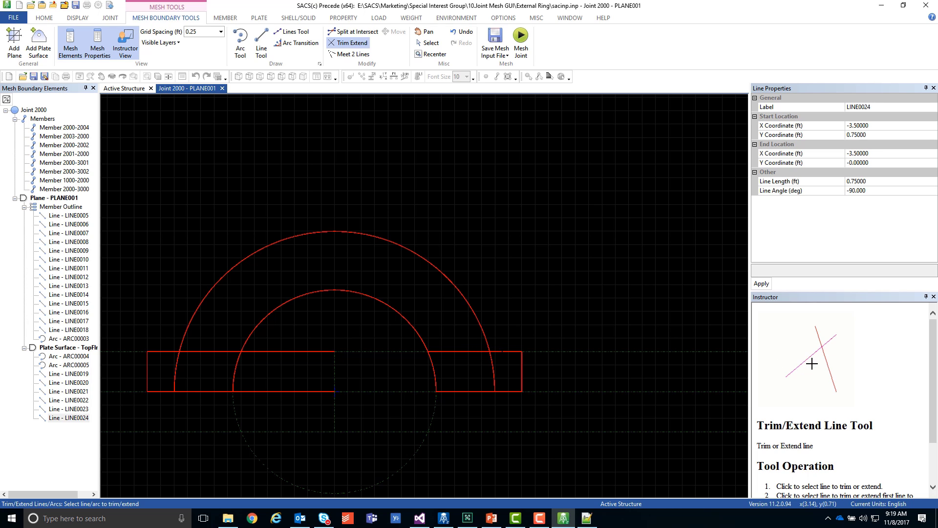
# Trim the positive-X upper line and the outer arc to their intersection, keeping the outer stub and upper arc
pyautogui.click(470, 351)
pyautogui.click(483, 328)
pyautogui.click(503, 351)
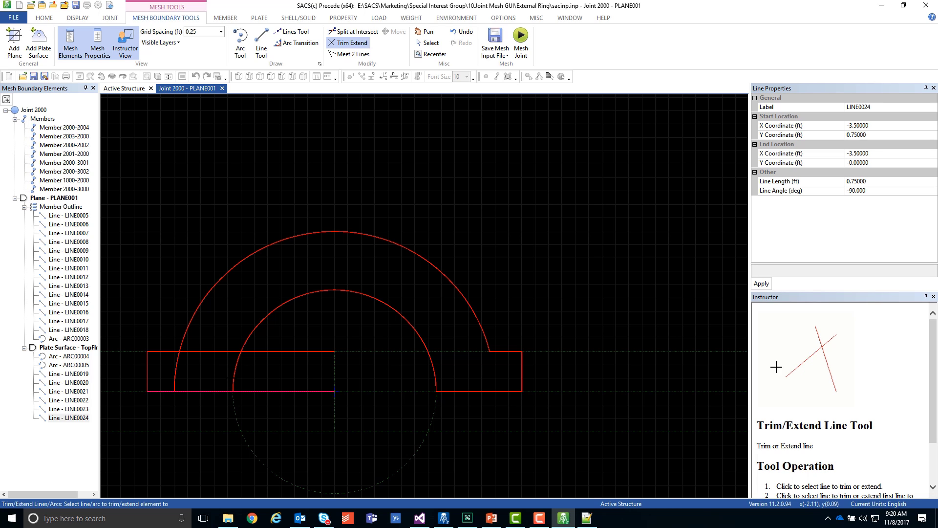
# On the negative X side, trim the lower line to the inner arc and the upper line and outer arc to each other
pyautogui.click(235, 378)
pyautogui.click(163, 352)
pyautogui.click(184, 331)
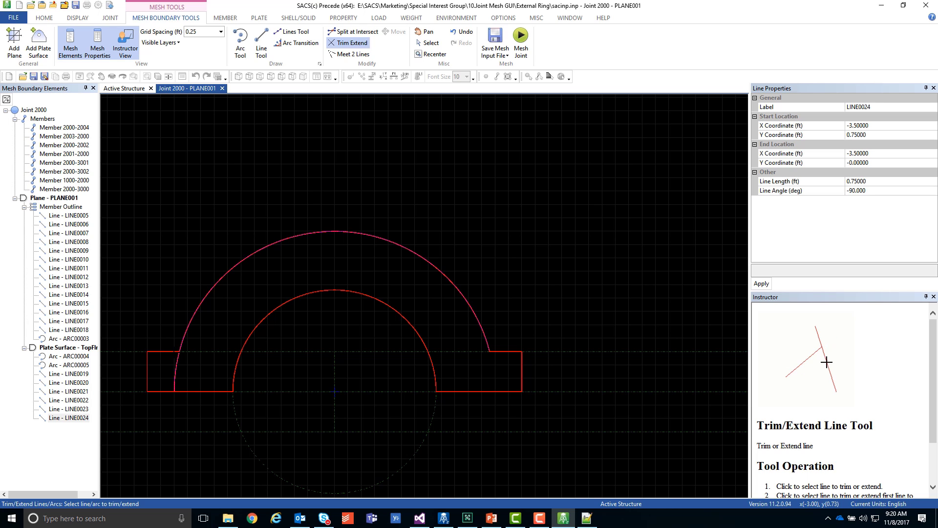
pyautogui.click(174, 364)
# Add a 0.5 ft radius arc transition between the outer arc and the positive-X upper line, automatically splitting elements at the tangent points
pyautogui.click(291, 45)
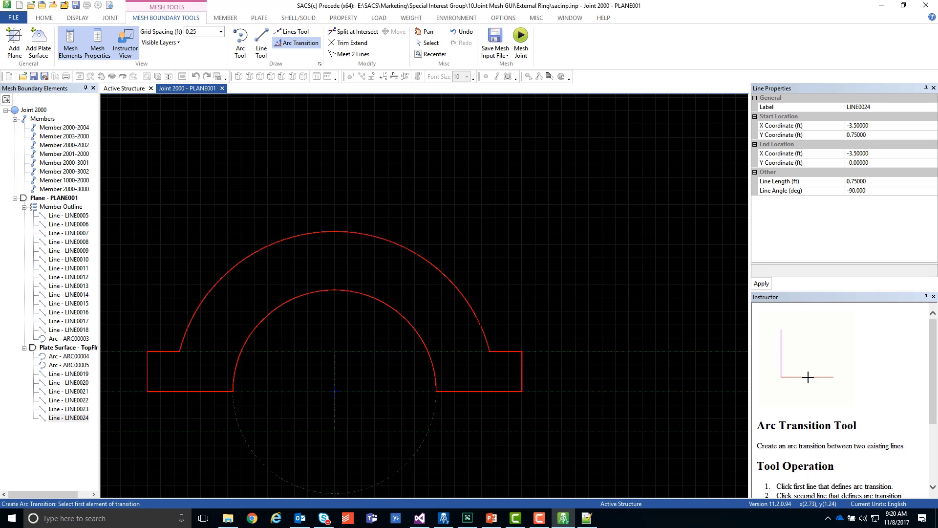
pyautogui.click(481, 325)
pyautogui.click(513, 351)
pyautogui.click(547, 275)
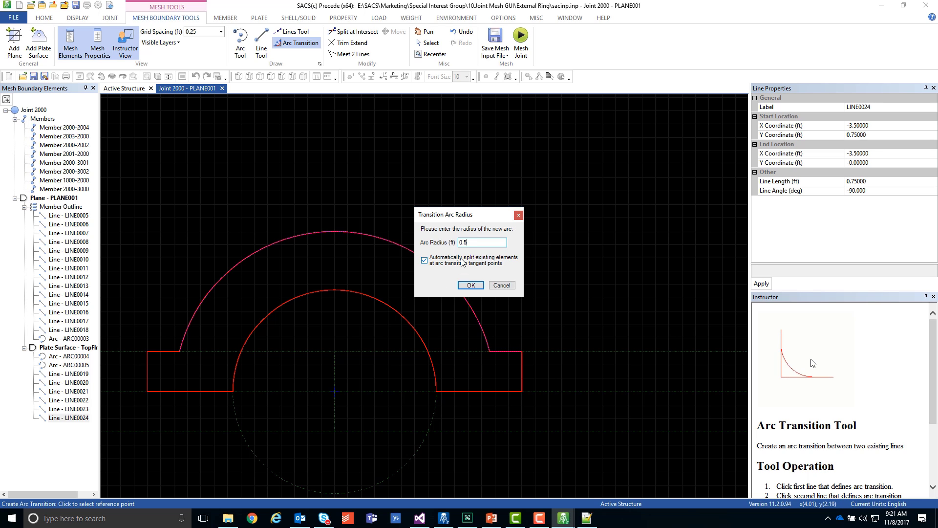
pyautogui.click(470, 285)
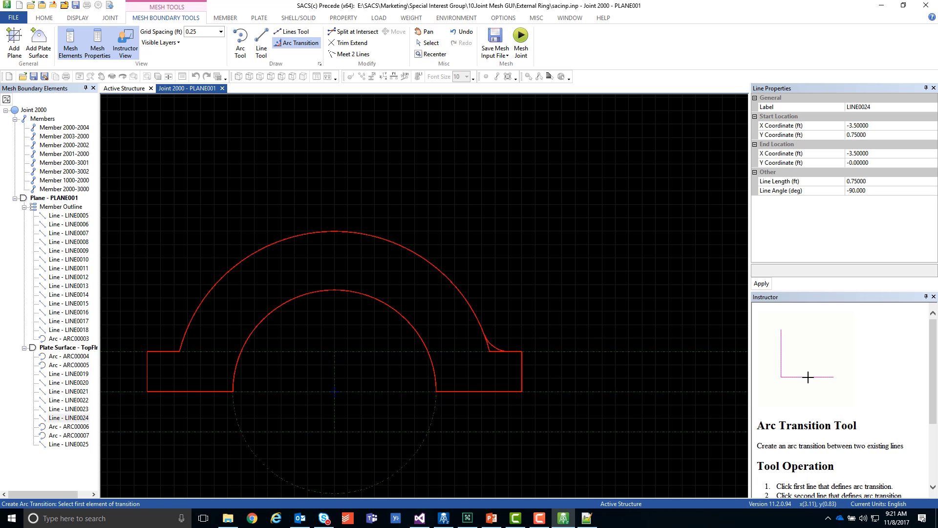
# Delete the leftover arc and line segments at the corner beneath the positive-X transition arc
pyautogui.click(429, 45)
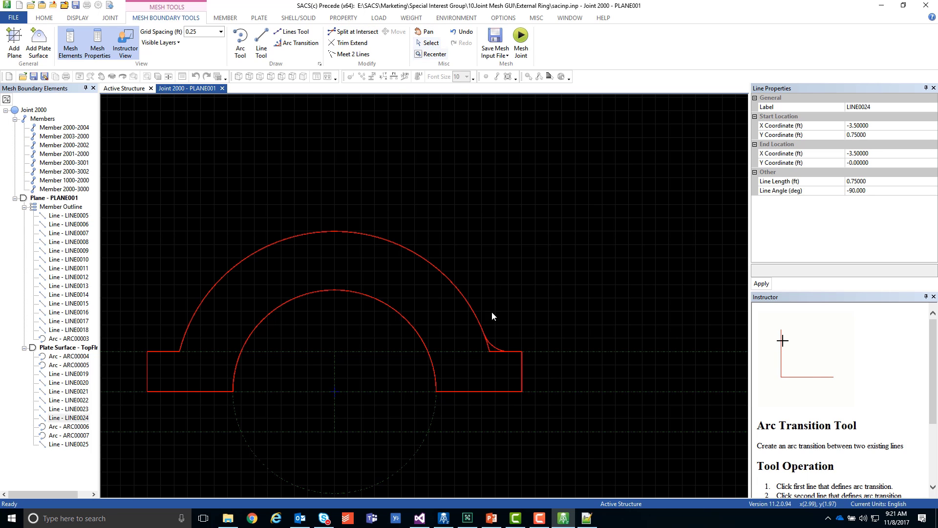
pyautogui.click(488, 346)
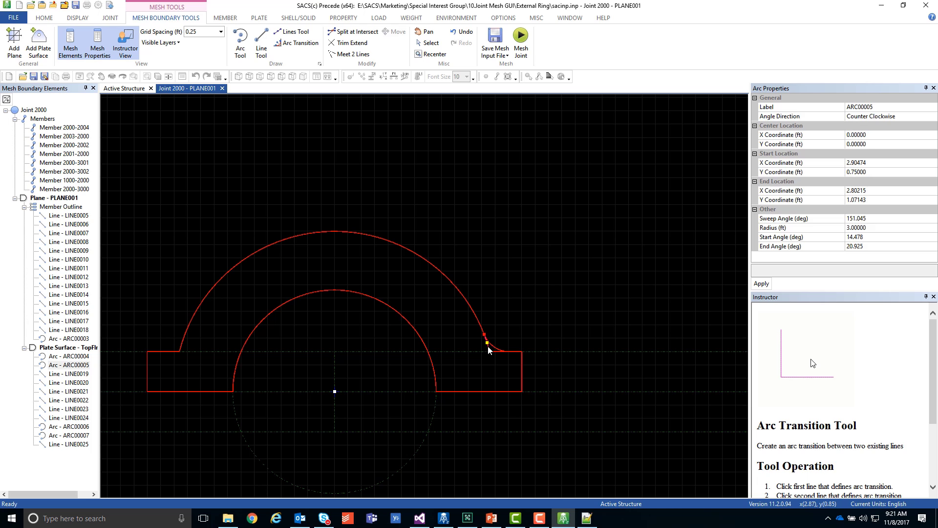
pyautogui.press('Delete')
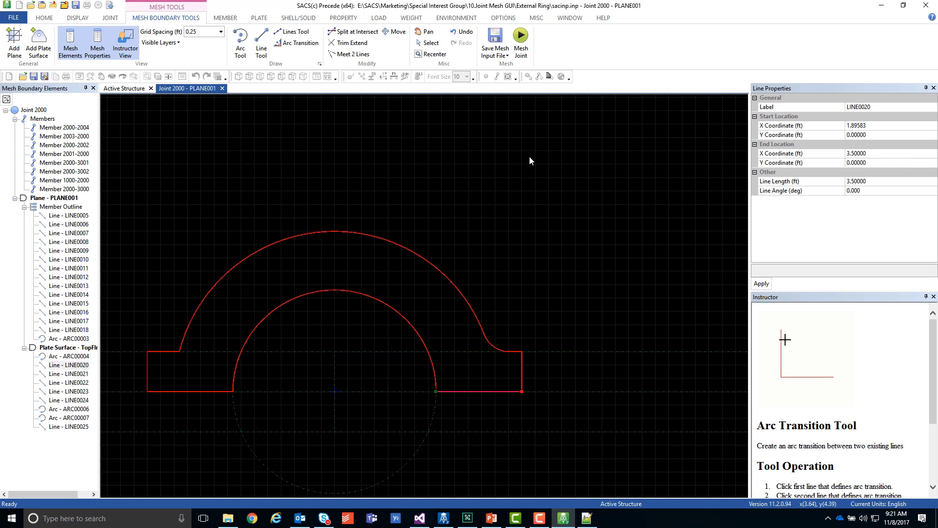
pyautogui.click(179, 137)
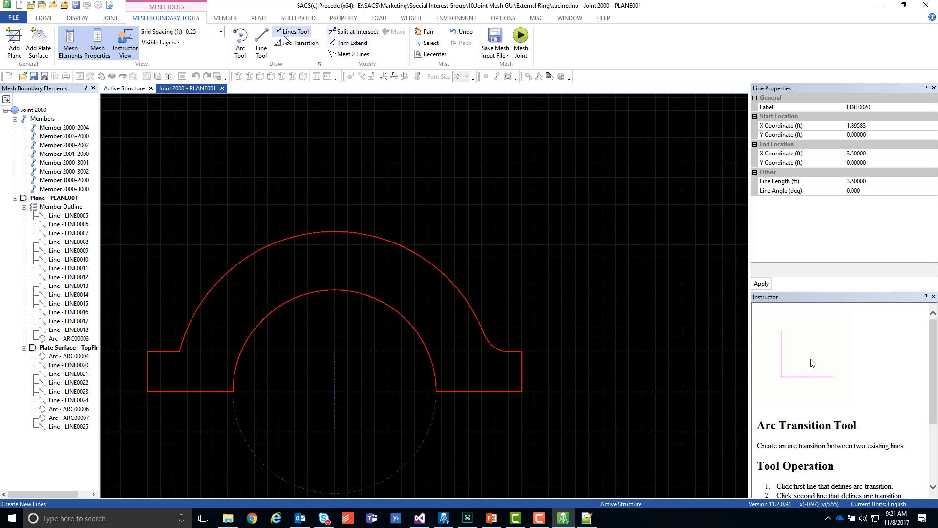
# Add a 0.5 ft radius arc transition between the negative-X upper line and the outer arc, with automatic splitting at tangent points
pyautogui.click(297, 43)
pyautogui.click(165, 351)
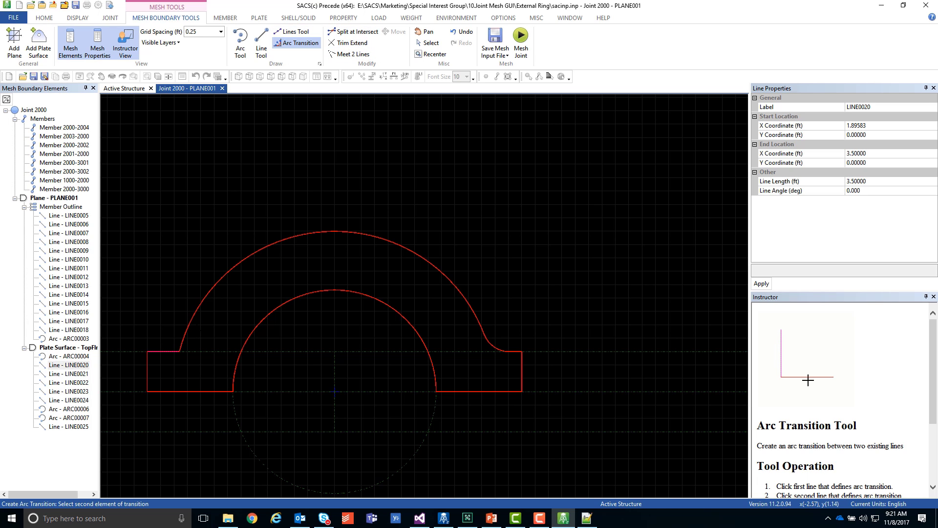
pyautogui.click(188, 326)
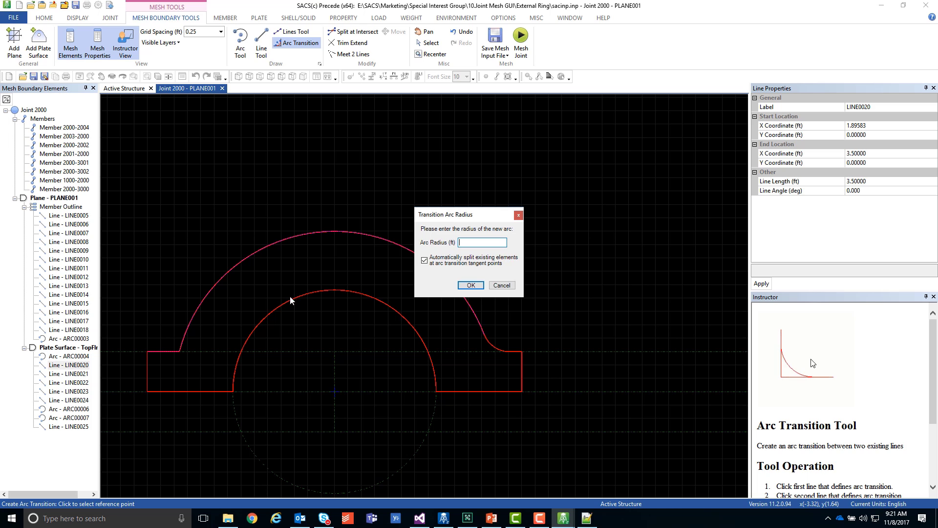
pyautogui.write('0.5')
pyautogui.press('Return')
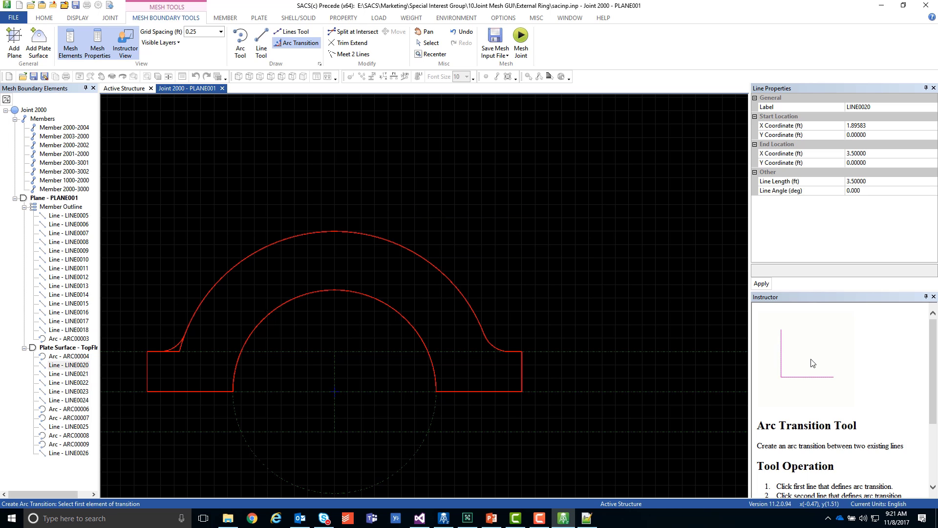
# Delete the leftover horizontal line segment at the corner beneath the negative-X transition arc
pyautogui.click(427, 45)
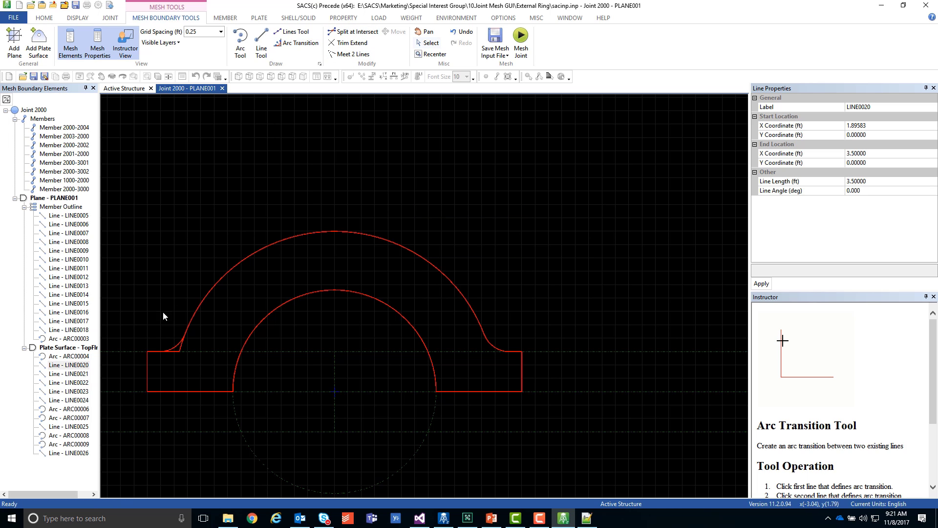
pyautogui.click(173, 351)
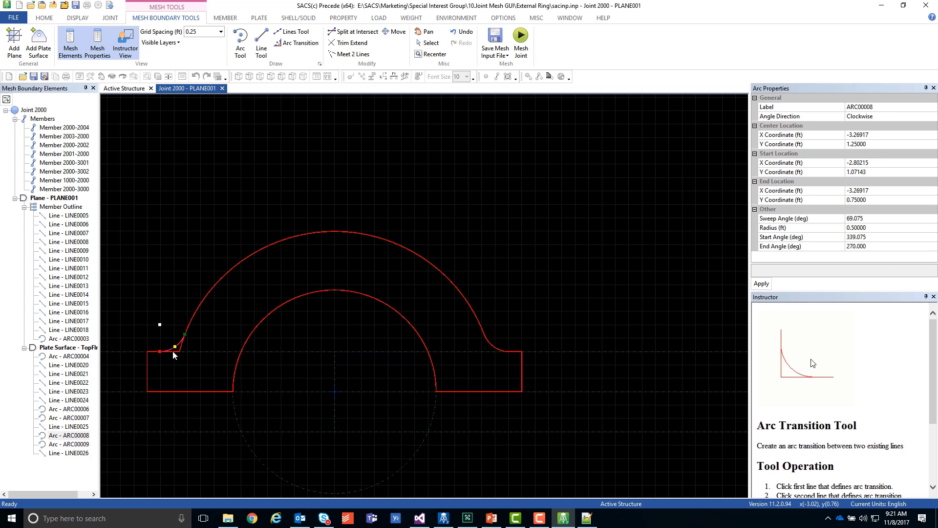
pyautogui.click(180, 351)
pyautogui.press('Delete')
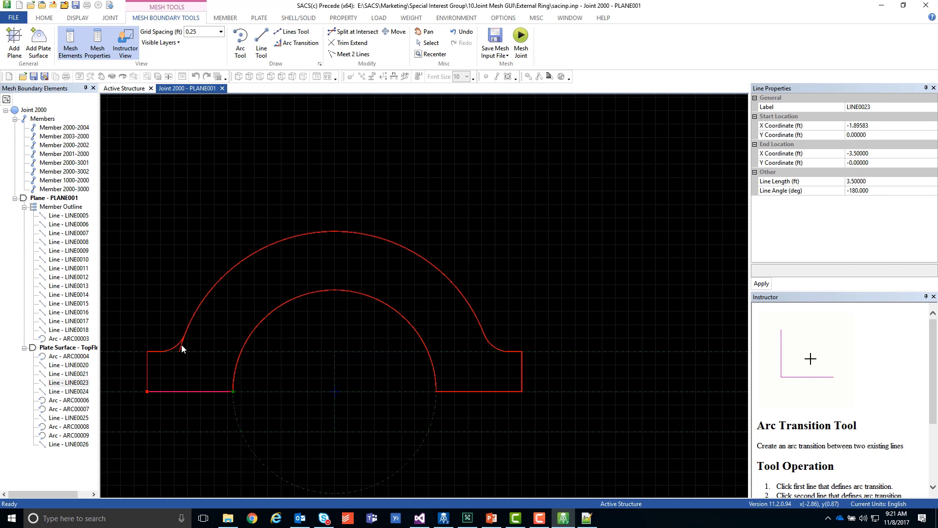
# Delete the leftover outer arc segment at the corner beneath the negative-X transition arc
pyautogui.click(181, 345)
pyautogui.press('Delete')
pyautogui.scroll(-1, 506, 159)
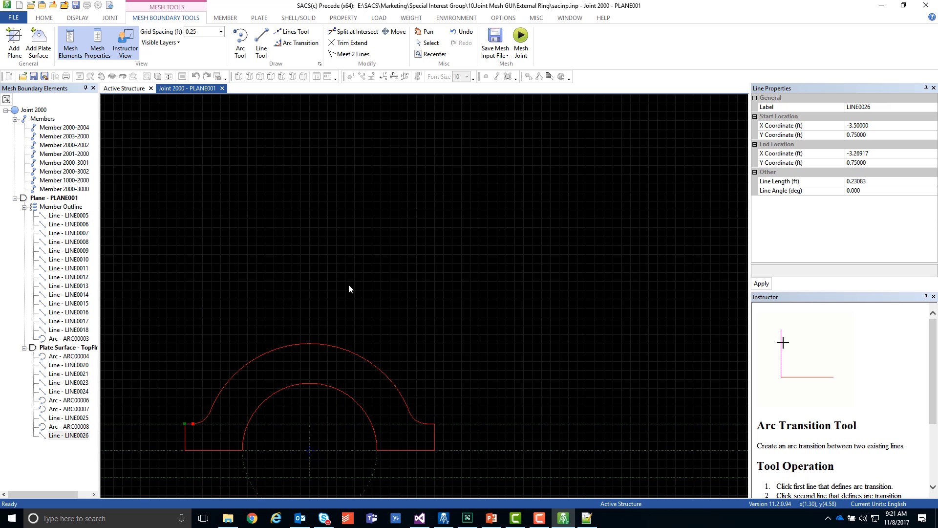
pyautogui.scroll(-2, 342, 181)
pyautogui.scroll(2, 398, 438)
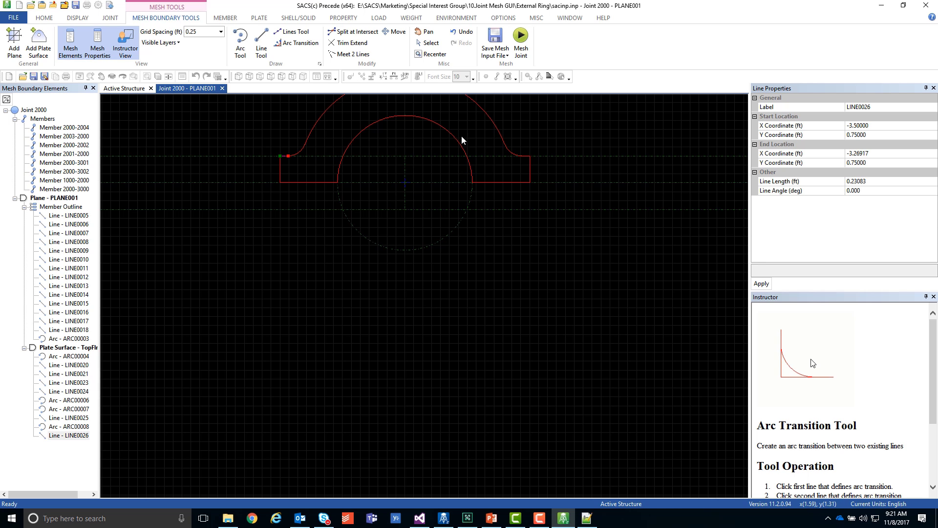
pyautogui.click(443, 58)
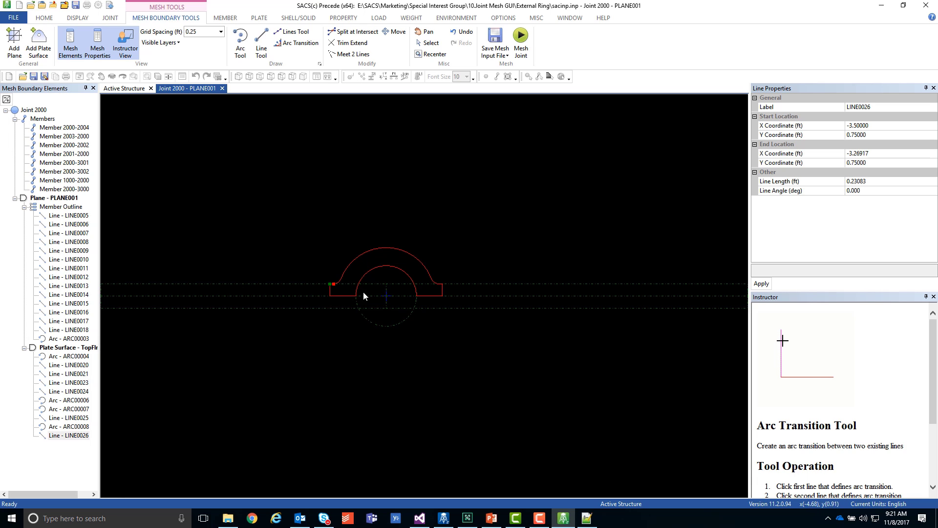
pyautogui.click(74, 348)
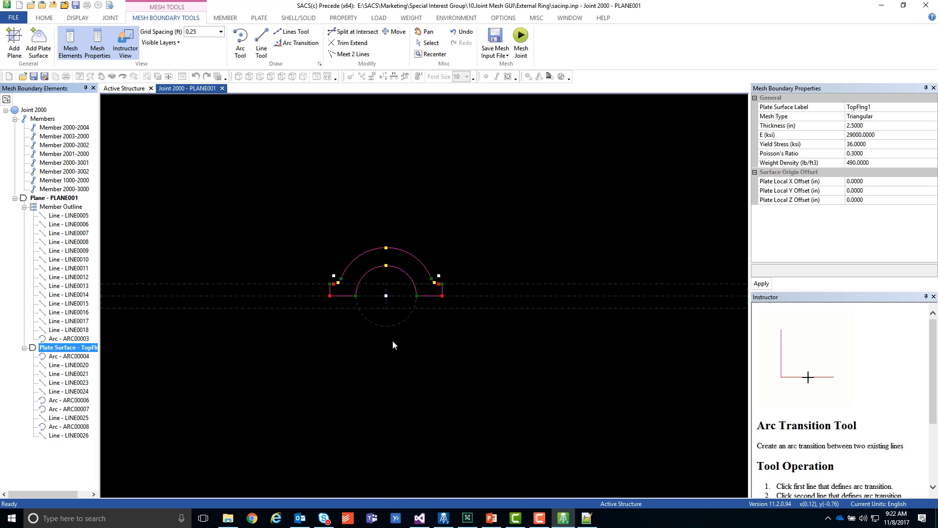
pyautogui.rightClick(78, 351)
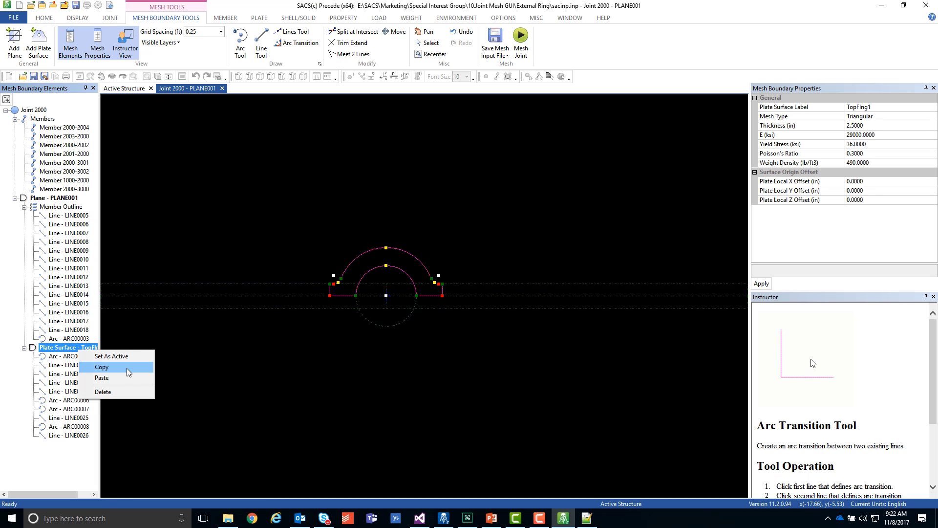
pyautogui.click(128, 367)
pyautogui.rightClick(74, 347)
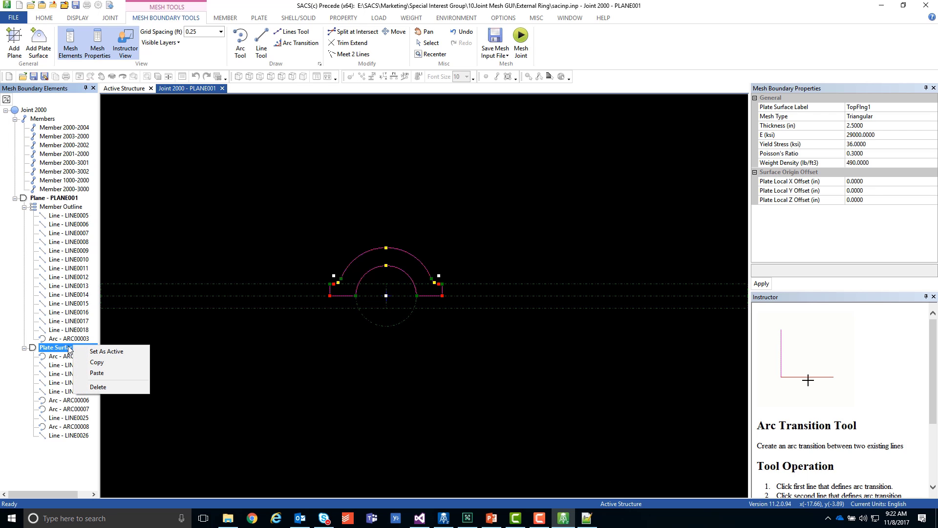
# Add a second plate surface to PLANE001 with thickness 2.5 in and label TopFlng2
pyautogui.click(68, 198)
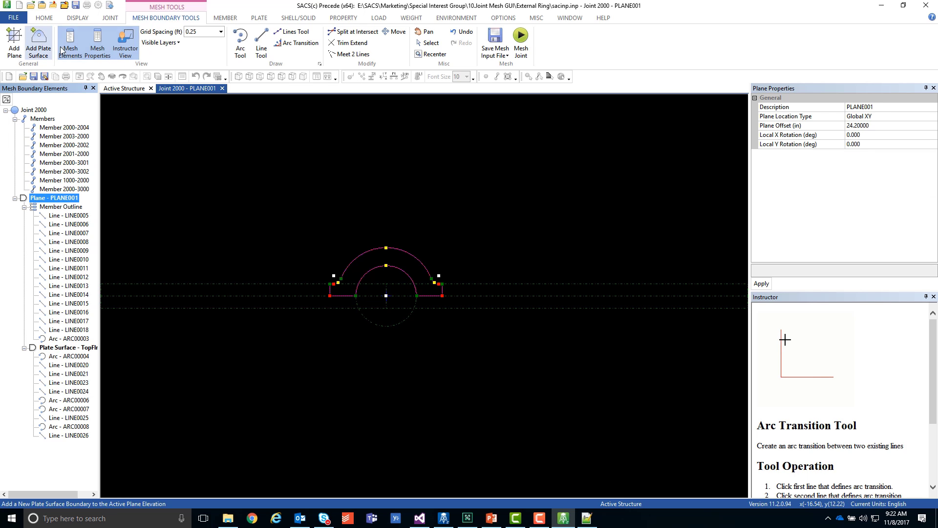
pyautogui.click(39, 44)
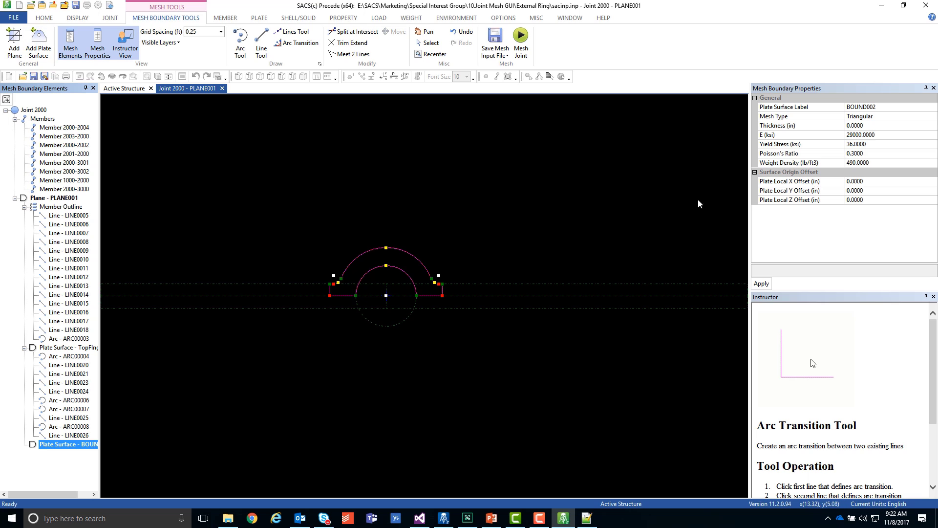
pyautogui.click(802, 124)
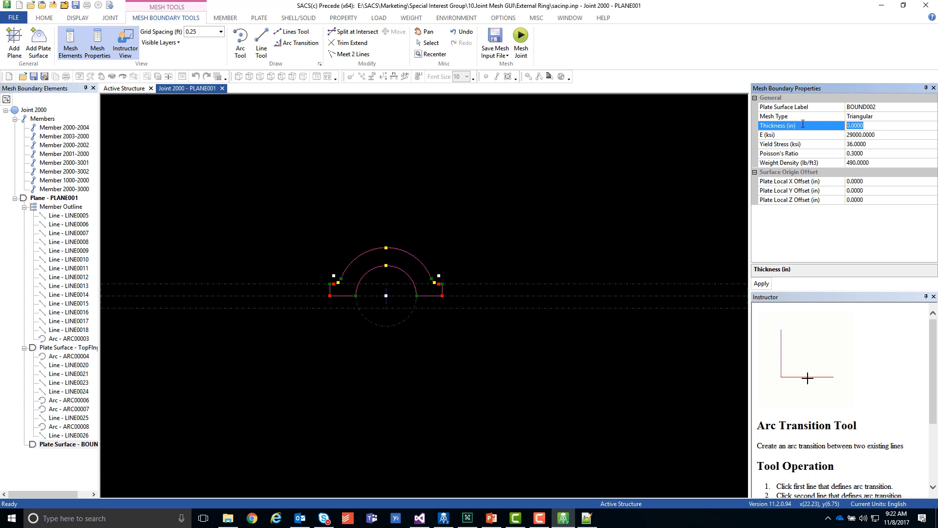
pyautogui.write('2.5')
pyautogui.click(823, 107)
pyautogui.write('to')
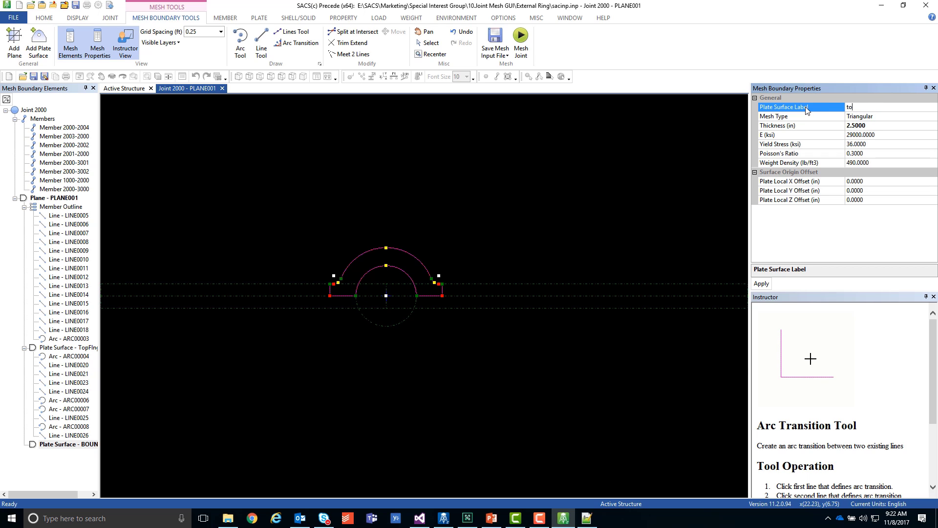
pyautogui.write('pFlng2')
pyautogui.press('Return')
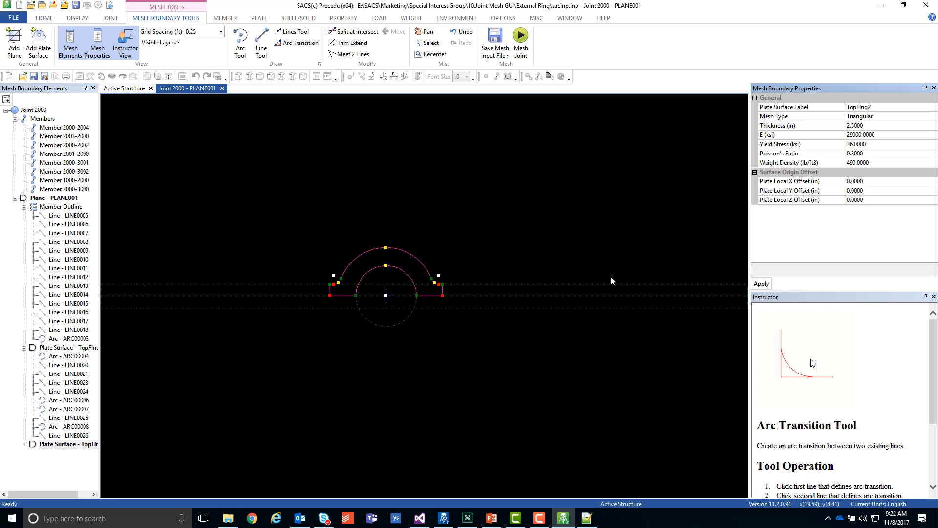
# Duplicate member 2001-2000's centerline and its lower outline line at Y -0.75 ft into the TopFlng2 surface
pyautogui.scroll(1, 342, 314)
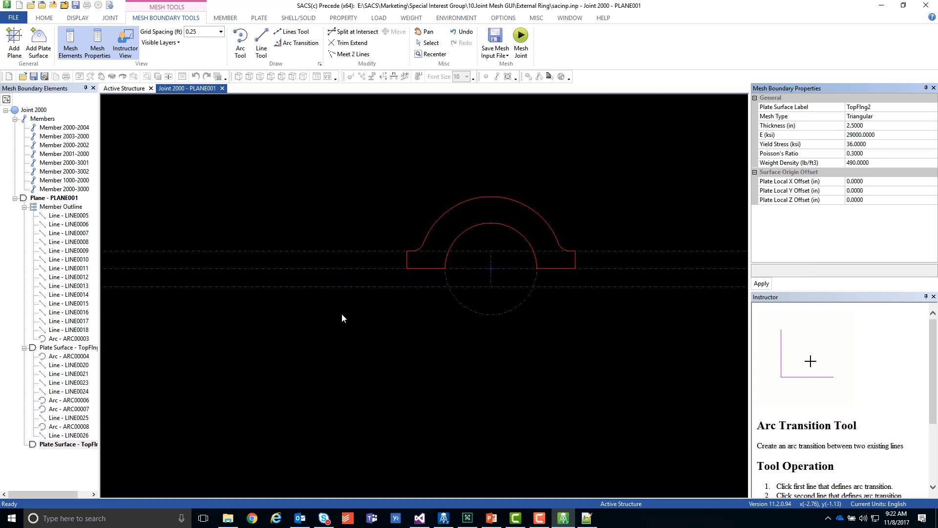
pyautogui.scroll(1, 474, 282)
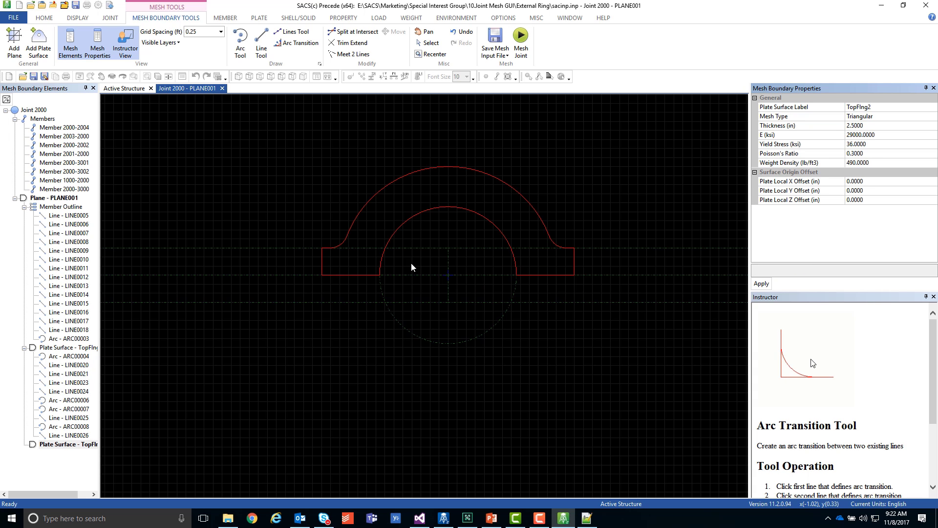
pyautogui.click(261, 44)
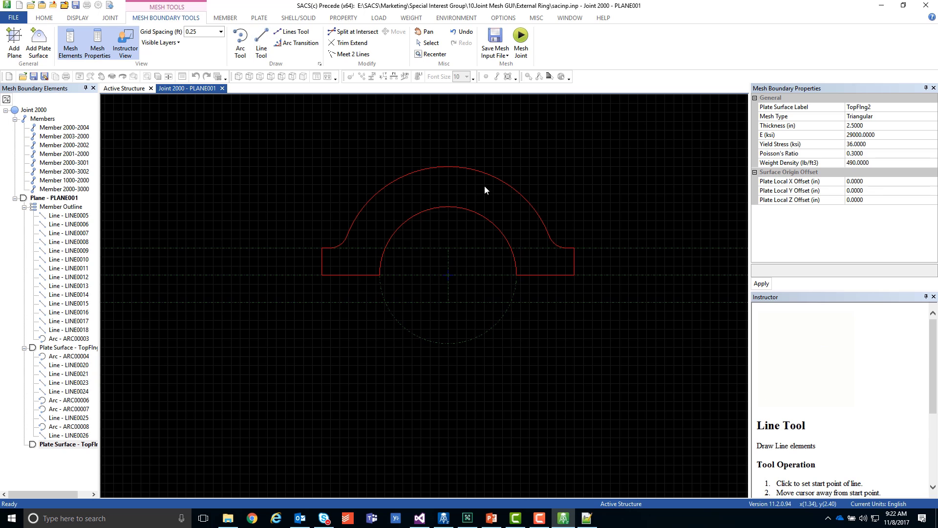
pyautogui.click(278, 275)
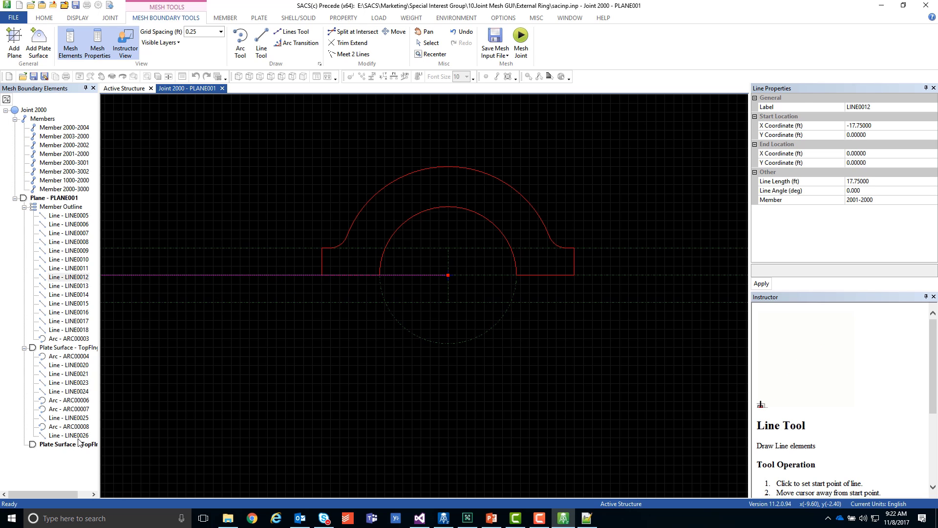
pyautogui.click(78, 443)
pyautogui.rightClick(270, 274)
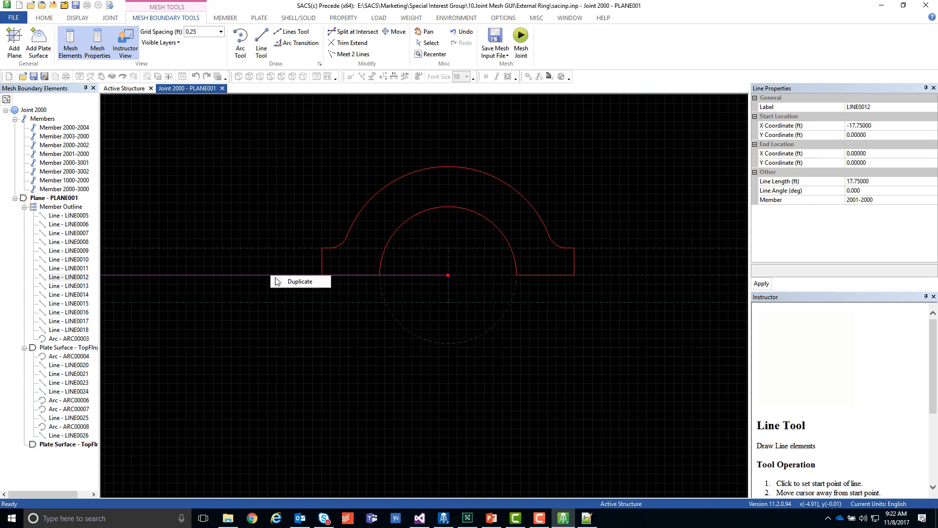
pyautogui.click(281, 282)
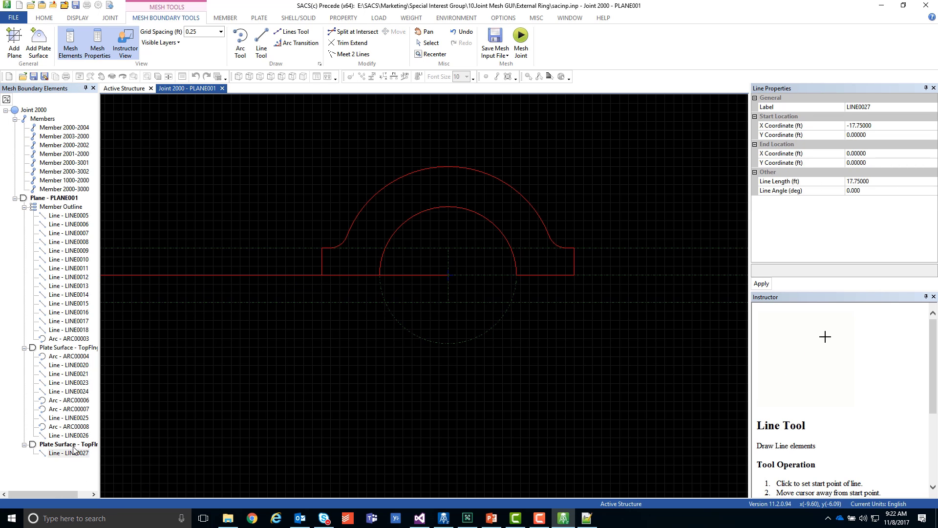
pyautogui.click(284, 302)
pyautogui.rightClick(284, 302)
pyautogui.click(316, 308)
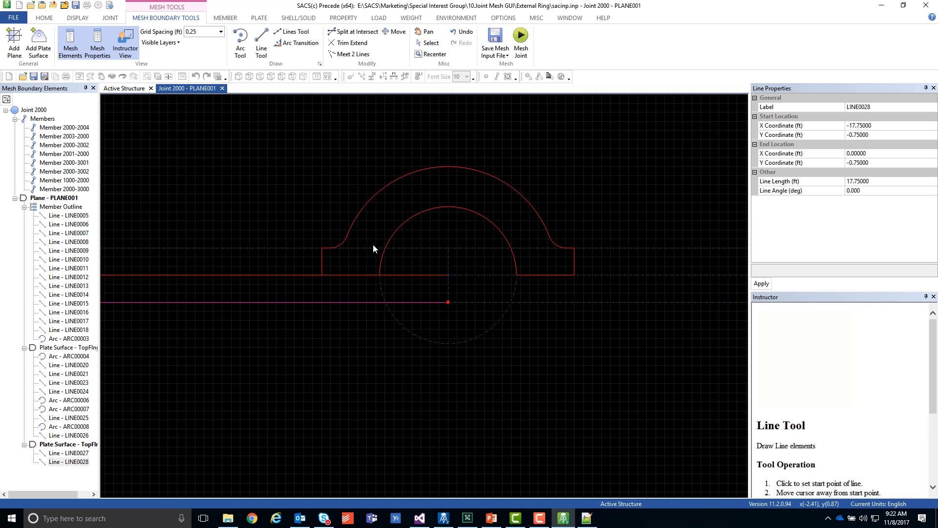
# Duplicate member 2000-2002's centerline and its lower outline line at Y -0.75 ft into TopFlng2
pyautogui.click(491, 275)
pyautogui.rightClick(490, 275)
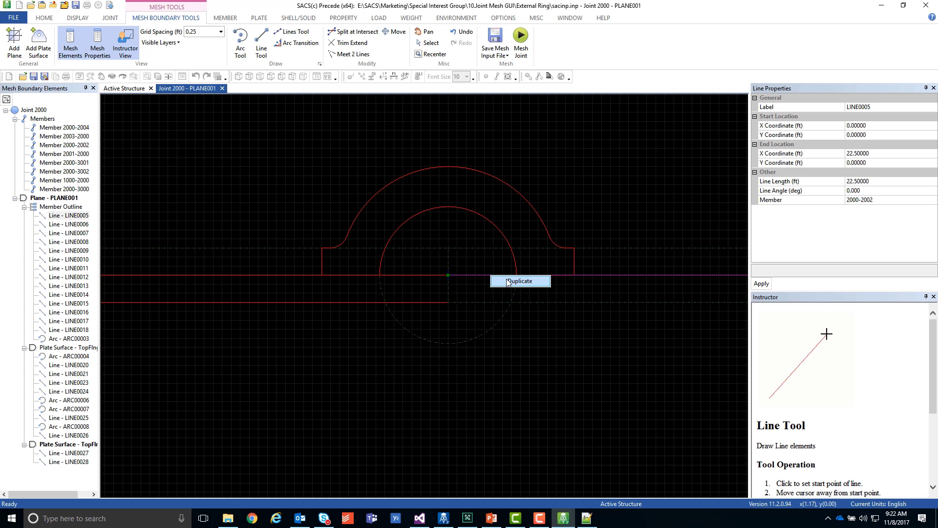
pyautogui.click(508, 282)
pyautogui.click(545, 302)
pyautogui.rightClick(546, 302)
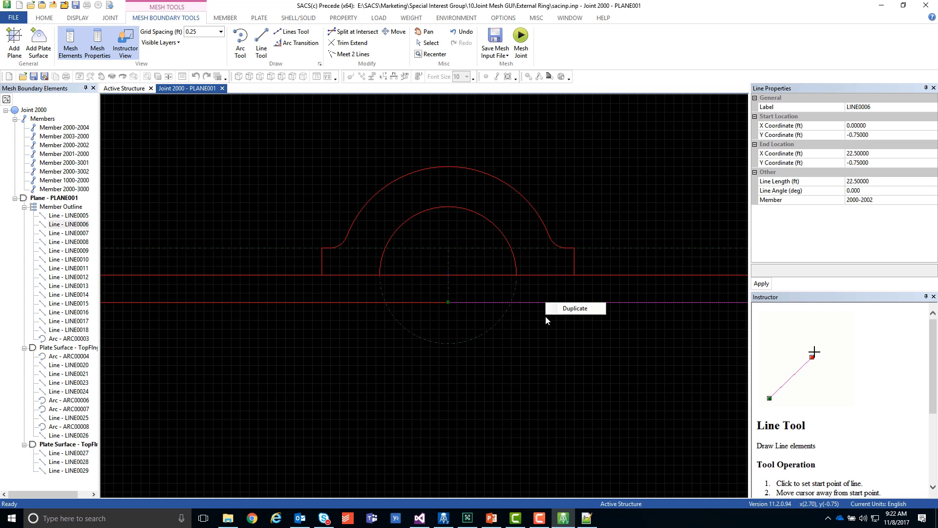
pyautogui.click(557, 309)
# Duplicate the circular outline of member 2000-3000 into the TopFlng2 surface
pyautogui.click(501, 315)
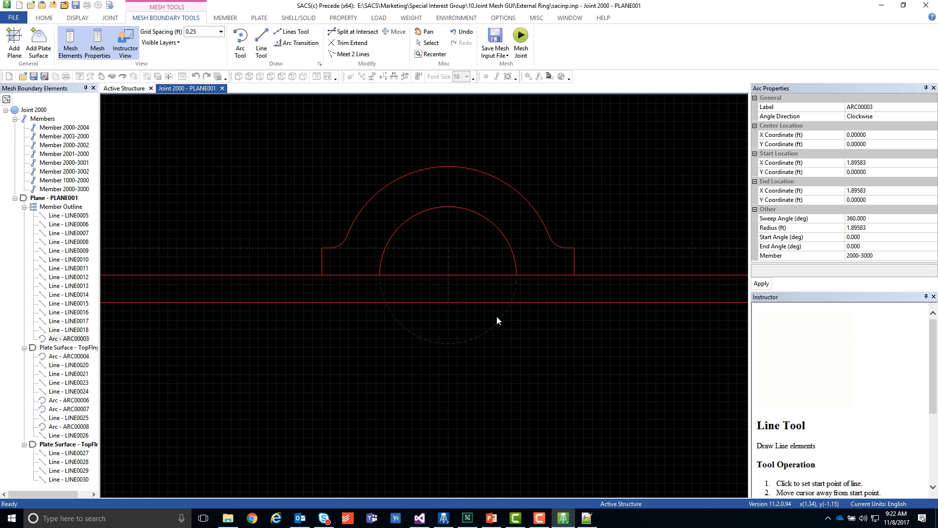
pyautogui.rightClick(502, 318)
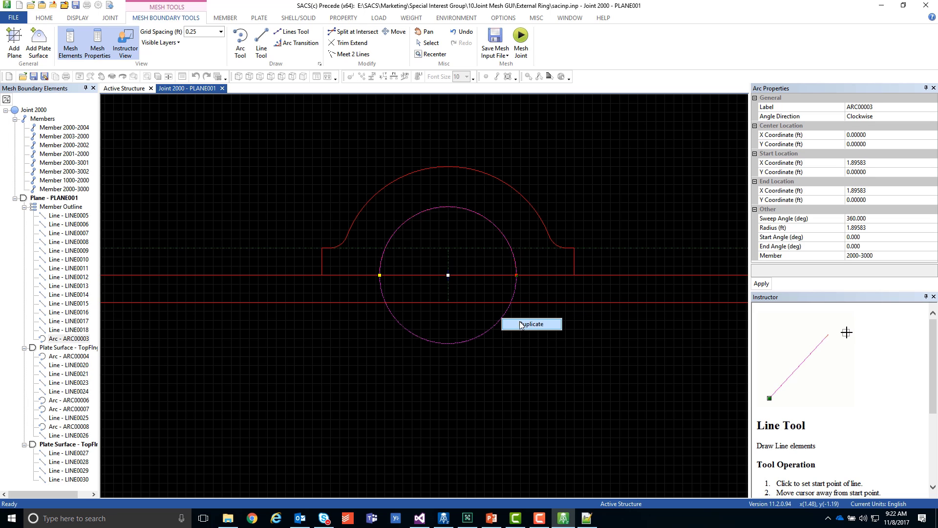
pyautogui.click(545, 324)
pyautogui.click(623, 370)
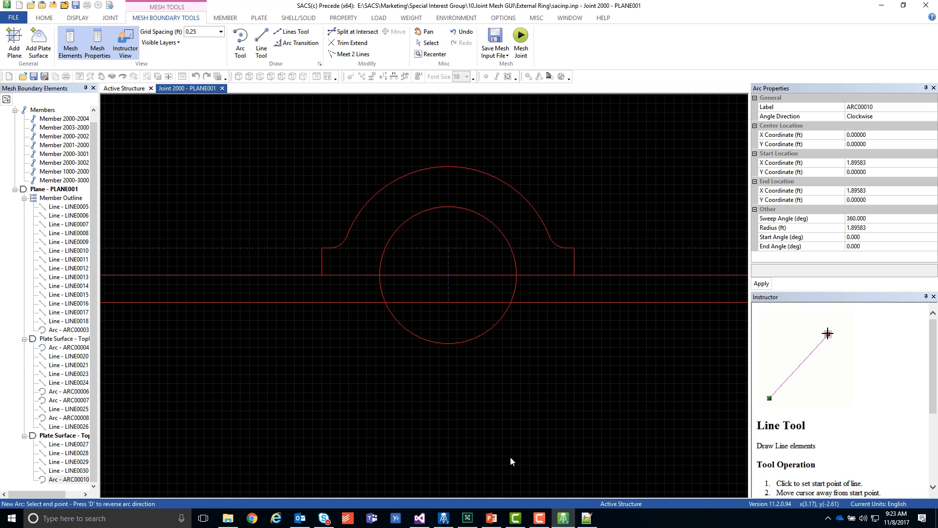
pyautogui.click(516, 260)
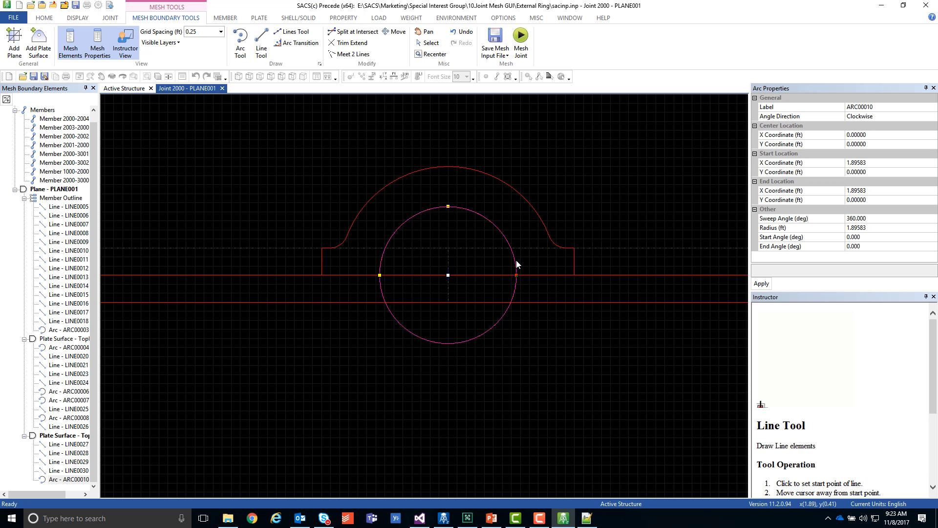
pyautogui.rightClick(516, 260)
pyautogui.click(527, 270)
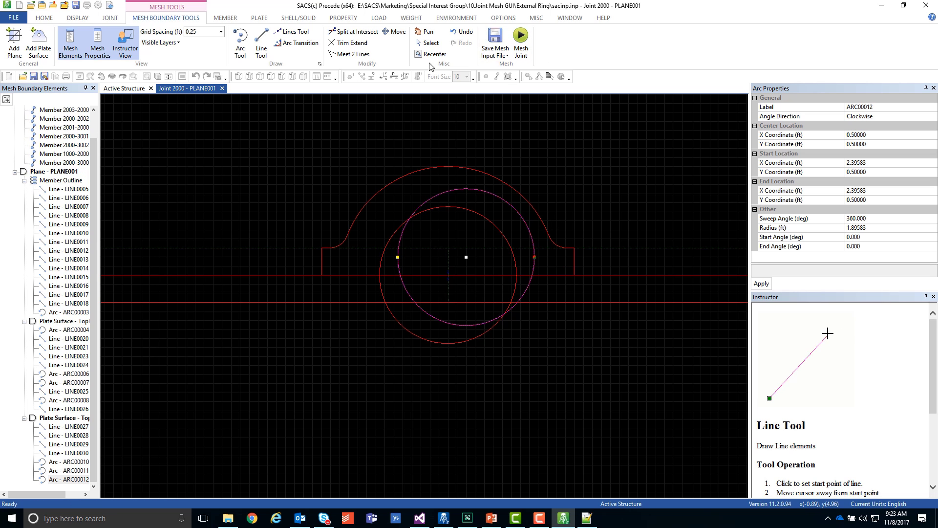
pyautogui.click(462, 32)
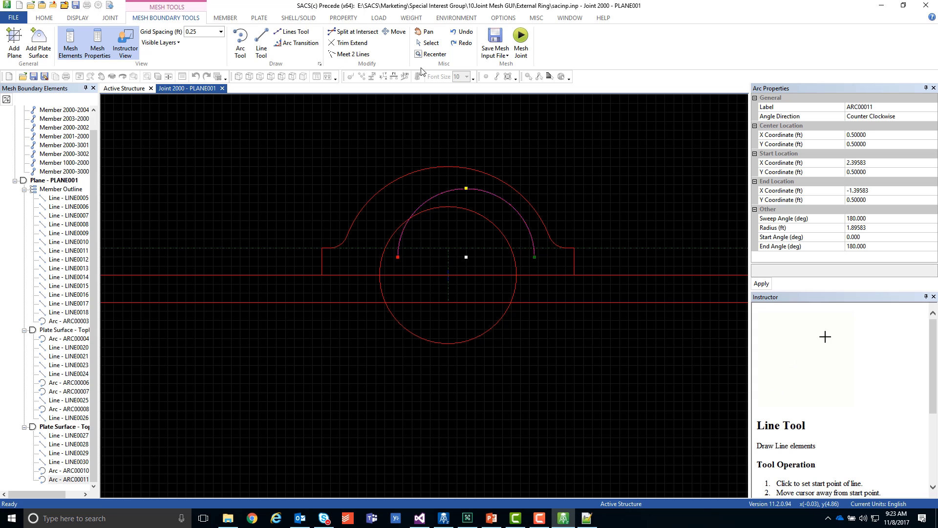
pyautogui.click(461, 32)
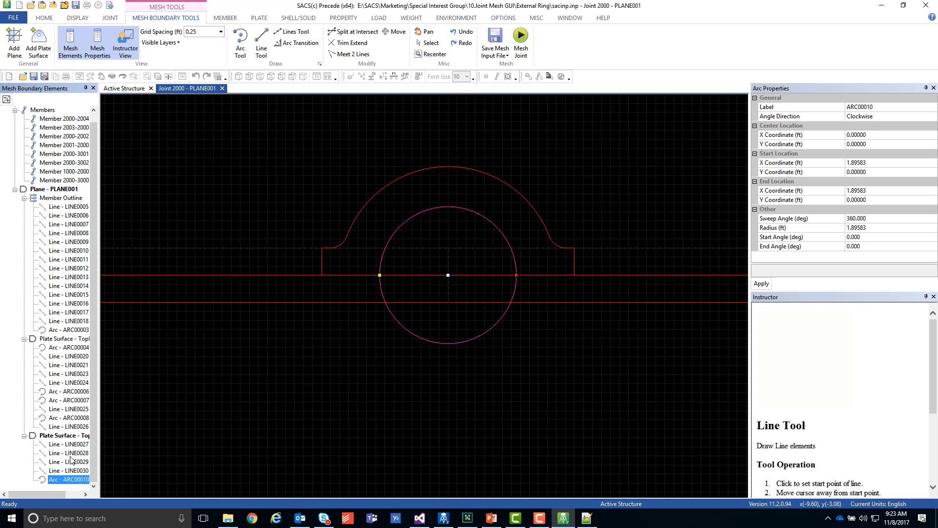
# Create a concentric copy of the TopFlng2 inner circle and set the copy's radius to 3 ft
pyautogui.click(74, 435)
pyautogui.rightClick(74, 436)
pyautogui.click(98, 459)
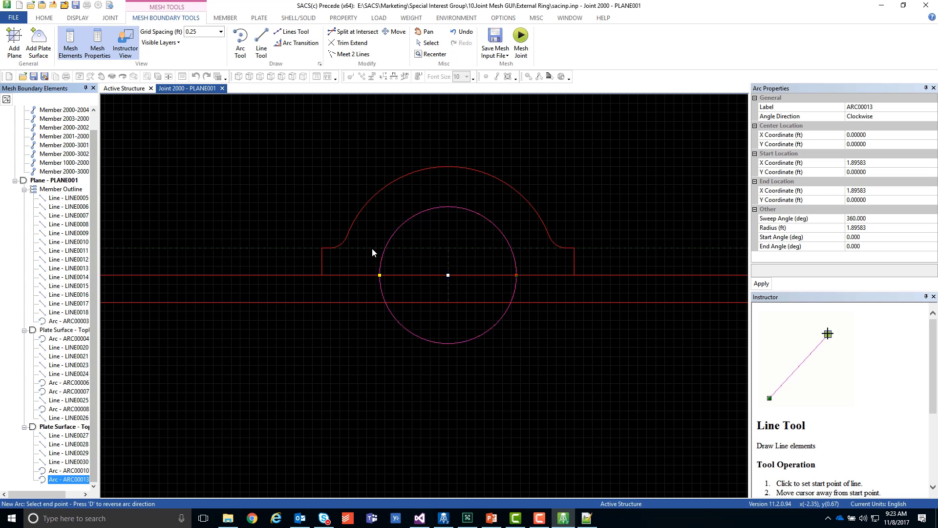
pyautogui.click(810, 227)
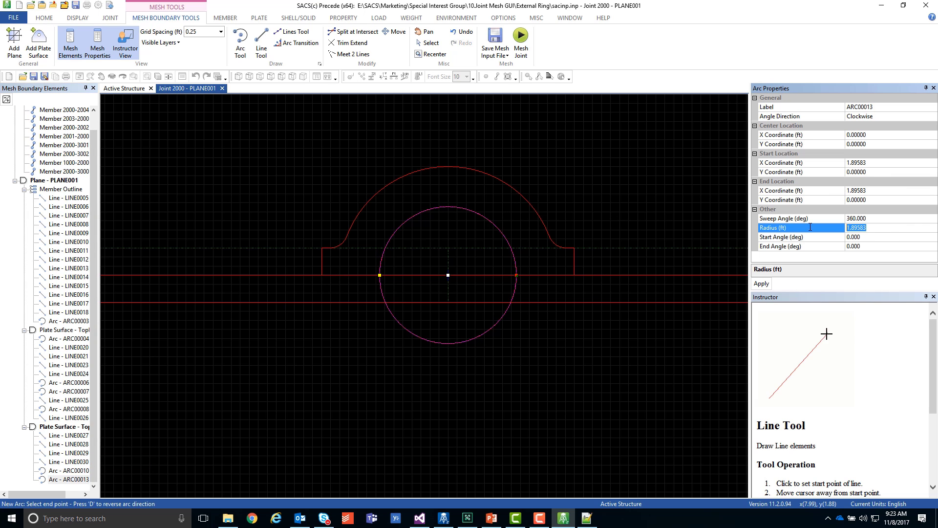
pyautogui.write('3')
pyautogui.press('Return')
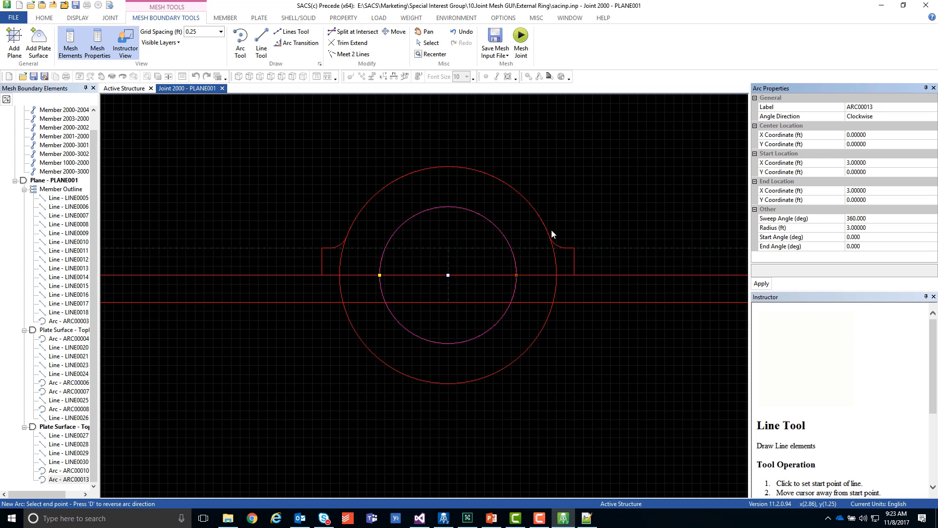
# Draw vertical end lines at X 3.5 ft and X -3.5 ft from the centerline down to Y -0.75 ft
pyautogui.click(256, 38)
pyautogui.click(574, 275)
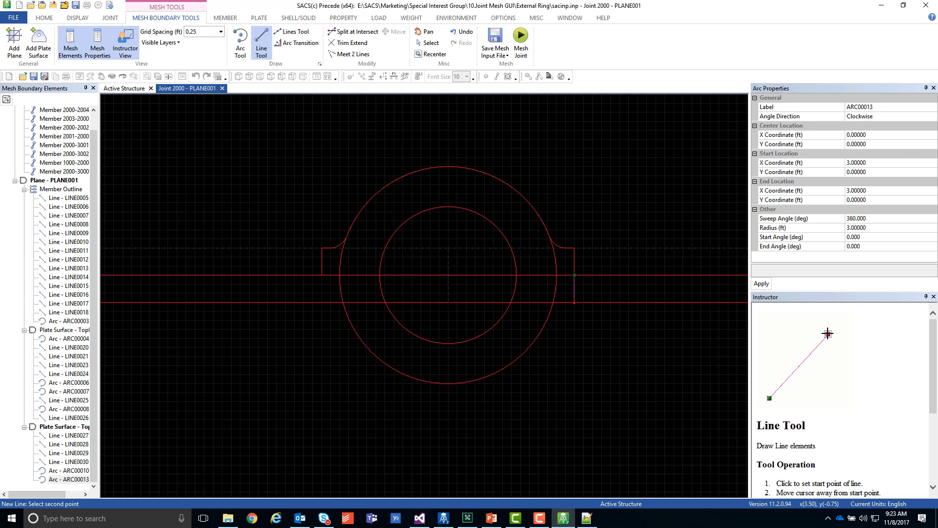
pyautogui.click(574, 302)
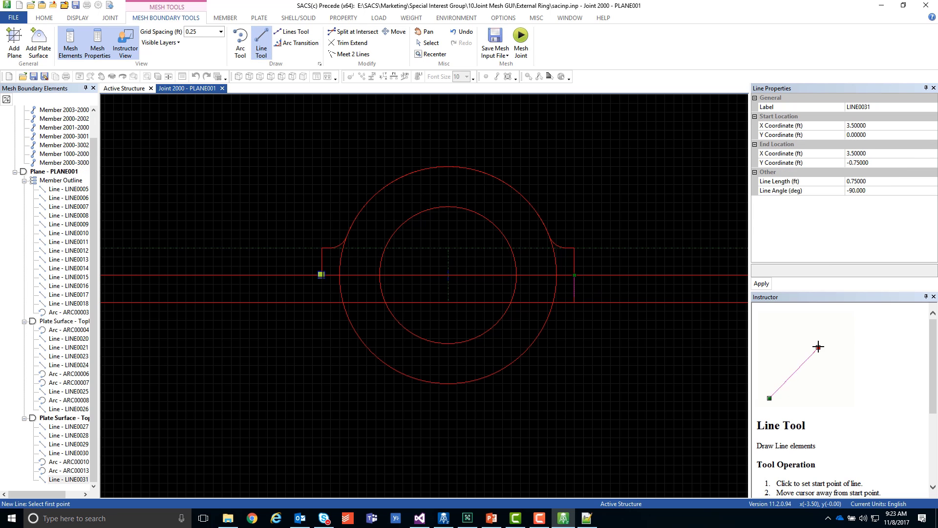
pyautogui.click(322, 275)
pyautogui.click(321, 302)
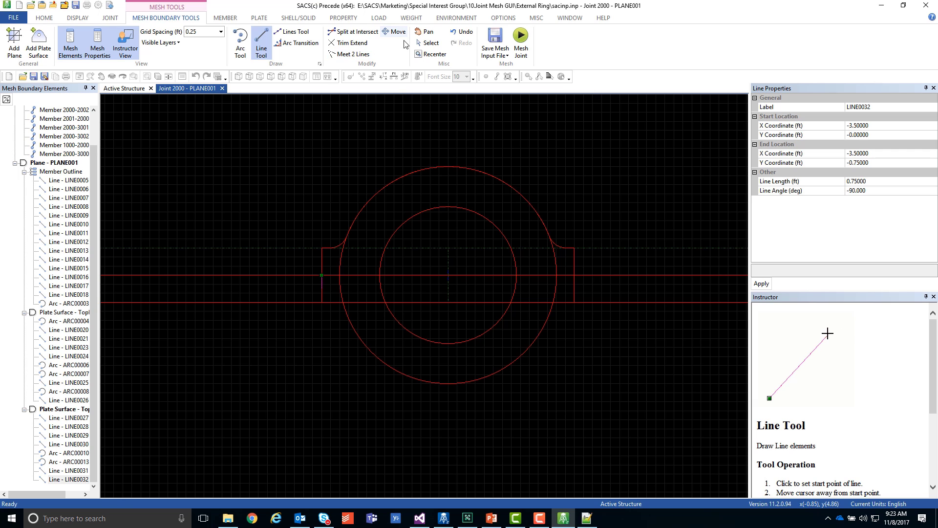
pyautogui.click(350, 43)
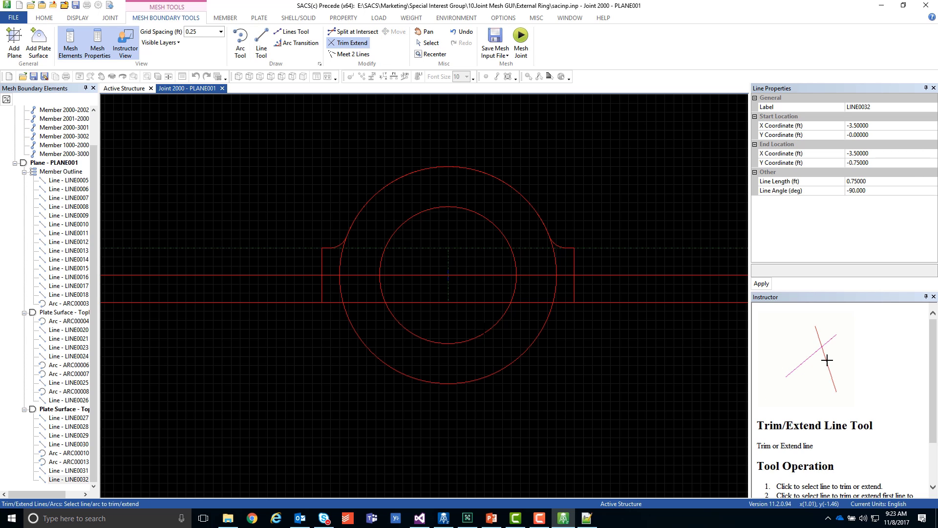
pyautogui.click(471, 339)
pyautogui.click(532, 274)
# Reduce the TopFlng2 inner circle to its lower half by setting its end X coordinate to -1.89583 ft
pyautogui.click(353, 31)
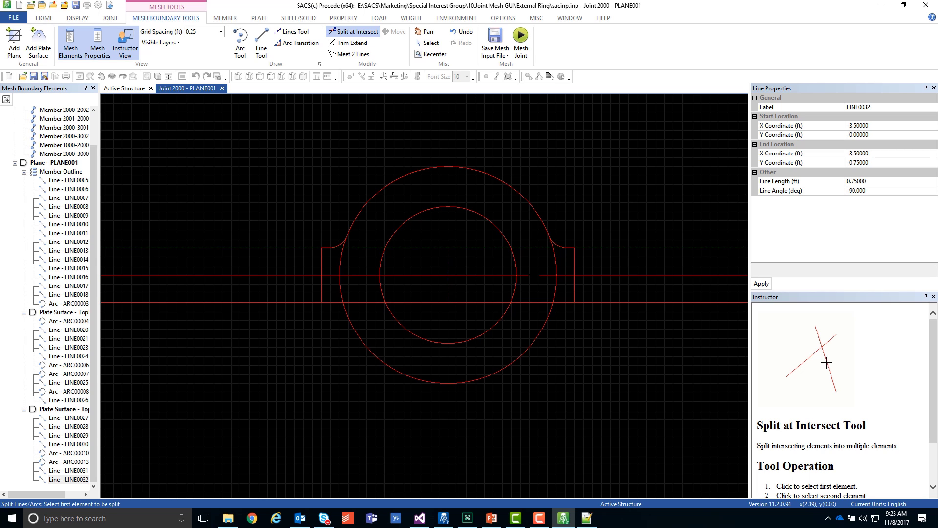
pyautogui.click(428, 44)
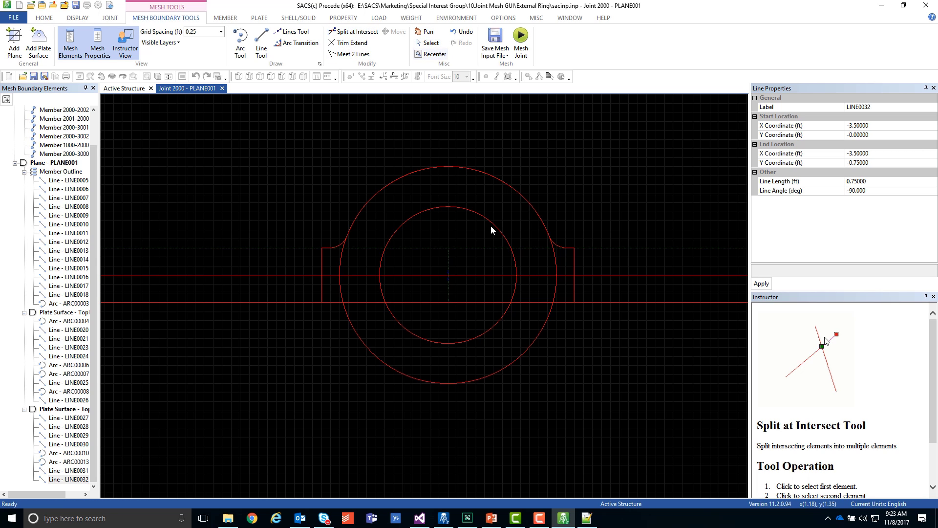
pyautogui.click(497, 226)
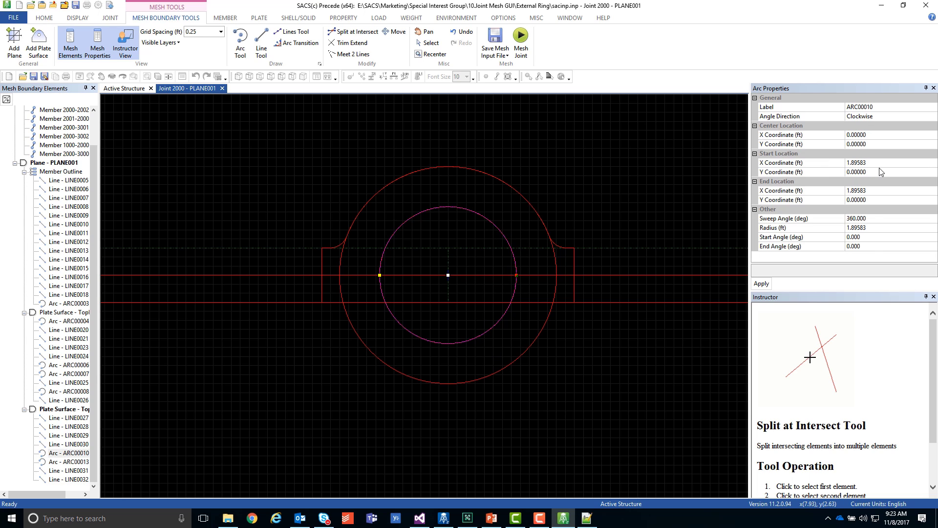
pyautogui.click(879, 135)
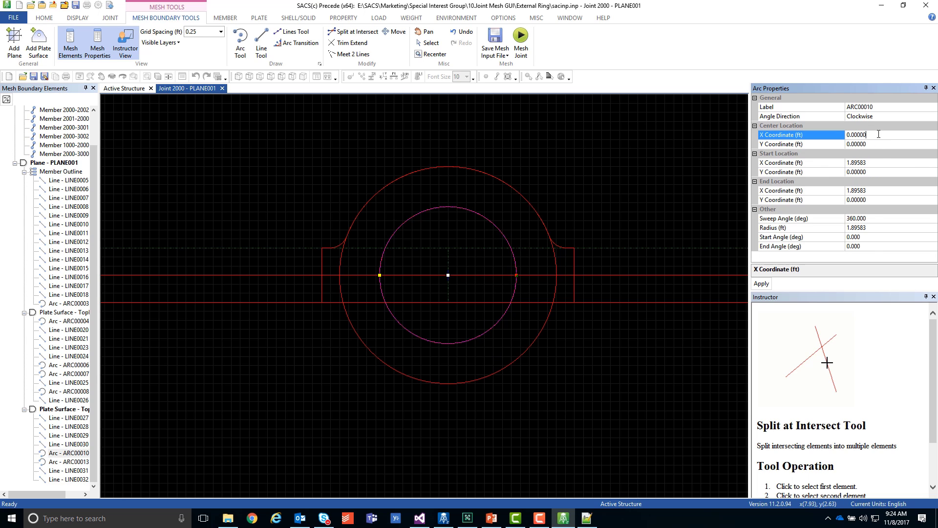
pyautogui.click(878, 190)
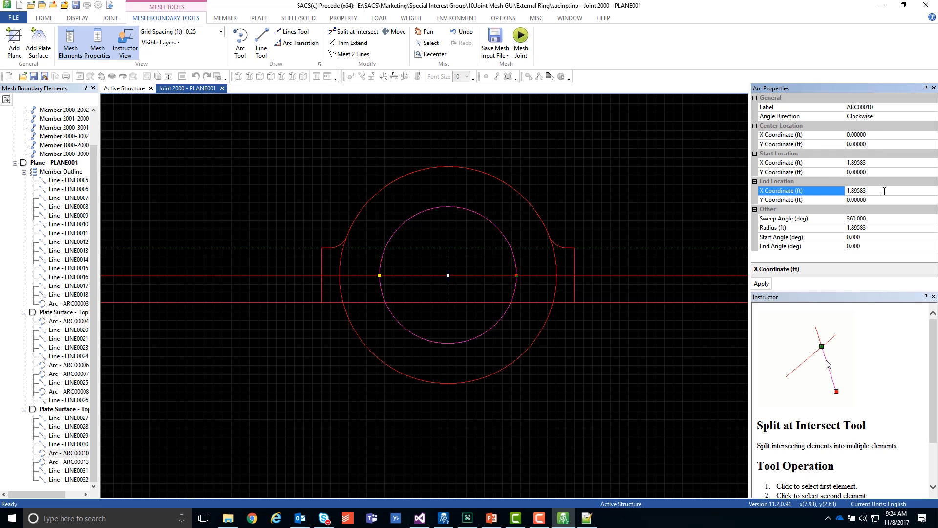
pyautogui.click(847, 191)
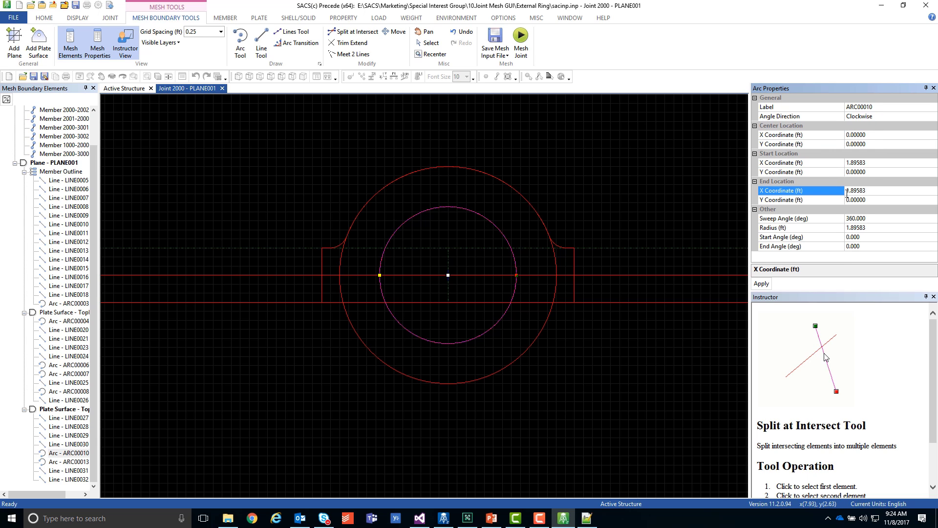
pyautogui.write('-')
pyautogui.press('Return')
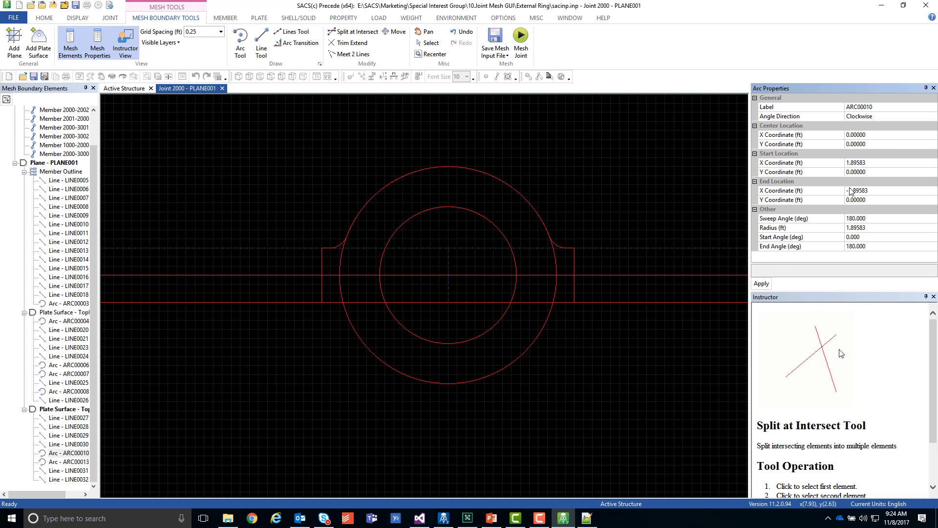
pyautogui.click(502, 233)
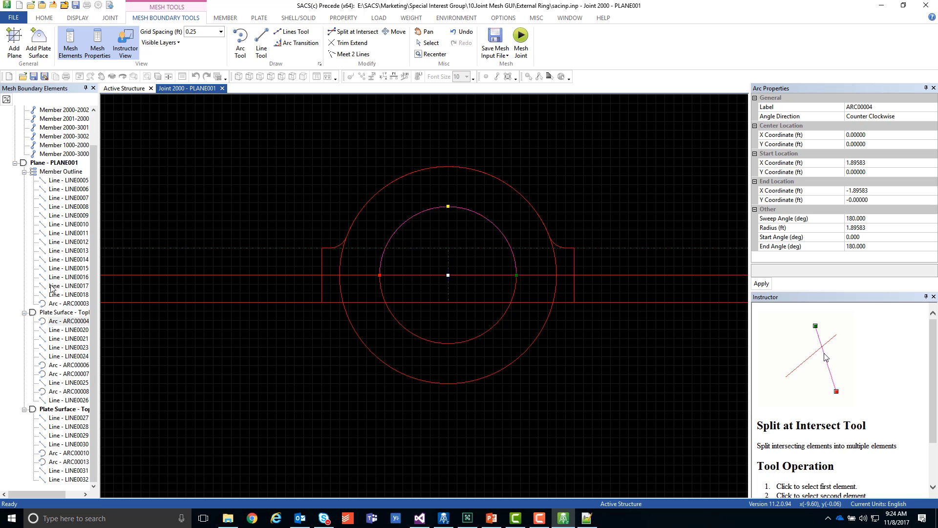
pyautogui.click(62, 313)
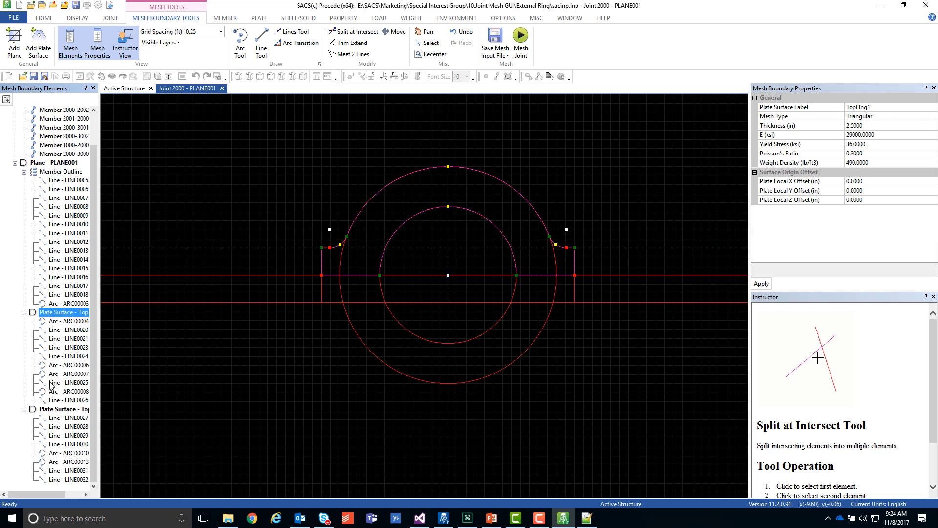
pyautogui.click(58, 410)
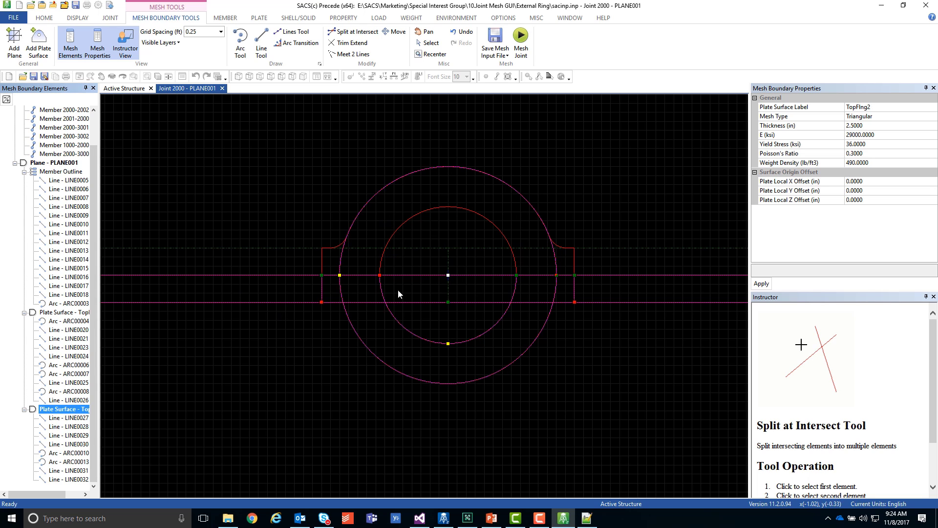
# Reduce the TopFlng2 outer circle to its lower half by setting its end X coordinate to -3 ft
pyautogui.click(539, 206)
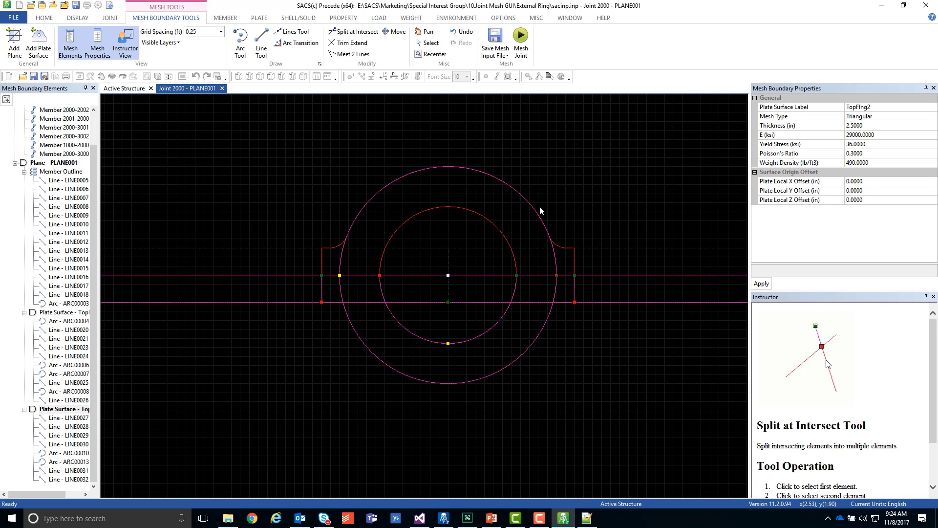
pyautogui.click(535, 213)
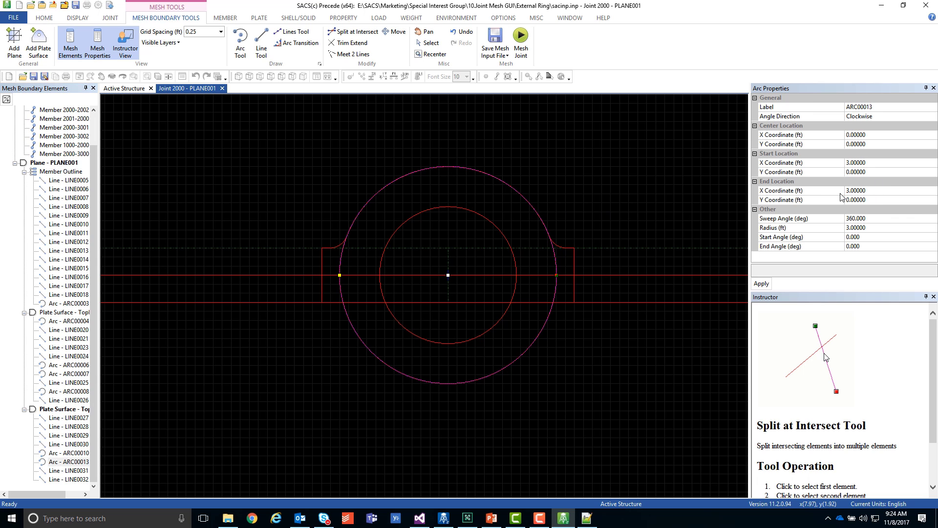
pyautogui.click(848, 195)
pyautogui.write('-')
pyautogui.press('Return')
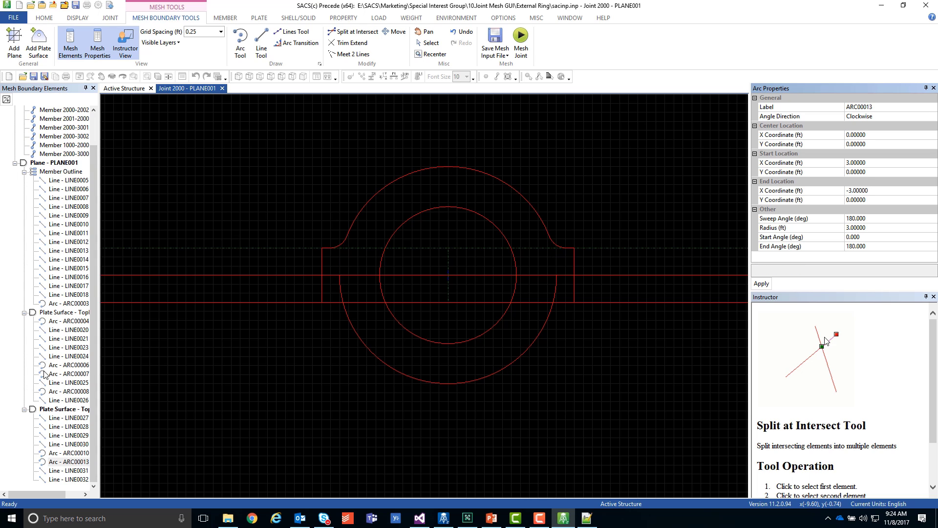
pyautogui.click(63, 312)
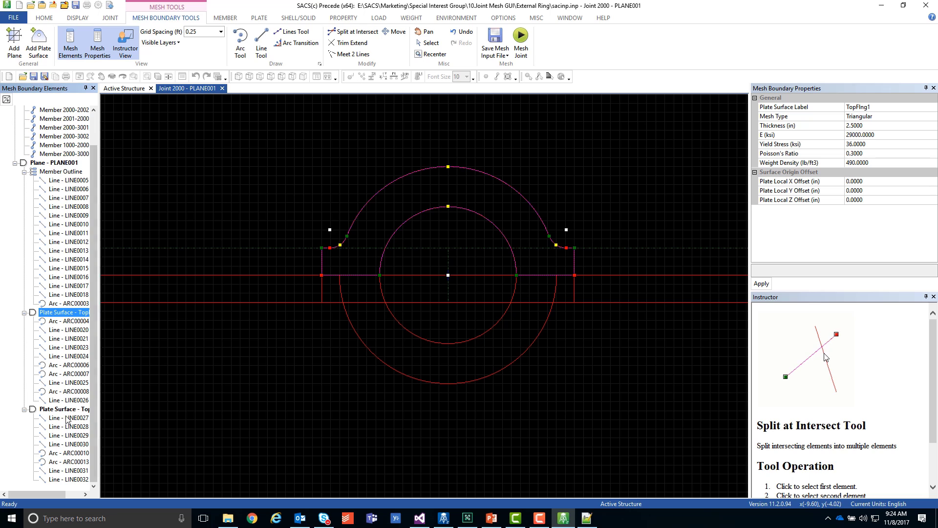
pyautogui.click(83, 409)
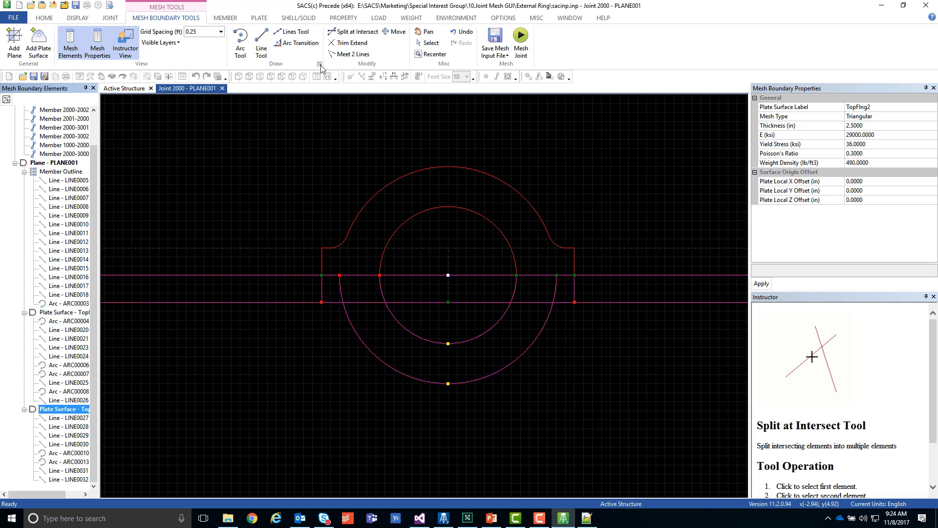
# Trim the TopFlng2 centerline and lower outline line back to the vertical end line at X -3.5 ft
pyautogui.click(371, 43)
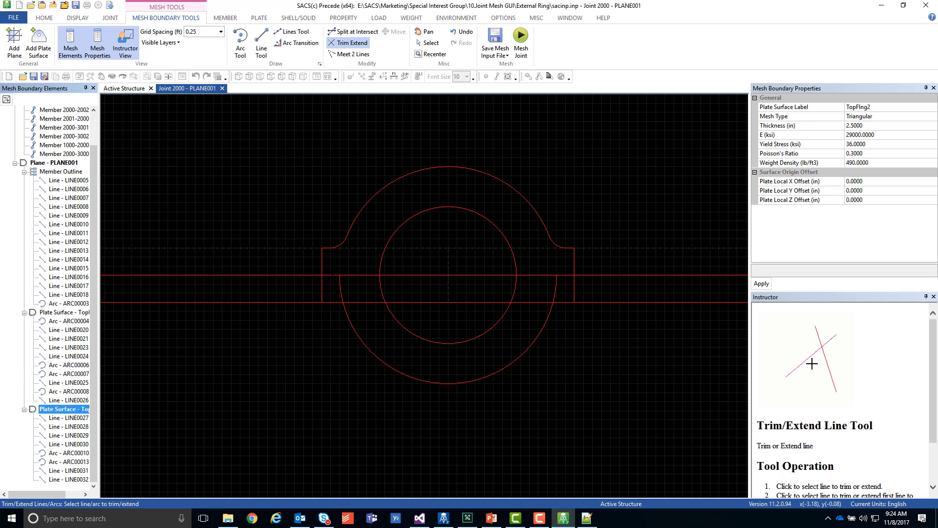
pyautogui.click(332, 275)
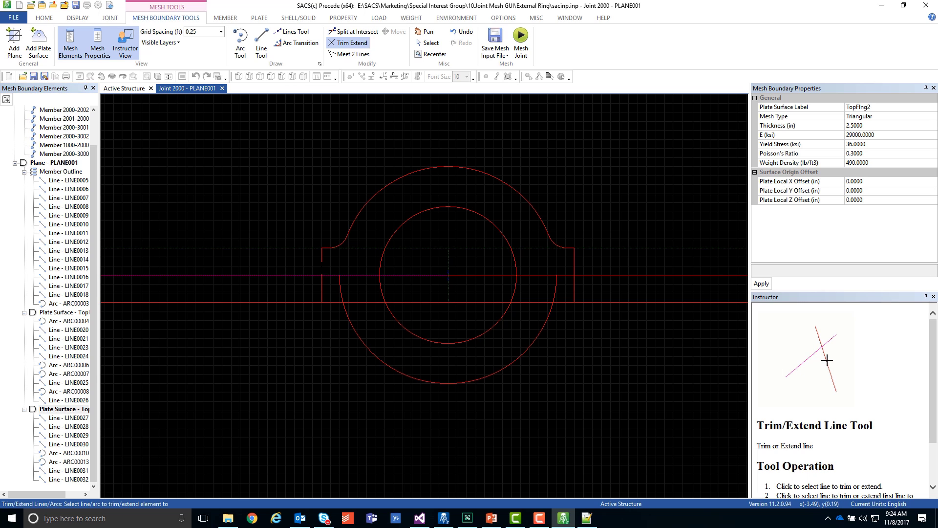
pyautogui.click(321, 284)
pyautogui.click(320, 303)
pyautogui.click(313, 303)
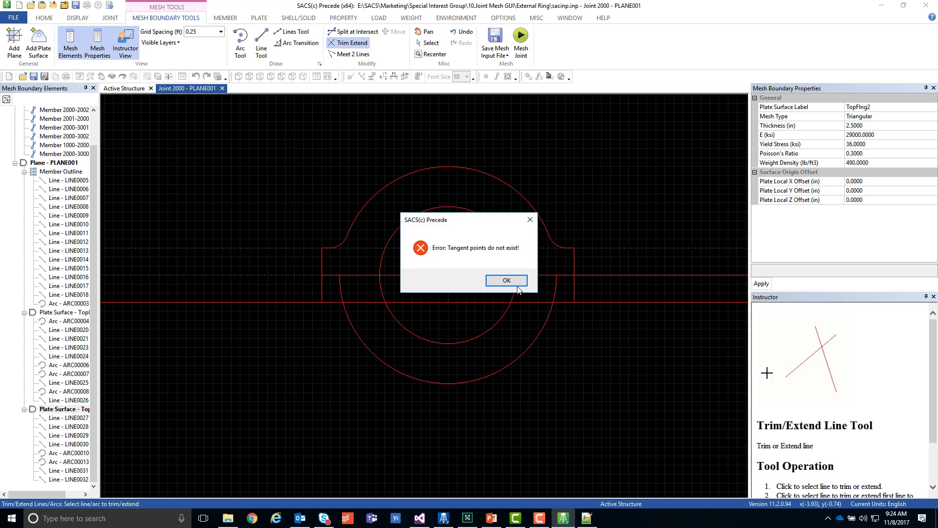
pyautogui.click(519, 290)
pyautogui.click(328, 302)
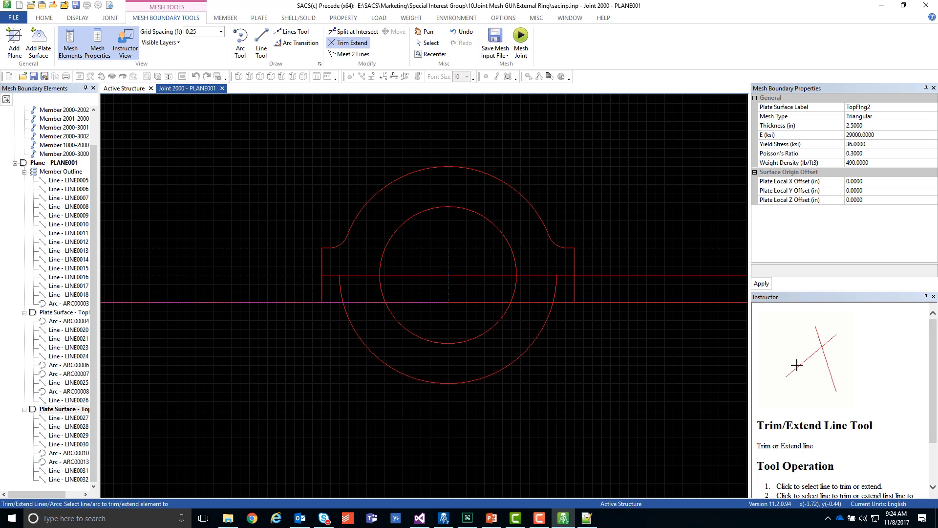
pyautogui.click(322, 291)
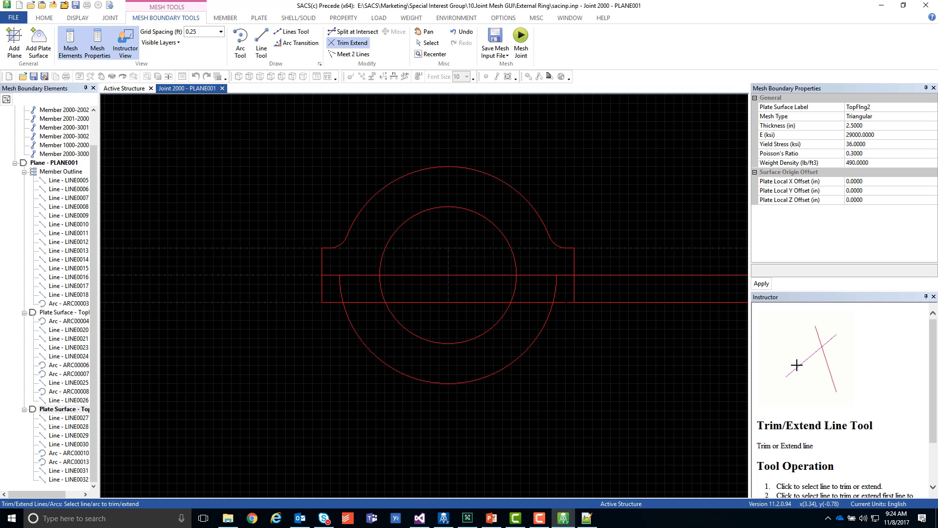
# Trim the lower outline line and the centerline back to the vertical end line at X 3.5 ft
pyautogui.click(570, 302)
pyautogui.click(574, 290)
pyautogui.click(565, 273)
pyautogui.click(587, 275)
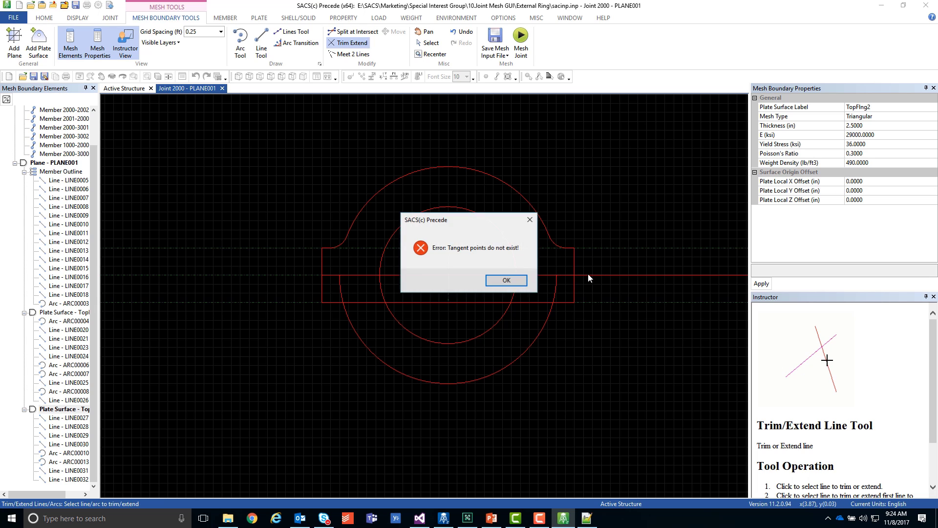
pyautogui.click(525, 280)
pyautogui.click(565, 275)
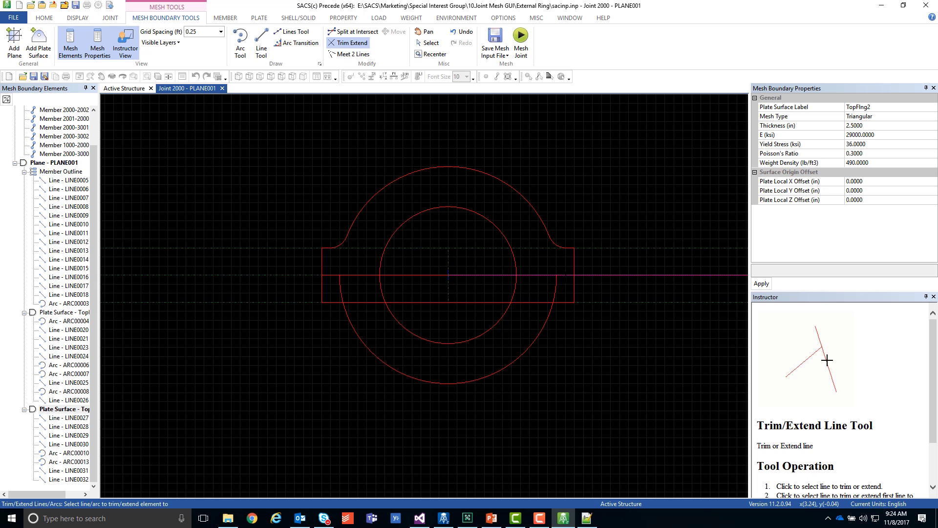
pyautogui.click(574, 284)
# Trim both halves of the TopFlng2 centerline at the inner arc, removing the portions inside the ring
pyautogui.click(506, 276)
pyautogui.click(513, 289)
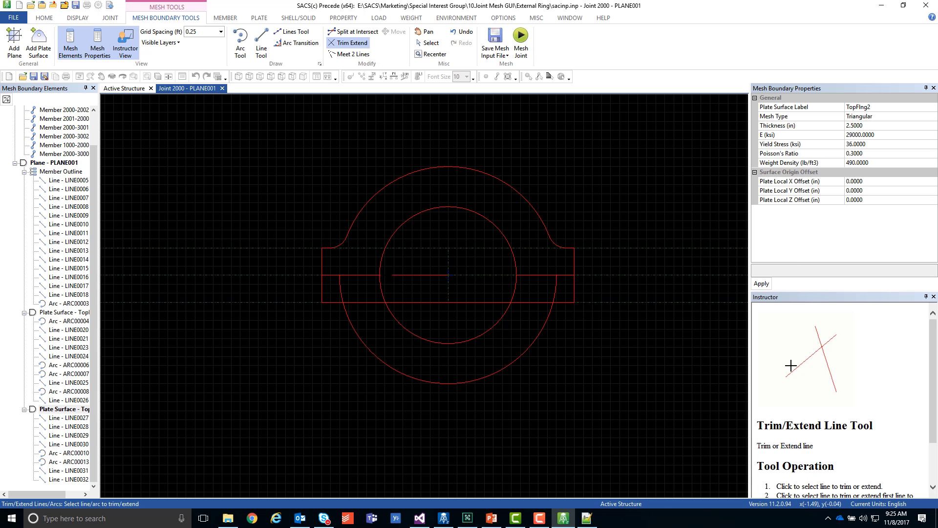
pyautogui.click(372, 274)
pyautogui.click(379, 282)
# Trim the lower outline lines and the outer arc to each other where they intersect on both sides of the ring
pyautogui.click(336, 302)
pyautogui.click(359, 55)
pyautogui.click(356, 44)
pyautogui.click(336, 302)
pyautogui.click(557, 302)
pyautogui.click(538, 302)
pyautogui.click(550, 315)
pyautogui.click(339, 302)
pyautogui.click(349, 315)
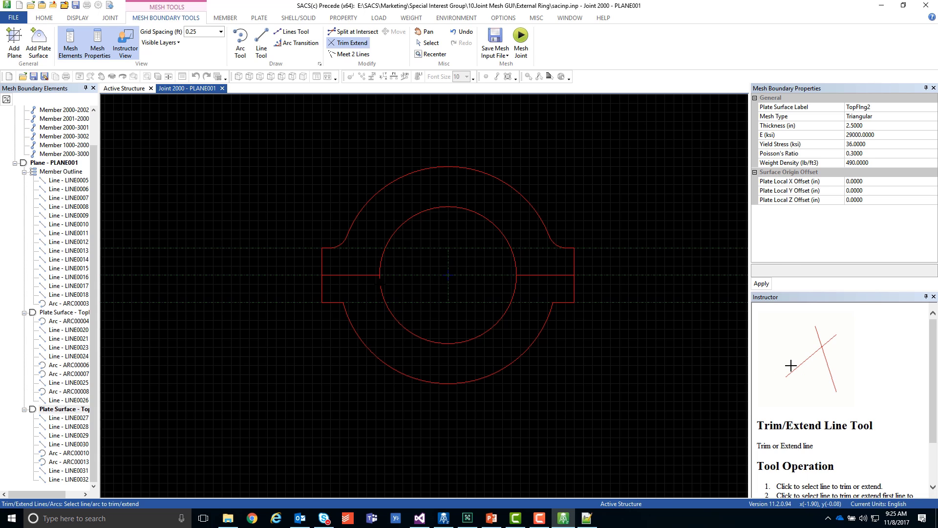
# Create a 0.5 ft radius arc transition between the lower outline line and the outer arc on the negative X side
pyautogui.click(69, 312)
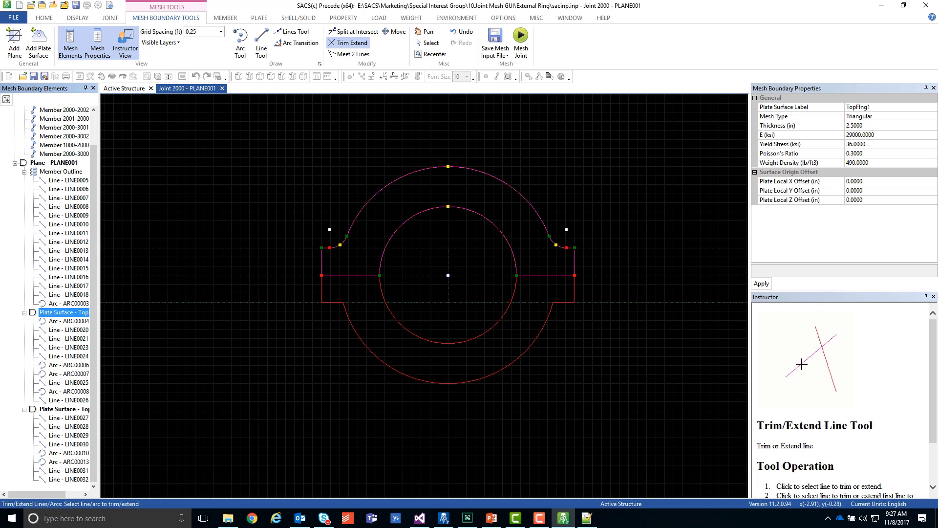
pyautogui.click(299, 43)
pyautogui.click(337, 302)
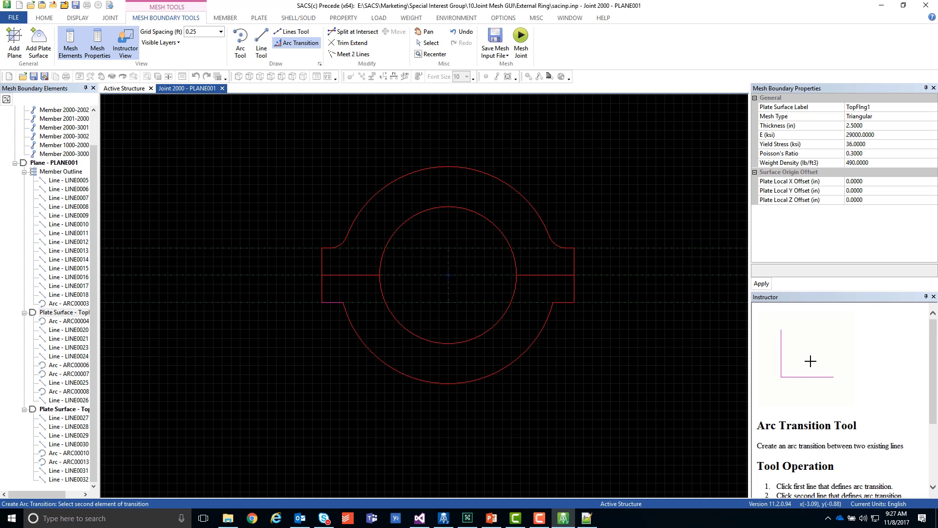
pyautogui.click(346, 313)
pyautogui.click(334, 327)
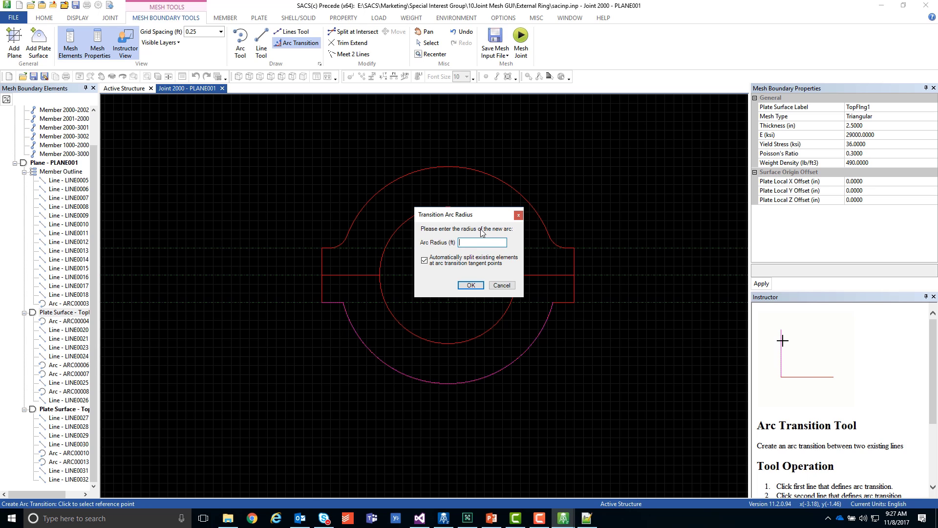
pyautogui.write('0.5')
pyautogui.press('Return')
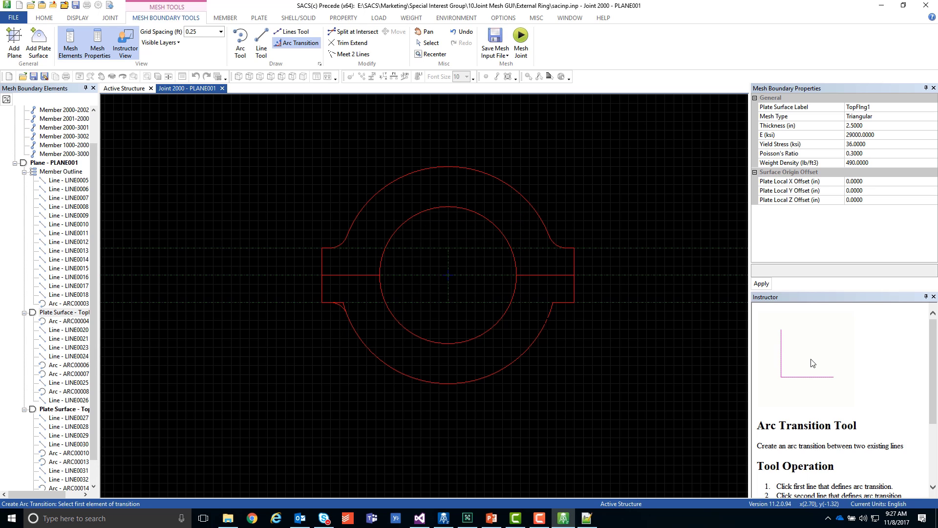
# Create a 0.5 ft radius arc transition between the outer arc and the lower outline line on the positive X side
pyautogui.click(548, 313)
pyautogui.click(565, 301)
pyautogui.click(559, 312)
pyautogui.write('0.25')
pyautogui.press('Return')
# Delete the leftover arc and line segments at the corners of both lower transition arcs
pyautogui.click(429, 44)
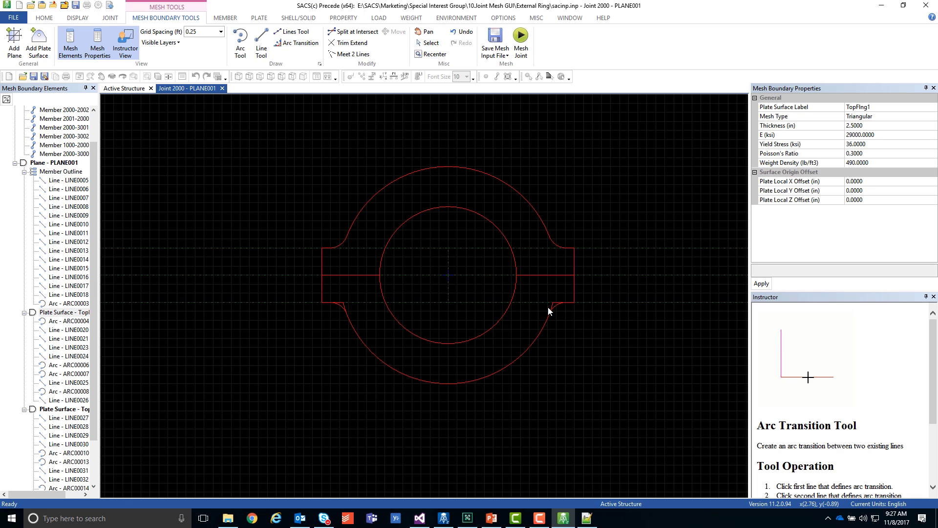
pyautogui.click(553, 307)
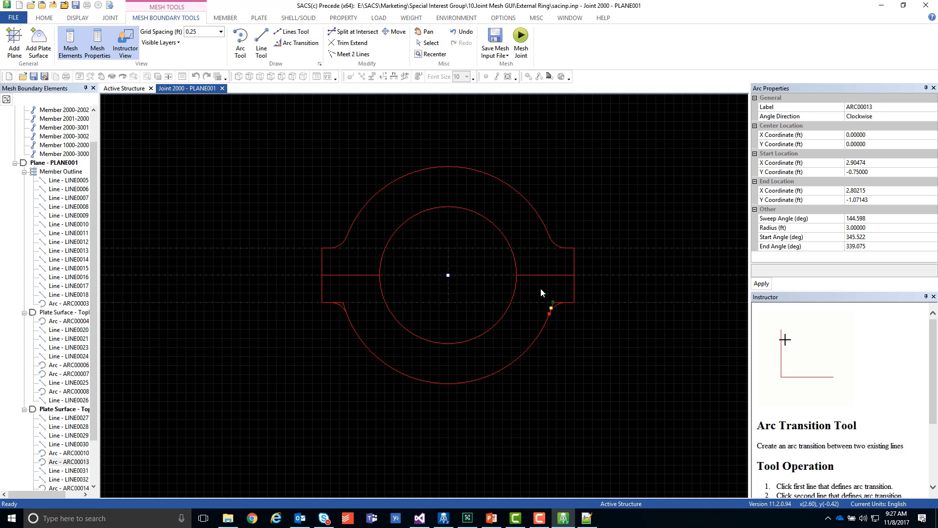
pyautogui.click(553, 303)
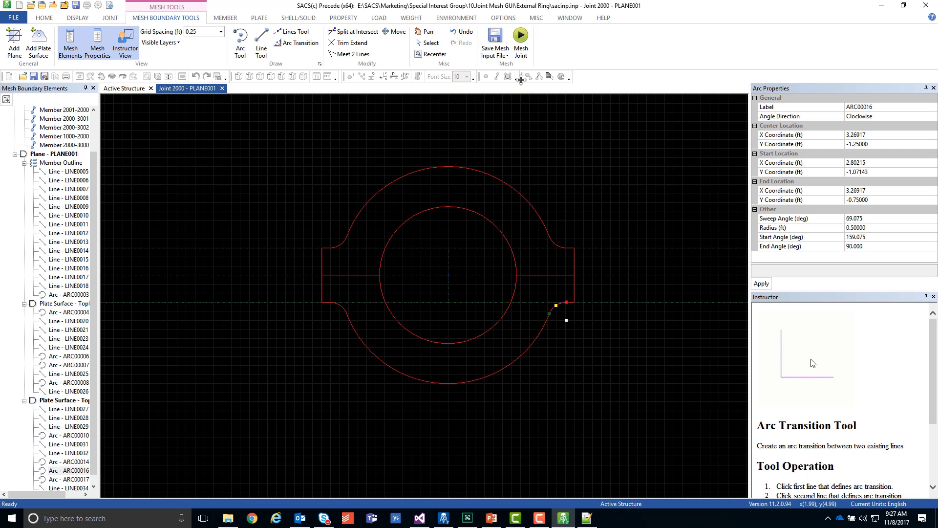
# Save the mesh input file as jtminp.dat in the External Ring folder, replacing the existing file
pyautogui.click(501, 53)
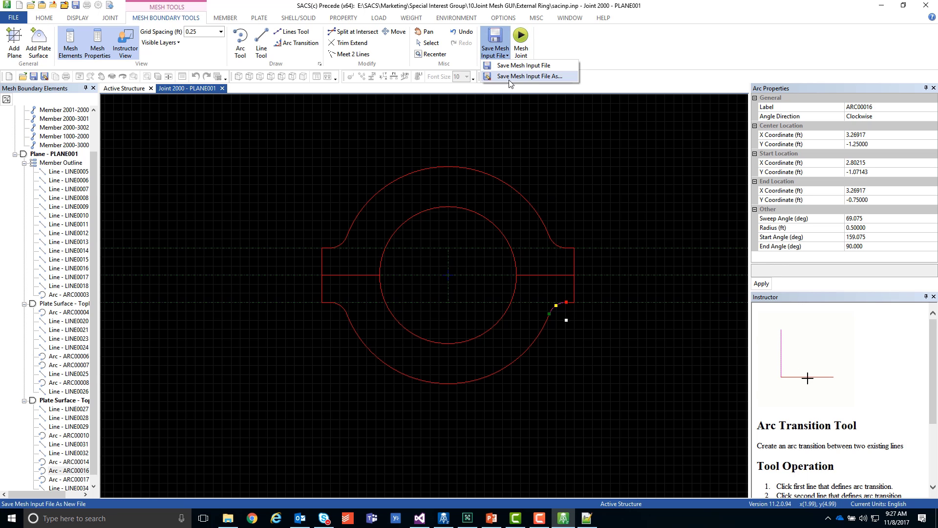
pyautogui.click(511, 82)
pyautogui.click(447, 200)
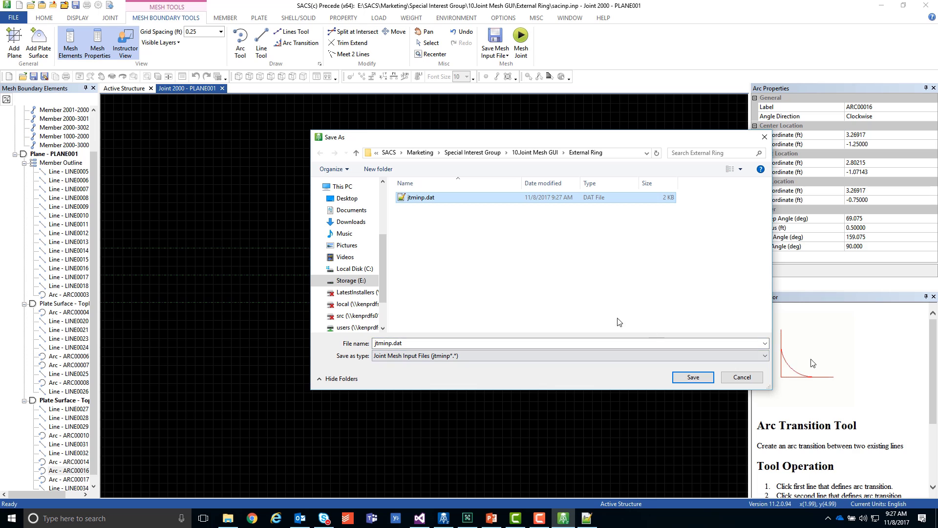
pyautogui.click(693, 377)
pyautogui.click(697, 383)
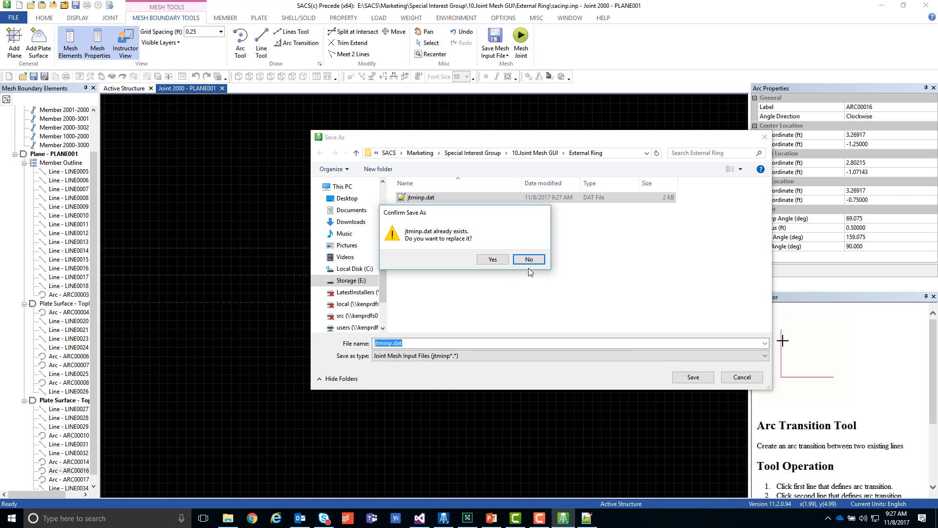
pyautogui.click(488, 260)
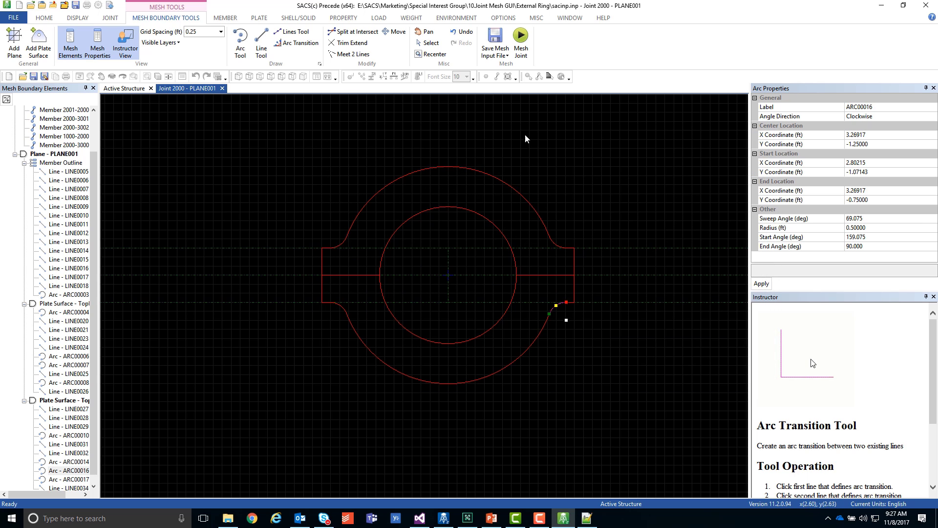
# Mesh joint 2000 and display the generated model's XY structural plane through a top flange joint at Z 2.01567 ft
pyautogui.click(520, 40)
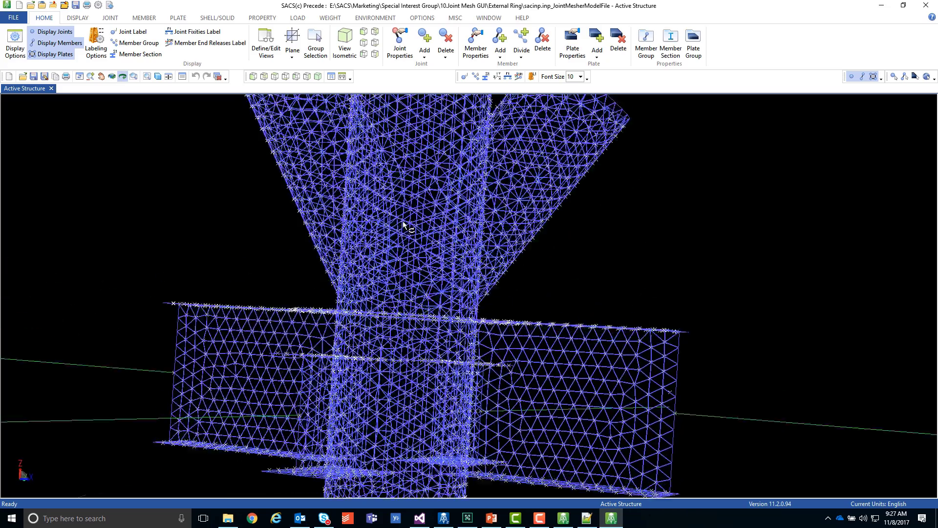
pyautogui.click(89, 16)
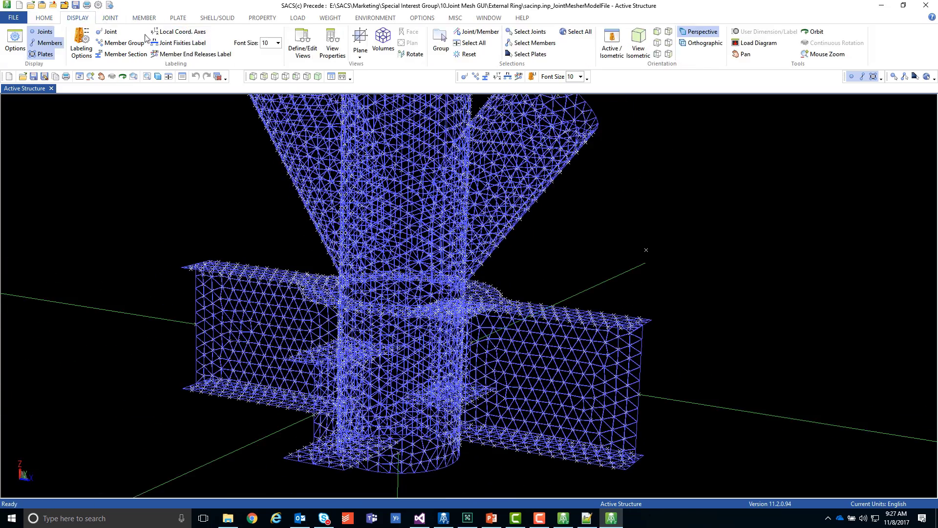
pyautogui.click(360, 49)
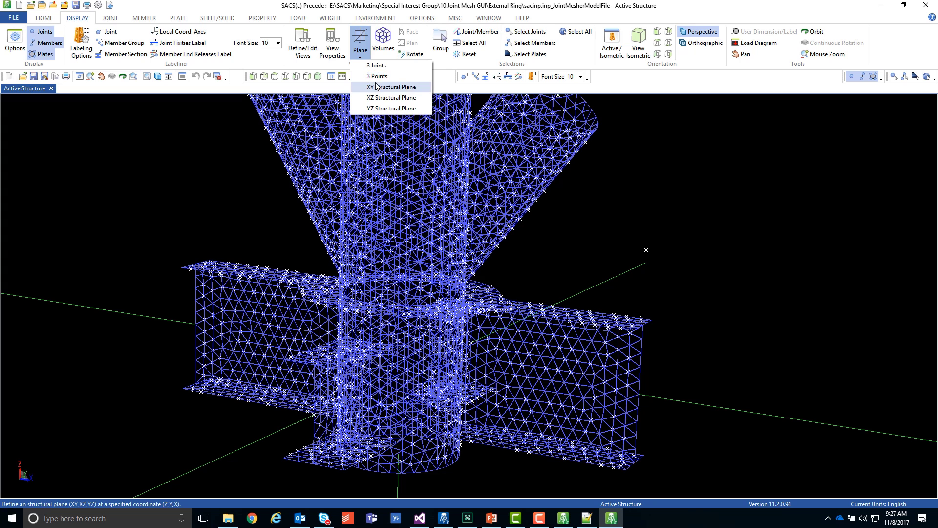
pyautogui.click(391, 87)
pyautogui.rightClick(252, 263)
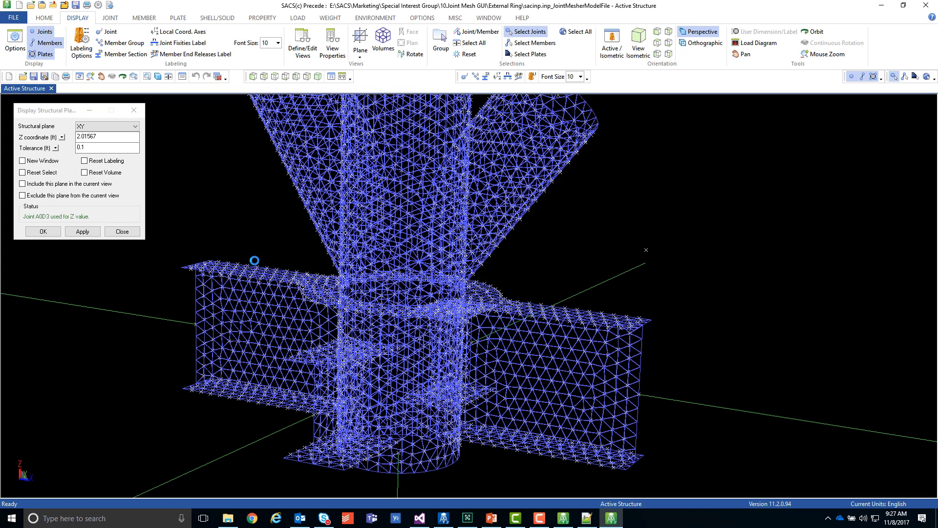
# Examine the ring plate mesh around the arc transitions in the plan view and close the structural plane settings
pyautogui.scroll(4, 484, 289)
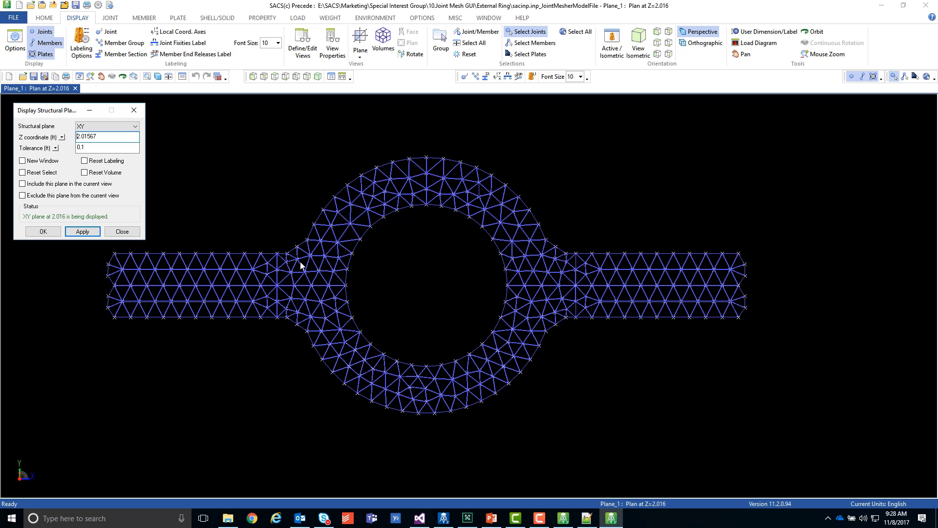
pyautogui.scroll(4, 295, 251)
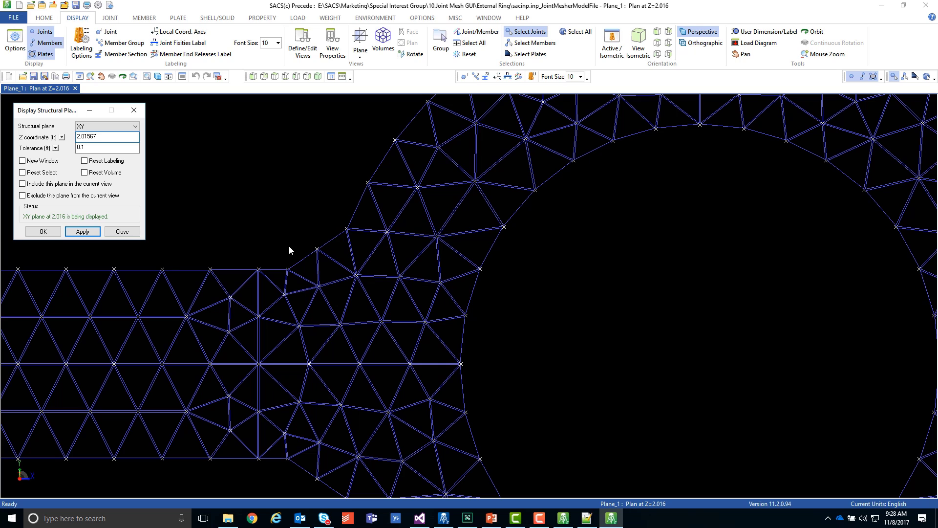
pyautogui.scroll(-2, 264, 221)
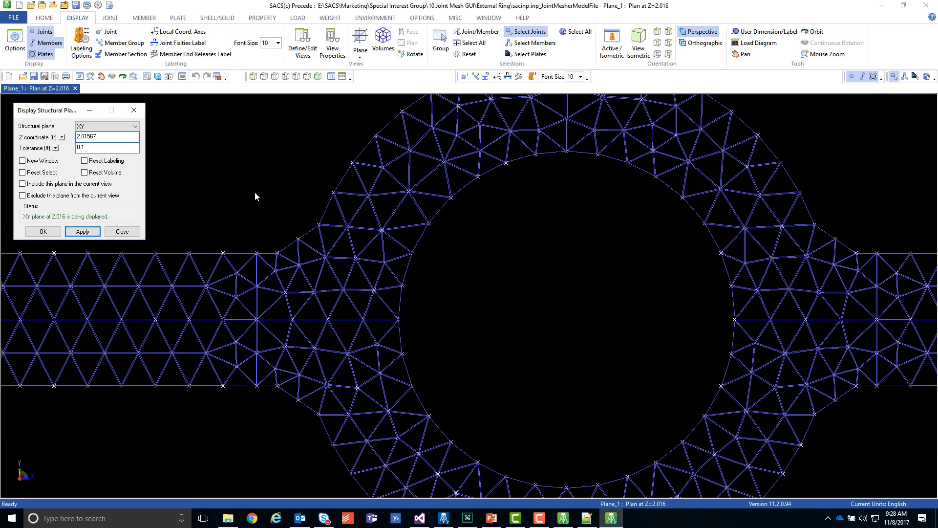
pyautogui.scroll(-3, 255, 194)
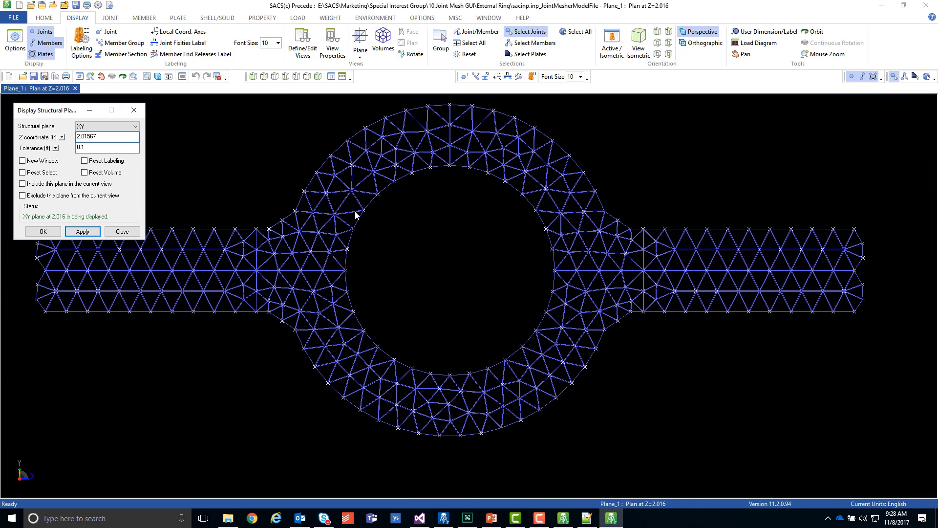
pyautogui.click(115, 233)
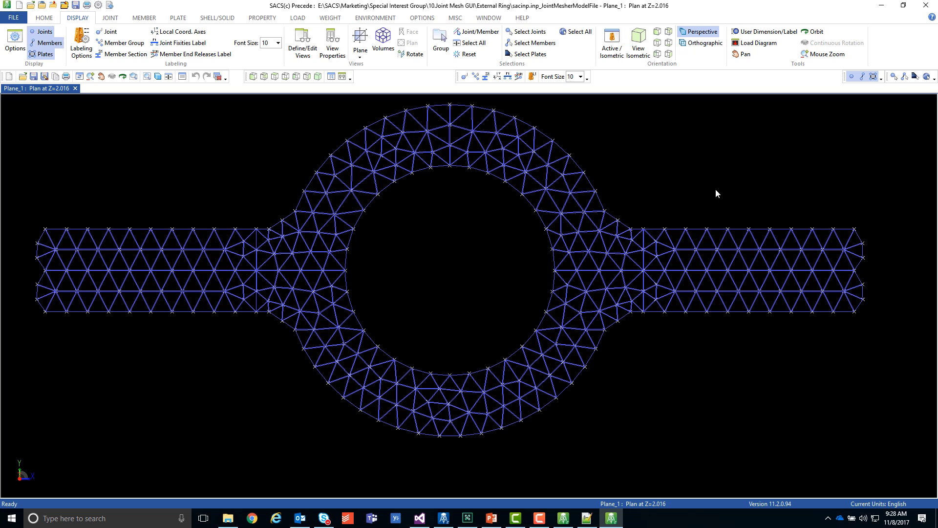
# Close the meshed model and review the meshing statistics in the joint mesh listing file
pyautogui.click(925, 7)
pyautogui.scroll(20, 562, 294)
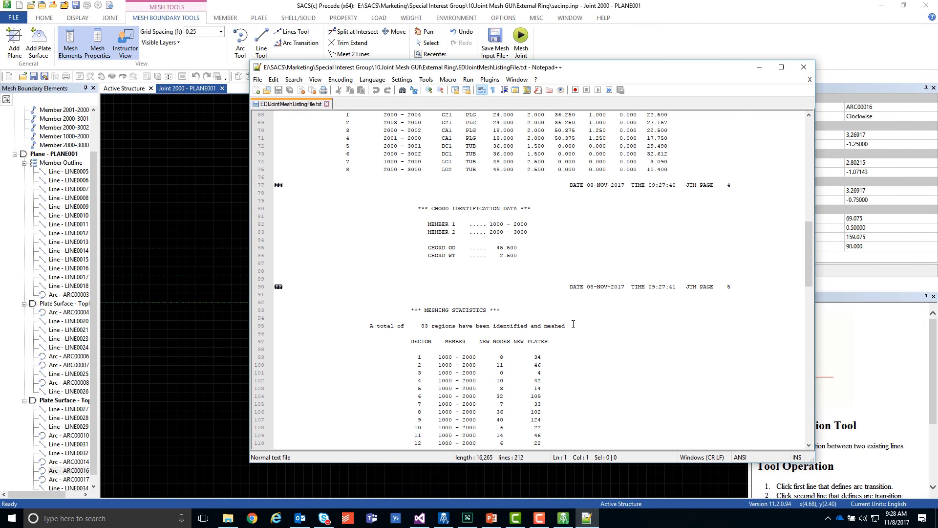
pyautogui.scroll(-4, 577, 294)
pyautogui.scroll(-1, 611, 238)
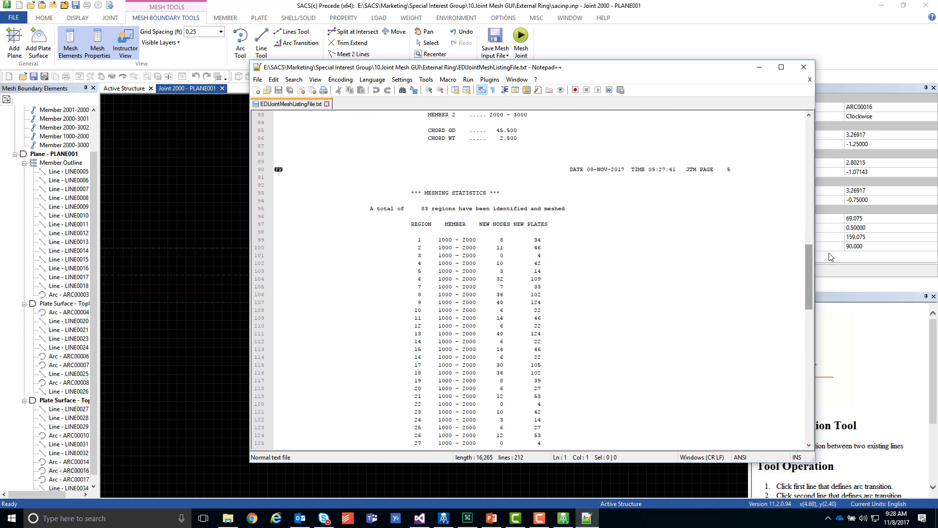
# Review the meshing statistics and new plate groups in the joint mesh listing file, including the TopFlng plates, and close the listing
pyautogui.scroll(-4, 806, 272)
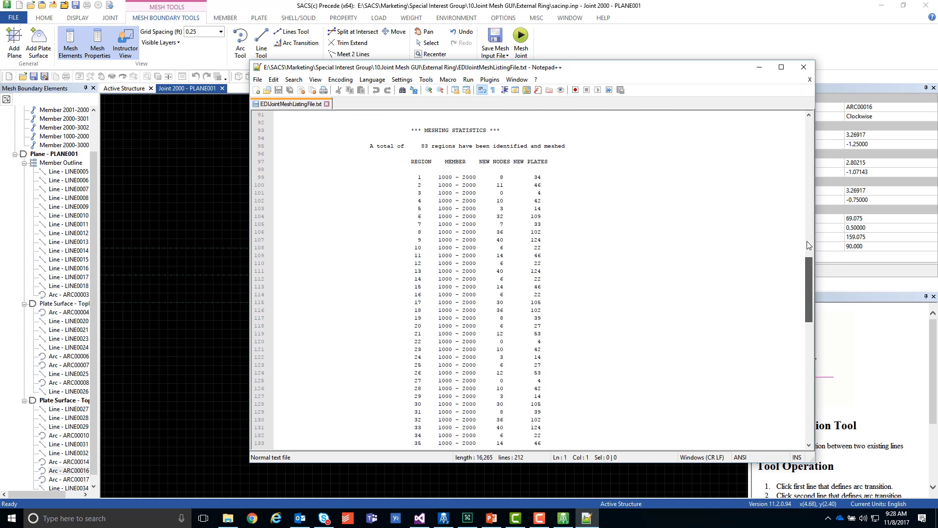
pyautogui.moveTo(807, 275); pyautogui.dragTo(786, 447)
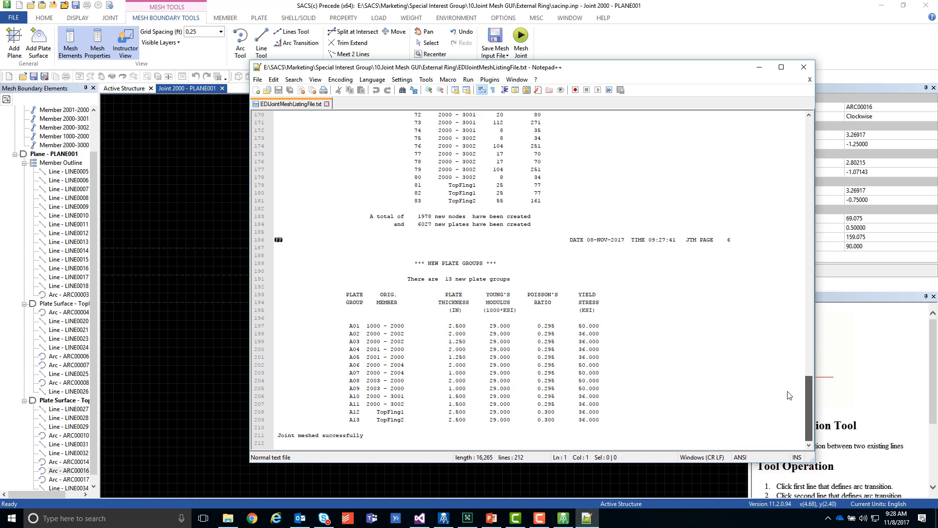
pyautogui.moveTo(789, 395)
pyautogui.mouseDown()
pyautogui.moveTo(789, 384)
pyautogui.moveTo(795, 409)
pyautogui.mouseUp()
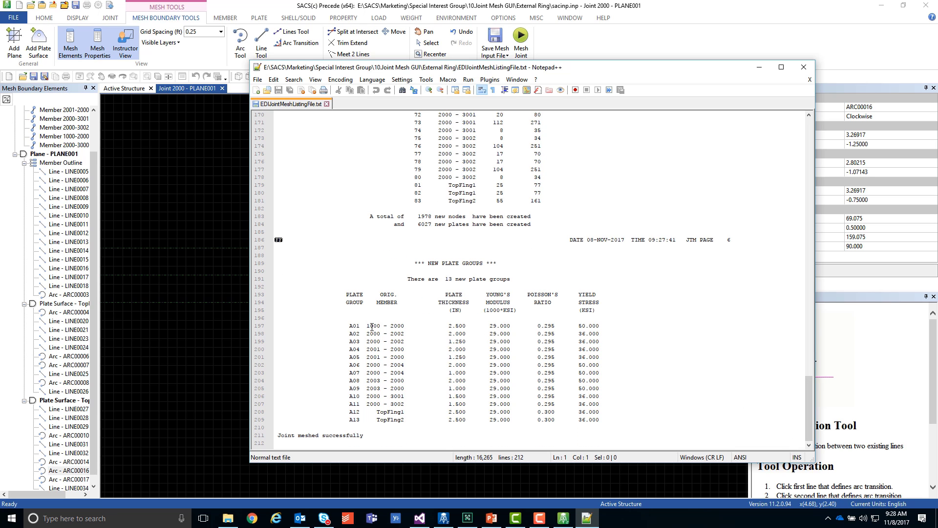
pyautogui.moveTo(363, 327); pyautogui.dragTo(517, 404)
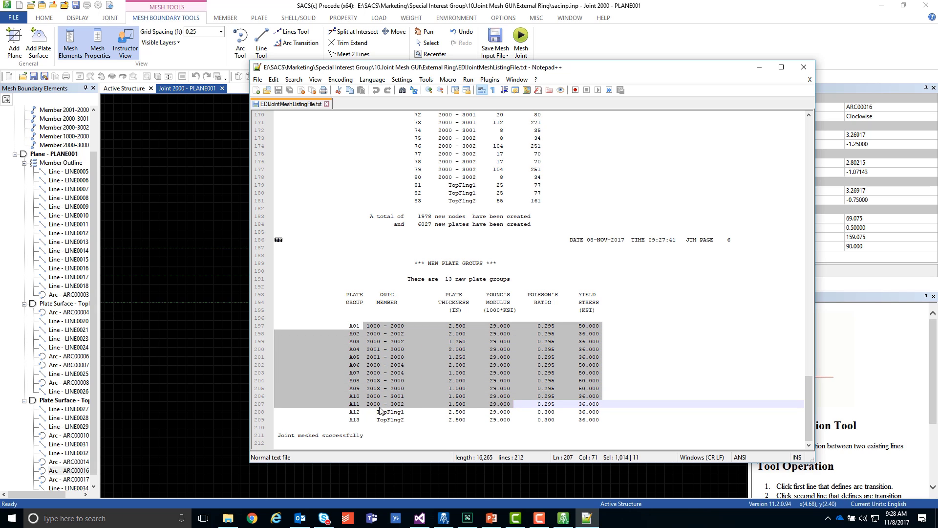
pyautogui.moveTo(377, 413); pyautogui.dragTo(632, 421)
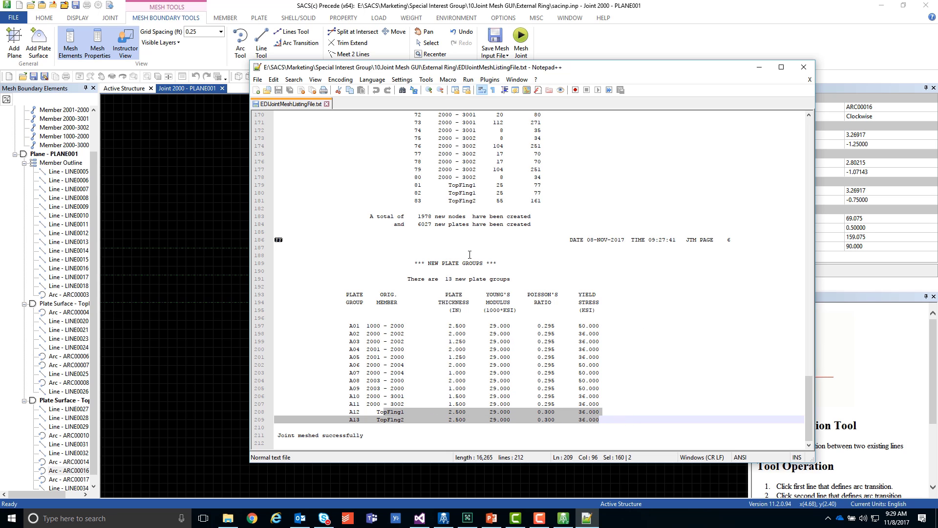
pyautogui.click(804, 67)
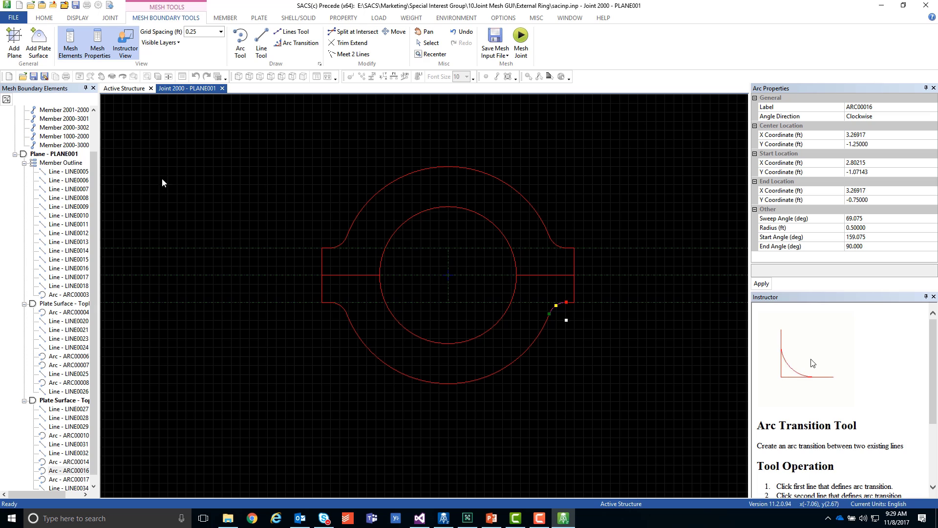
# Examine PLANE001's outline and the joint's 3D members in the active structure view, and return to the plane view
pyautogui.click(76, 154)
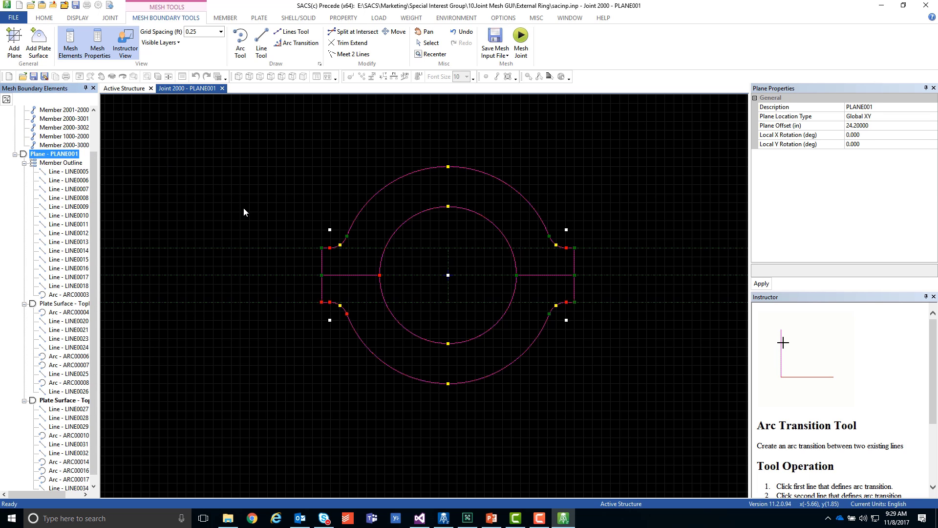
pyautogui.click(129, 89)
pyautogui.moveTo(350, 252); pyautogui.dragTo(321, 377)
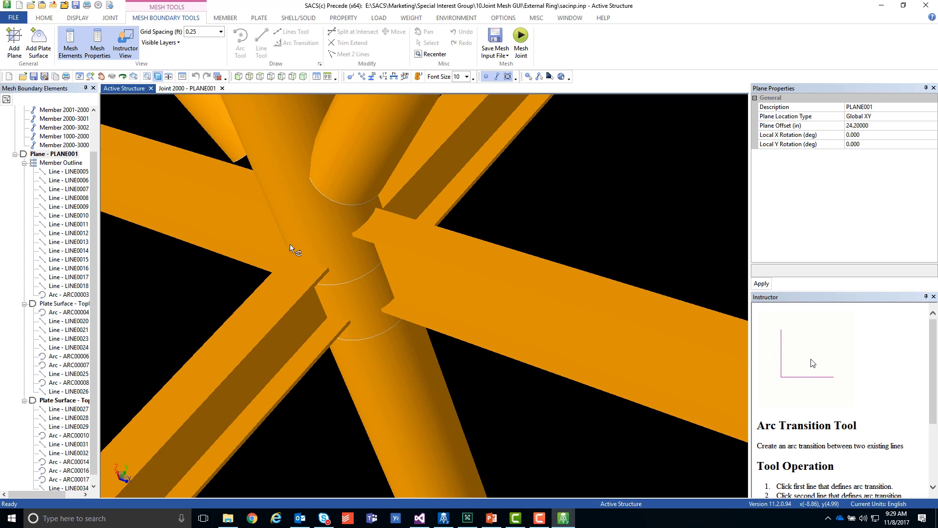
pyautogui.click(191, 88)
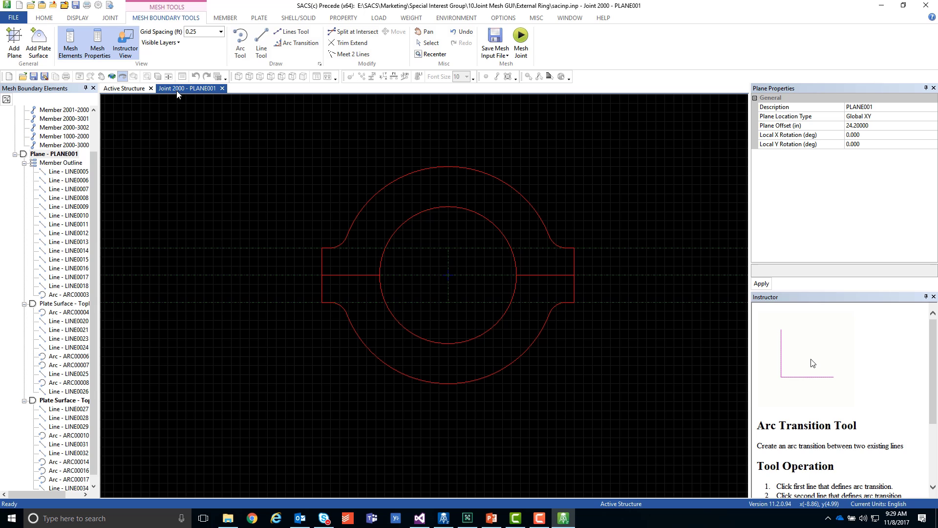
pyautogui.rightClick(57, 155)
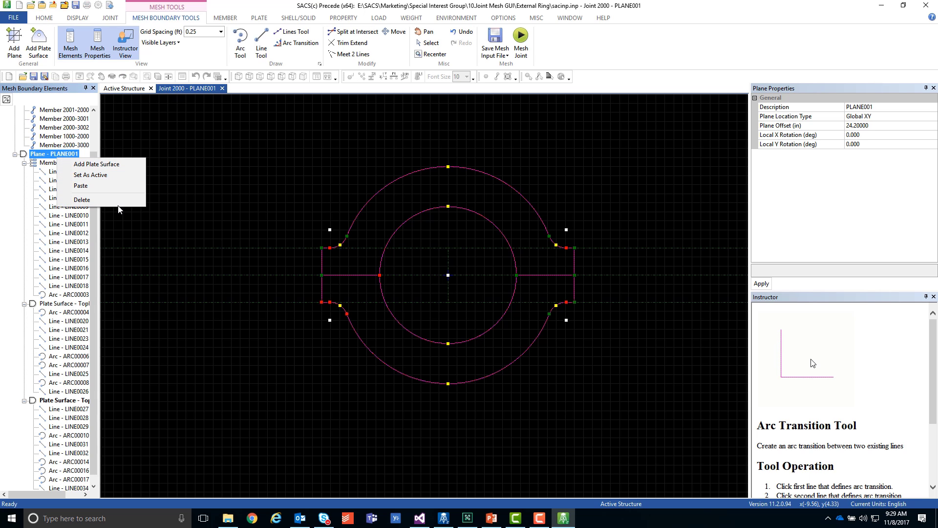
pyautogui.click(212, 199)
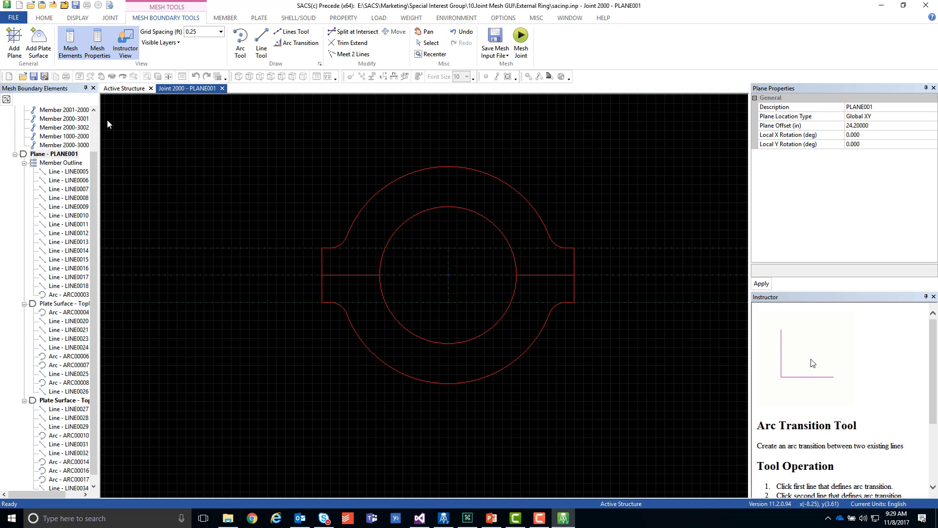
pyautogui.click(63, 165)
pyautogui.click(69, 304)
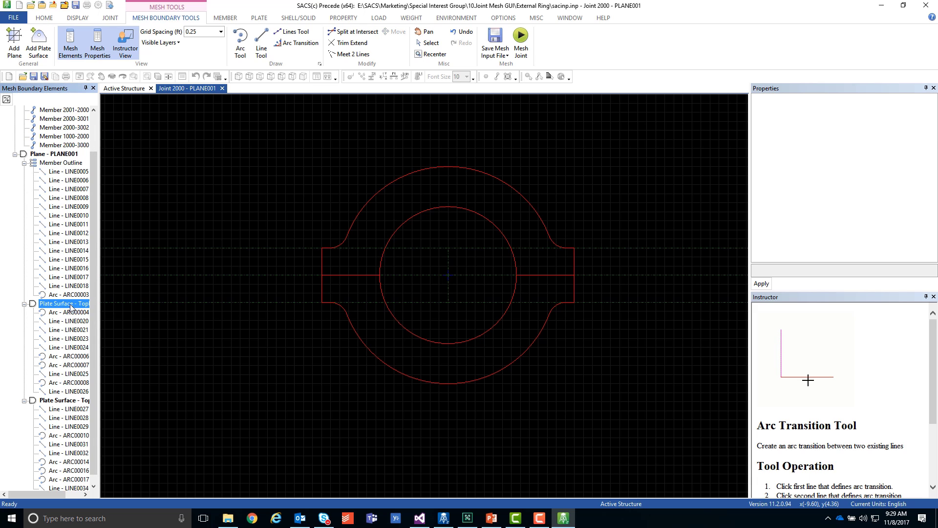
# Add a second plane to the joint and set its plane offset to -24.2 in, mirroring PLANE001's offset
pyautogui.click(22, 56)
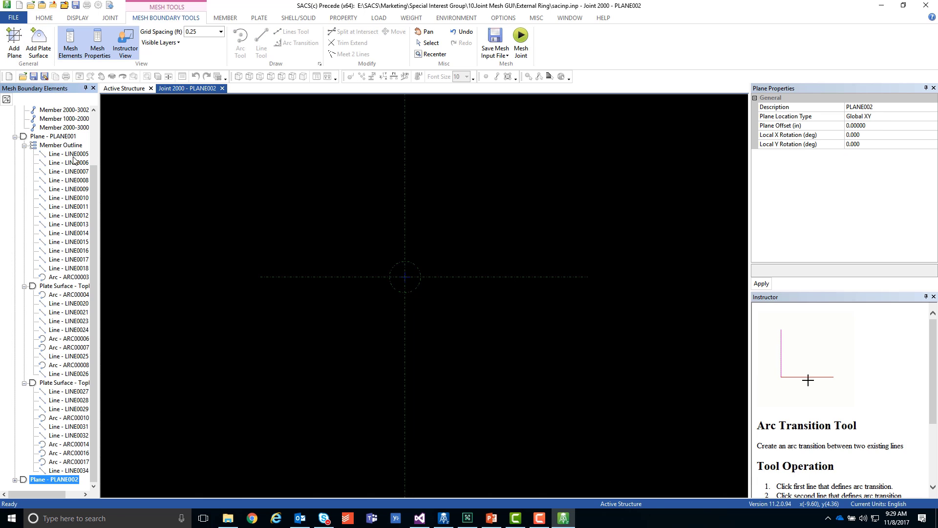
pyautogui.click(73, 137)
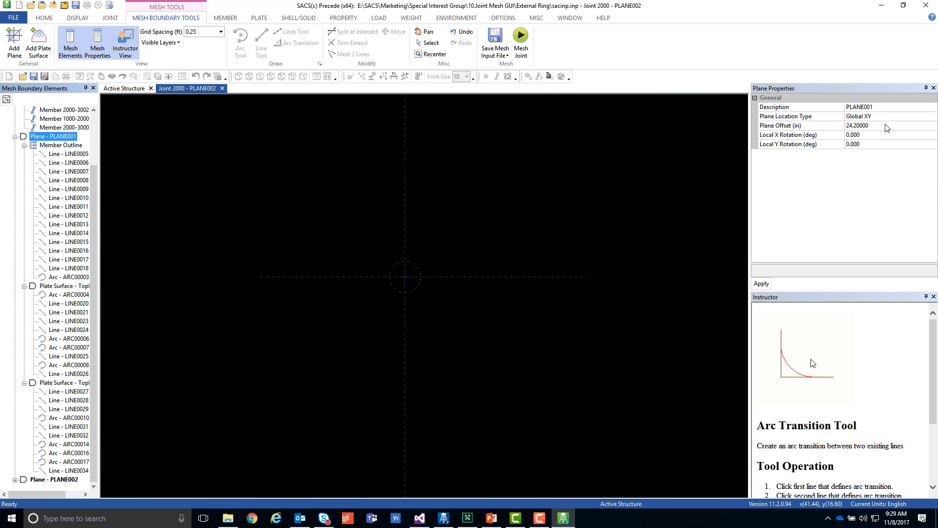
pyautogui.click(76, 480)
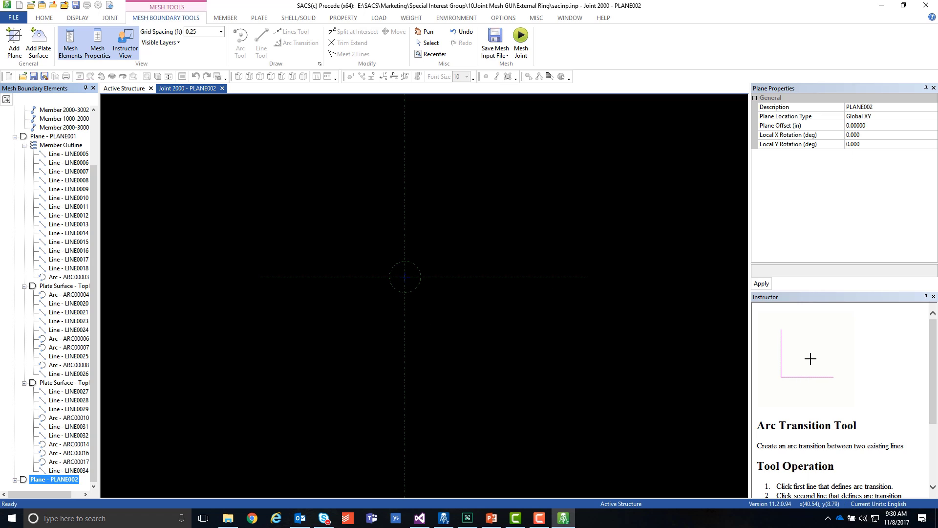
pyautogui.click(806, 126)
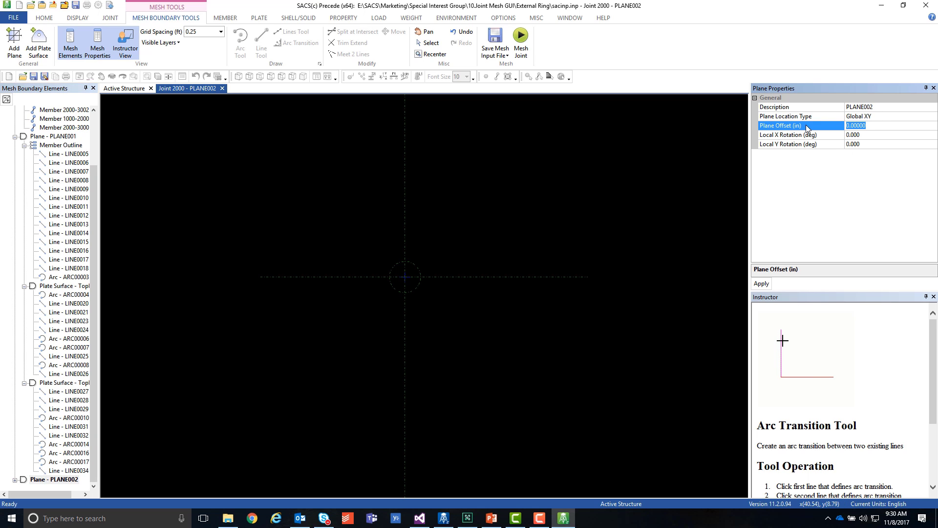
pyautogui.write('-24.2')
pyautogui.press('Return')
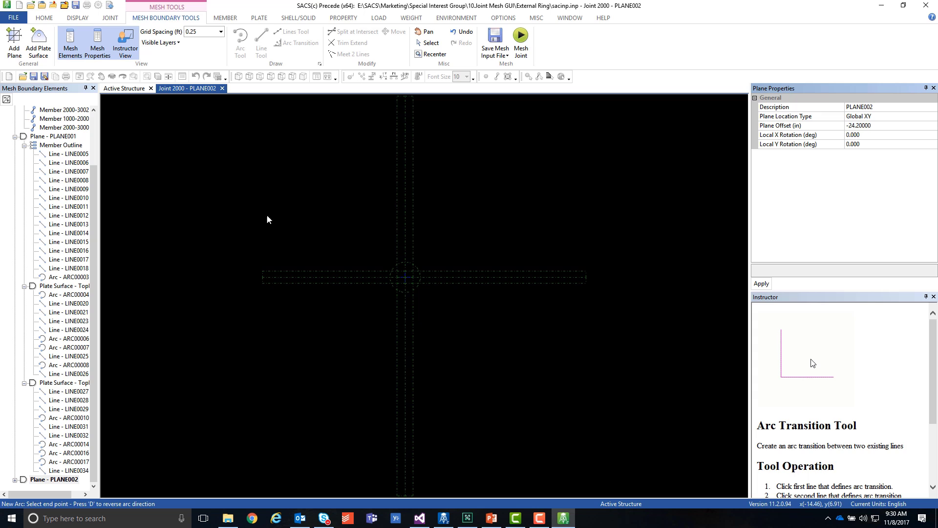
# Copy the TopFlng1 plate surface from PLANE001 and paste it into PLANE002
pyautogui.rightClick(73, 290)
pyautogui.click(105, 309)
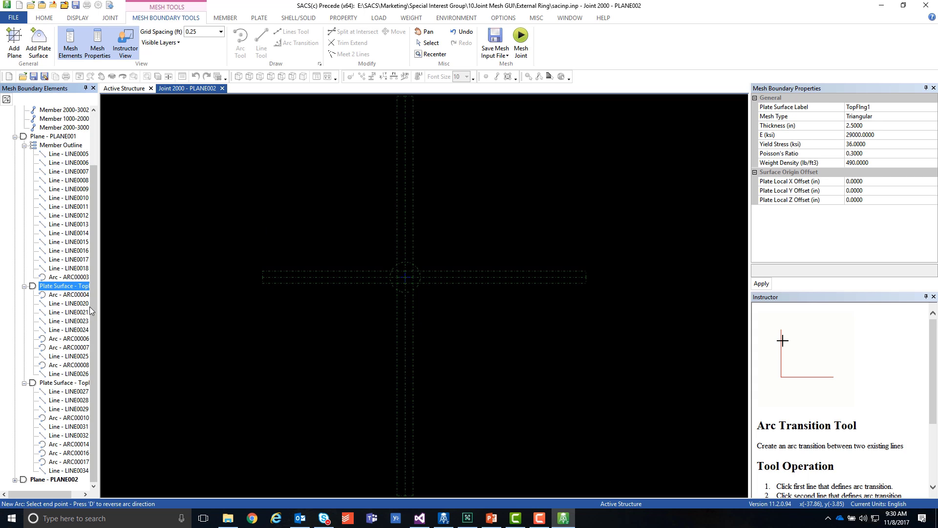
pyautogui.rightClick(66, 479)
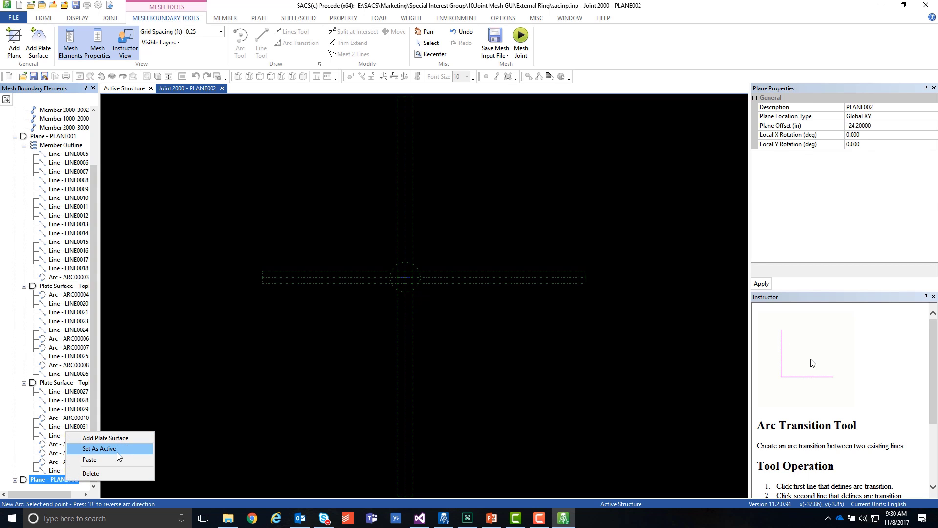
pyautogui.click(117, 450)
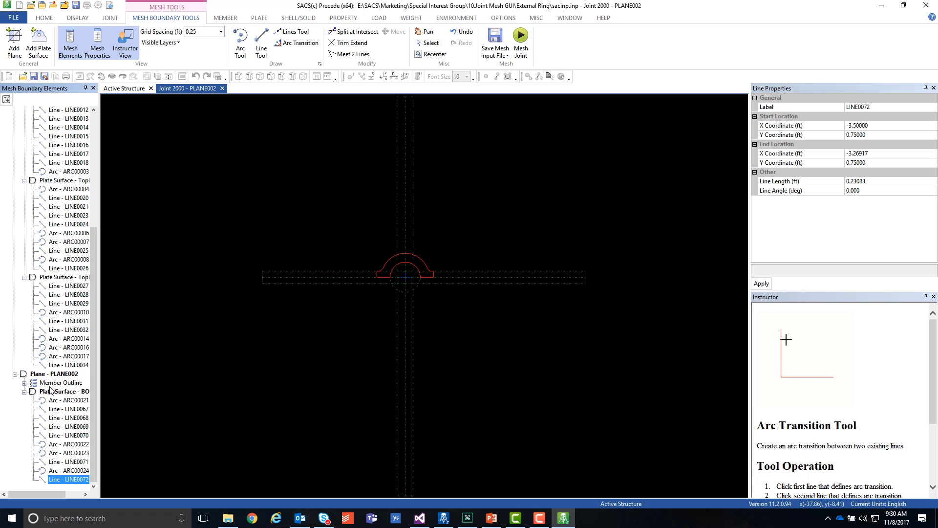
# Copy the TopFlng2 plate surface from PLANE001 and paste it into PLANE002
pyautogui.rightClick(55, 278)
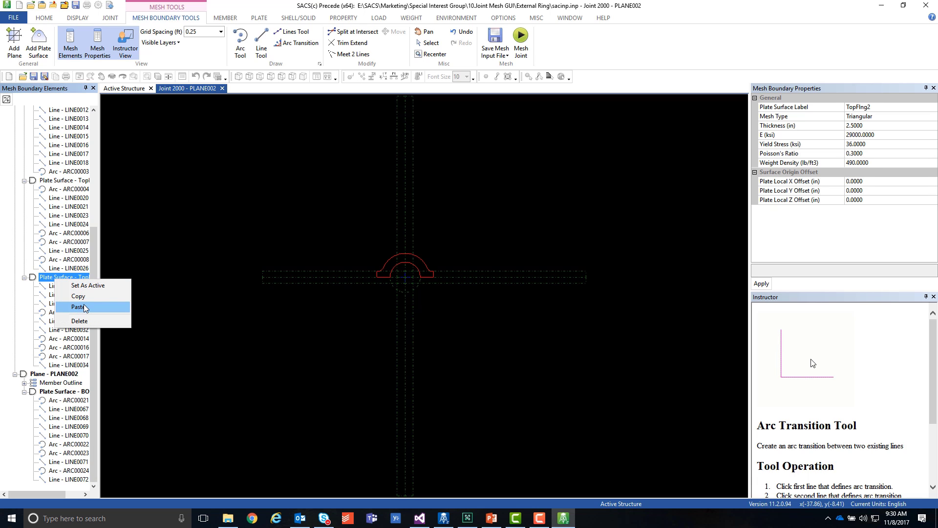
pyautogui.click(78, 296)
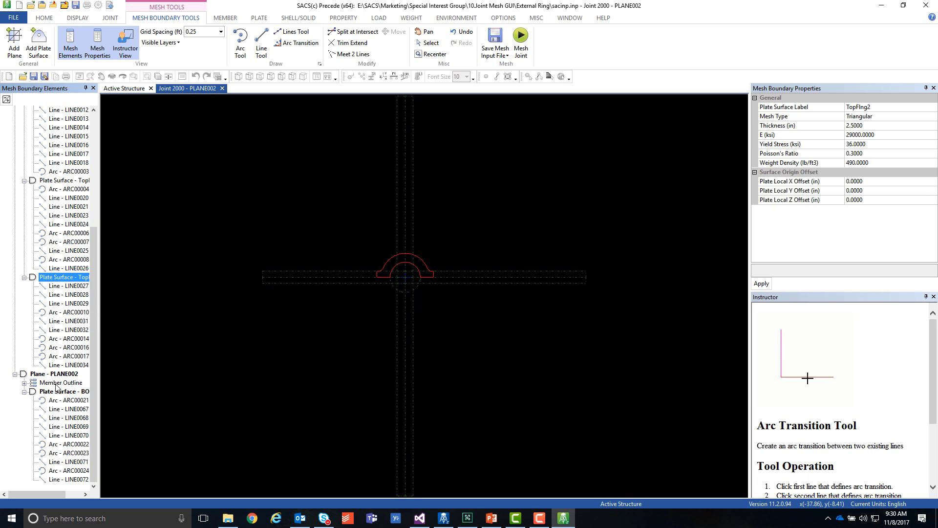
pyautogui.rightClick(58, 374)
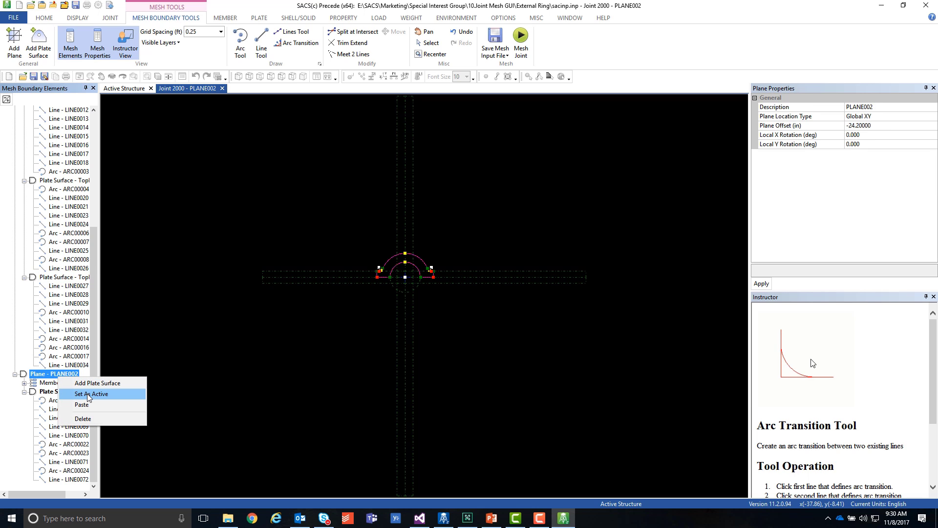
pyautogui.click(89, 405)
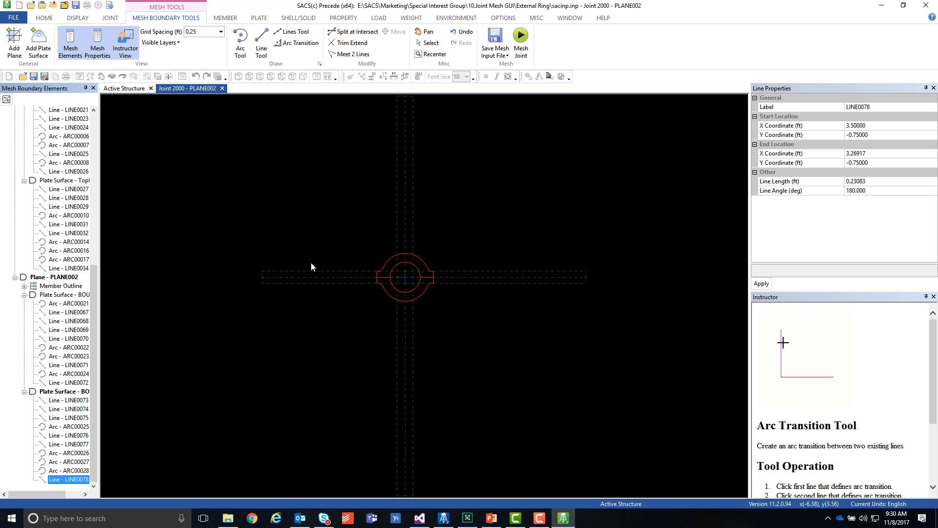
# Label PLANE002's first pasted plate surface, the upper half of the ring, BotFlng1
pyautogui.click(59, 295)
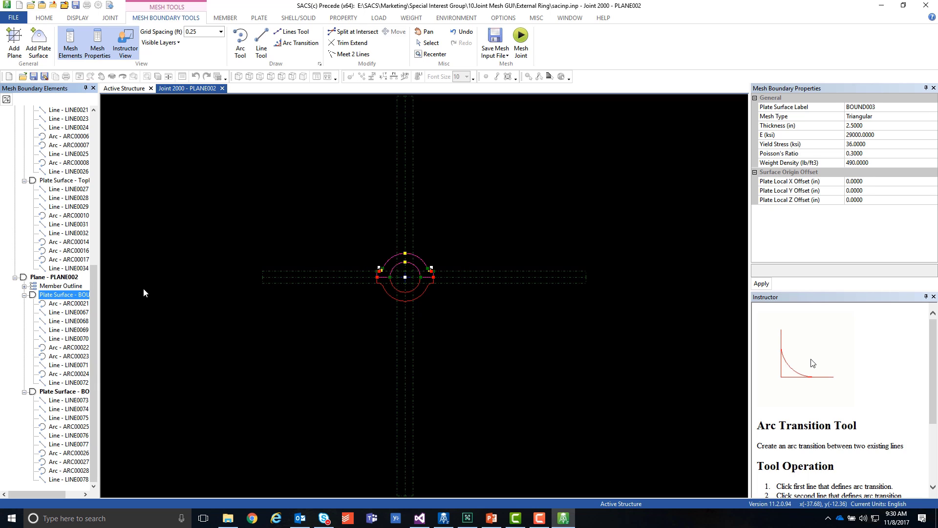
pyautogui.click(771, 107)
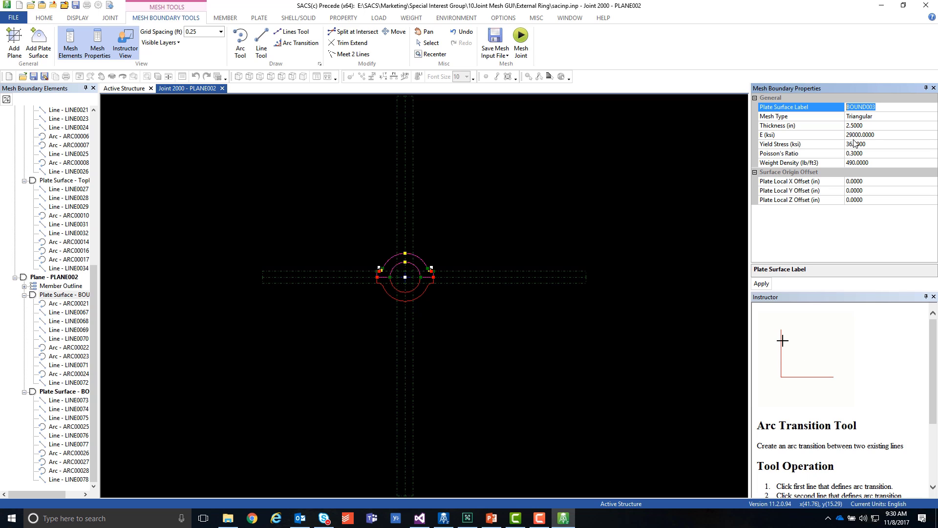
pyautogui.write('BotFlng1')
pyautogui.press('Return')
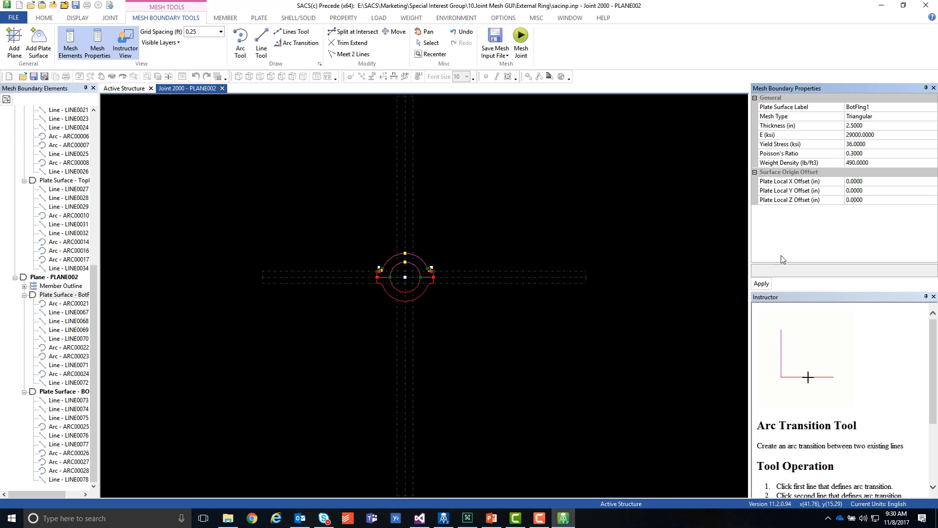
# Label PLANE002's second pasted plate surface, the lower half of the ring, BotFlng2
pyautogui.click(64, 392)
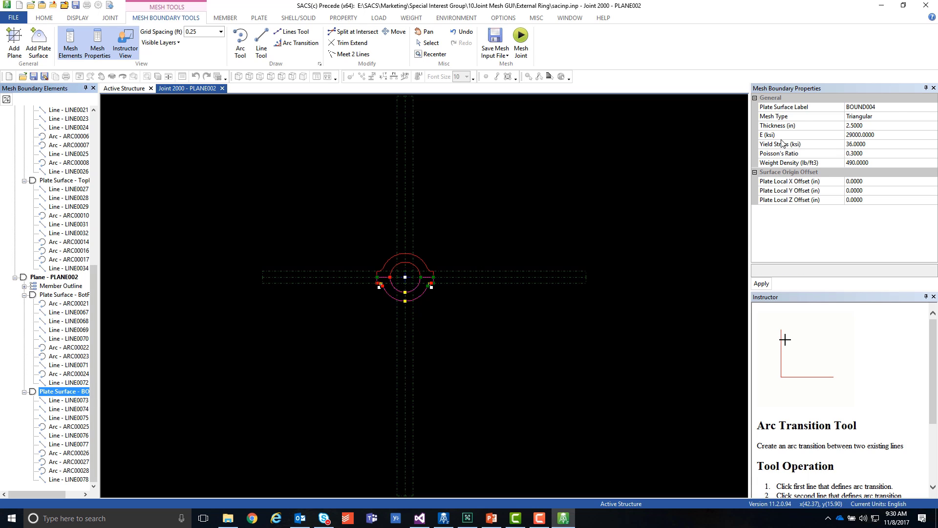
pyautogui.click(839, 108)
pyautogui.write('Bo')
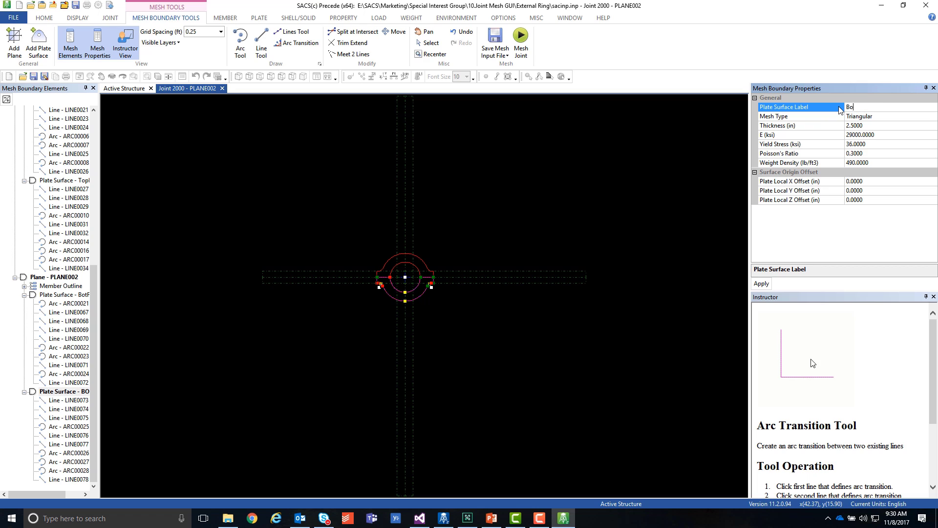
pyautogui.write('tFlng2')
pyautogui.press('Return')
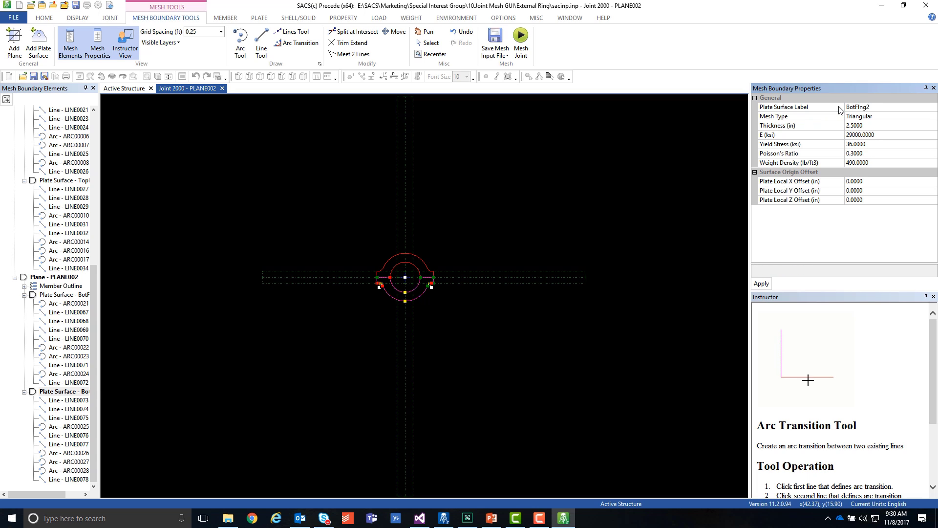
pyautogui.click(470, 251)
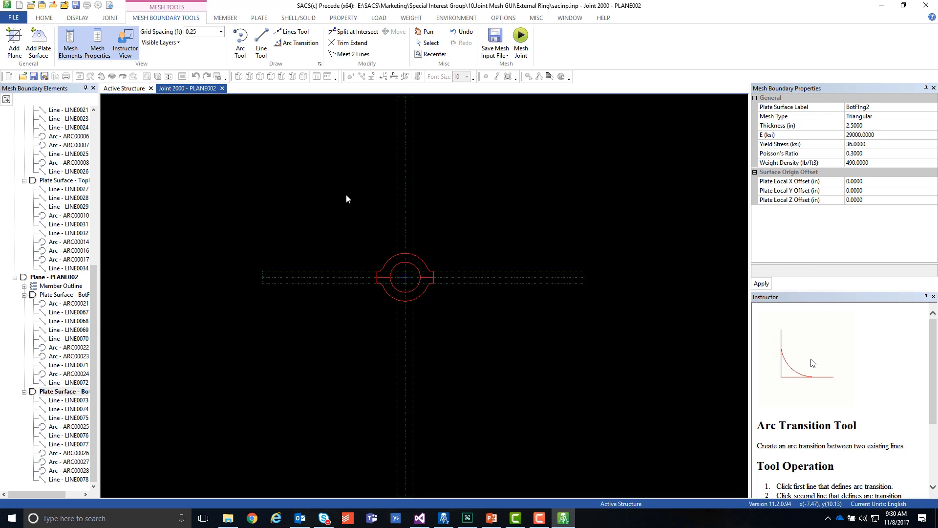
# Inspect the pasted ring outlines on PLANE002 up close and check the BotFlng1 plate surface
pyautogui.scroll(5, 455, 259)
pyautogui.scroll(-2, 425, 301)
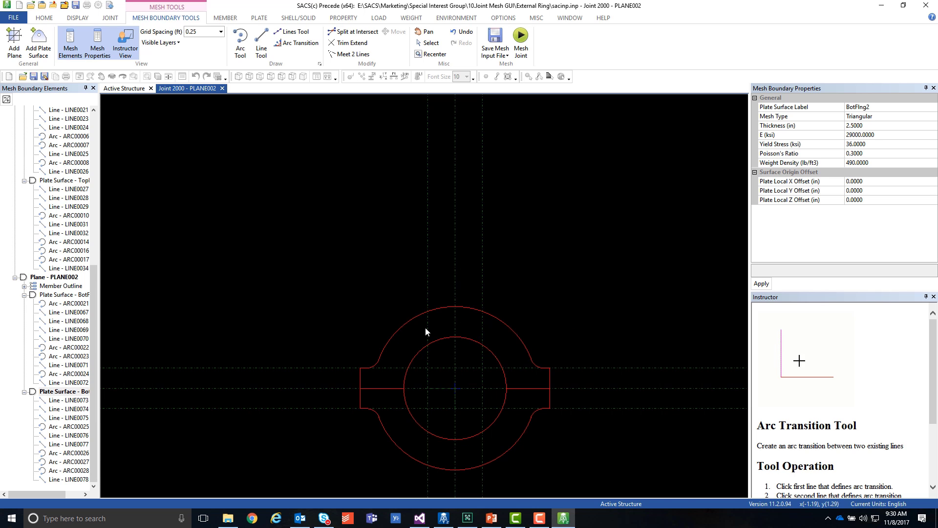
pyautogui.scroll(-2, 430, 335)
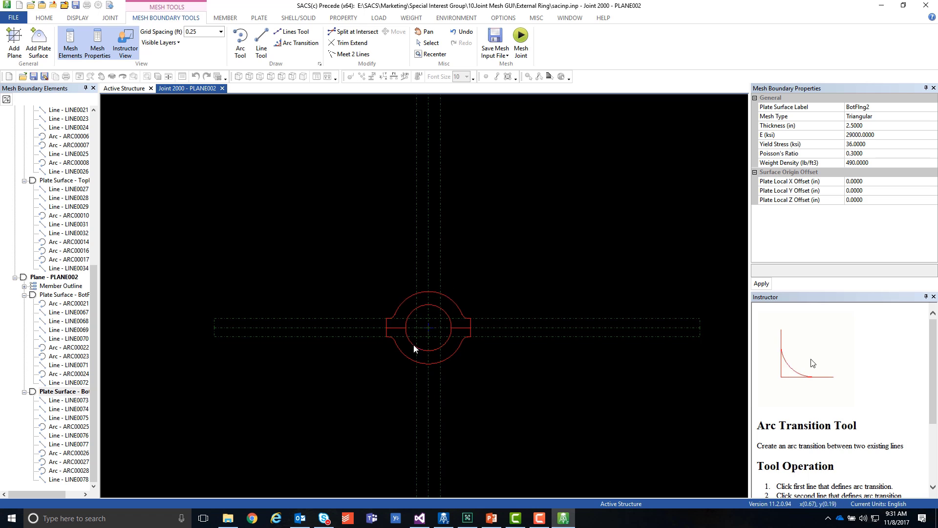
pyautogui.scroll(2, 415, 306)
pyautogui.scroll(2, 405, 296)
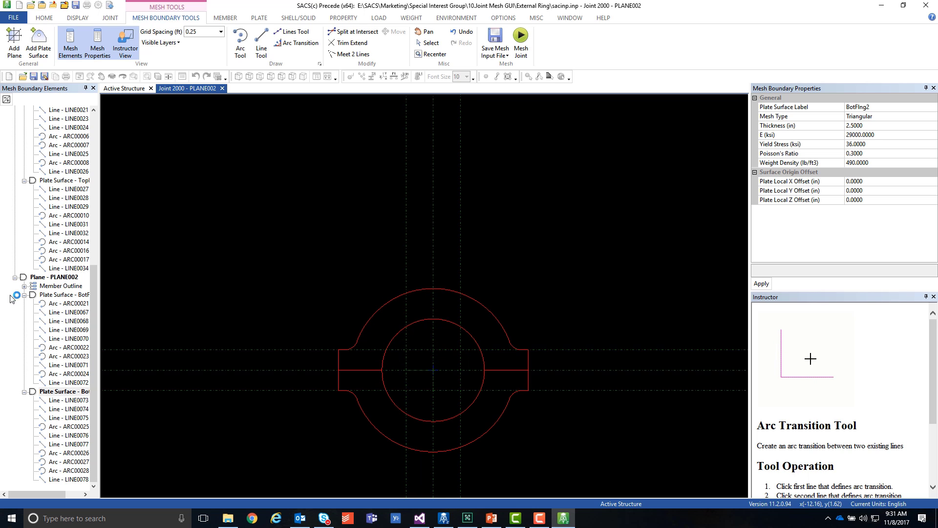
pyautogui.click(54, 295)
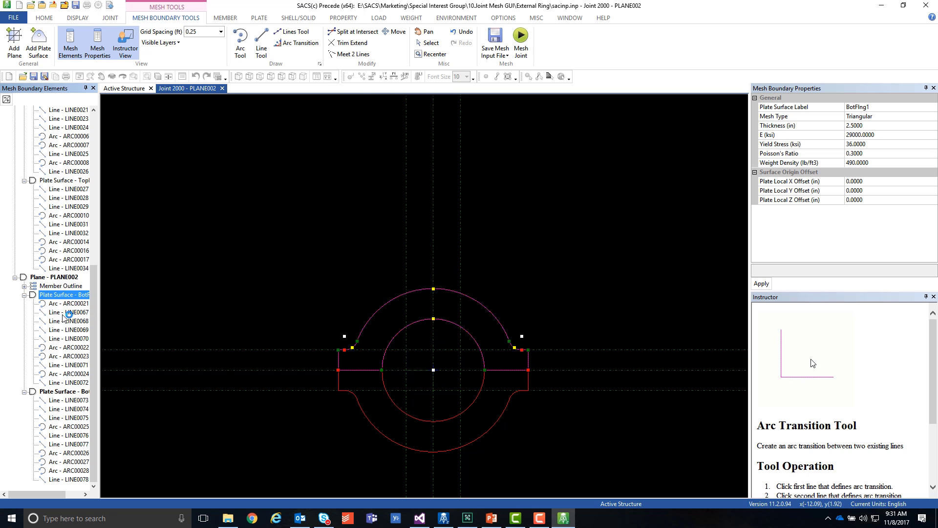
# Duplicate the two solid-side outline lines of member 2000-2004, at X -1 ft and X 1 ft above the ring
pyautogui.click(406, 232)
pyautogui.rightClick(404, 238)
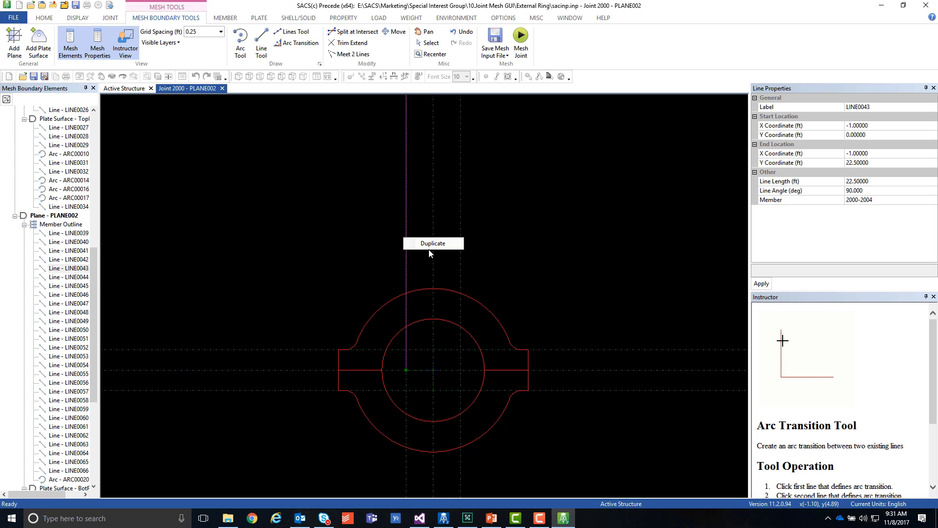
pyautogui.click(430, 244)
pyautogui.click(461, 254)
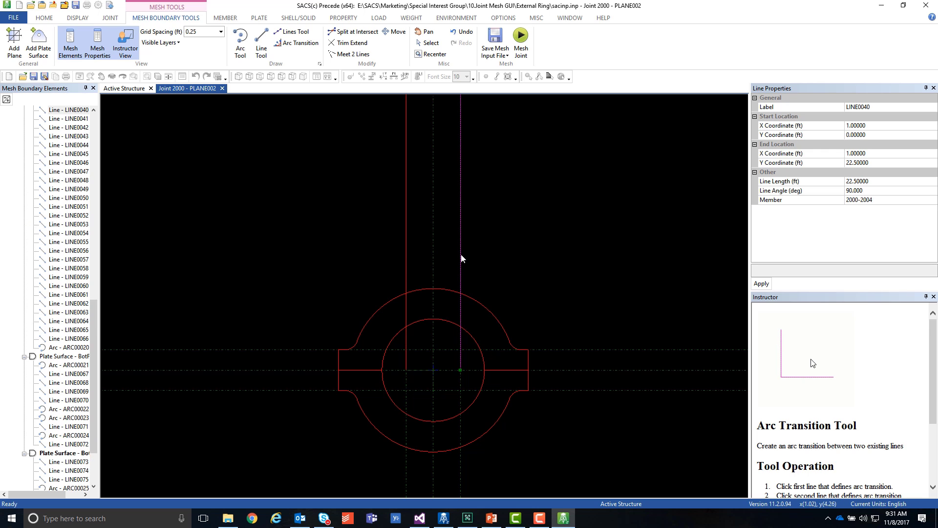
pyautogui.rightClick(461, 258)
pyautogui.click(494, 260)
# Draw a 2 ft horizontal line joining the two duplicated vertical lines at Y 3.5 ft, just above the ring
pyautogui.scroll(-3, 418, 344)
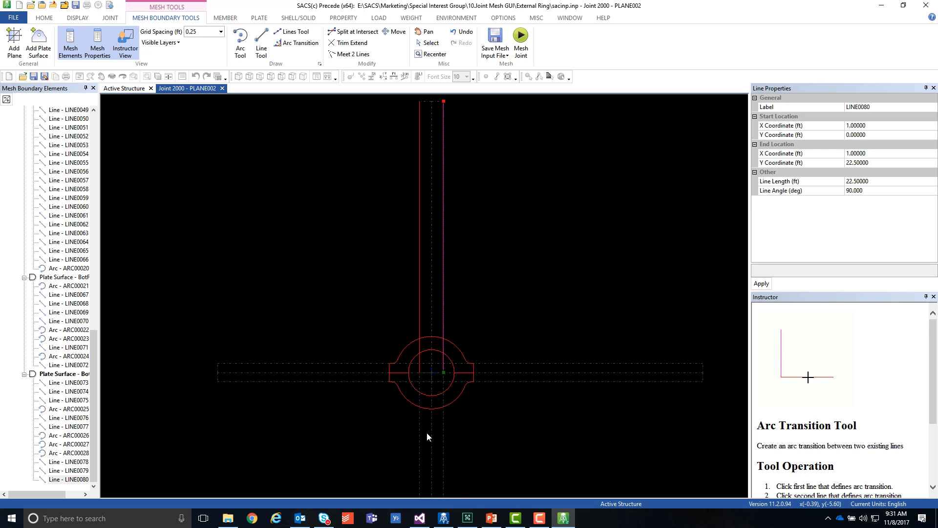
pyautogui.scroll(2, 427, 433)
pyautogui.scroll(-2, 410, 229)
pyautogui.scroll(1, 426, 289)
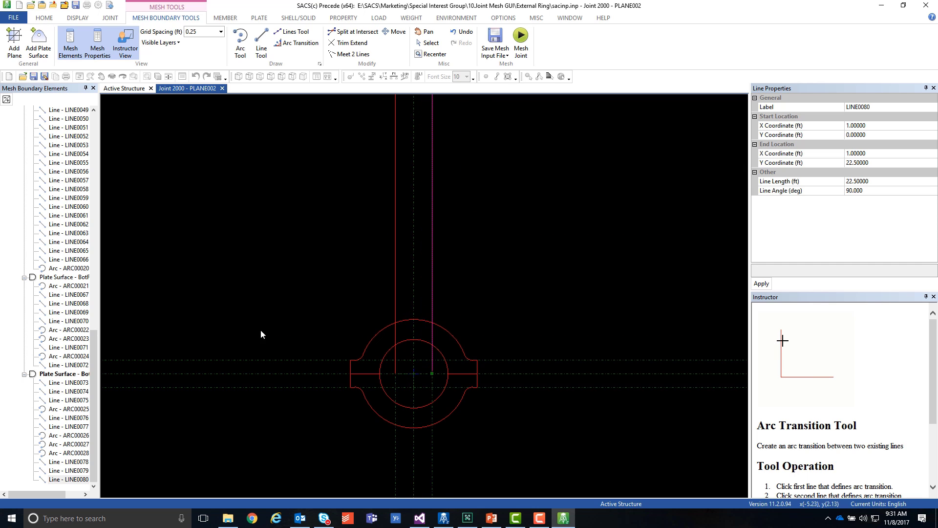
pyautogui.click(262, 44)
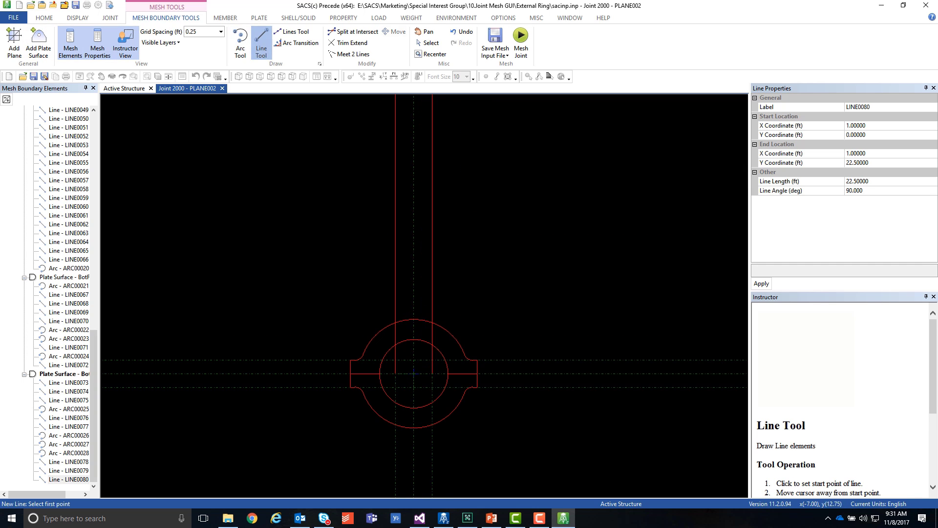
pyautogui.click(395, 310)
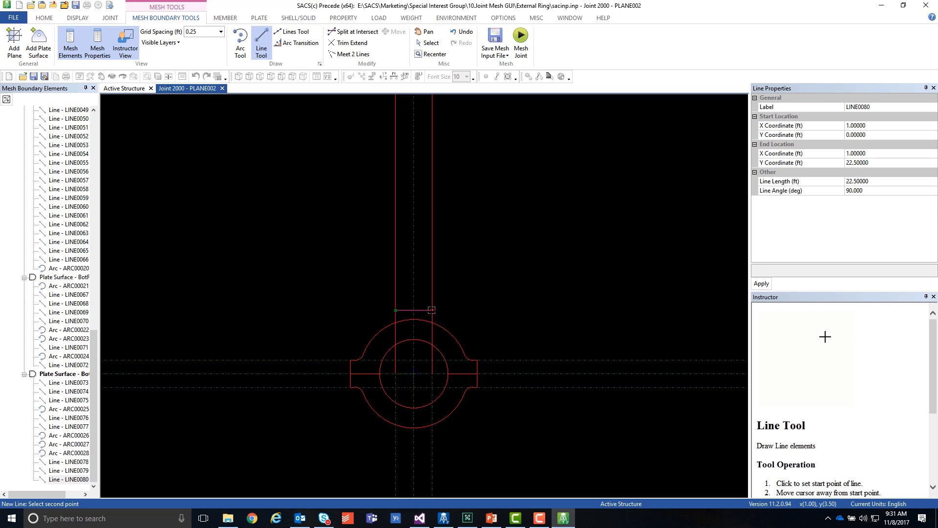
pyautogui.click(432, 310)
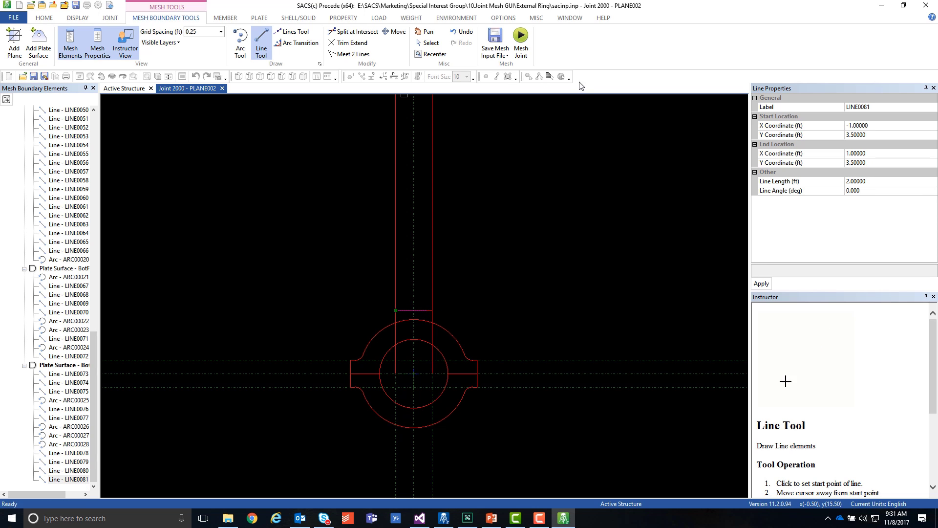
# Check which of the BotFlng1 and BotFlng2 plate surfaces contains the duplicated vertical lines and the new horizontal line
pyautogui.click(348, 42)
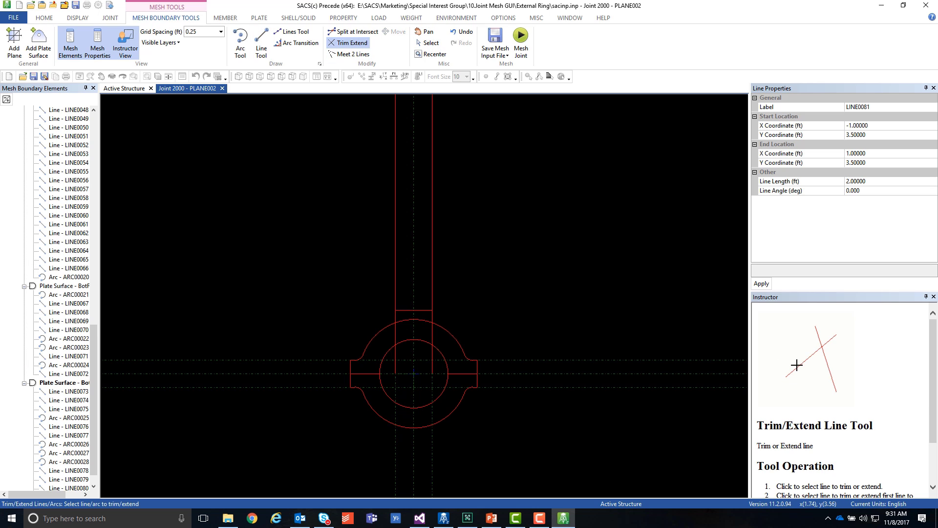
pyautogui.scroll(-3, 433, 328)
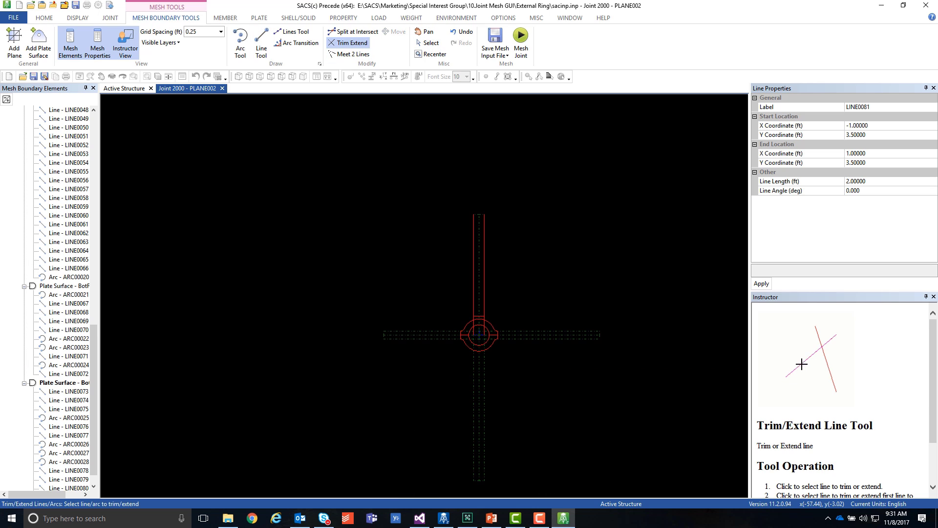
pyautogui.scroll(-1, 73, 367)
pyautogui.click(72, 367)
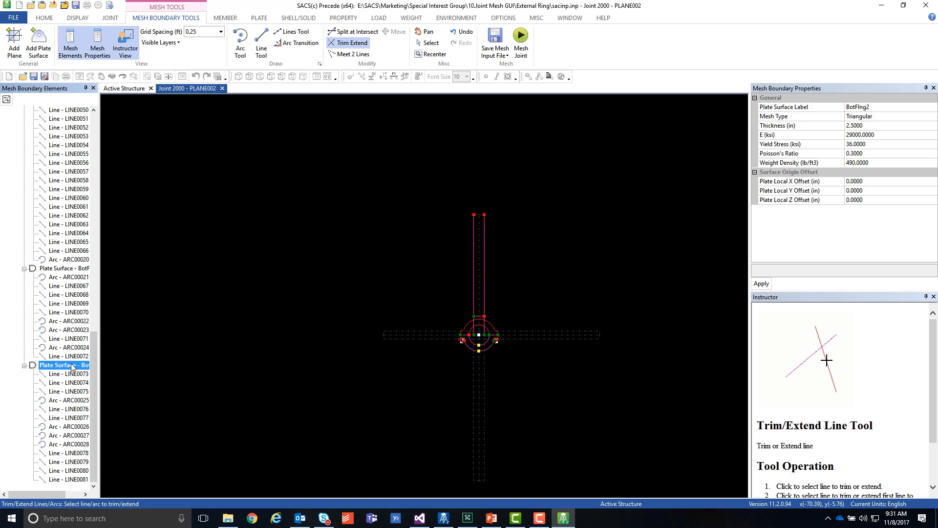
pyautogui.doubleClick(73, 366)
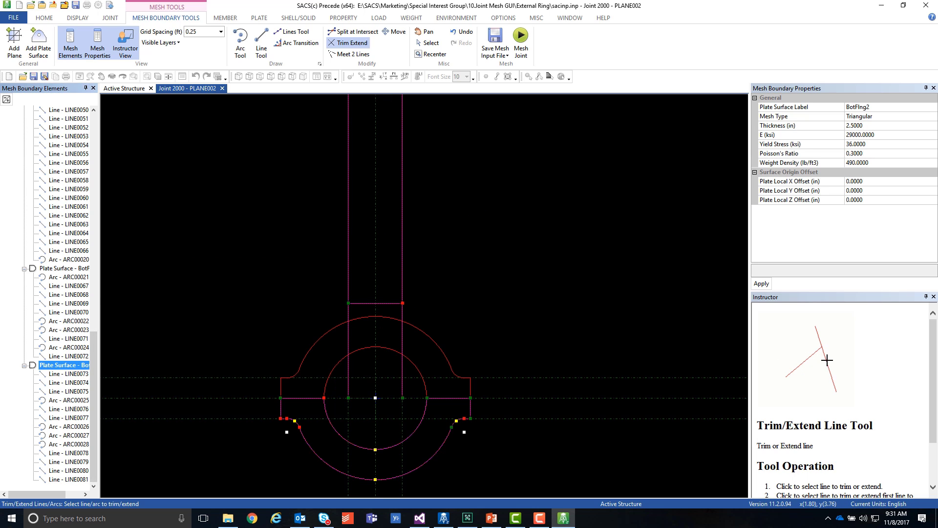
pyautogui.click(56, 473)
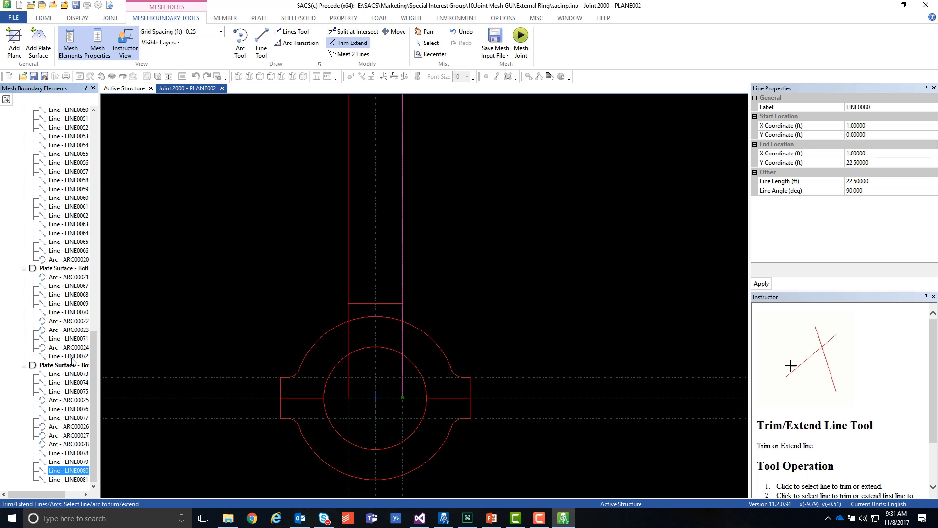
pyautogui.click(73, 268)
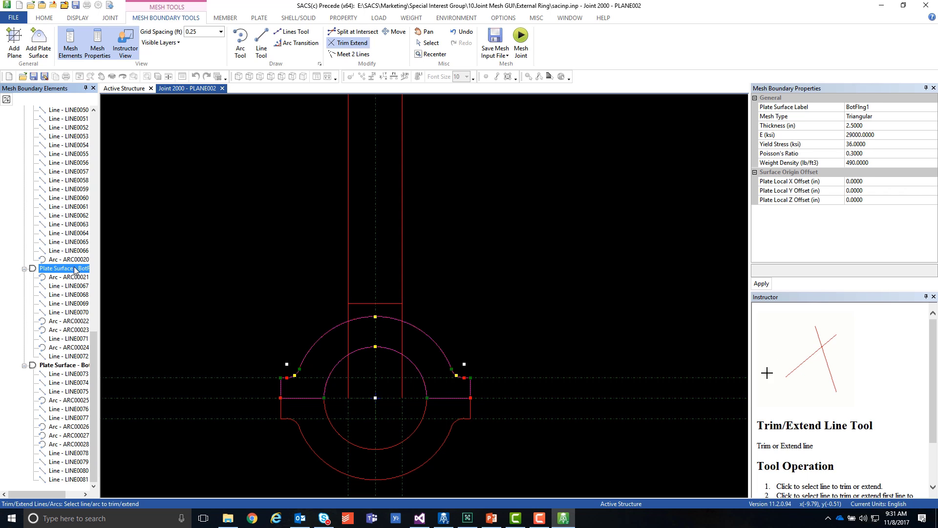
pyautogui.click(78, 364)
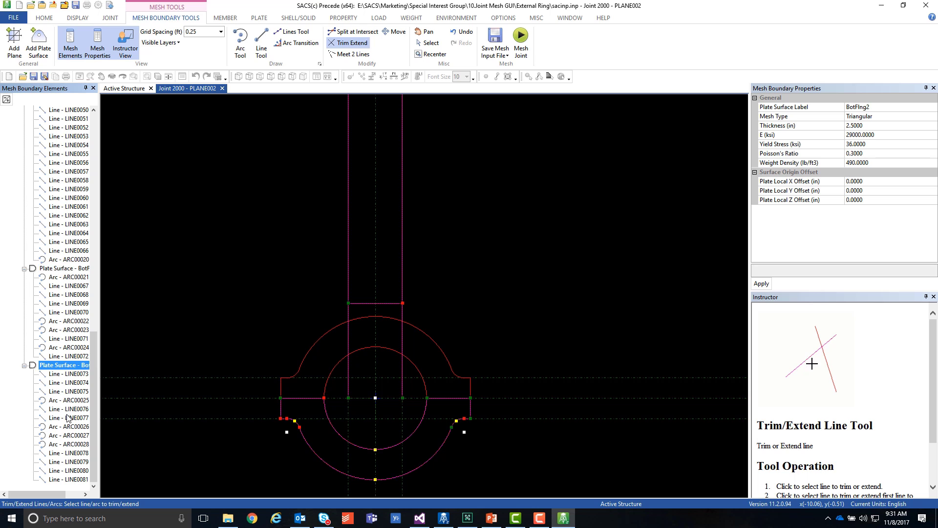
pyautogui.click(71, 462)
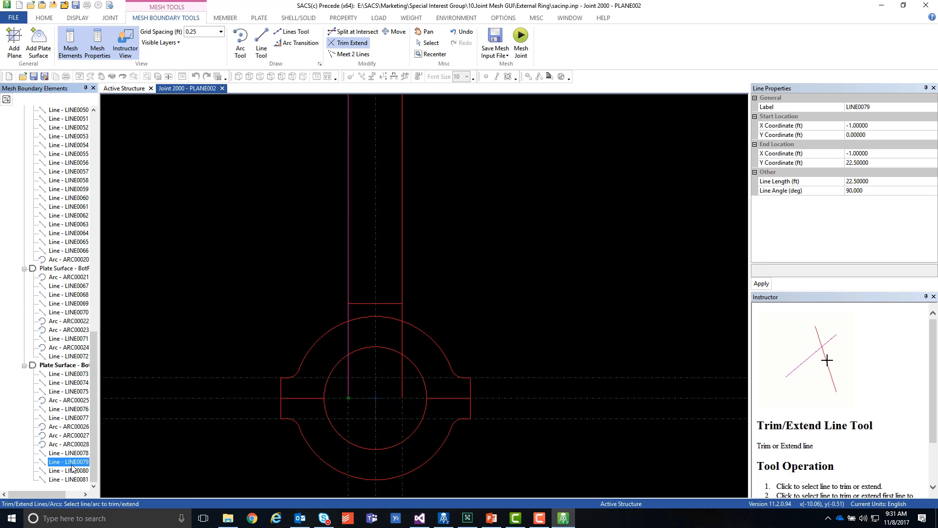
pyautogui.click(68, 365)
# Move LINE0079, LINE0080 and LINE0081 from the BotFlng2 plate surface to BotFlng1 and check both surfaces' contents
pyautogui.click(69, 463)
pyautogui.moveTo(70, 463); pyautogui.dragTo(79, 279)
pyautogui.scroll(-1, 78, 489)
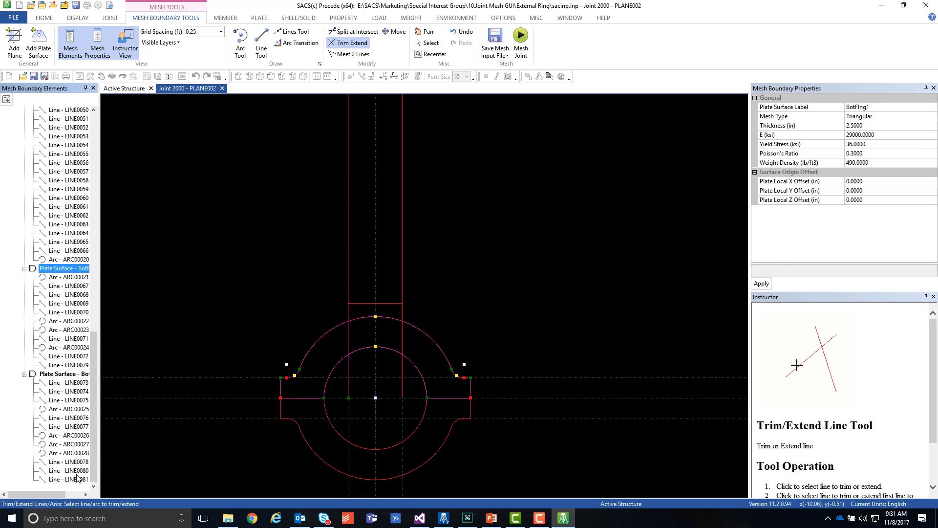
pyautogui.click(76, 471)
pyautogui.moveTo(76, 470); pyautogui.dragTo(78, 270)
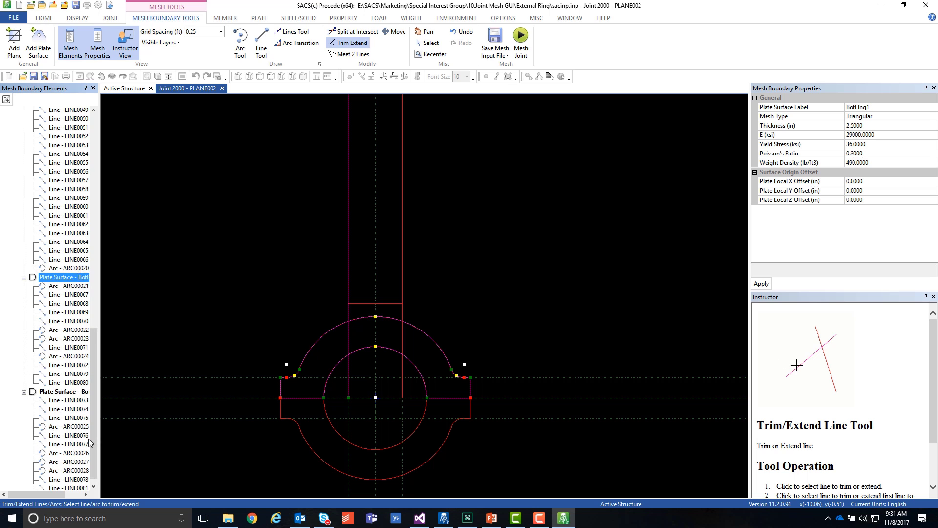
pyautogui.moveTo(73, 483); pyautogui.dragTo(78, 273)
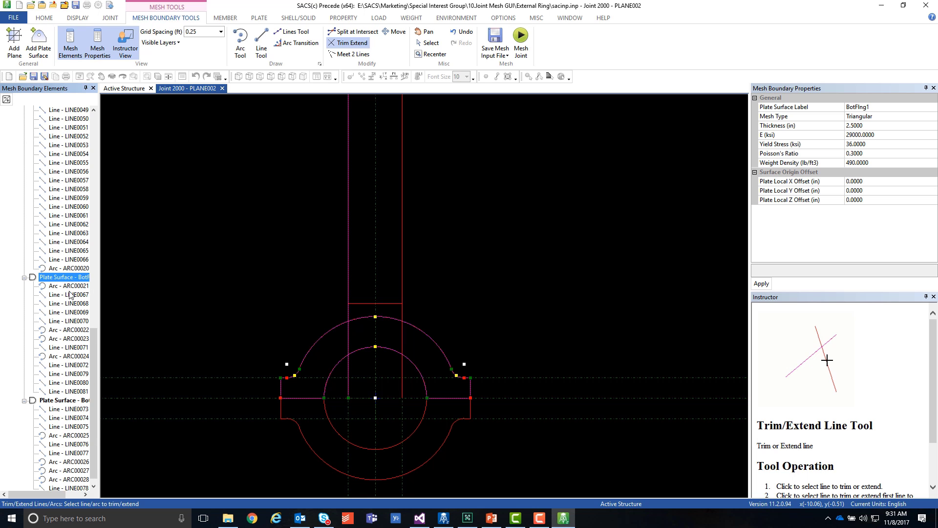
pyautogui.scroll(-1, 71, 322)
pyautogui.click(67, 392)
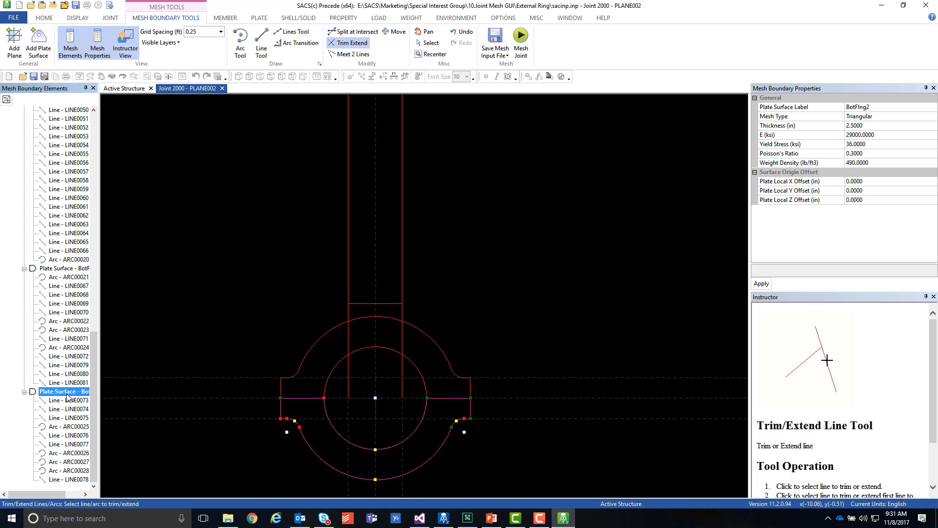
pyautogui.click(69, 269)
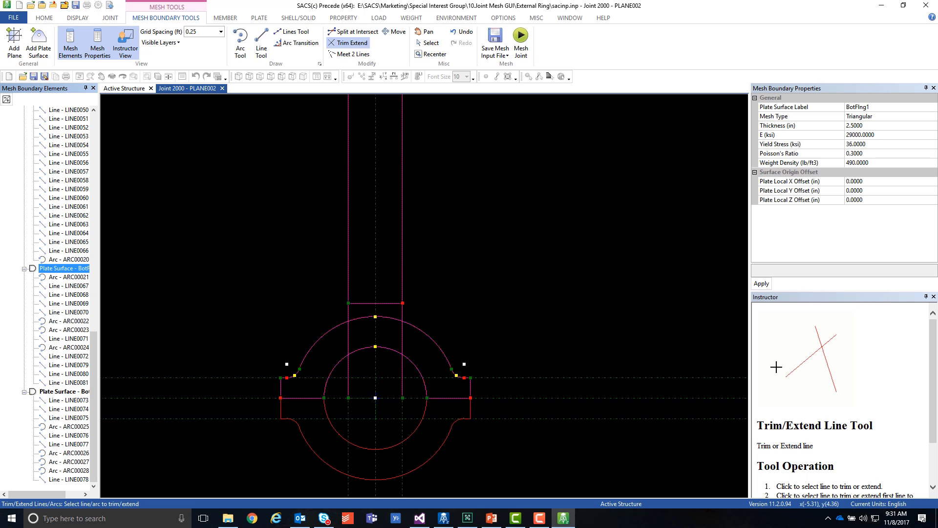
# Trim both duplicated vertical lines so they run only between the horizontal line and the ring's upper outer arc
pyautogui.scroll(1, 355, 451)
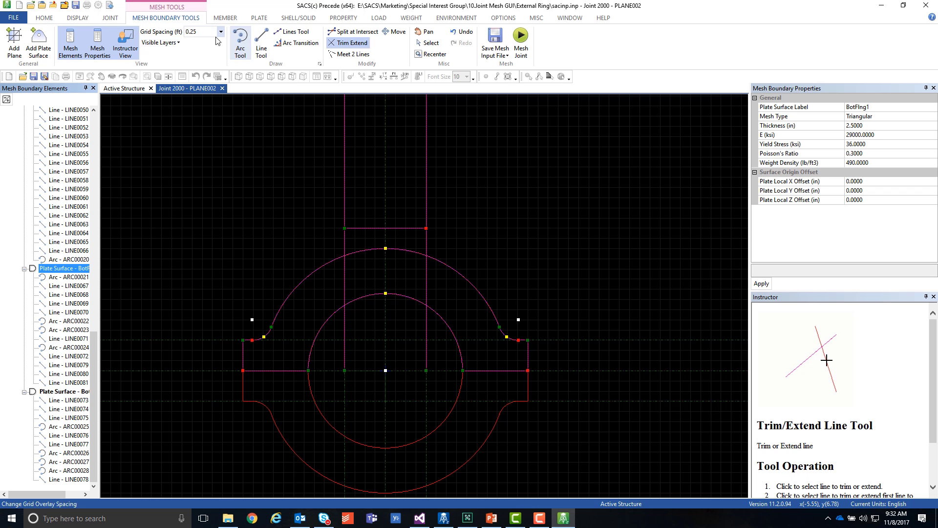
pyautogui.click(538, 147)
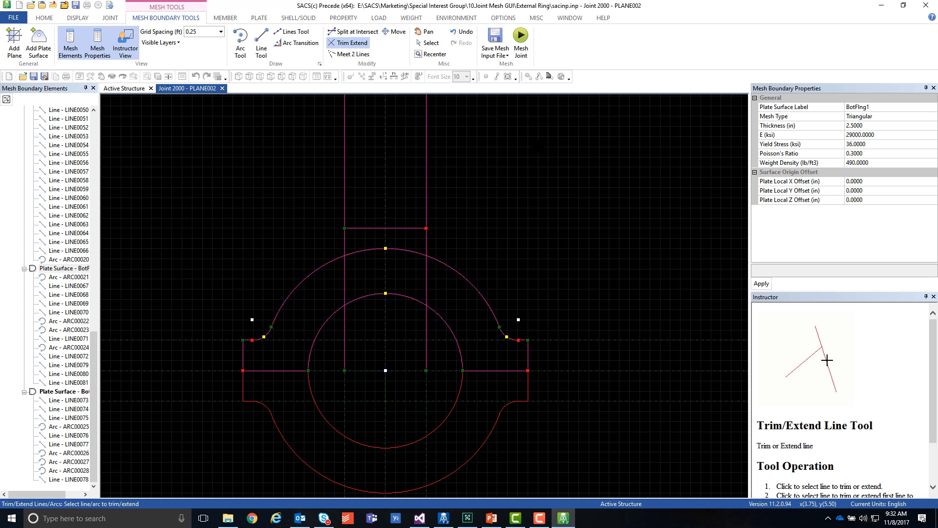
pyautogui.click(368, 55)
pyautogui.click(364, 45)
pyautogui.click(427, 242)
pyautogui.click(410, 228)
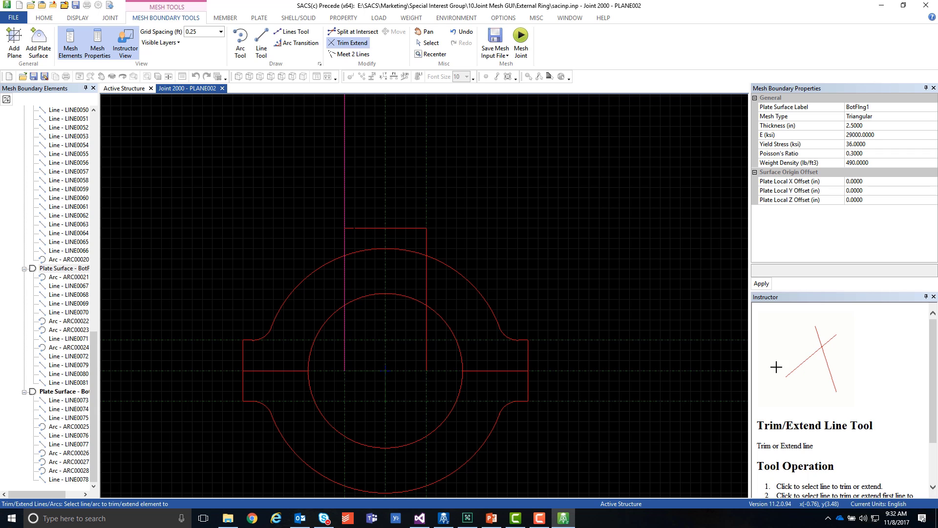
pyautogui.click(355, 229)
pyautogui.click(354, 253)
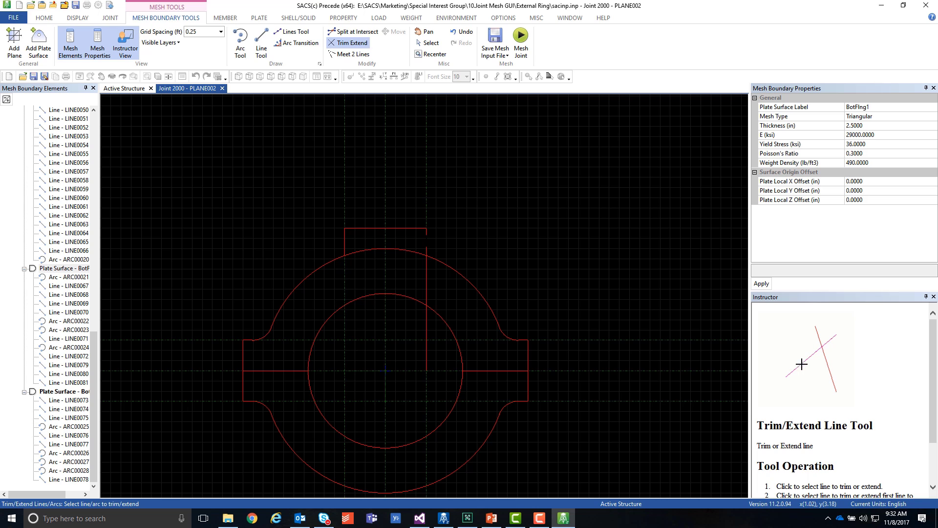
pyautogui.click(426, 242)
pyautogui.click(452, 268)
# Create a 0.5 ft radius arc transition between the vertical line at X 1 ft and the ring's upper outer arc
pyautogui.click(297, 42)
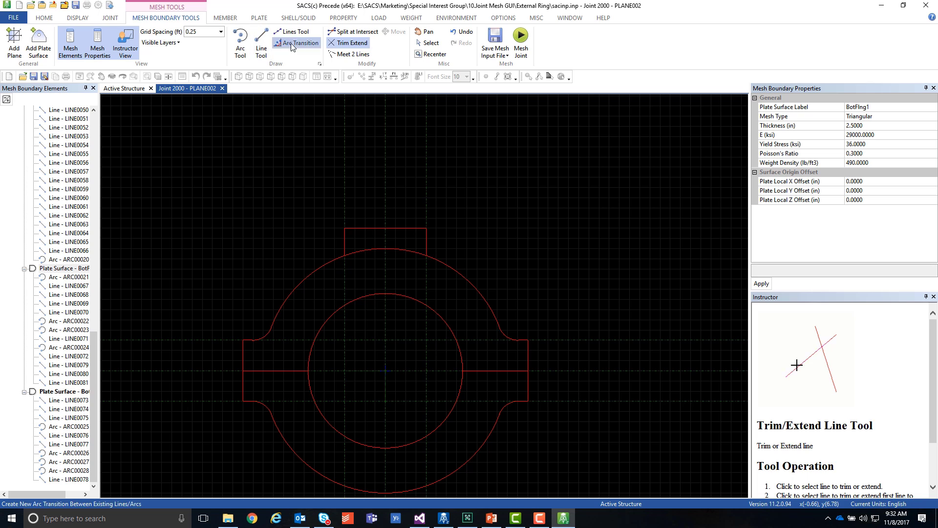
pyautogui.click(427, 239)
pyautogui.click(437, 259)
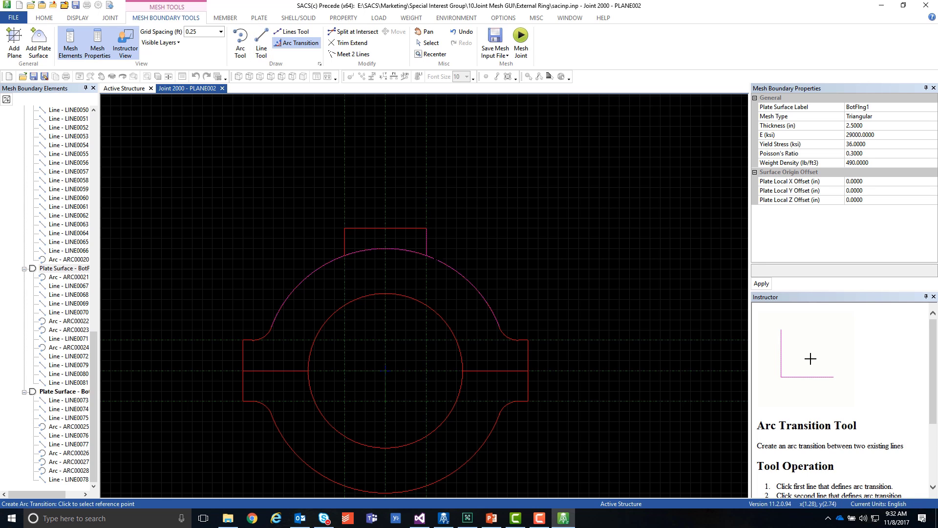
pyautogui.click(473, 252)
pyautogui.write('0.5')
pyautogui.press('Return')
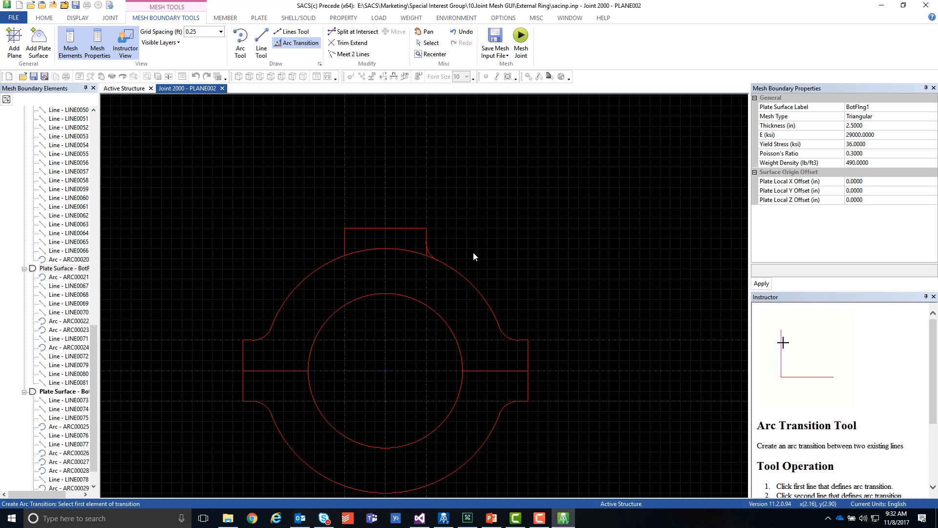
# Create a matching 0.5 ft radius arc transition between the vertical line at X -1 ft and the upper outer arc
pyautogui.click(345, 249)
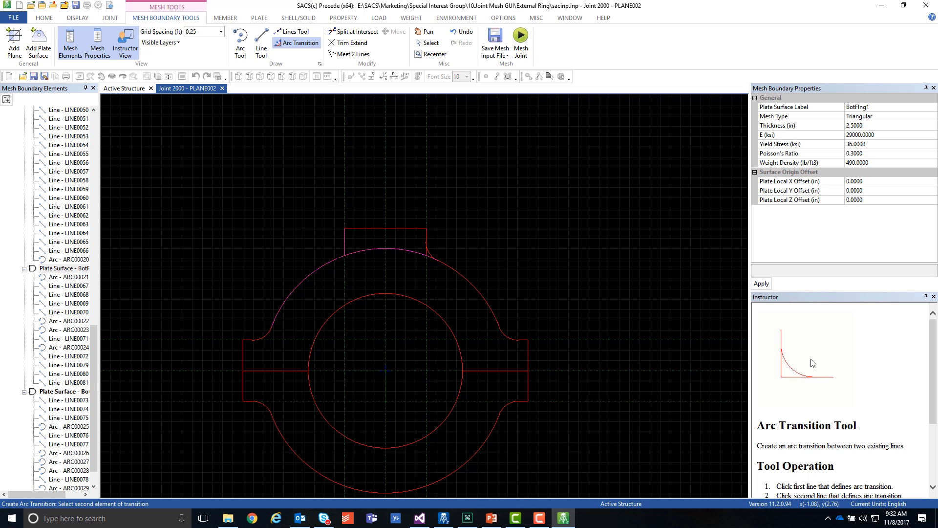
pyautogui.click(342, 258)
pyautogui.click(336, 242)
pyautogui.write('0.5')
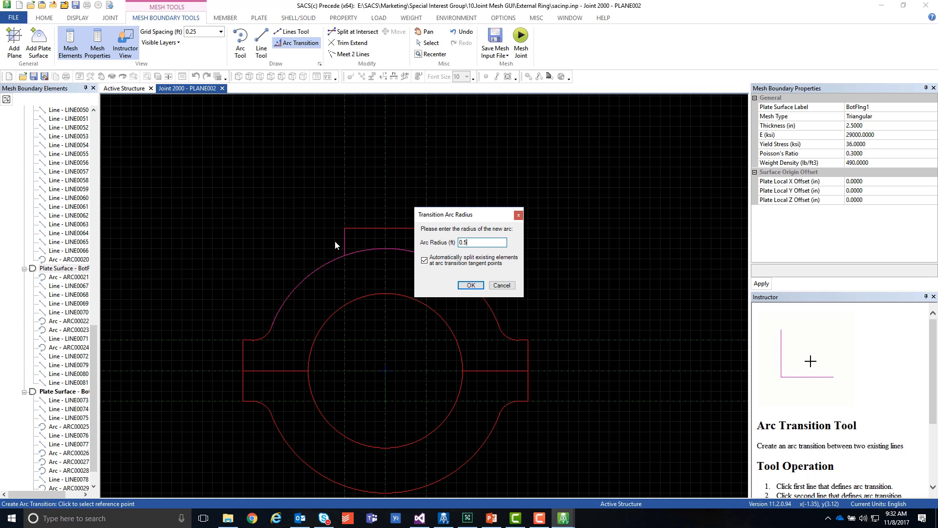
pyautogui.press('Return')
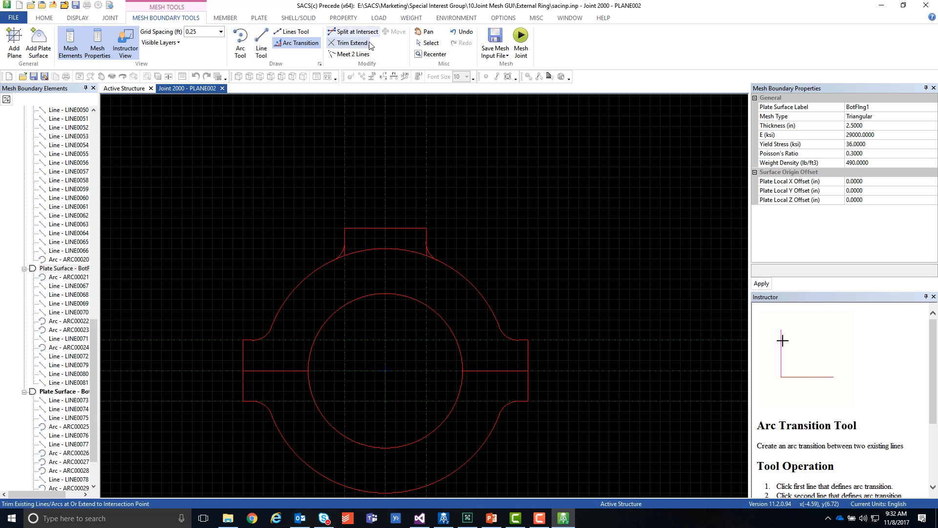
# Delete the outer arc segment under the new tab and the two leftover vertical stubs beside the arc transitions
pyautogui.click(428, 44)
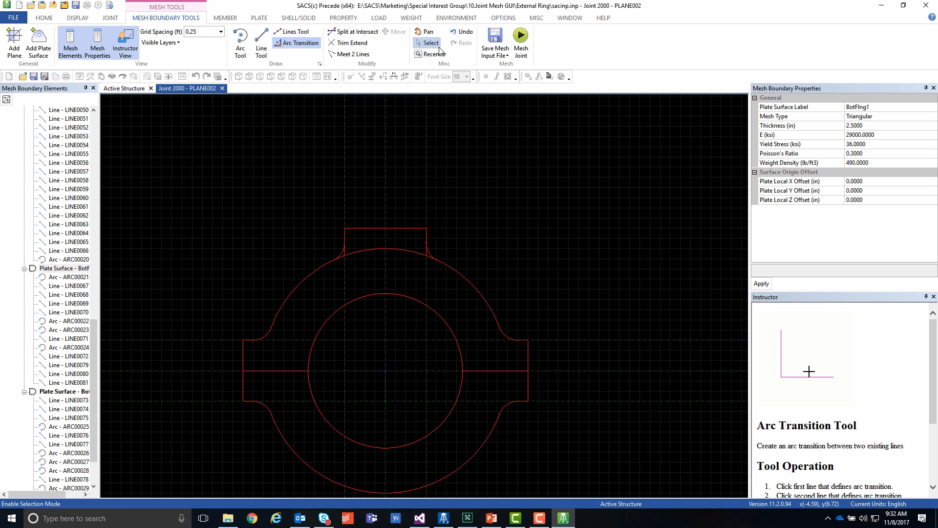
pyautogui.click(409, 252)
pyautogui.press('Delete')
pyautogui.click(426, 254)
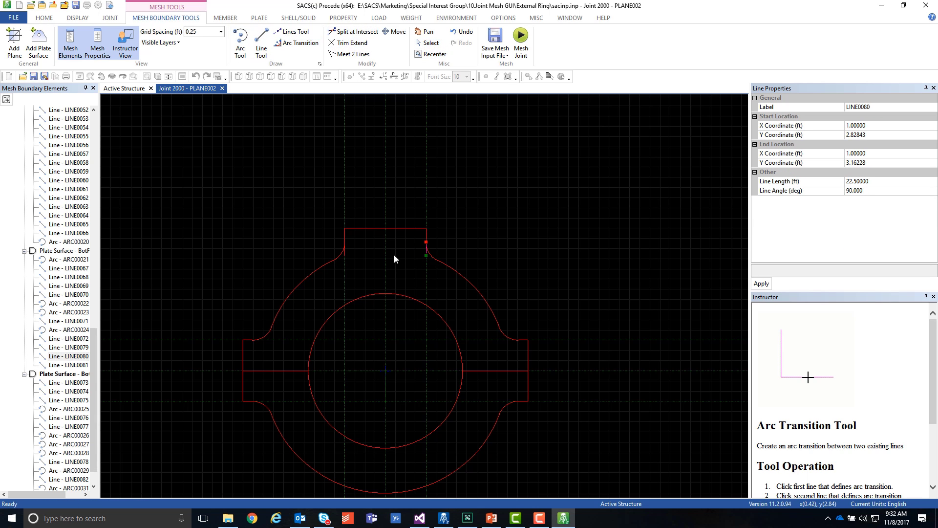
pyautogui.press('Delete')
pyautogui.click(345, 253)
pyautogui.press('Delete')
# Duplicate the vertical member lines below the ring into BotFlng2, keeping only the copies at X -1 ft and X 1 ft
pyautogui.scroll(-3, 425, 244)
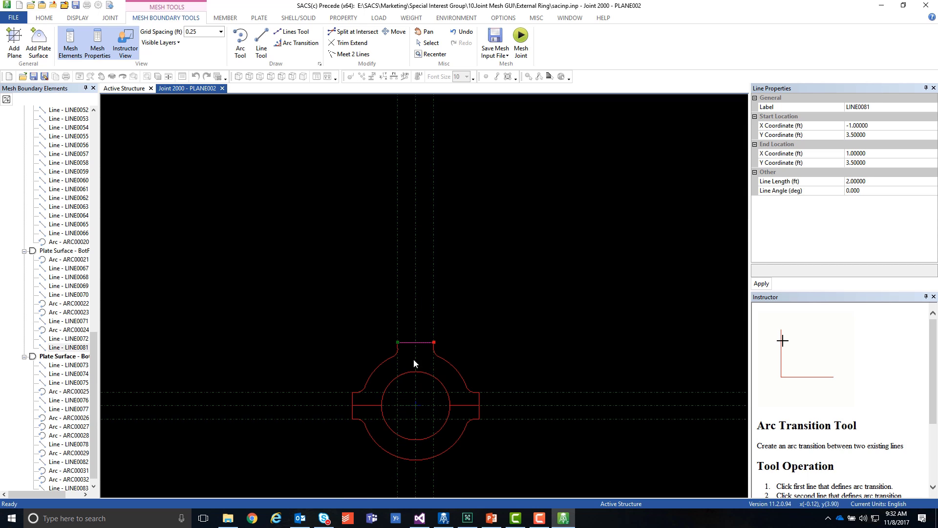
pyautogui.scroll(2, 424, 295)
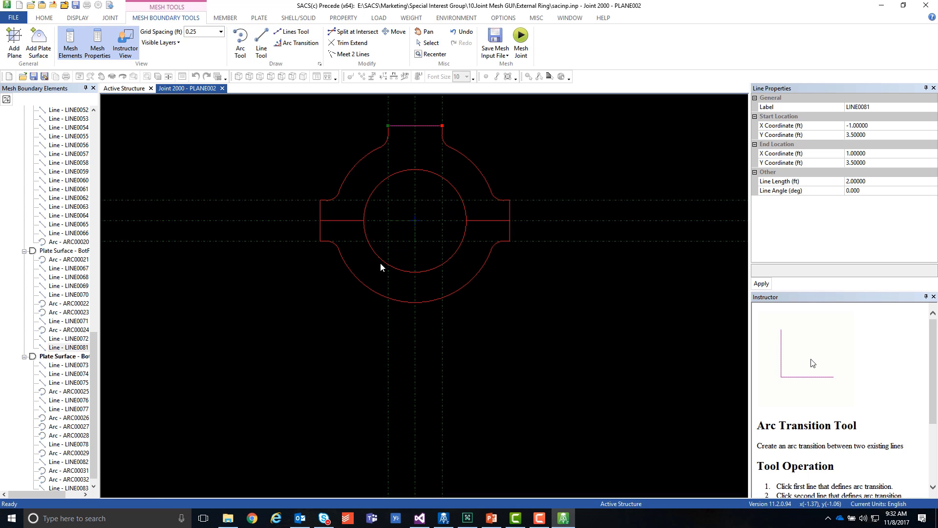
pyautogui.click(387, 316)
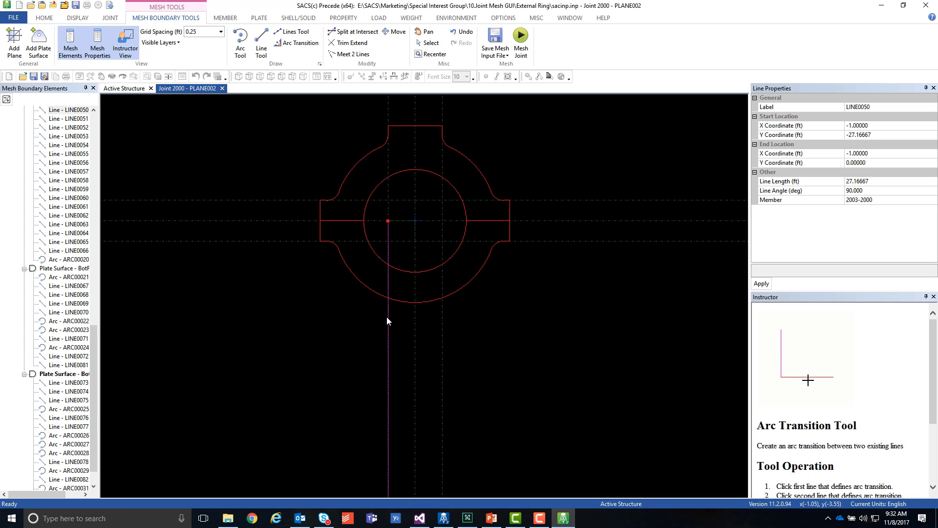
pyautogui.click(415, 325)
pyautogui.rightClick(415, 326)
pyautogui.click(426, 333)
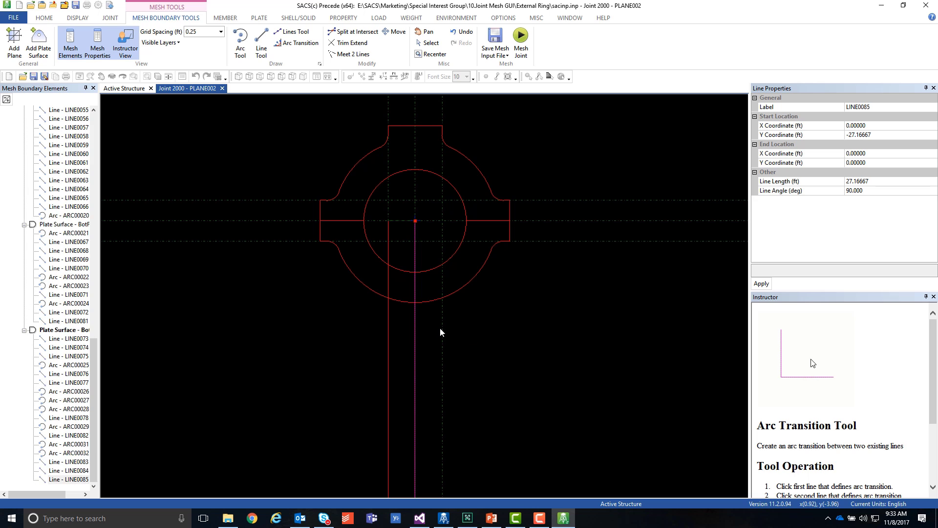
pyautogui.rightClick(439, 327)
pyautogui.click(447, 332)
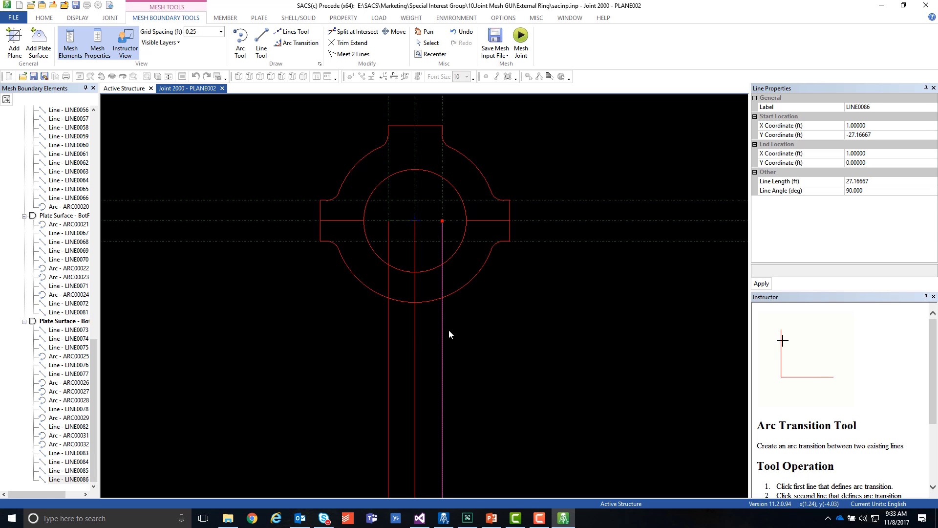
pyautogui.click(415, 334)
pyautogui.press('Delete')
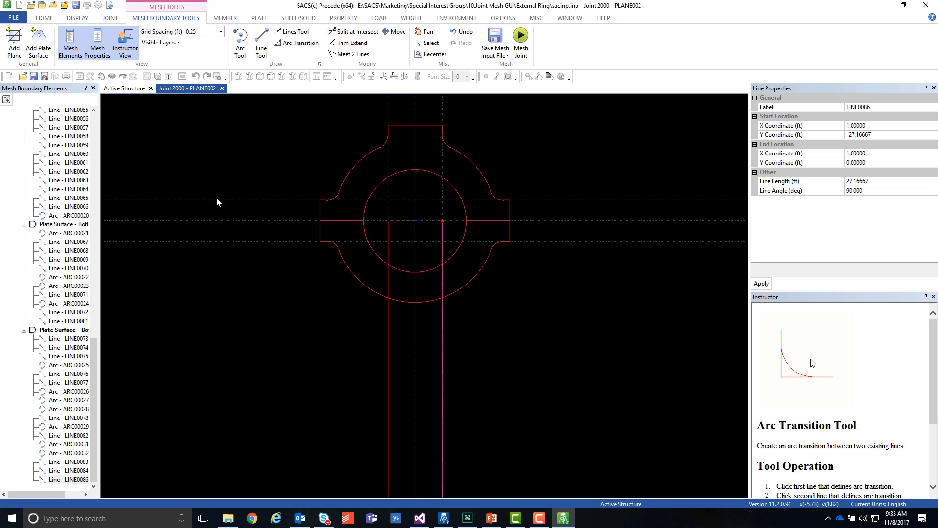
# Reassign the upper tab's fillet arc at X -1 ft (ARC00031) and its adjoining outer ring arc (ARC00032) from BotFlng2 to BotFlng1
pyautogui.click(73, 331)
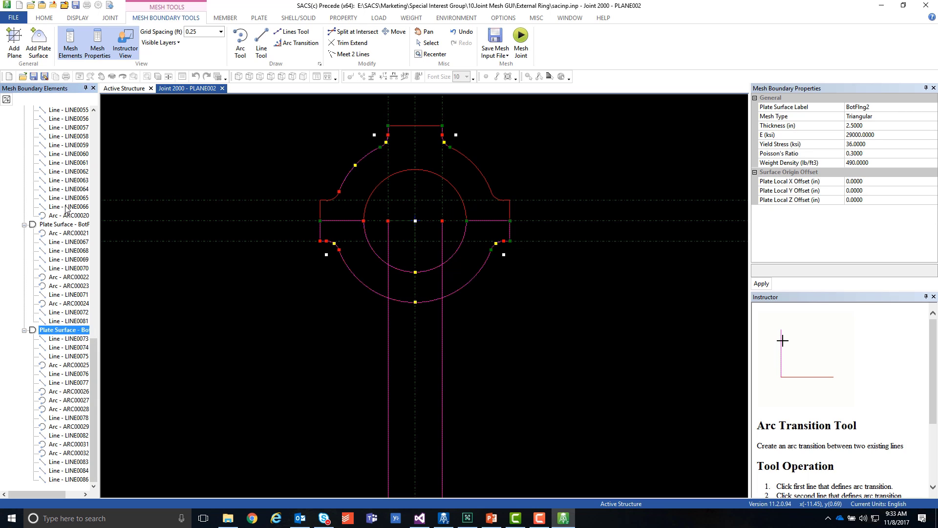
pyautogui.click(61, 225)
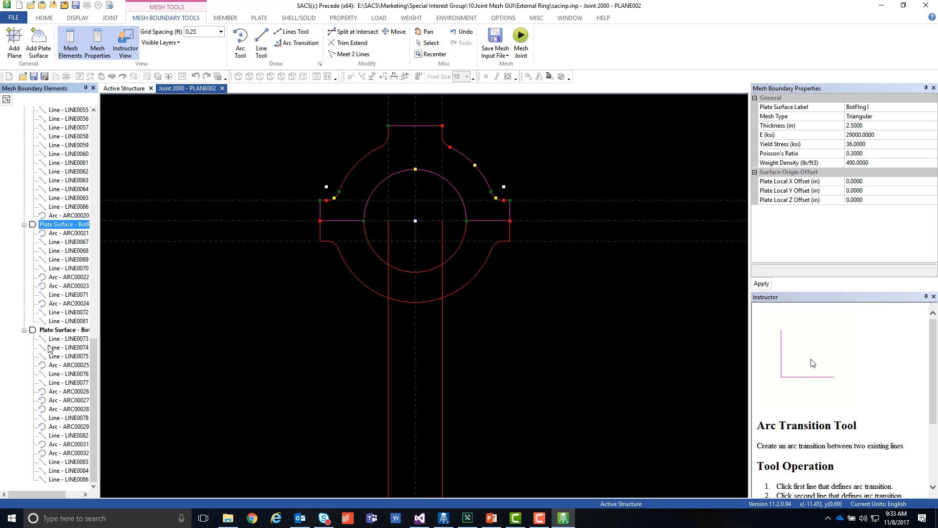
pyautogui.click(63, 330)
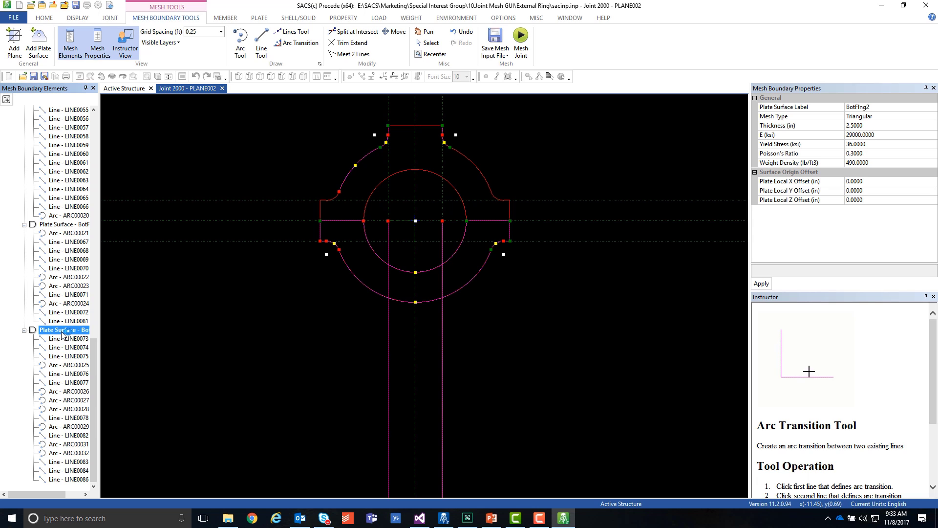
pyautogui.click(63, 462)
pyautogui.press('Up')
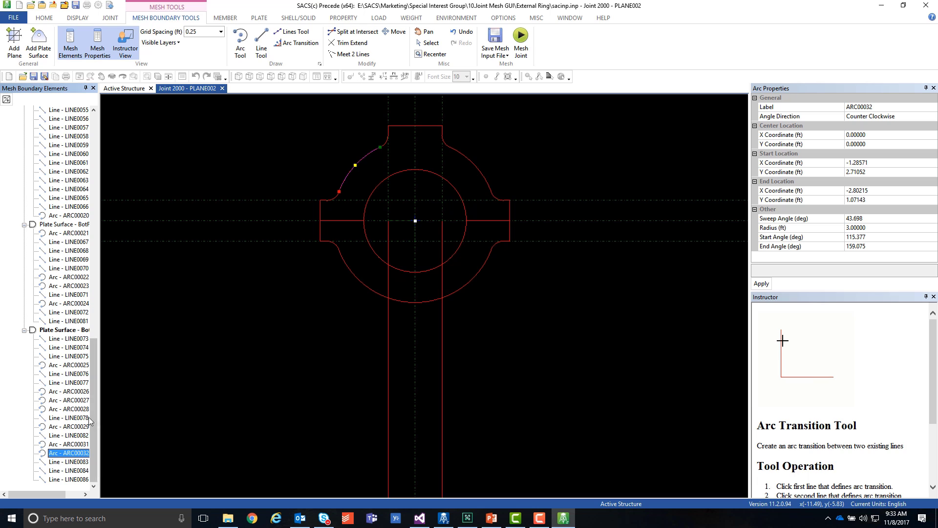
pyautogui.click(49, 329)
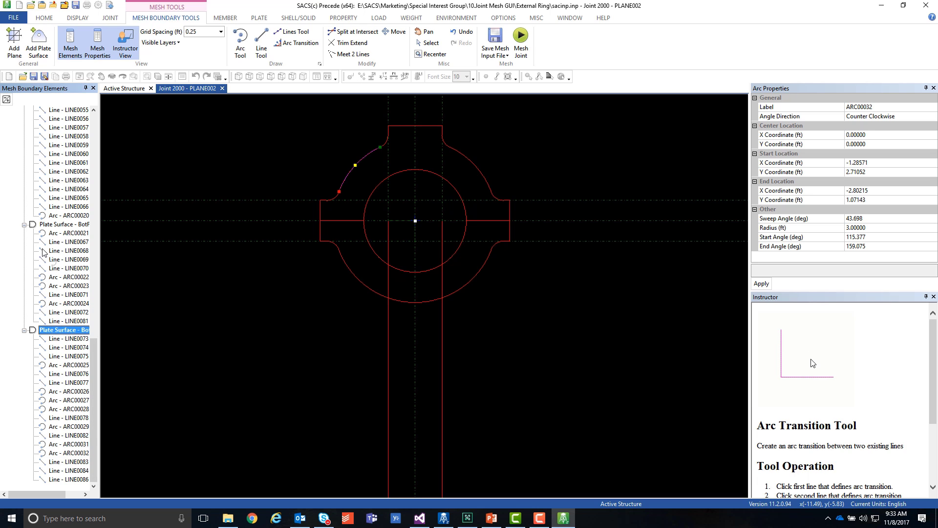
pyautogui.click(62, 225)
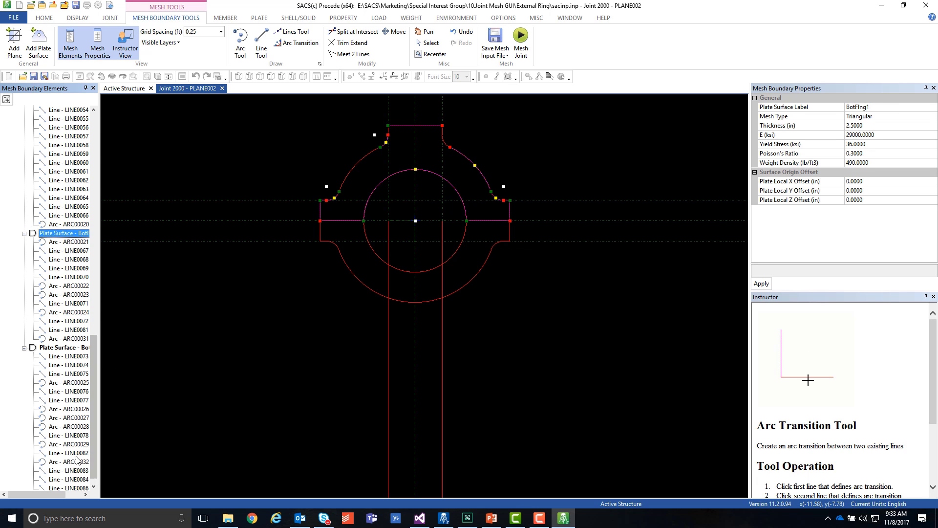
pyautogui.click(79, 456)
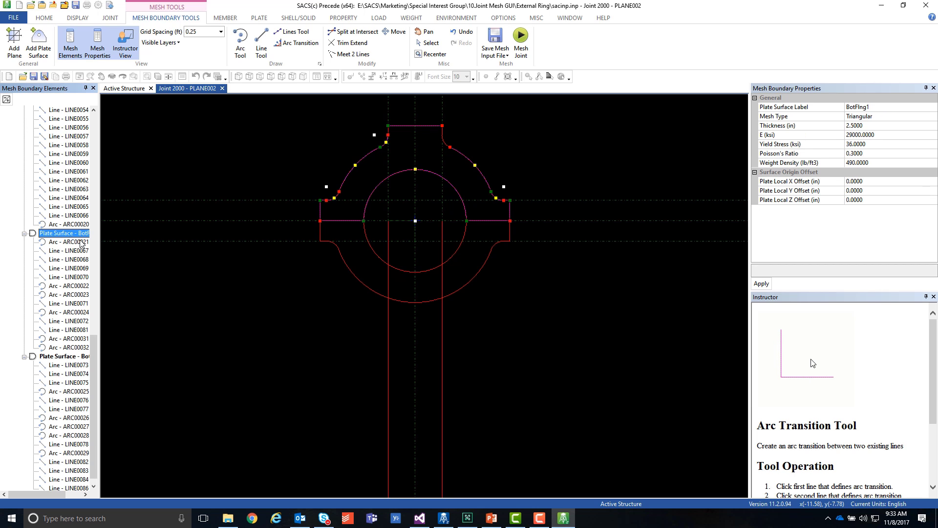
# Reassign the upper tab's two short vertical lines, LINE0083 and LINE0082, from BotFlng2 to BotFlng1
pyautogui.click(74, 463)
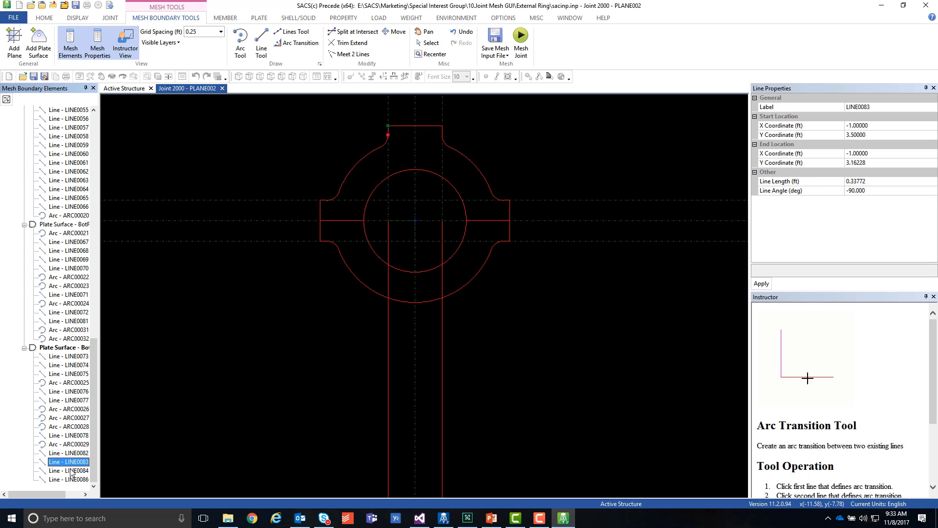
pyautogui.moveTo(76, 460); pyautogui.dragTo(63, 223)
pyautogui.click(75, 462)
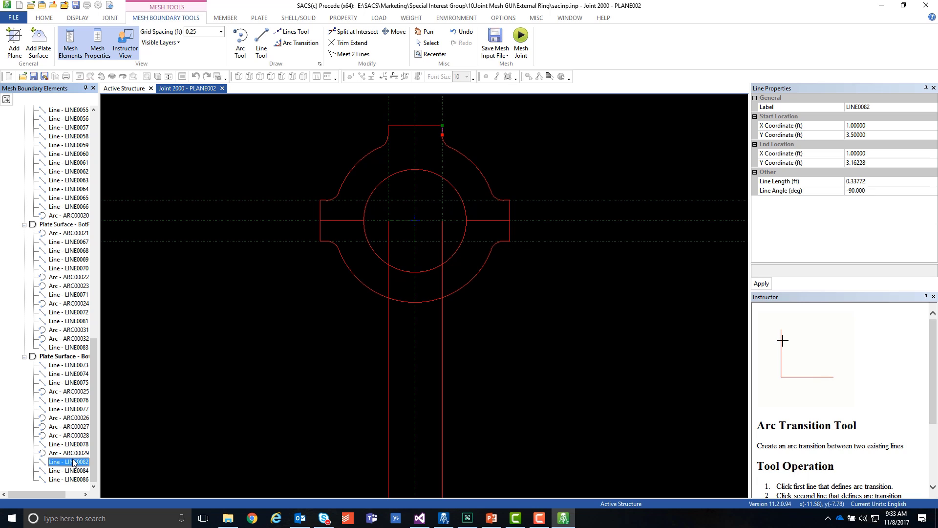
pyautogui.click(71, 357)
pyautogui.click(73, 462)
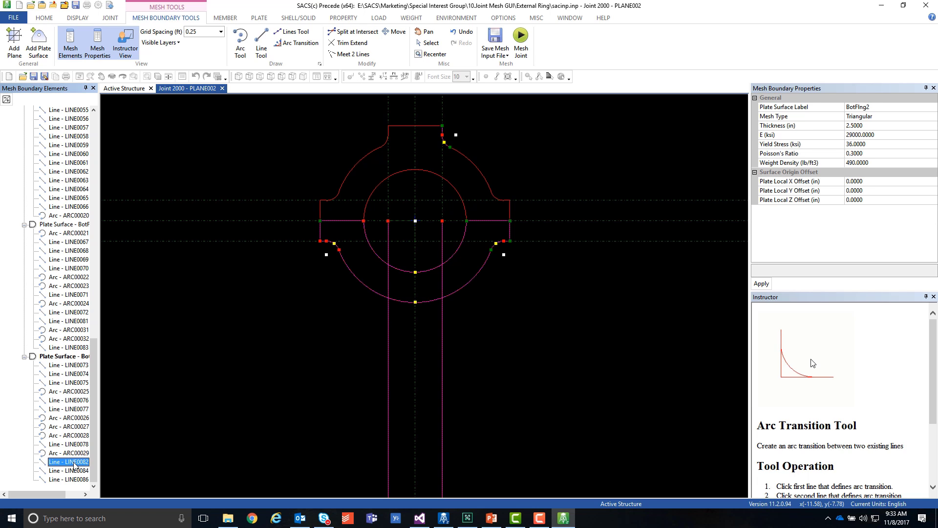
pyautogui.moveTo(72, 461); pyautogui.dragTo(65, 224)
# Reassign the upper tab's fillet arc ARC00029 to BotFlng1 and check the boundary elements of both bottom flange surfaces
pyautogui.click(72, 463)
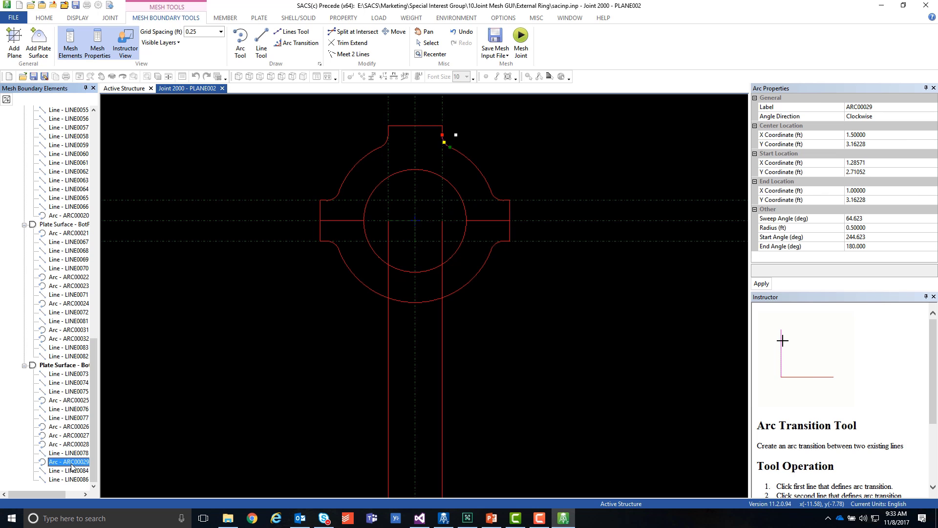
pyautogui.moveTo(86, 331); pyautogui.dragTo(68, 225)
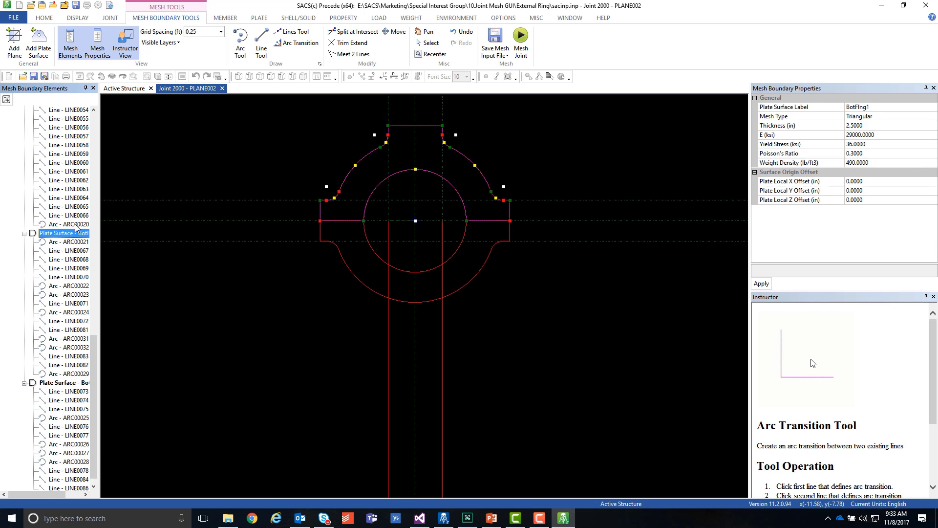
pyautogui.click(74, 471)
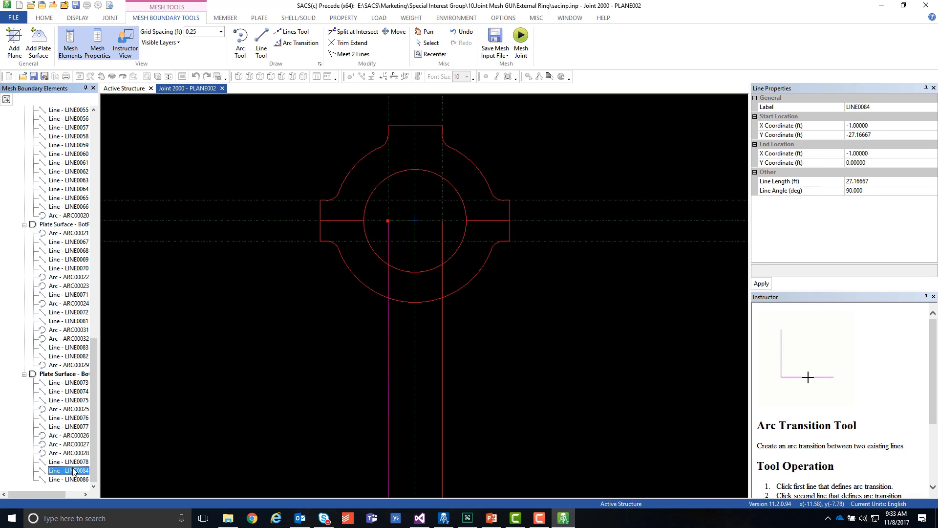
pyautogui.click(73, 374)
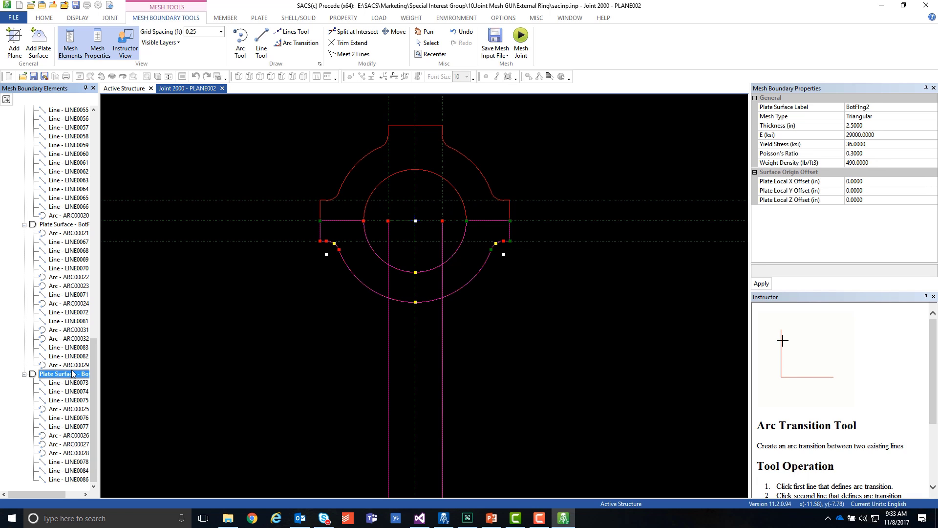
pyautogui.click(71, 225)
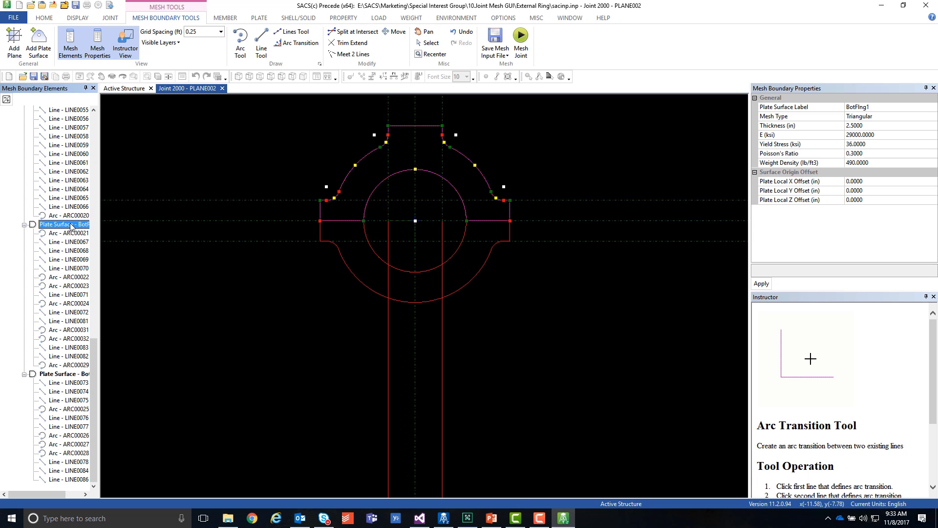
pyautogui.click(61, 374)
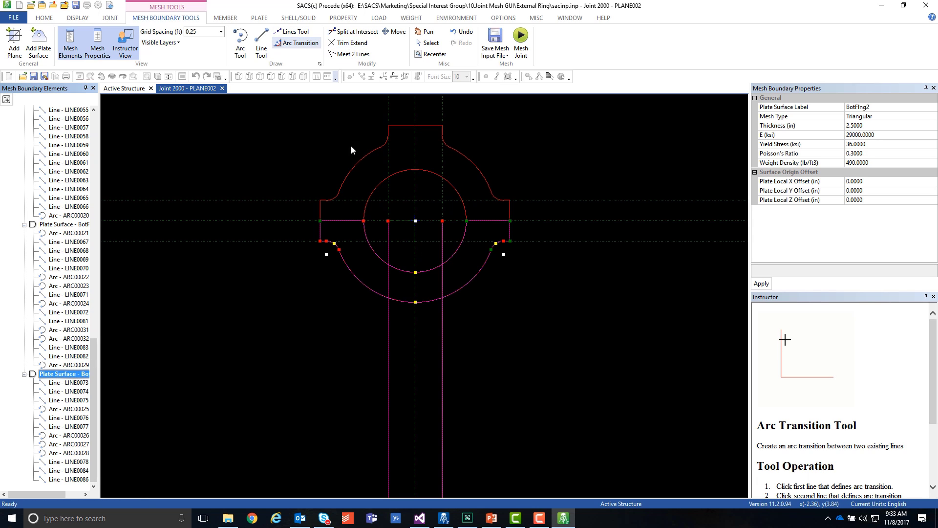
# Draw a horizontal line below the ring from (-1, -3.5) ft to (1, -3.5) ft
pyautogui.click(264, 40)
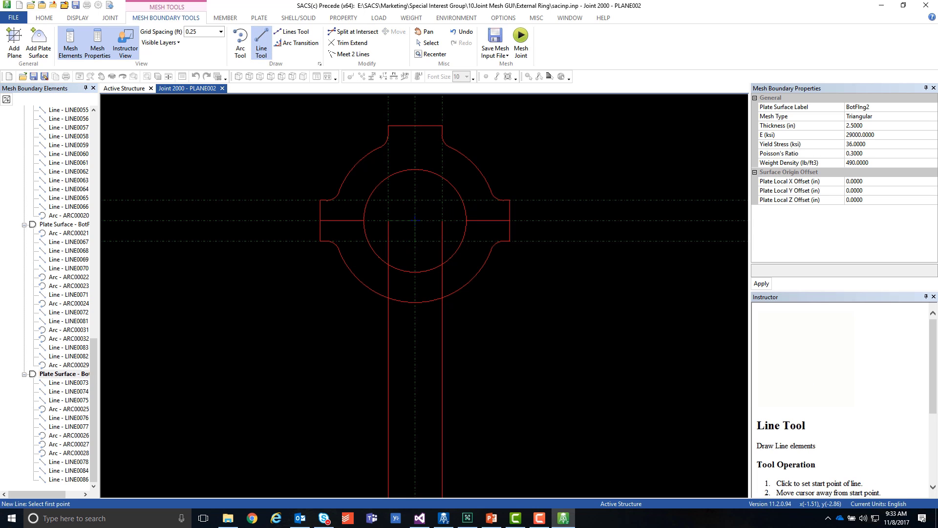
pyautogui.click(388, 315)
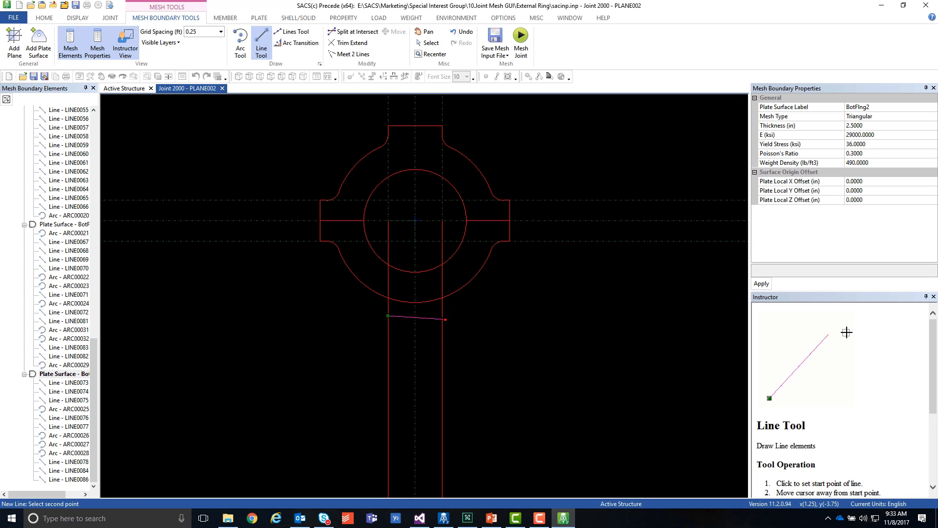
pyautogui.click(443, 315)
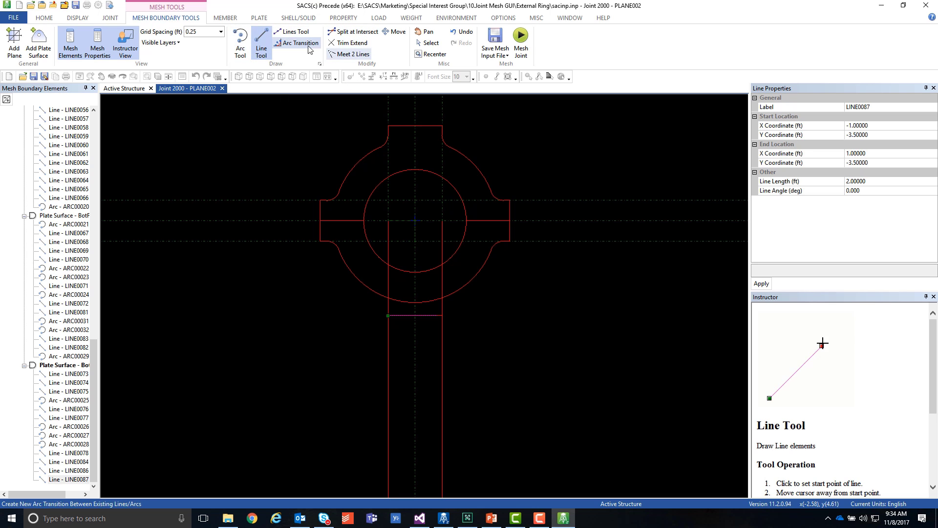
# Trim both duplicated lower vertical lines to end at the horizontal line at Y -3.5 ft
pyautogui.click(348, 42)
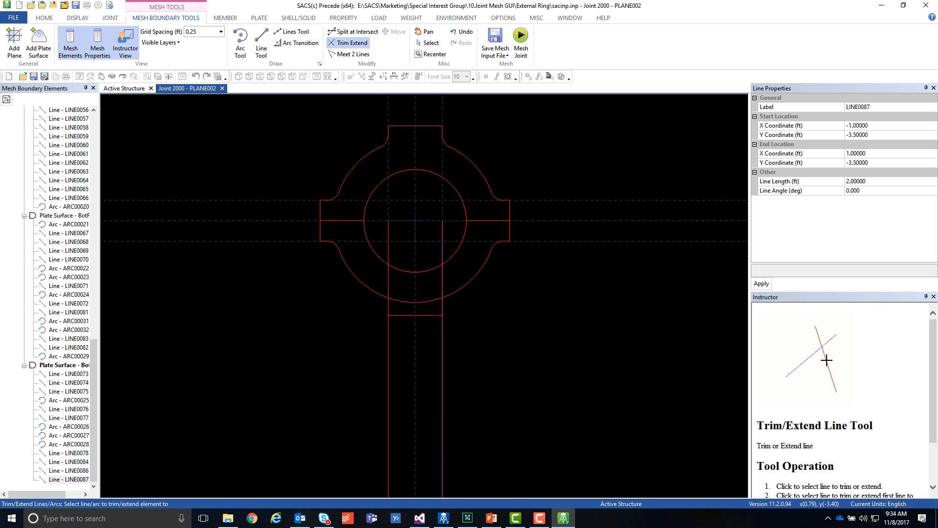
pyautogui.click(435, 55)
pyautogui.click(506, 281)
pyautogui.click(397, 314)
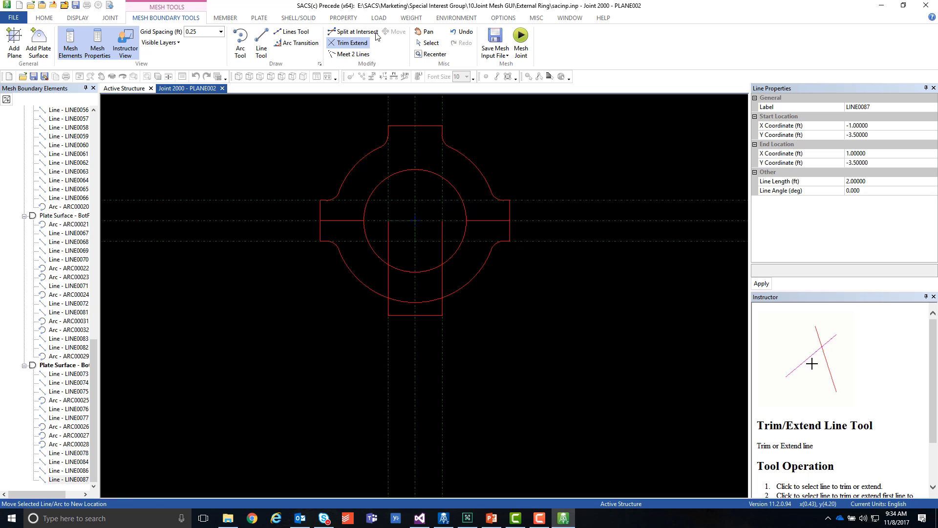
# Create a 0.5 ft radius arc transition between the lower vertical line at X 1 ft and the ring's lower outer arc
pyautogui.click(288, 43)
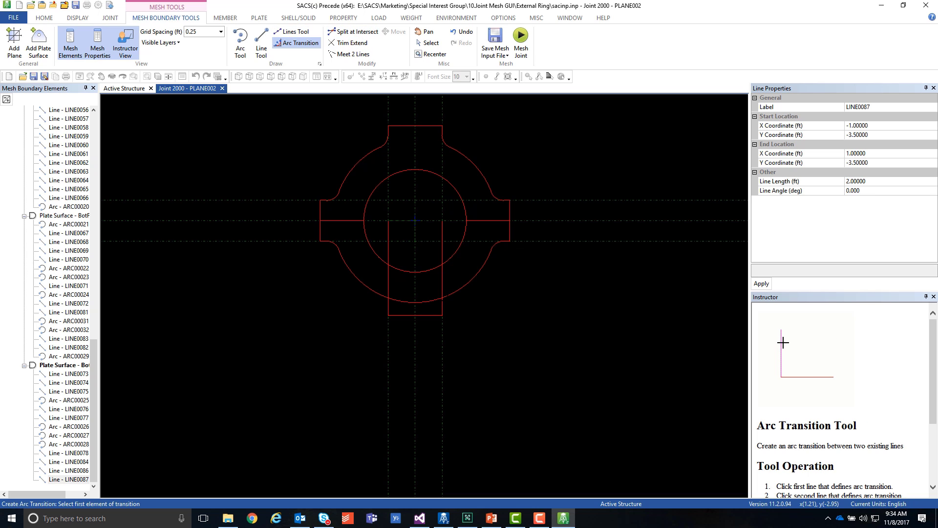
pyautogui.click(443, 296)
pyautogui.click(450, 295)
pyautogui.click(463, 310)
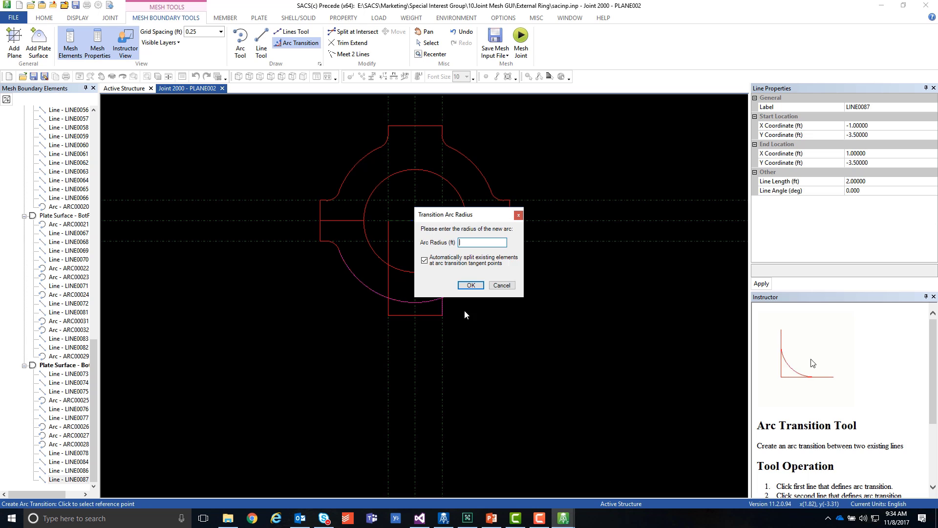
pyautogui.write('0.5')
pyautogui.press('Return')
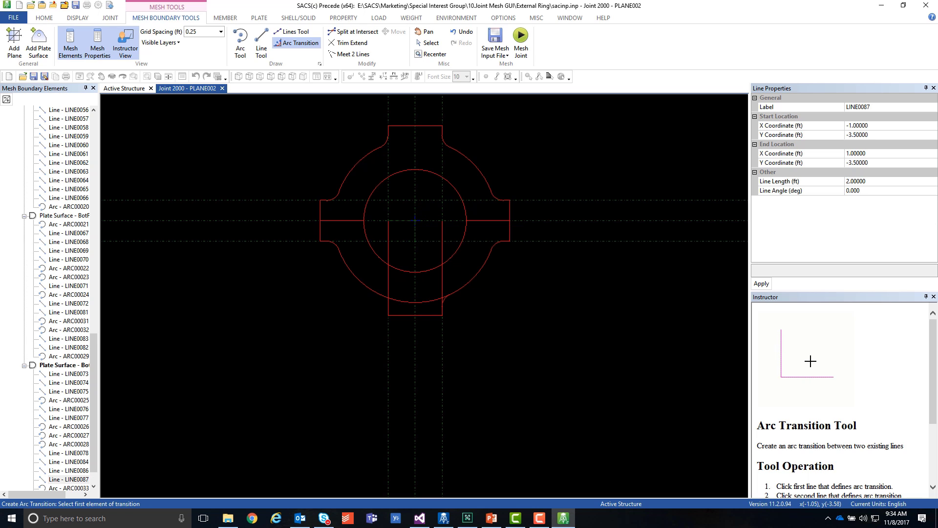
# Create a matching 0.5 ft radius arc transition between the lower vertical line at X -1 ft and the lower outer arc
pyautogui.click(386, 308)
pyautogui.click(383, 294)
pyautogui.click(370, 324)
pyautogui.write('0.5')
pyautogui.press('Return')
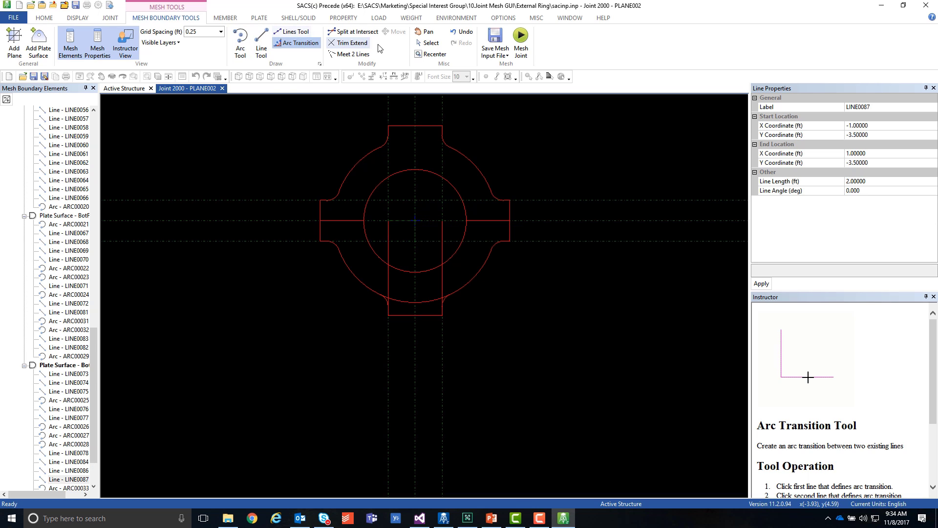
# Delete the two vertical segments inside the ring and the outer arc segment between the lower tab's arc transitions
pyautogui.click(422, 45)
pyautogui.click(442, 280)
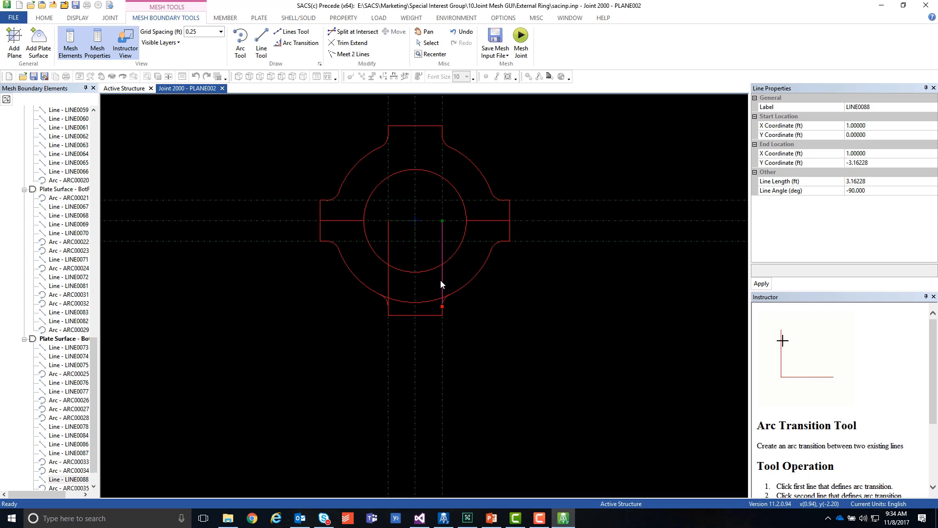
pyautogui.press('Delete')
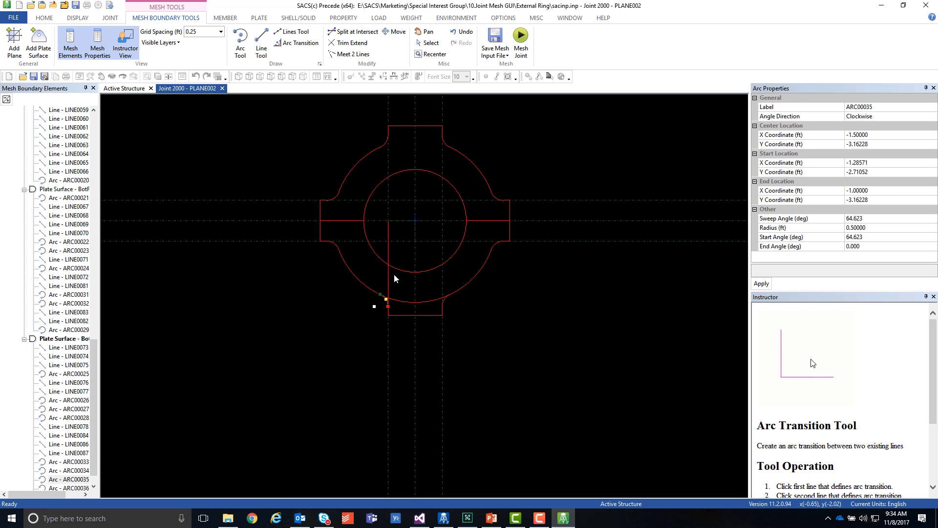
pyautogui.click(390, 275)
pyautogui.press('Delete')
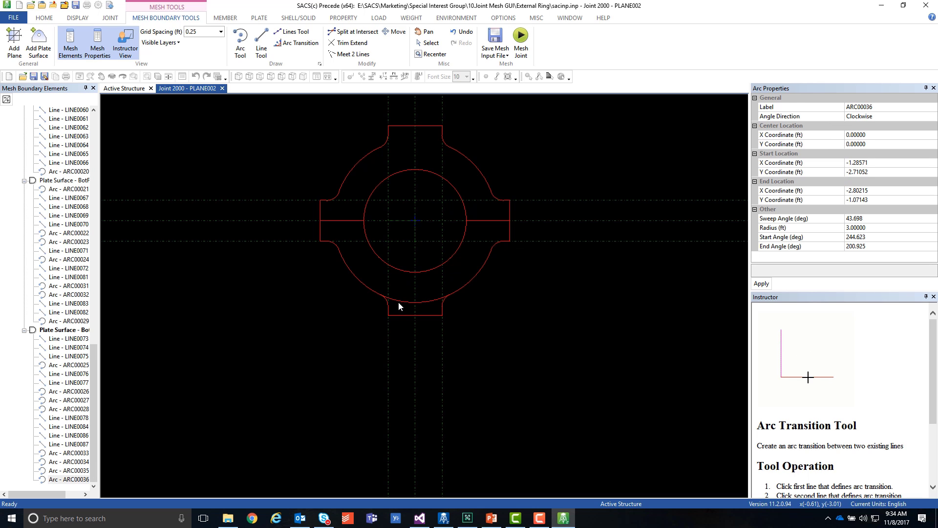
pyautogui.click(401, 301)
pyautogui.press('Delete')
pyautogui.click(545, 303)
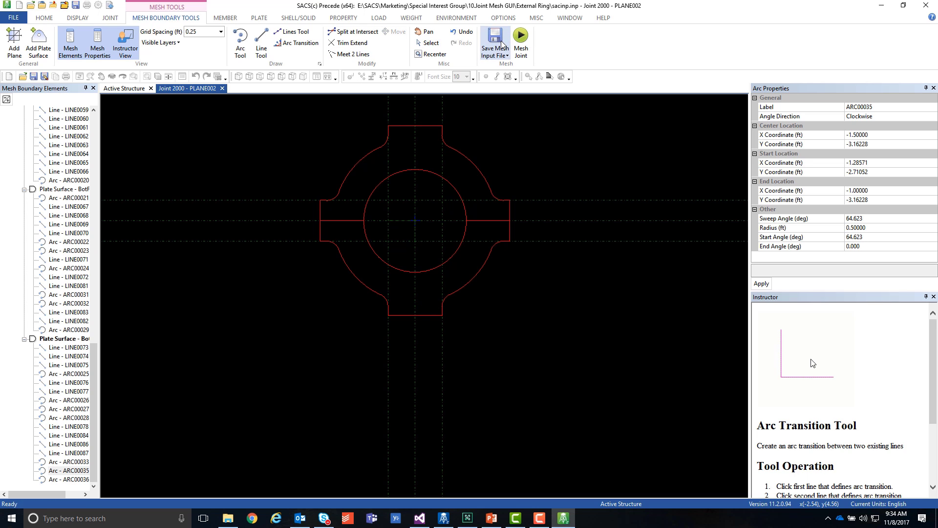
# Mesh joint 2000 and inspect the generated mesh up close around the chord and flanges
pyautogui.click(521, 38)
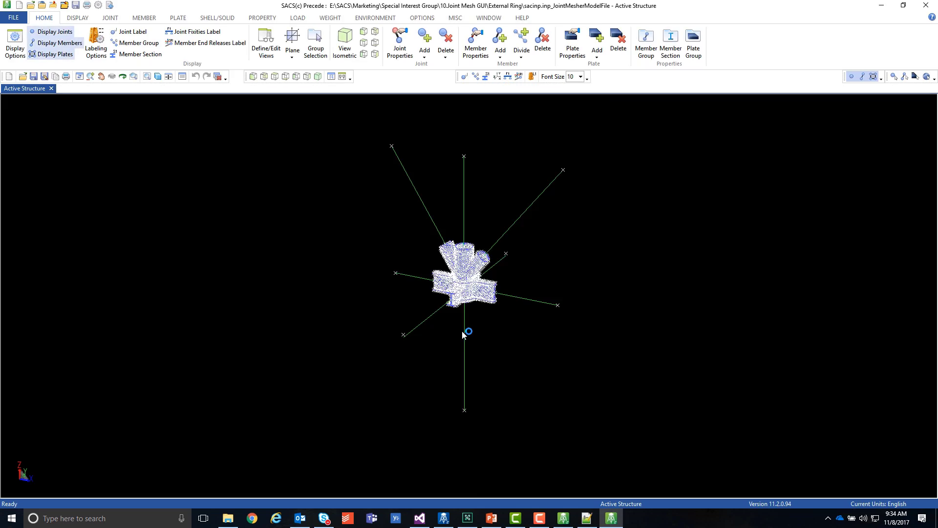
pyautogui.scroll(10, 462, 329)
pyautogui.moveTo(456, 310); pyautogui.dragTo(395, 321, button='middle')
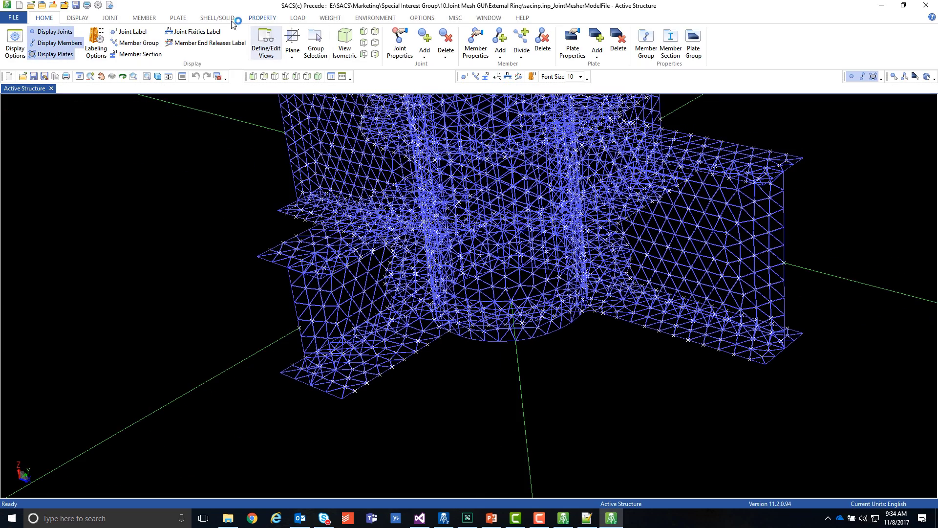
# Display only the XY structural plane through a bottom flange joint at Z -2.01567 ft and inspect the ring mesh
pyautogui.click(78, 18)
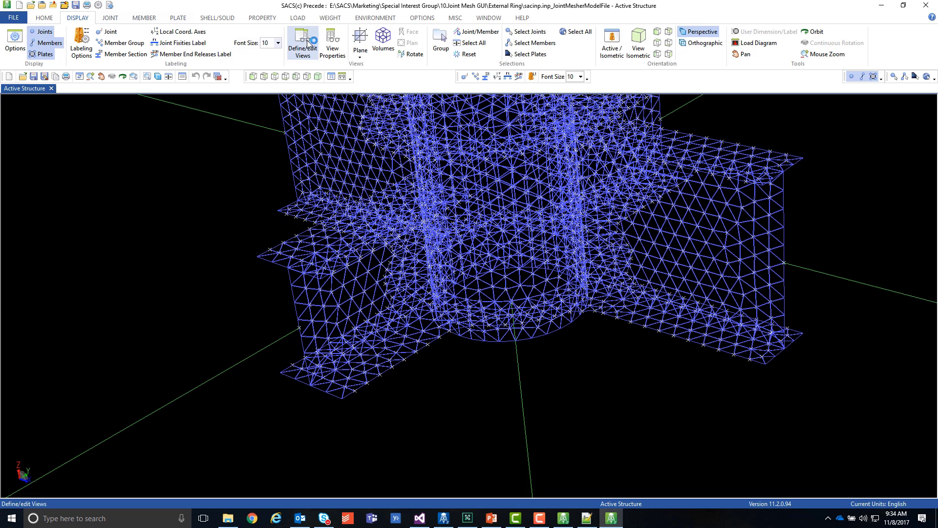
pyautogui.click(360, 47)
pyautogui.click(391, 86)
pyautogui.click(703, 352)
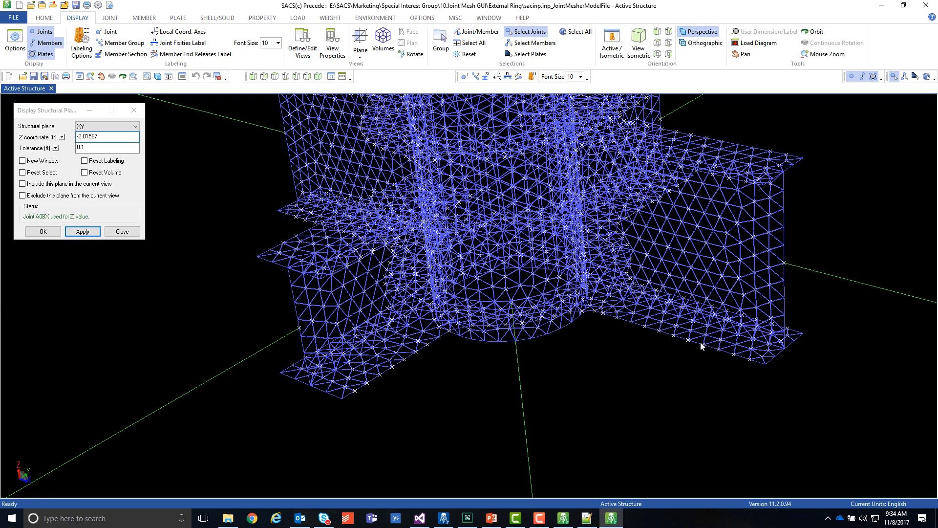
pyautogui.scroll(2, 411, 259)
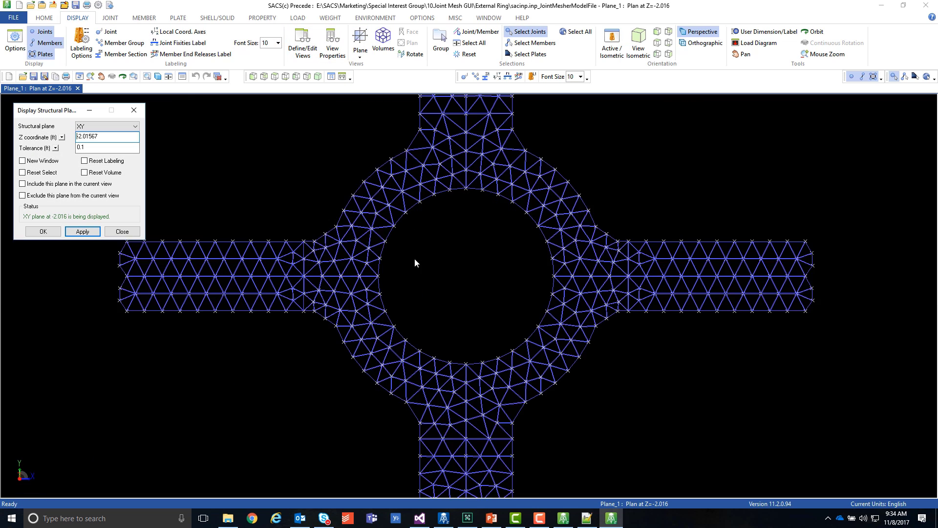
pyautogui.scroll(-4, 415, 261)
pyautogui.scroll(-2, 438, 291)
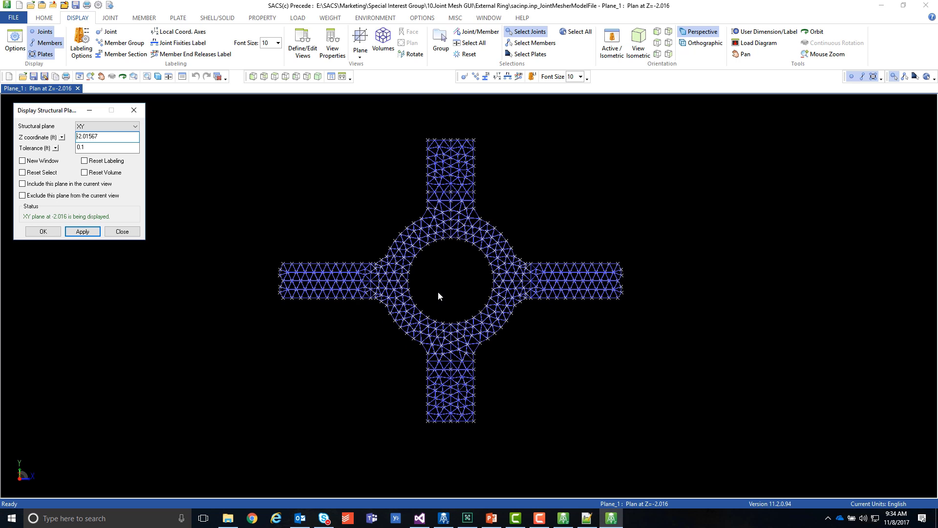
pyautogui.moveTo(438, 291); pyautogui.dragTo(441, 261, button='middle')
pyautogui.scroll(-1, 441, 261)
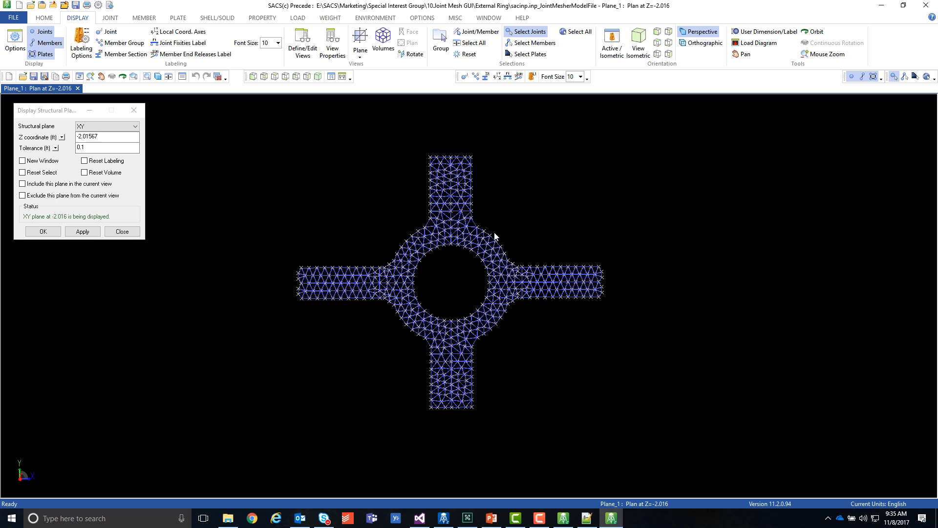
pyautogui.moveTo(465, 325); pyautogui.dragTo(562, 202, button='middle')
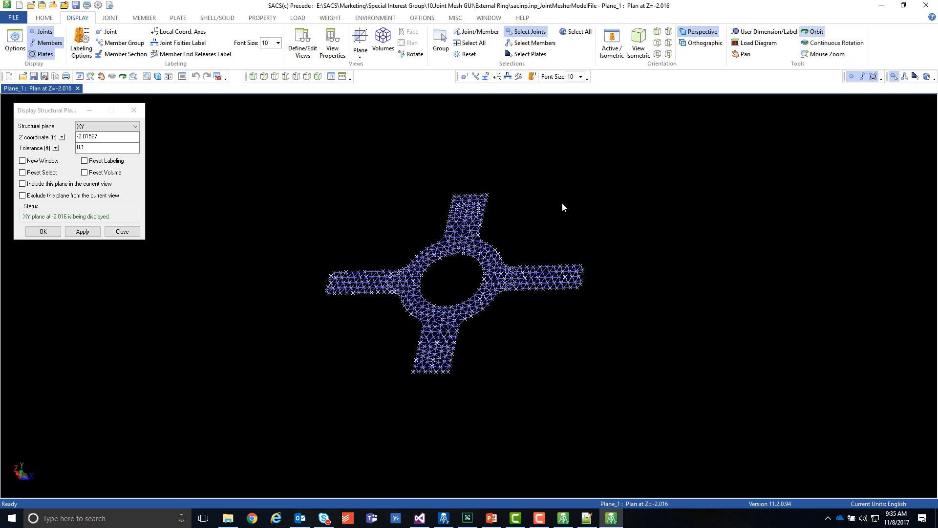
# Close the meshed model and minimize the mesh listing file to return to the joint's mesh boundary drawing
pyautogui.click(926, 6)
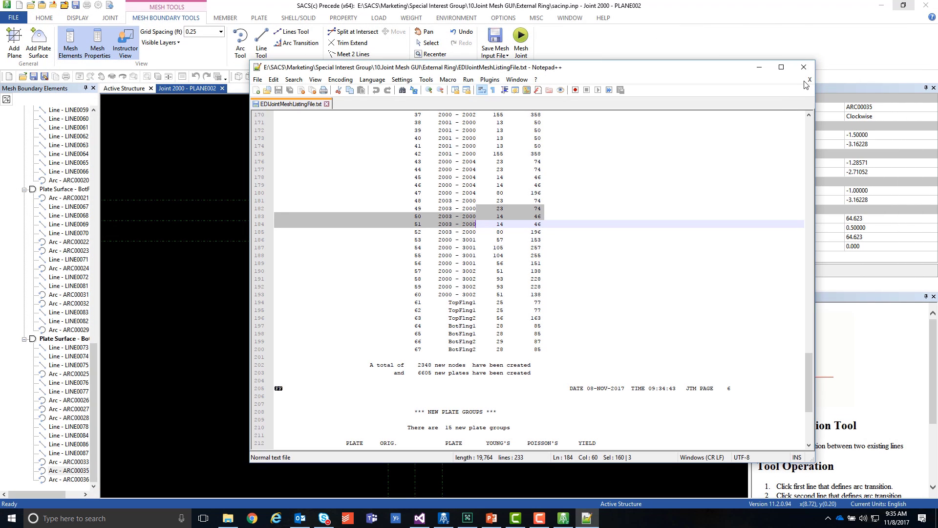
pyautogui.click(809, 79)
pyautogui.click(759, 67)
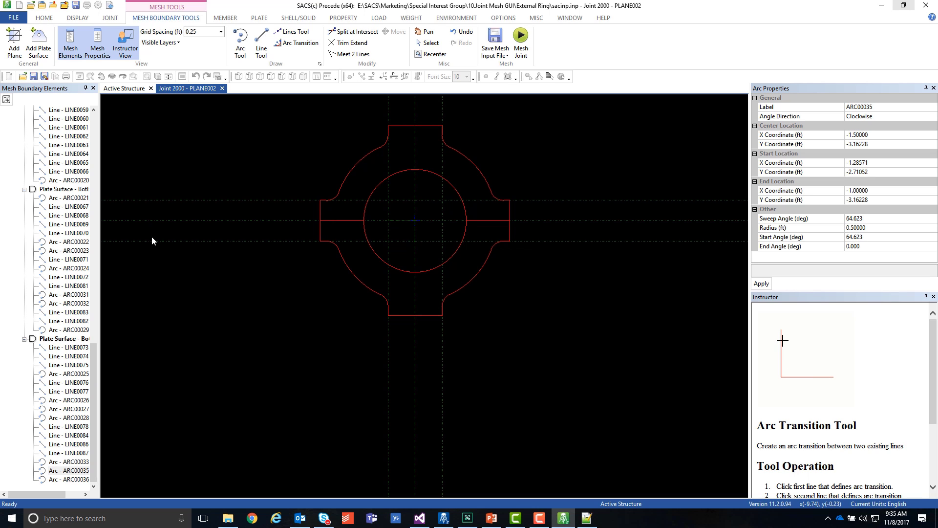
# Review the mesh properties of Joint 2000 and examine the solid joint model in the active structure view
pyautogui.scroll(1, 312, 260)
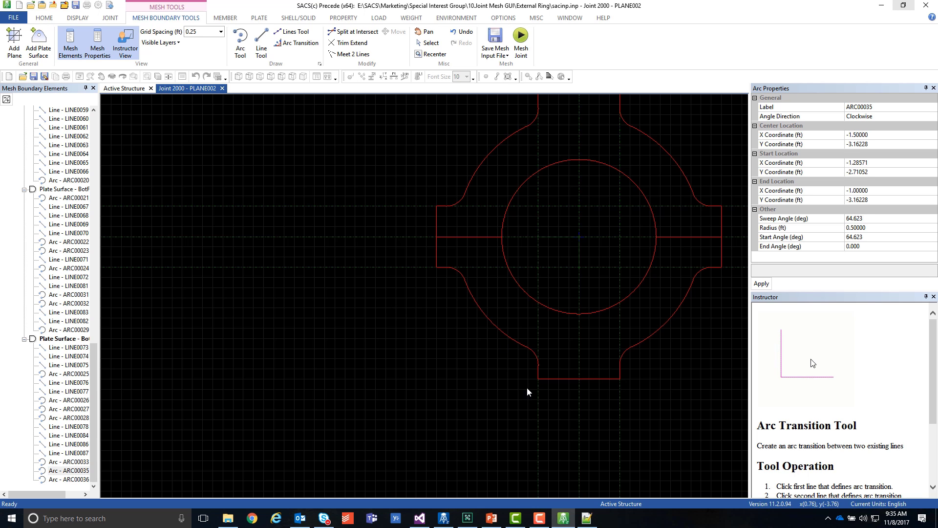
pyautogui.scroll(-1, 390, 299)
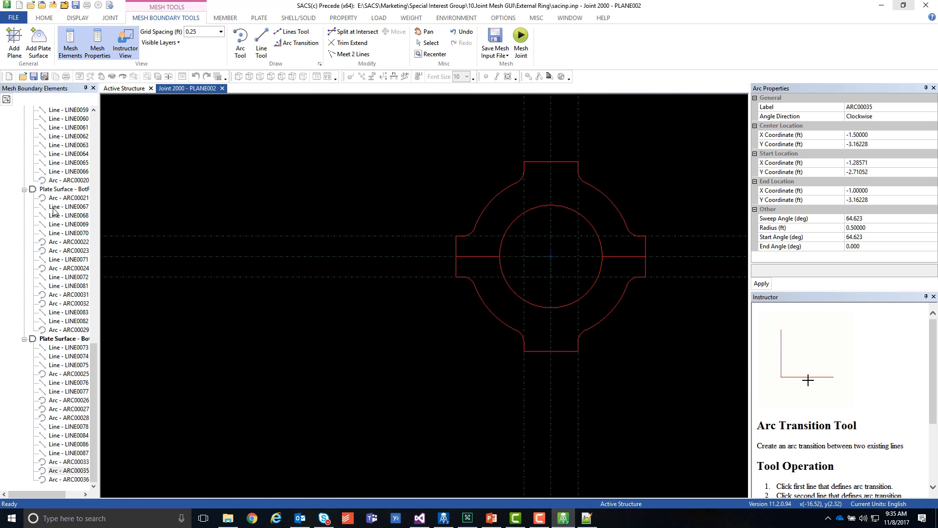
pyautogui.scroll(6, 68, 188)
pyautogui.scroll(15, 69, 189)
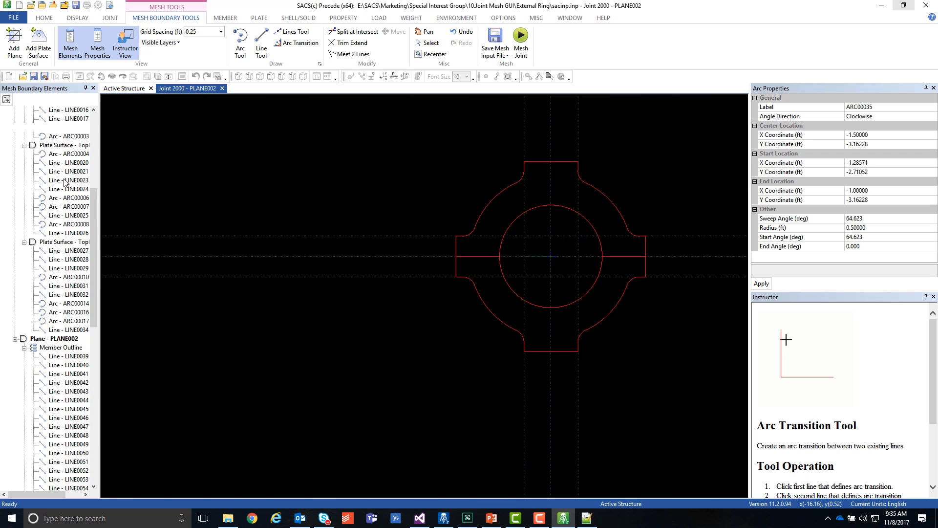
pyautogui.click(28, 110)
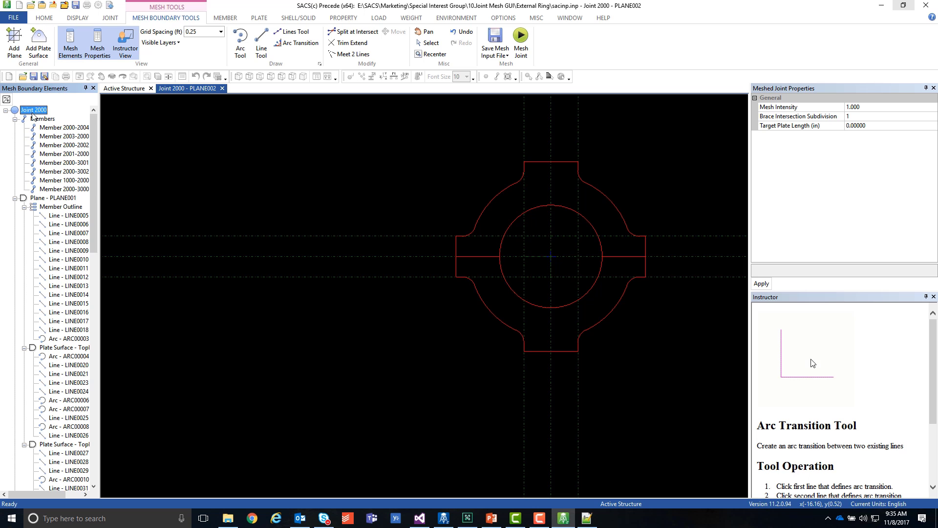
pyautogui.click(127, 88)
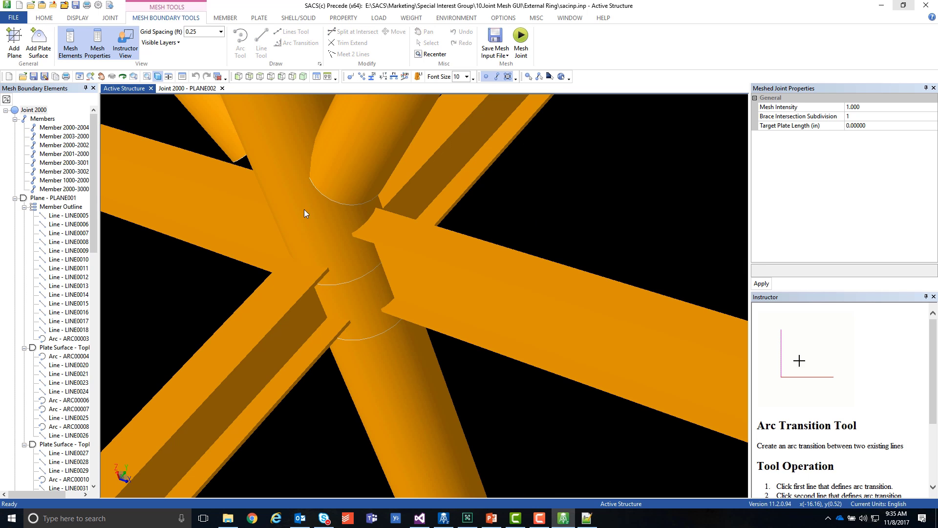
pyautogui.moveTo(365, 235); pyautogui.dragTo(418, 186, button='middle')
pyautogui.scroll(-3, 394, 212)
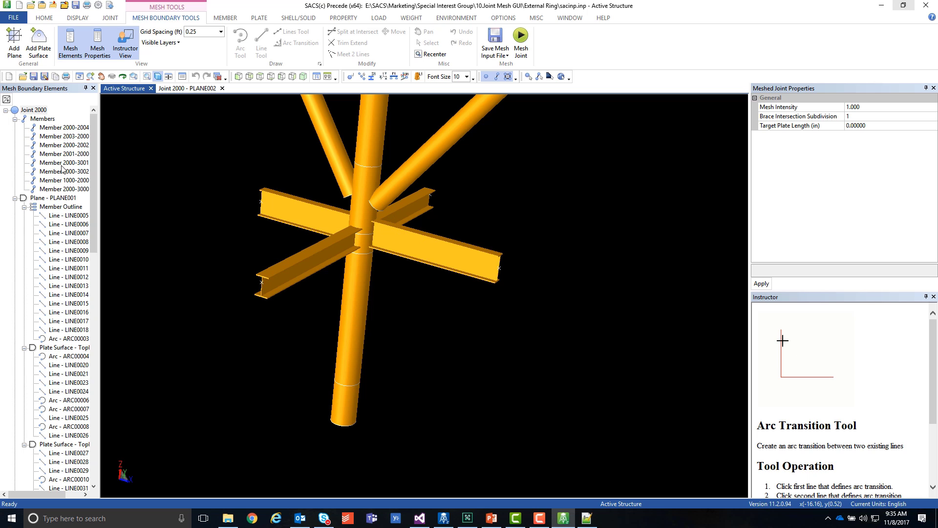
# Collapse PLANE001 in the mesh boundary elements and select it to view its plane properties
pyautogui.click(15, 199)
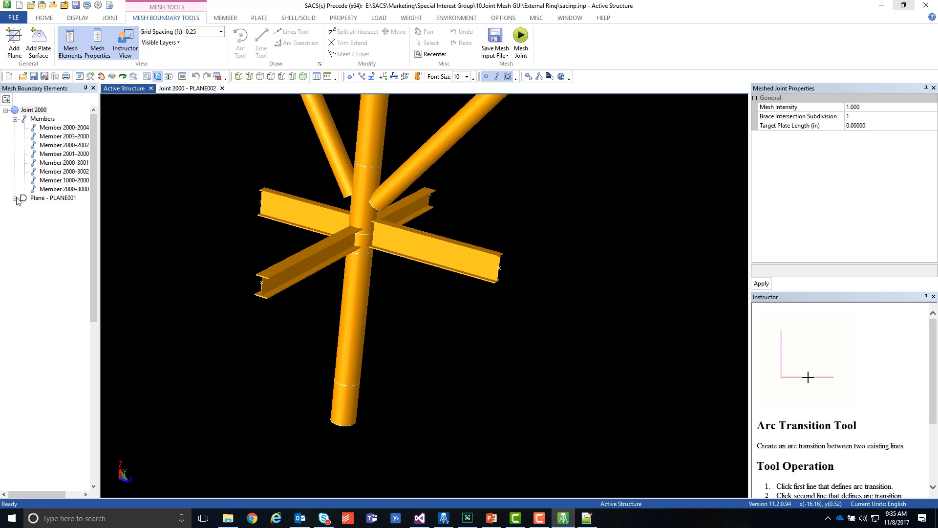
pyautogui.click(44, 198)
pyautogui.scroll(-3, 490, 198)
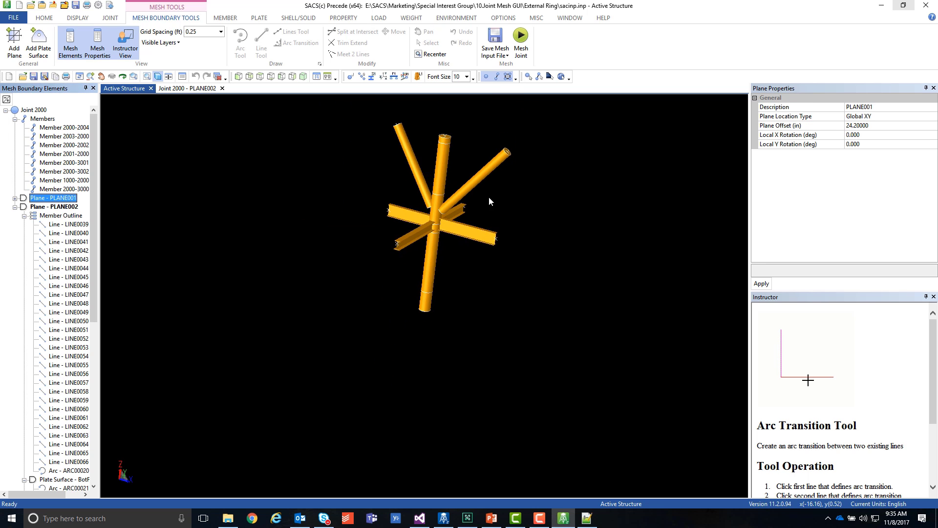
pyautogui.scroll(2, 481, 128)
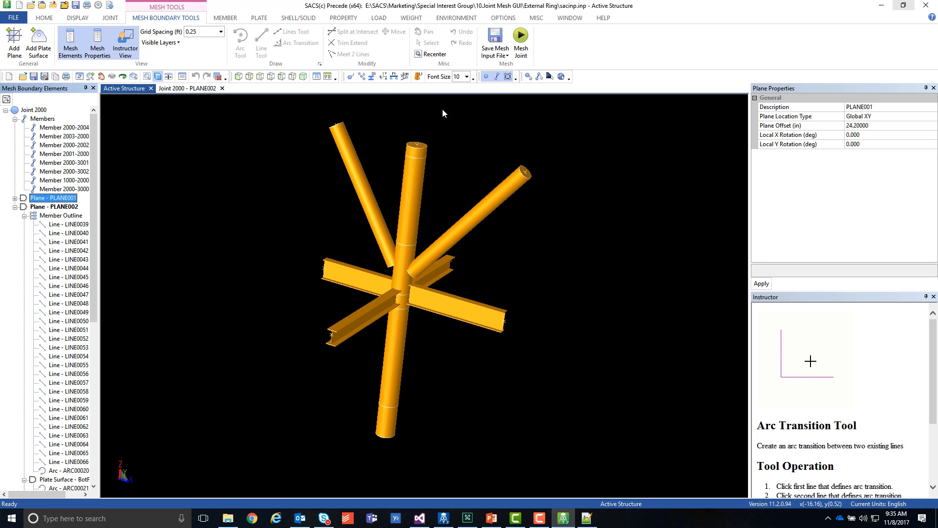
# Show the active structure as a wireframe with joint name labels and review the plane location types offered for PLANE001
pyautogui.click(158, 78)
pyautogui.click(350, 77)
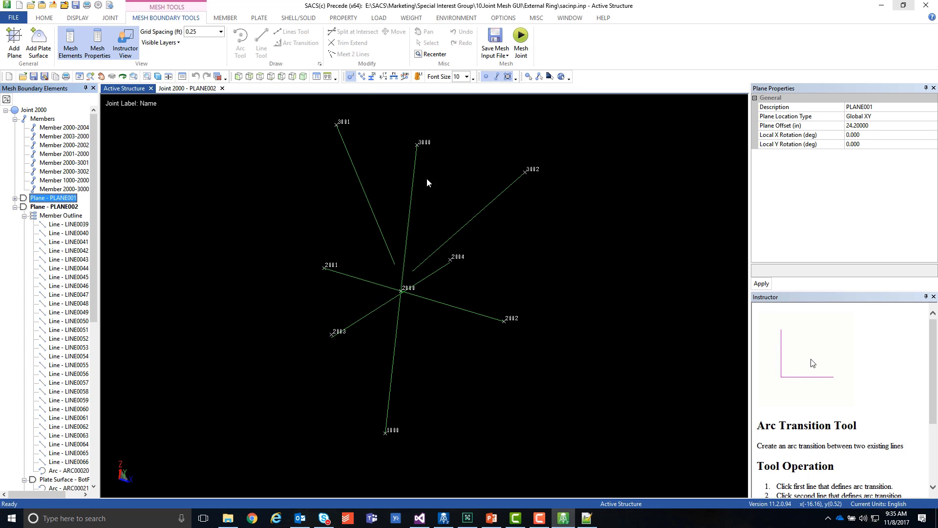
pyautogui.moveTo(420, 198); pyautogui.dragTo(399, 197, button='middle')
pyautogui.scroll(2, 401, 199)
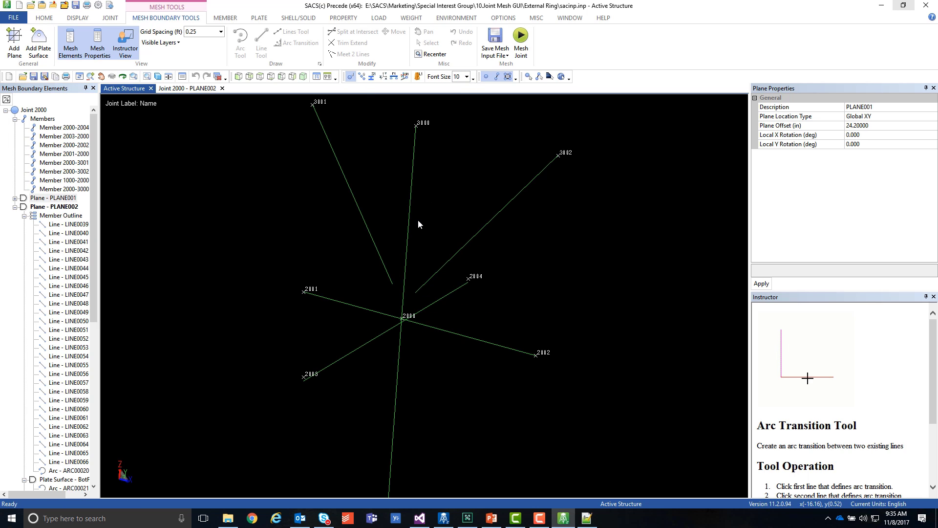
pyautogui.click(869, 117)
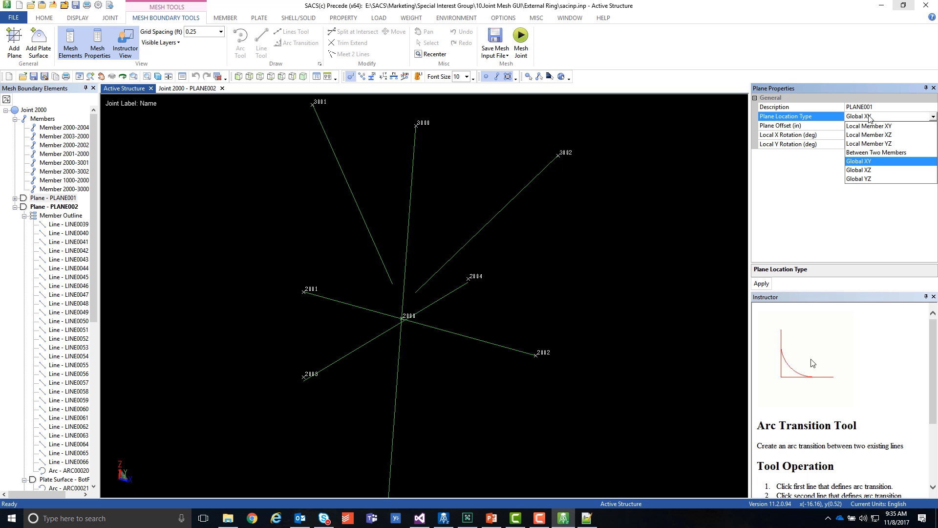
pyautogui.click(860, 75)
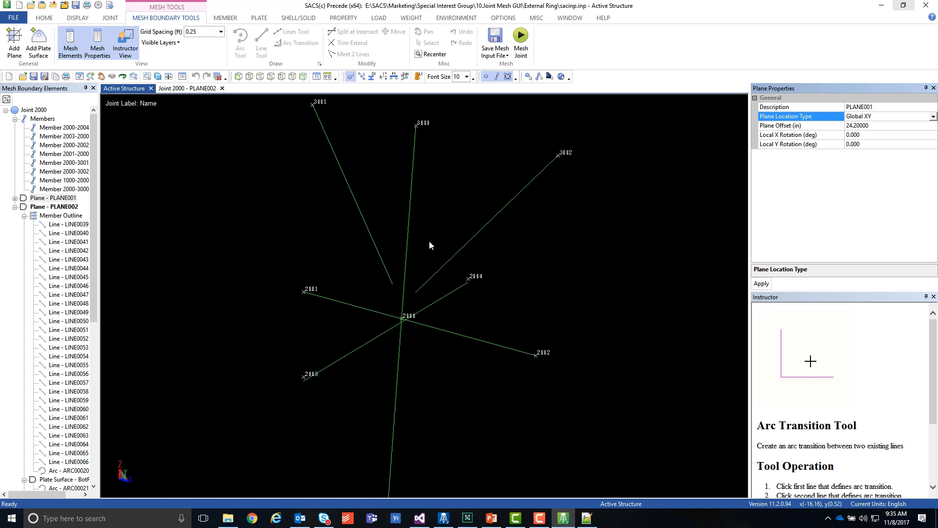
# Add a new plane to Joint 2000 and collapse PLANE002 with its plate surfaces in the mesh boundary elements
pyautogui.click(198, 89)
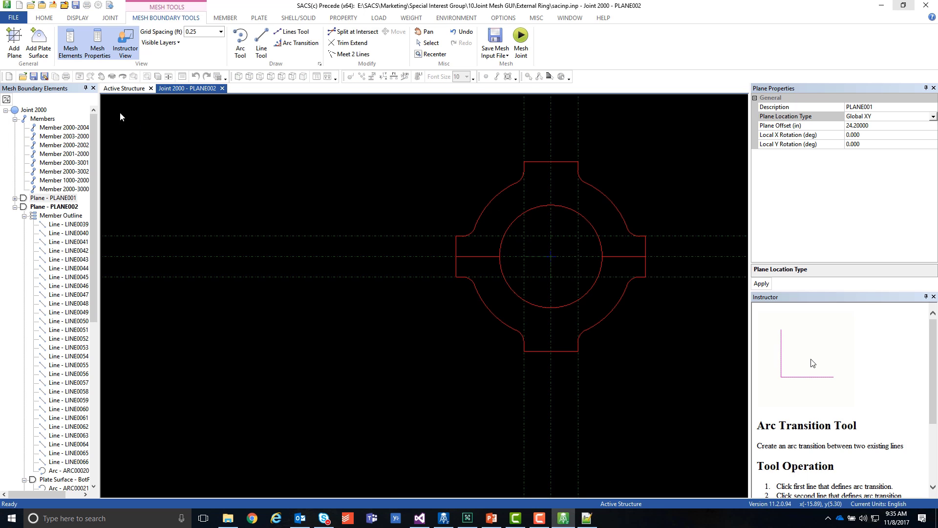
pyautogui.rightClick(34, 110)
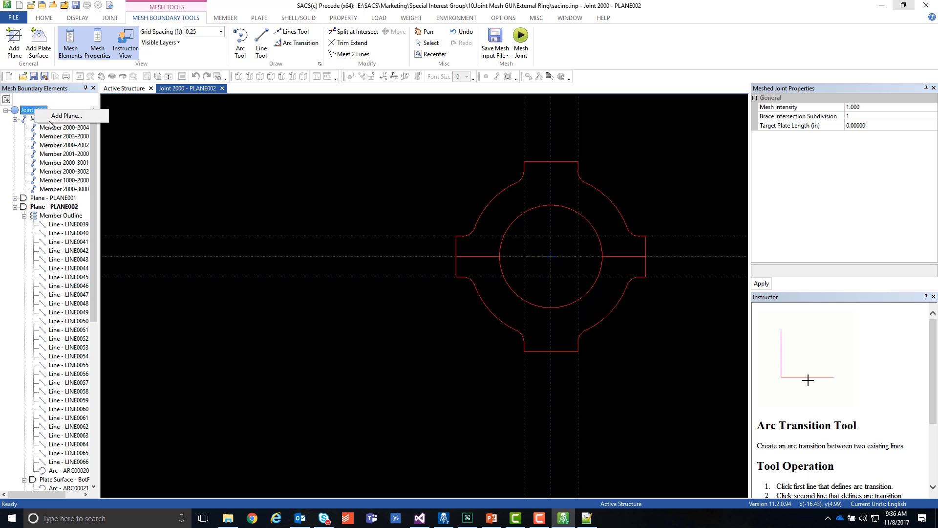
pyautogui.click(81, 116)
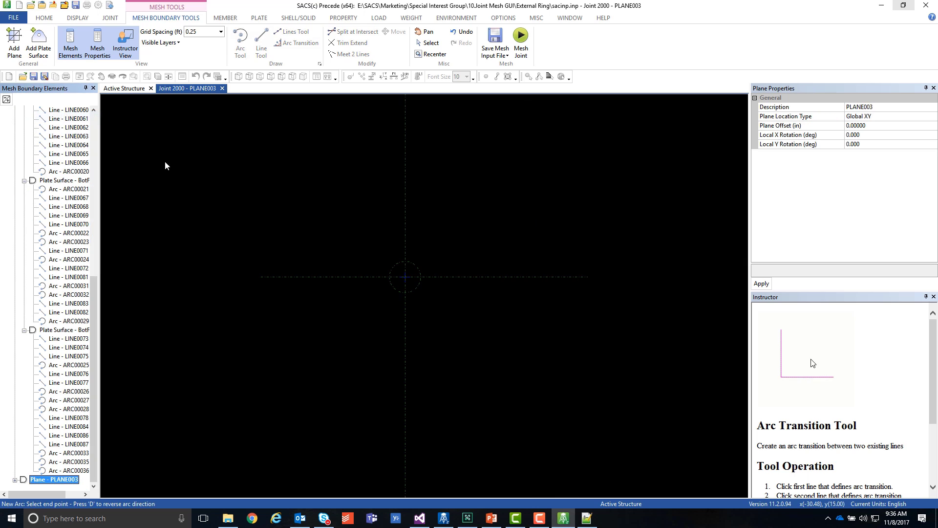
pyautogui.click(24, 330)
pyautogui.click(24, 321)
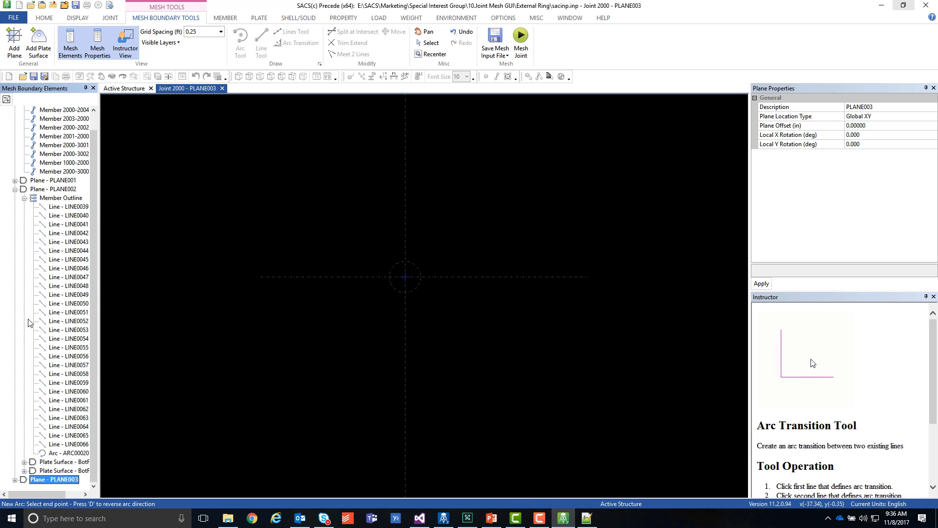
pyautogui.click(15, 197)
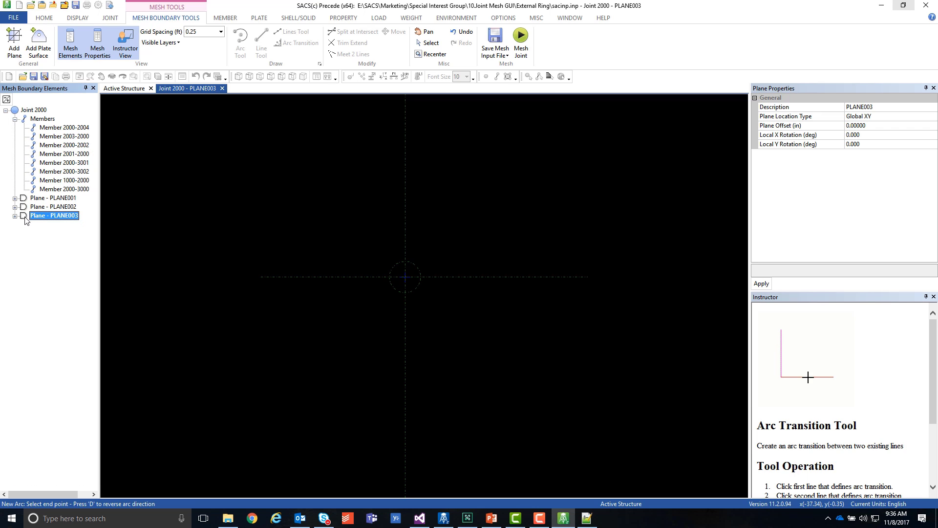
# Locate PLANE003 between two members, using 2000 2002 as Member 1 and 2000 3002 as Member 2, and apply it
pyautogui.click(125, 89)
pyautogui.click(882, 119)
pyautogui.click(880, 155)
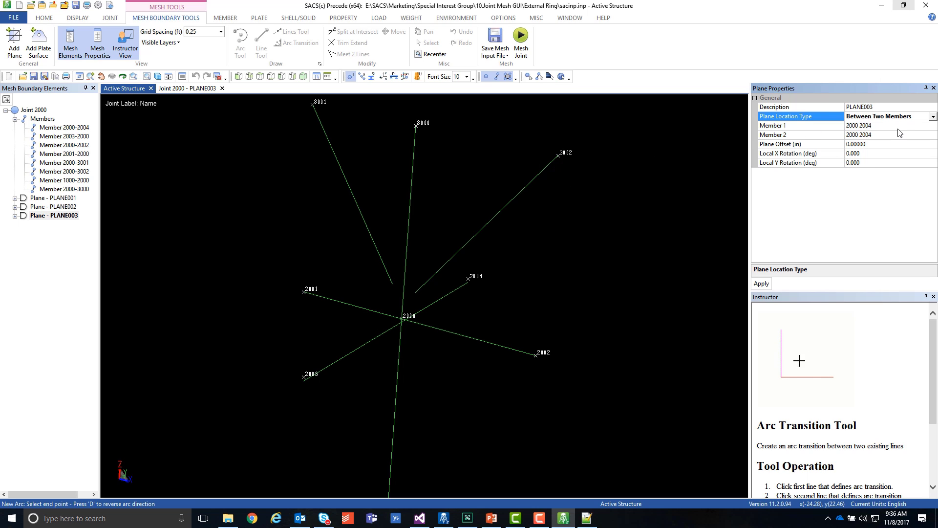
pyautogui.click(885, 126)
pyautogui.click(874, 153)
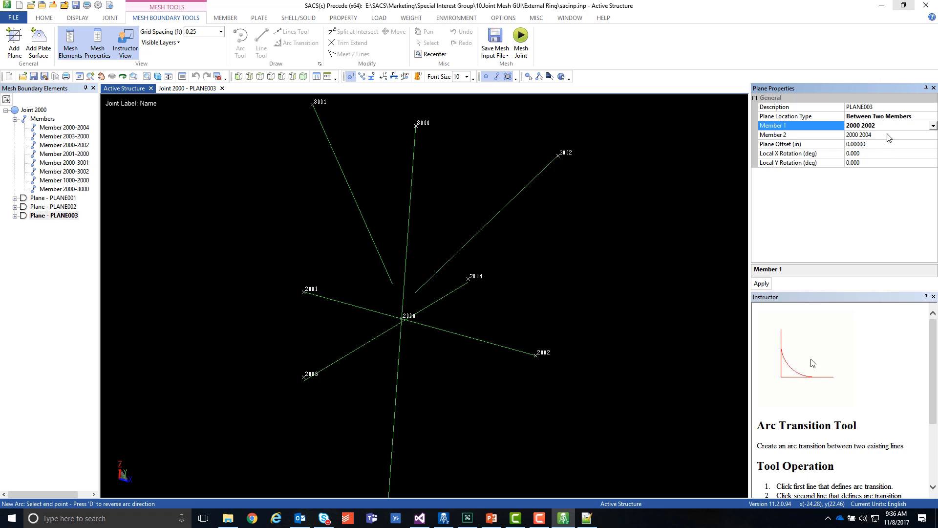
pyautogui.click(887, 135)
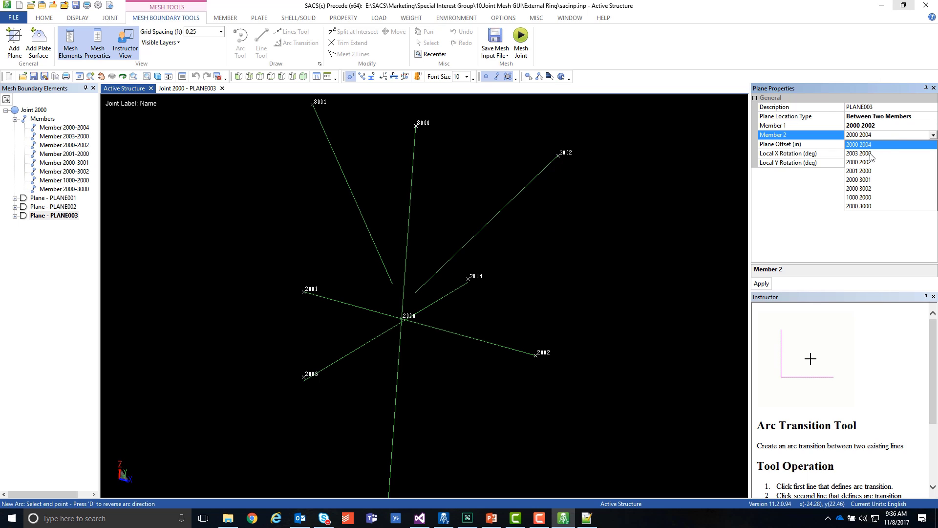
pyautogui.click(870, 189)
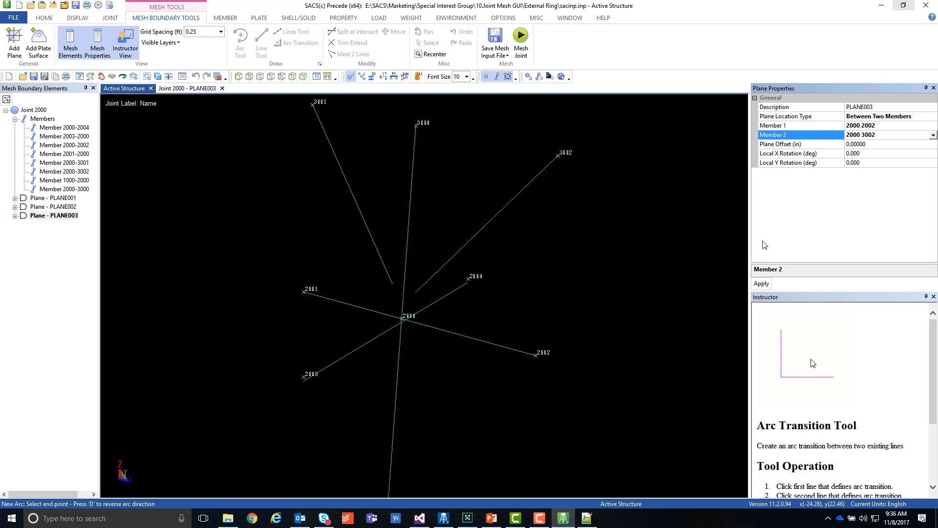
pyautogui.click(762, 284)
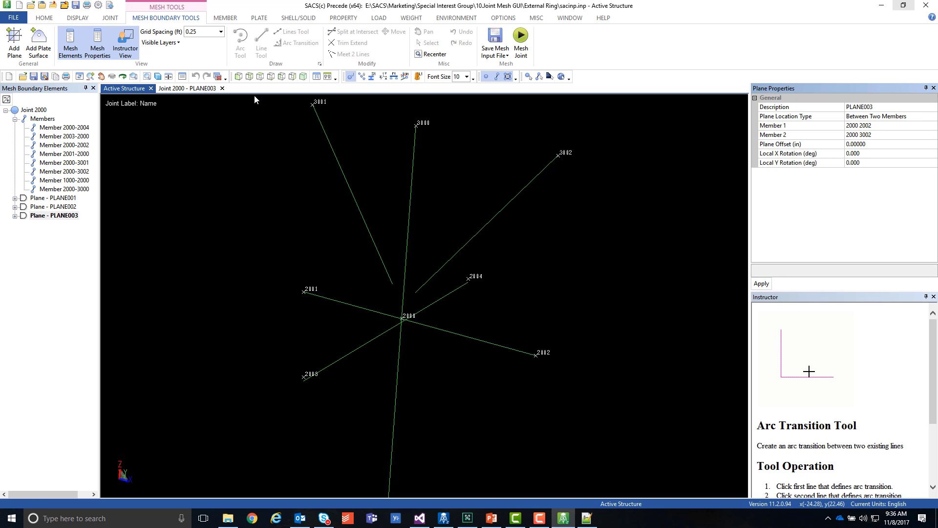
# Examine the brace, chord and beam outlines on PLANE003 in the joint's mesh boundary drawing
pyautogui.click(200, 88)
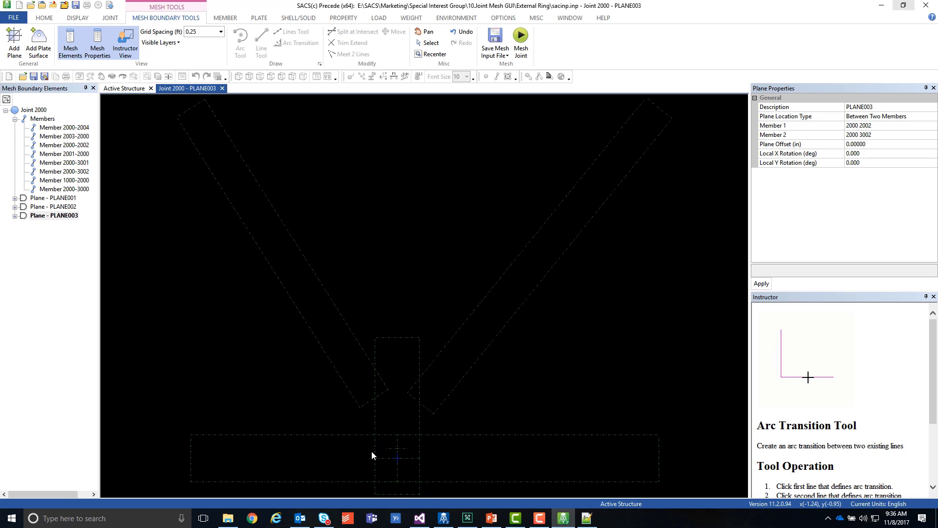
pyautogui.scroll(-4, 449, 283)
pyautogui.scroll(4, 427, 435)
pyautogui.scroll(-2, 466, 329)
pyautogui.scroll(1, 414, 188)
pyautogui.scroll(1, 442, 353)
pyautogui.scroll(-2, 373, 248)
pyautogui.scroll(2, 441, 303)
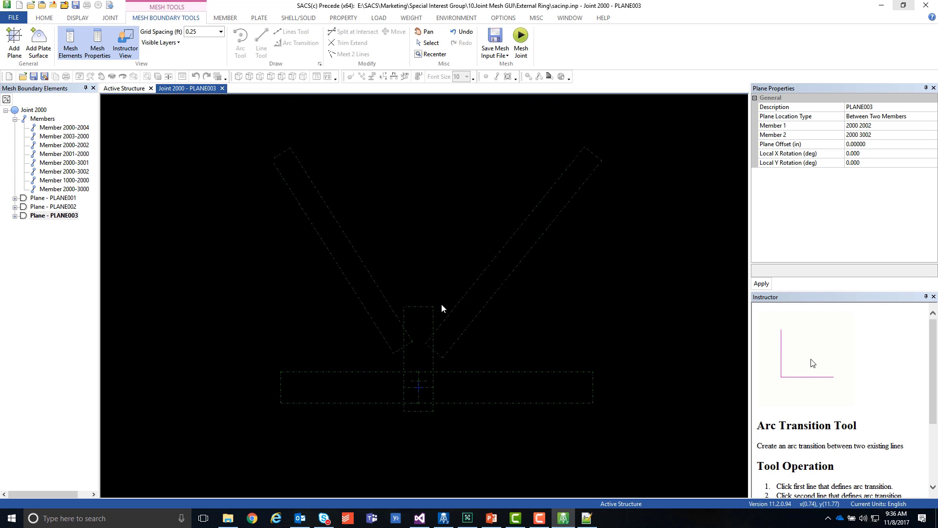
# Add a plate surface to PLANE003 and set its thickness to 1.0 in
pyautogui.click(109, 91)
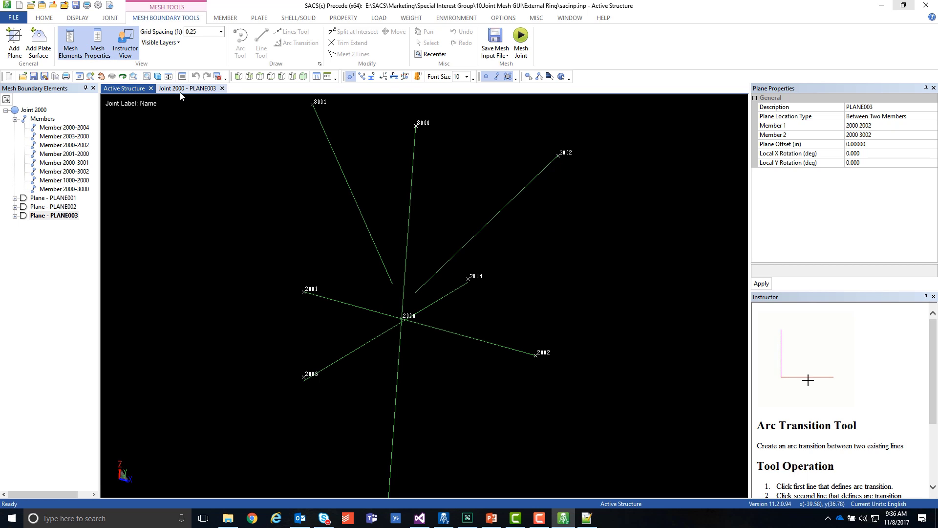
pyautogui.click(196, 88)
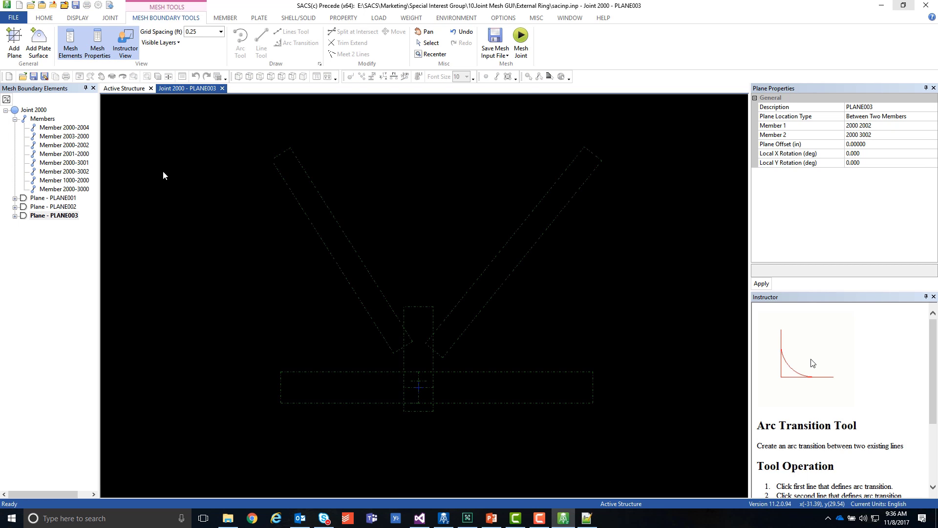
pyautogui.click(12, 219)
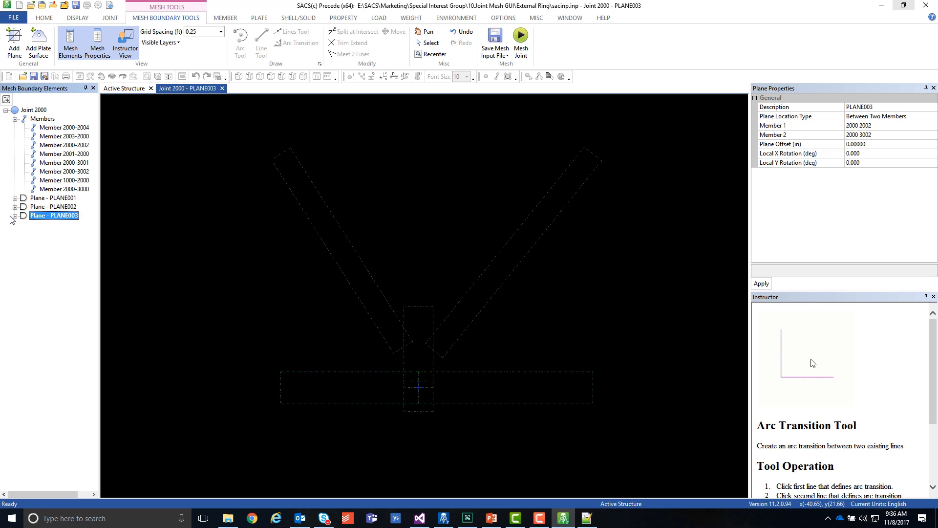
pyautogui.click(14, 215)
pyautogui.rightClick(36, 216)
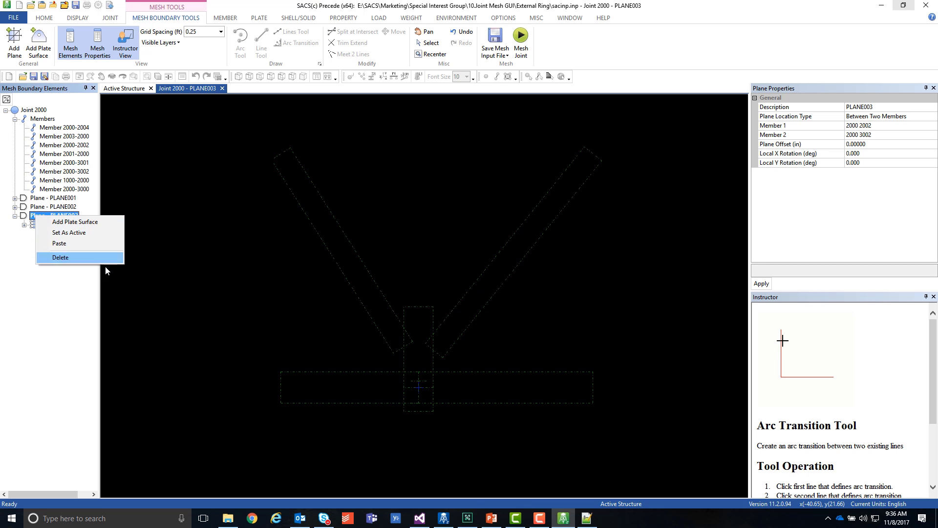
pyautogui.click(107, 225)
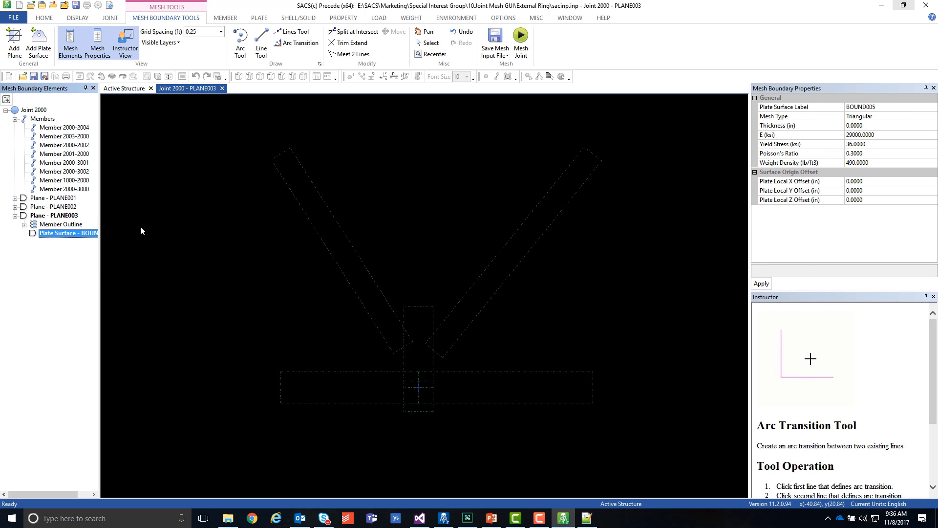
pyautogui.click(877, 128)
pyautogui.write('1.')
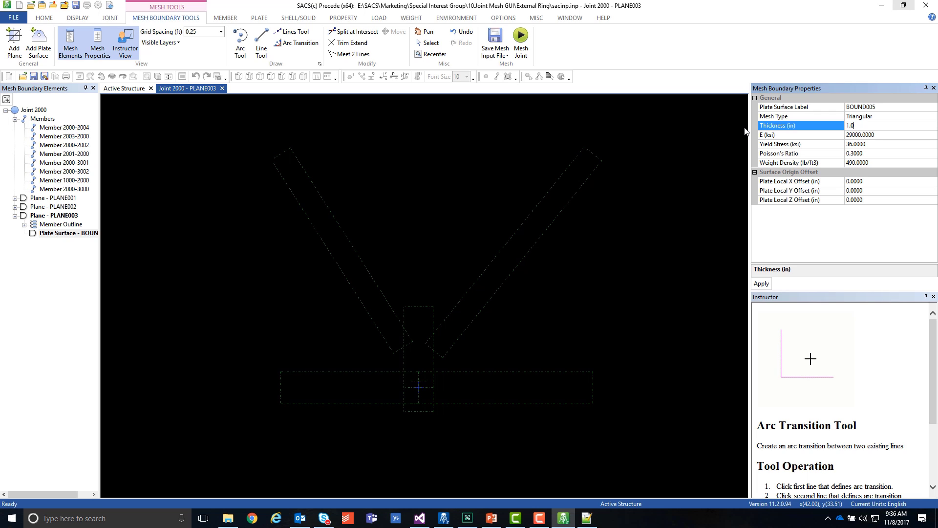
pyautogui.press('Return')
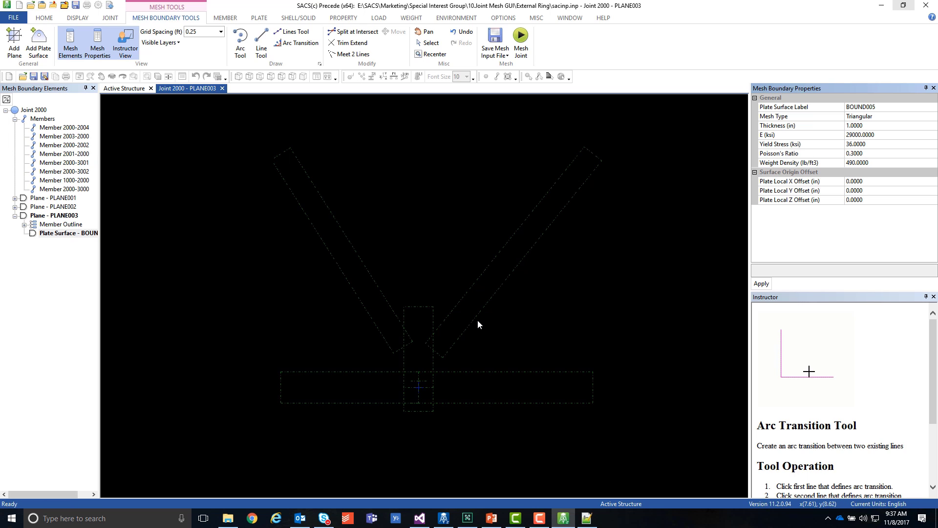
# Duplicate the lower outline edge of brace 2000-3002 and the adjacent vertical chord edge into the new plate surface
pyautogui.scroll(2, 459, 368)
pyautogui.click(459, 208)
pyautogui.rightClick(458, 209)
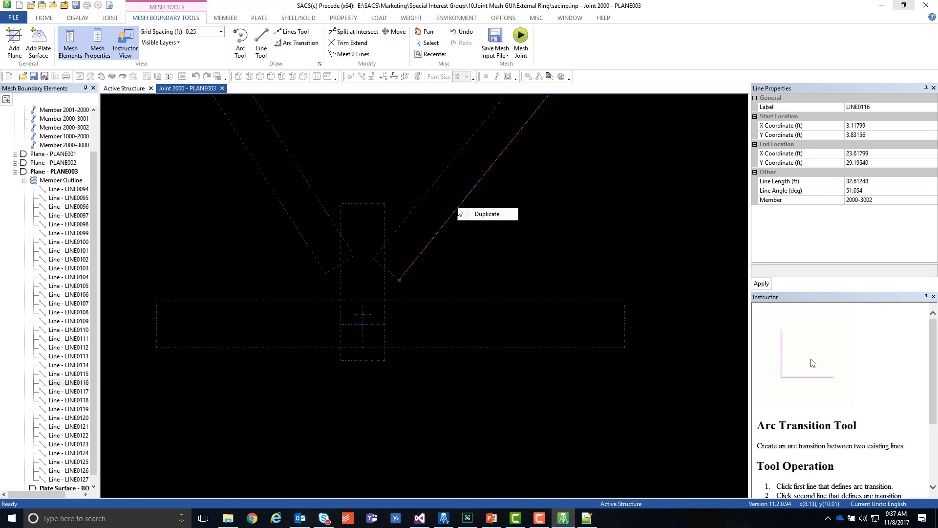
pyautogui.click(472, 213)
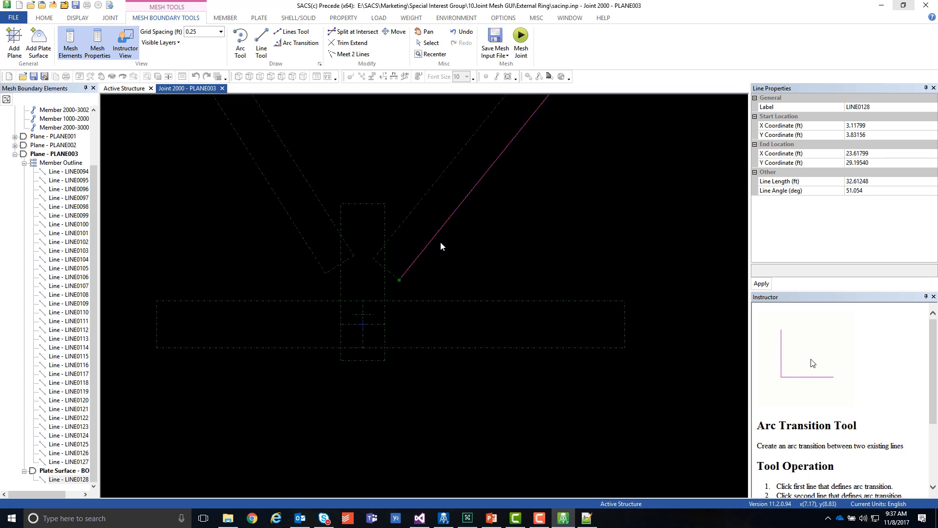
pyautogui.click(385, 280)
pyautogui.click(413, 288)
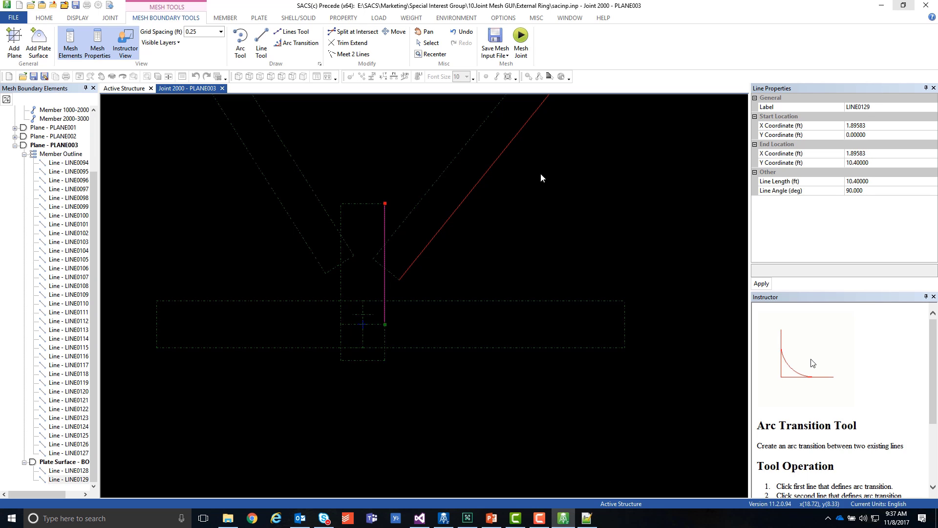
# Try joining the copied brace and chord lines with Meet 2 Lines, and undo it
pyautogui.click(349, 54)
pyautogui.scroll(-2, 821, 371)
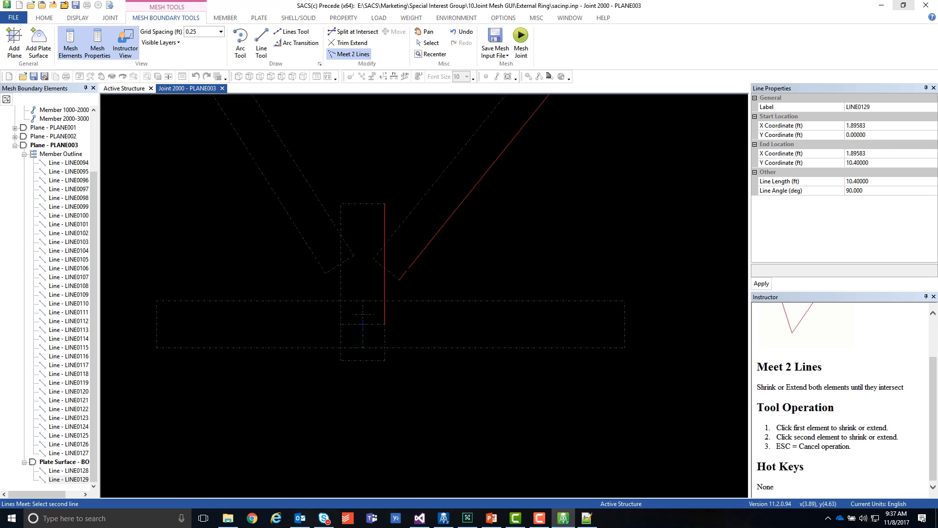
pyautogui.click(408, 269)
pyautogui.click(457, 34)
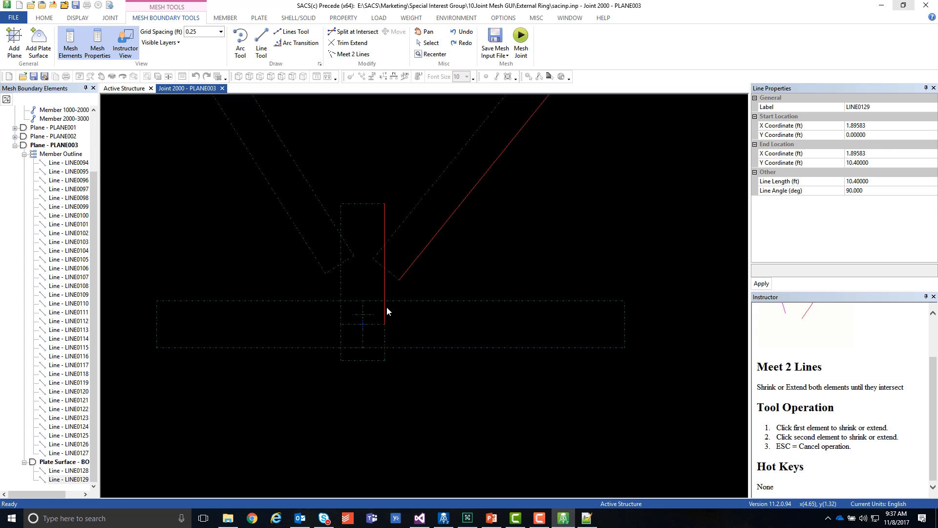
# Hide the Member Outline layer so only the plate surface lines are displayed
pyautogui.click(178, 43)
pyautogui.click(177, 53)
pyautogui.click(171, 44)
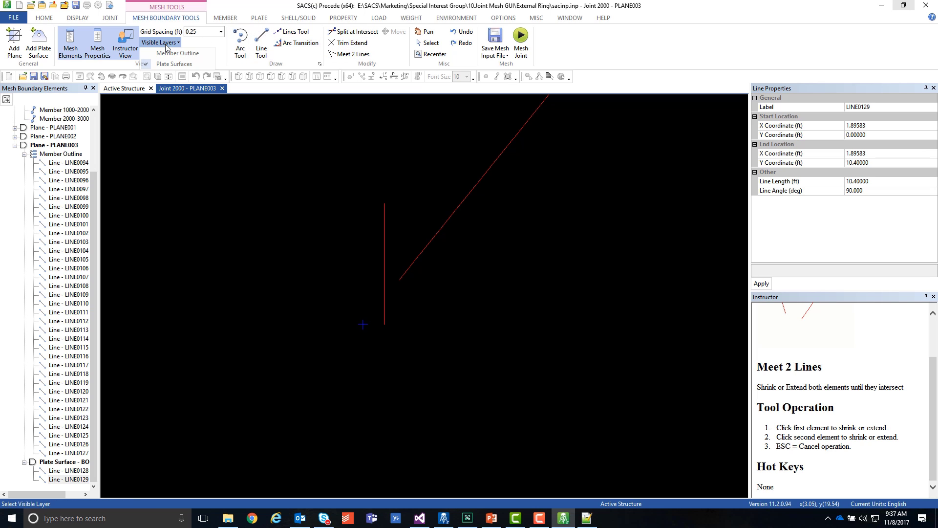
pyautogui.click(175, 44)
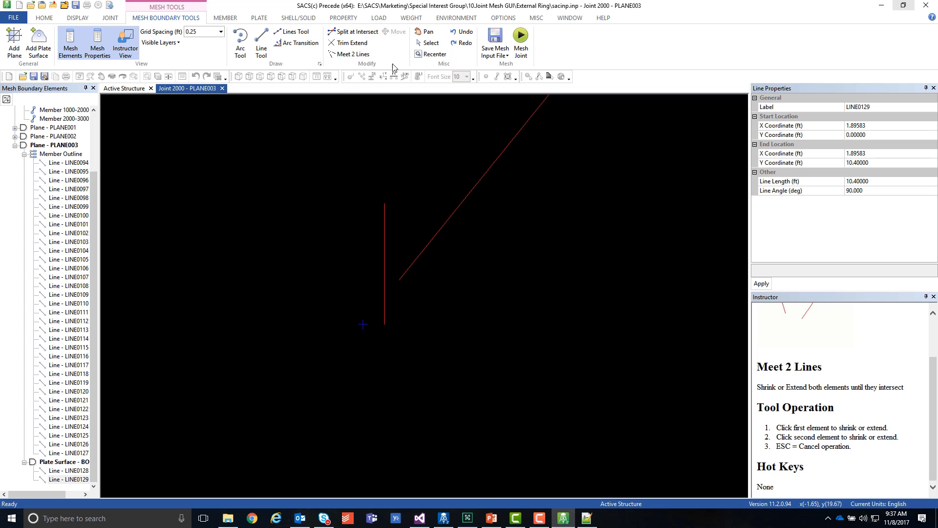
# Demonstrate Meet 2 Lines on the isolated brace and chord lines using different pick points, undoing each result
pyautogui.click(353, 54)
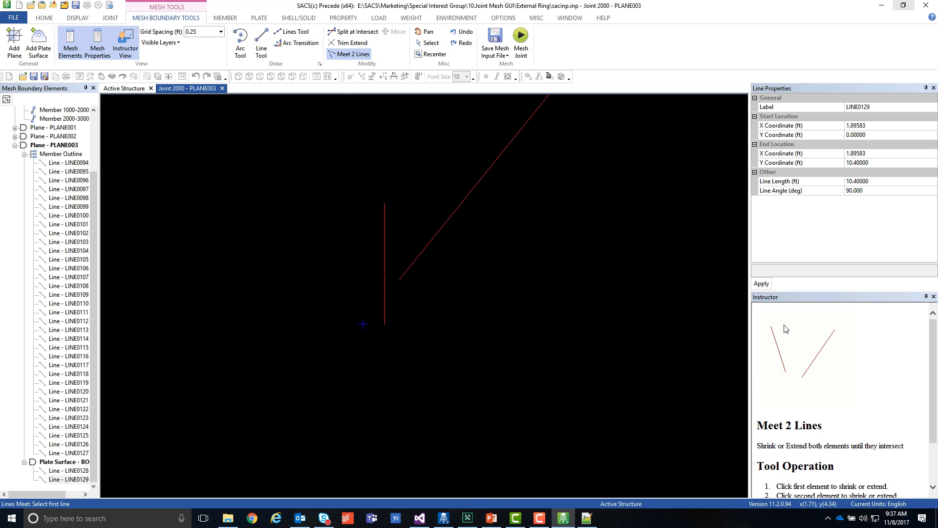
pyautogui.click(408, 265)
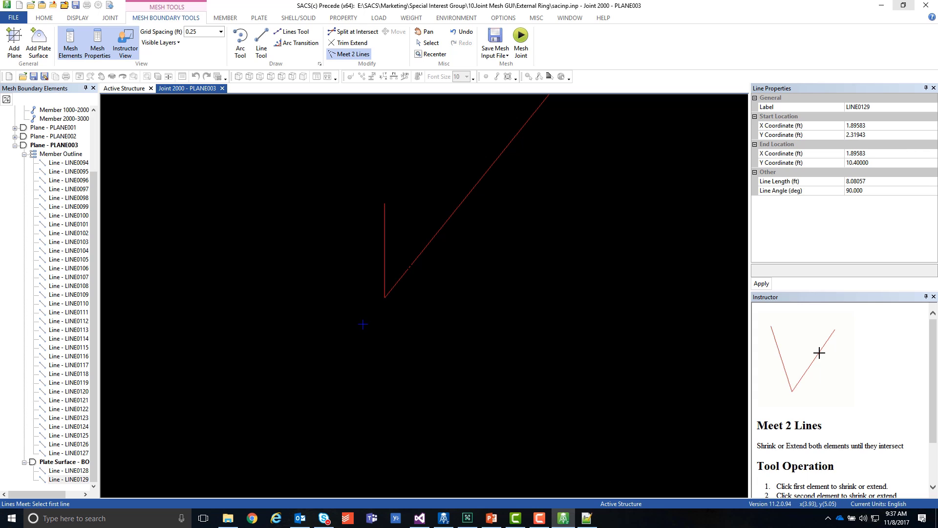
pyautogui.click(461, 32)
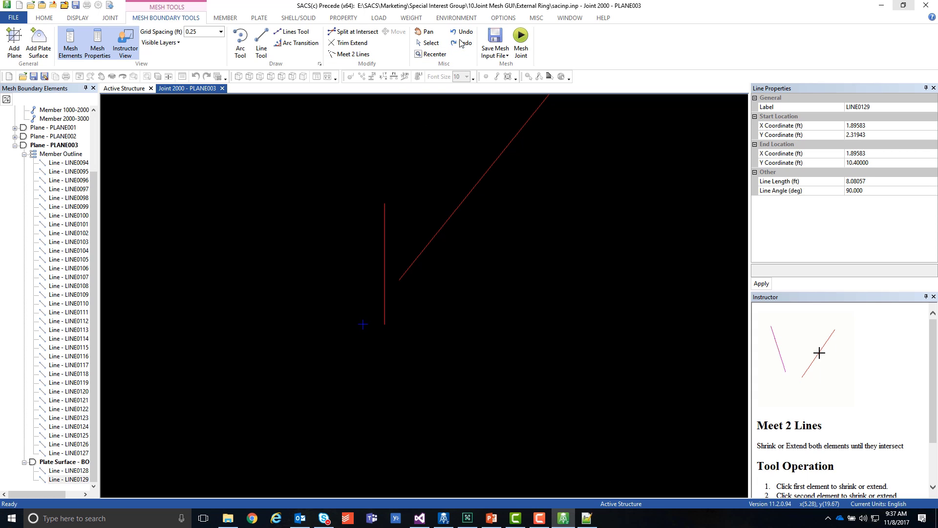
pyautogui.click(352, 54)
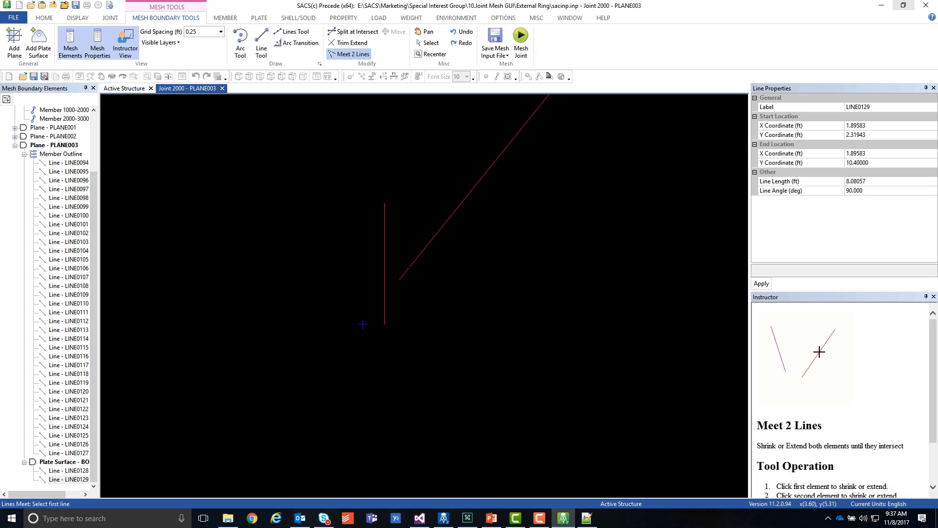
pyautogui.click(384, 306)
pyautogui.click(462, 32)
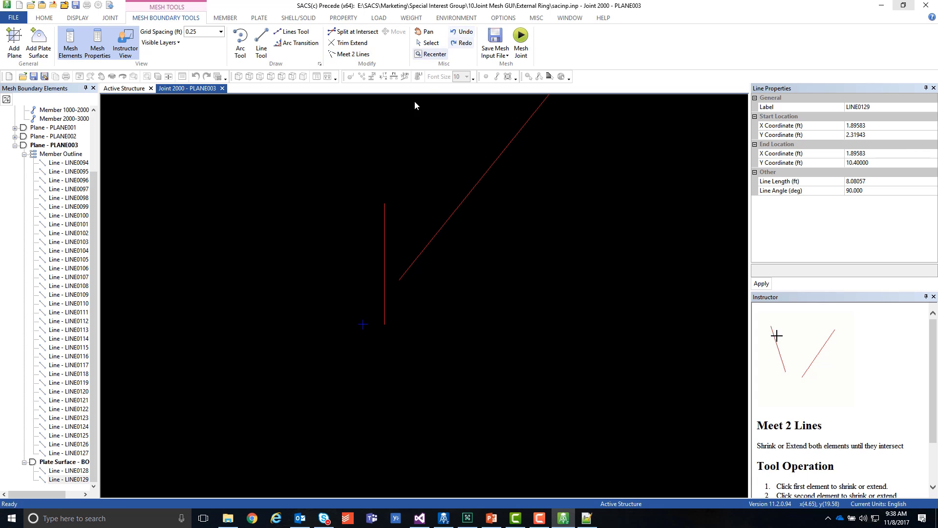
pyautogui.click(353, 54)
pyautogui.click(434, 237)
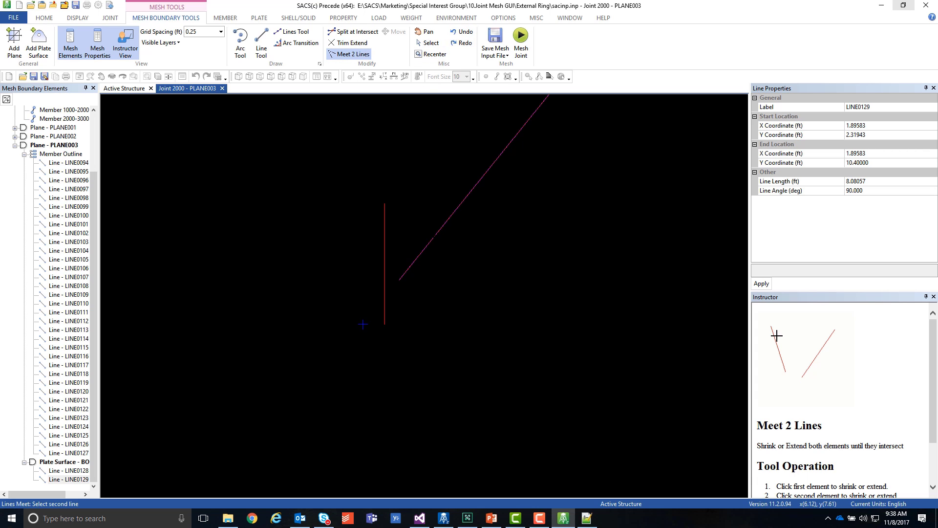
pyautogui.click(385, 223)
pyautogui.click(452, 35)
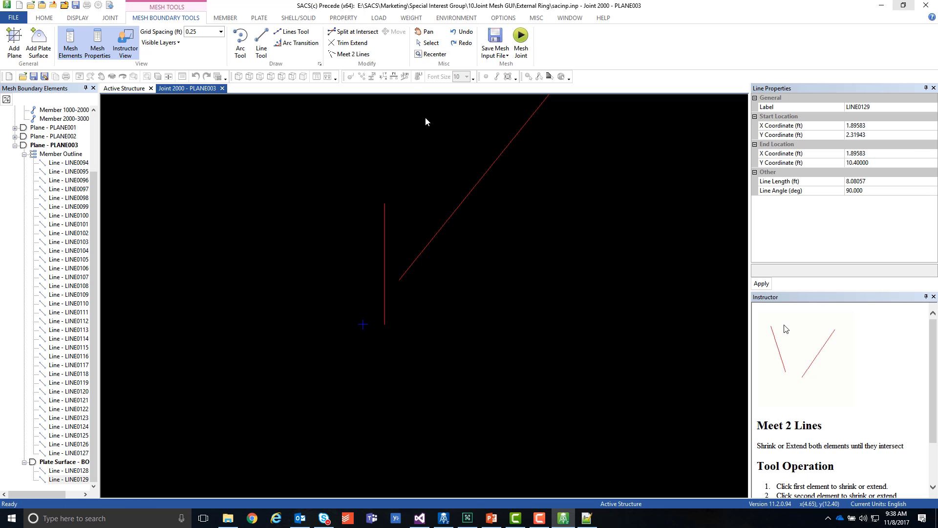
# Extend the copied brace line to the vertical chord line with Trim Extend
pyautogui.click(354, 54)
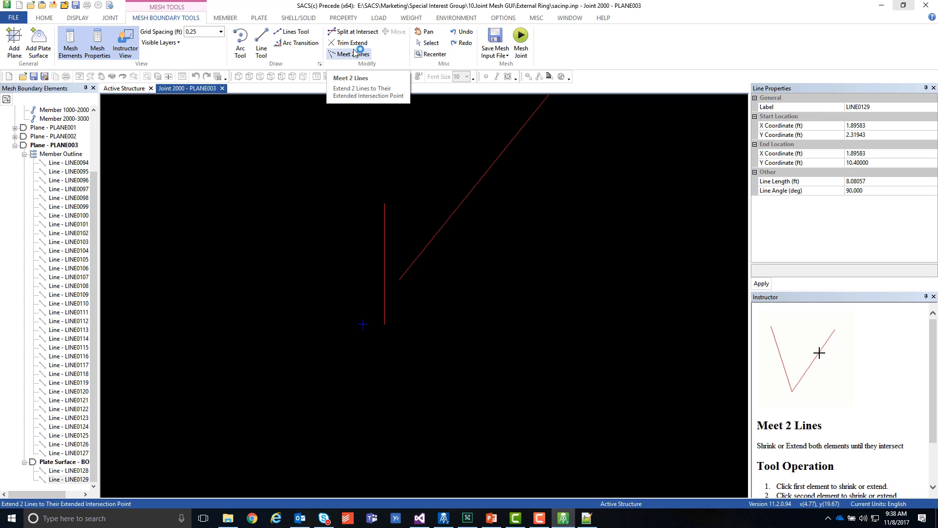
pyautogui.click(350, 43)
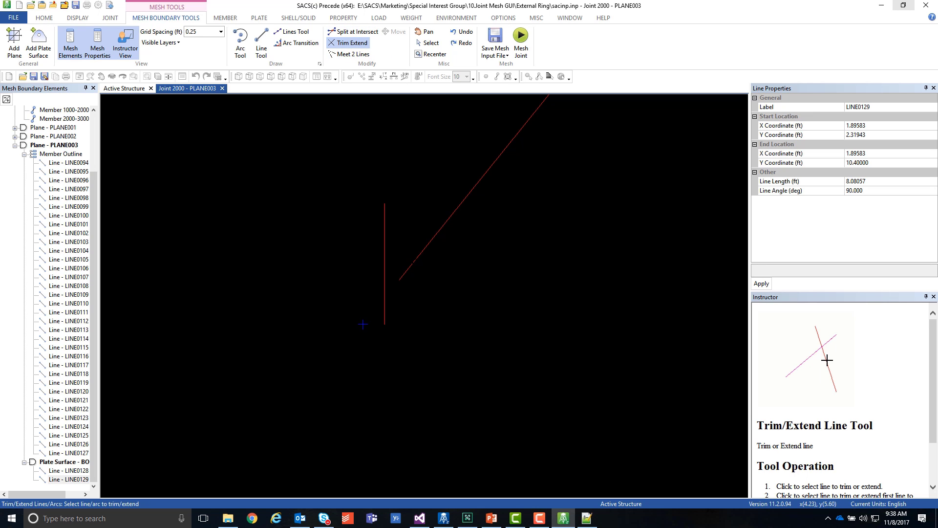
pyautogui.click(384, 320)
# Try cutting off the chord line below its intersection with the brace line, and undo that change
pyautogui.click(353, 31)
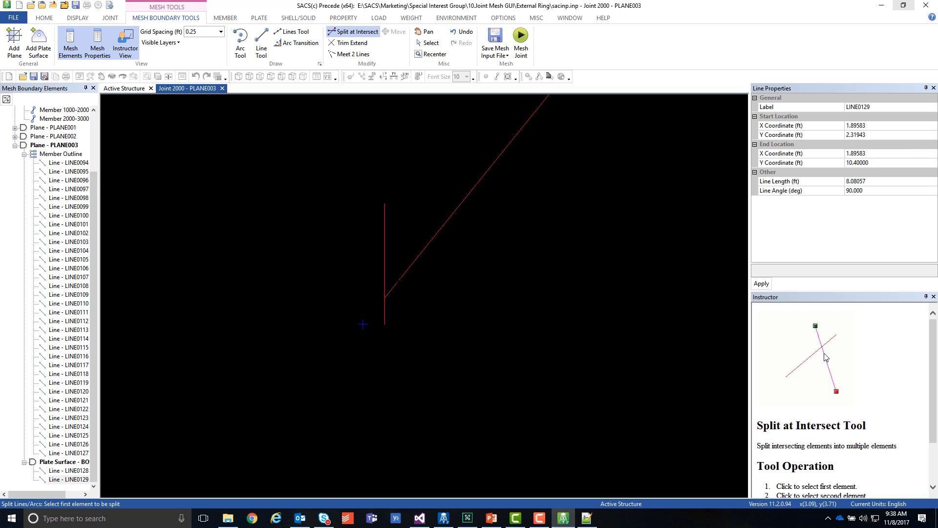
pyautogui.scroll(-2, 811, 337)
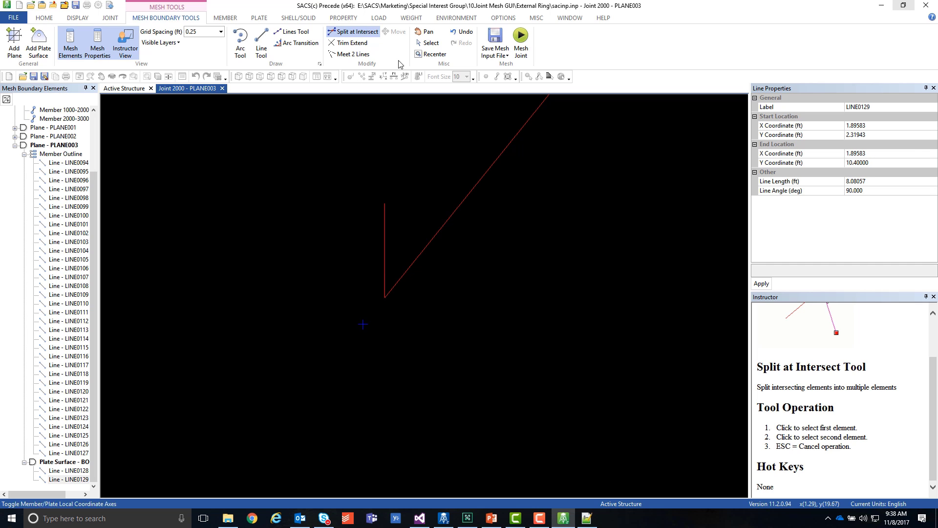
pyautogui.click(461, 31)
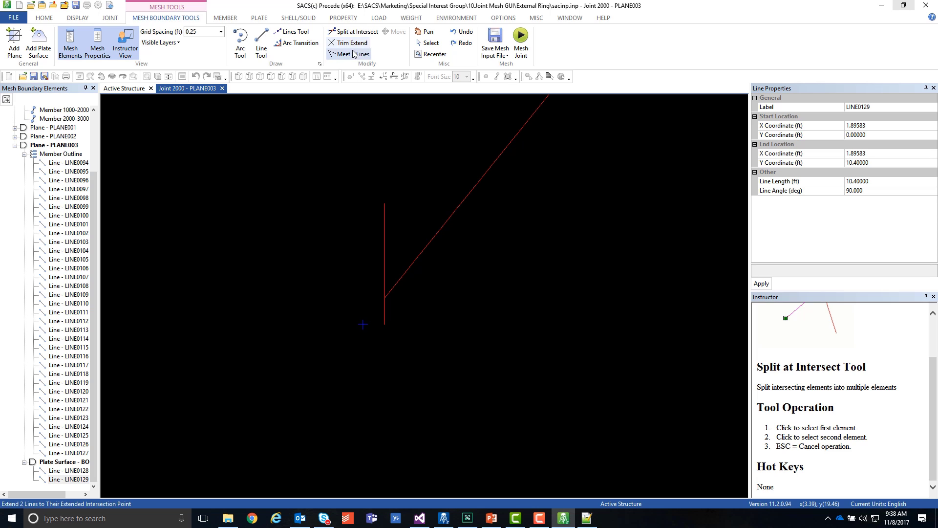
# Split the vertical chord line at its intersection with the brace line and check each resulting line in the plate surface
pyautogui.click(354, 31)
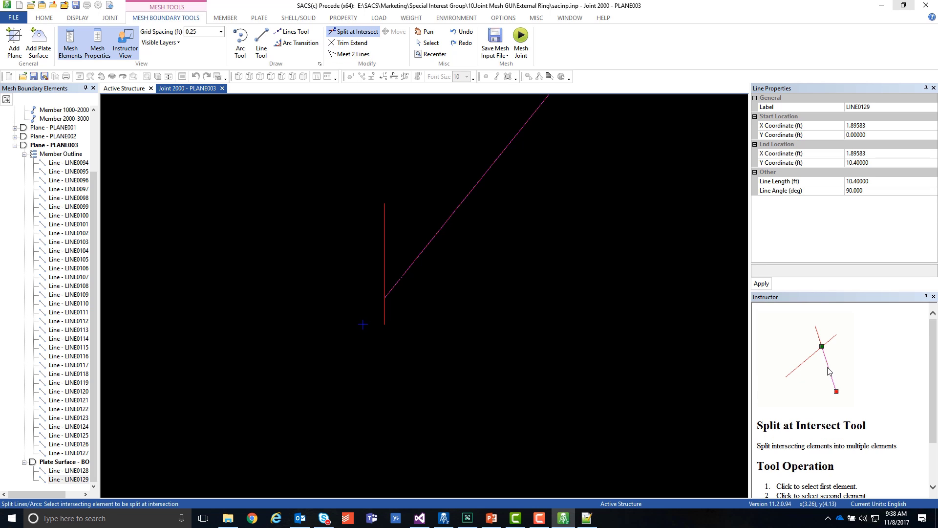
pyautogui.hotkey('ctrl', 'y')
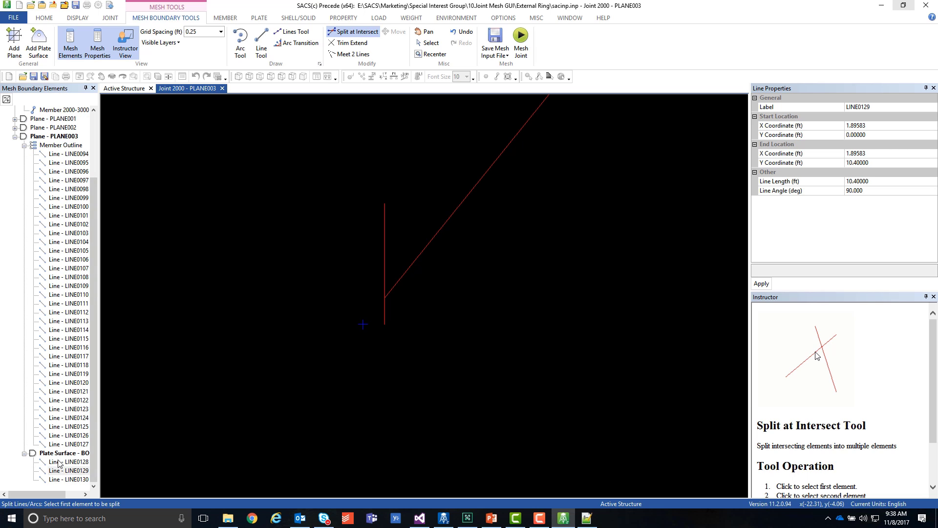
pyautogui.click(59, 462)
pyautogui.click(69, 471)
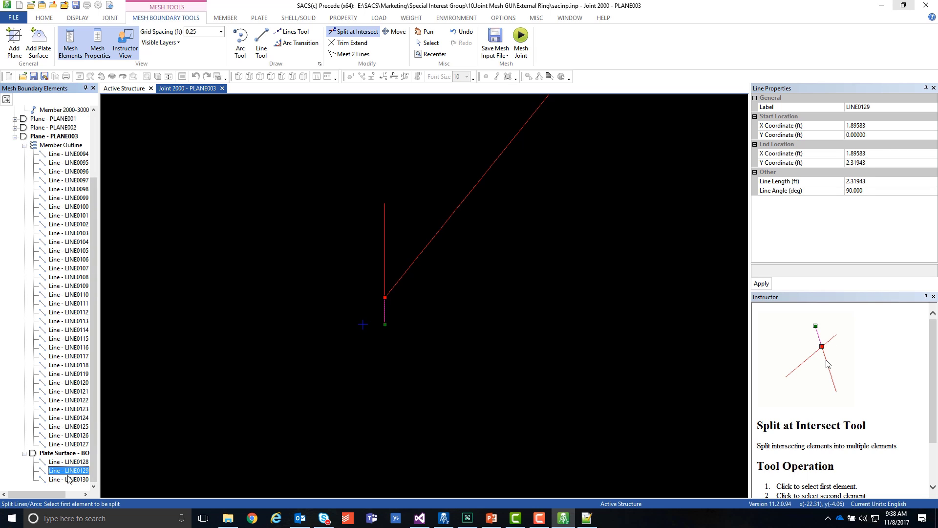
pyautogui.click(69, 479)
pyautogui.click(353, 31)
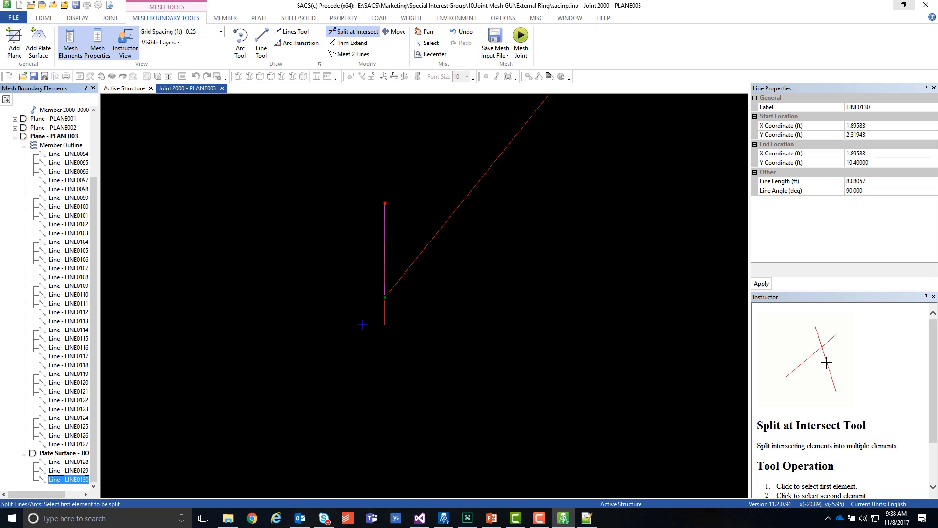
# Delete the chord line segment above the intersection and show the Member Outline layer again
pyautogui.rightClick(82, 483)
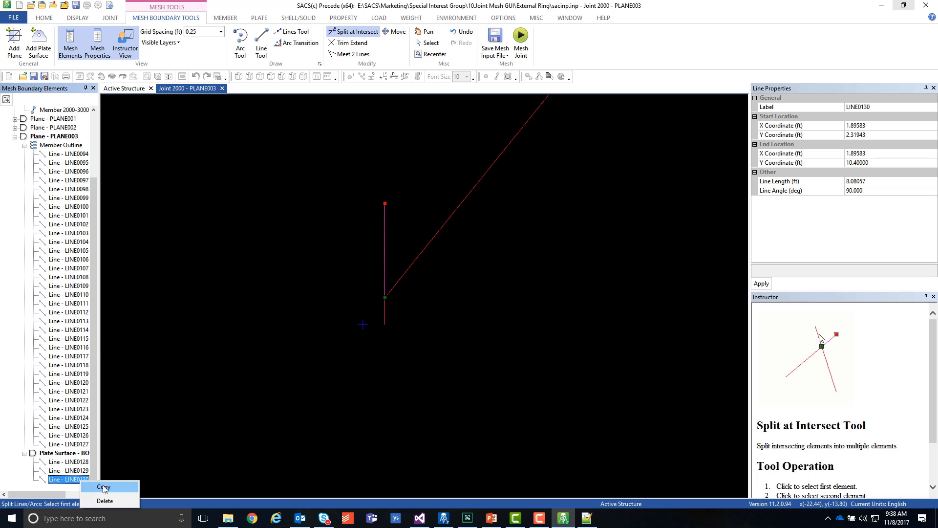
pyautogui.click(109, 502)
pyautogui.scroll(-2, 441, 285)
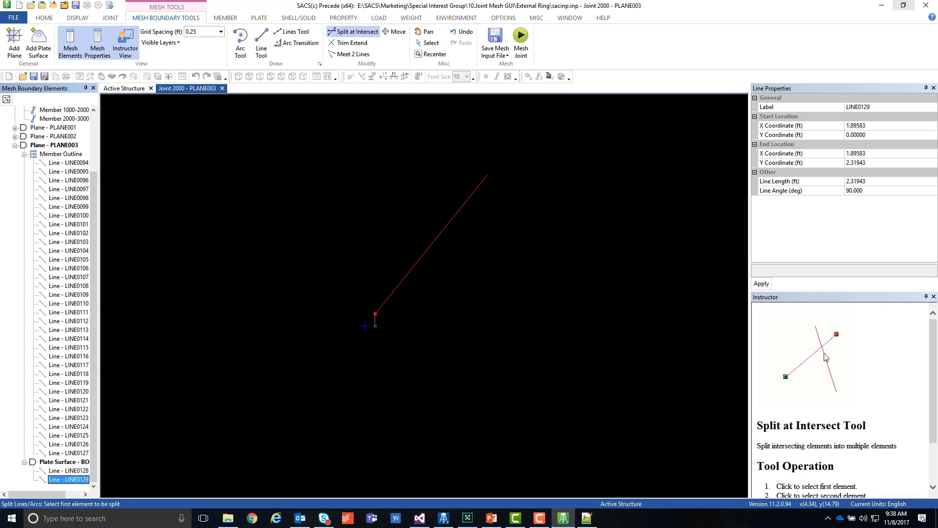
pyautogui.click(164, 43)
pyautogui.click(180, 52)
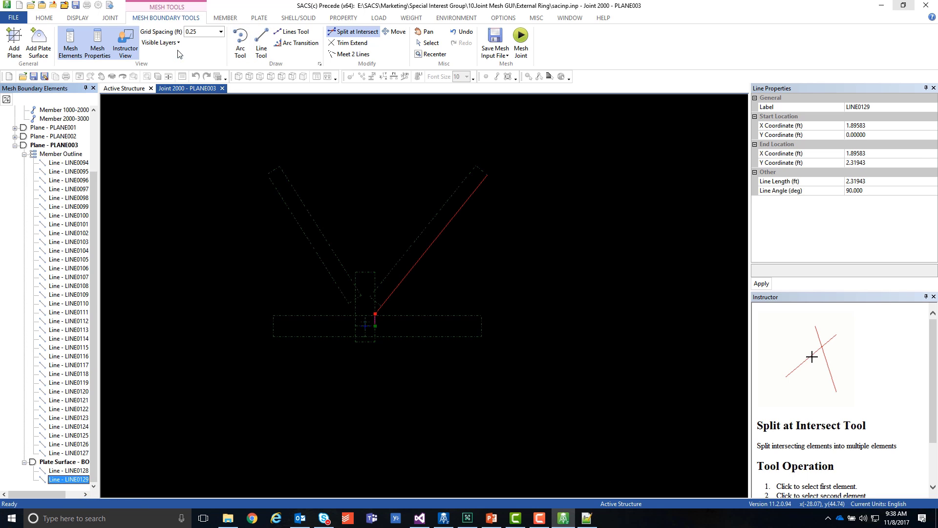
# Trim the vertical chord line at the horizontal member's upper edge, keeping only the short segment above that edge
pyautogui.scroll(5, 375, 315)
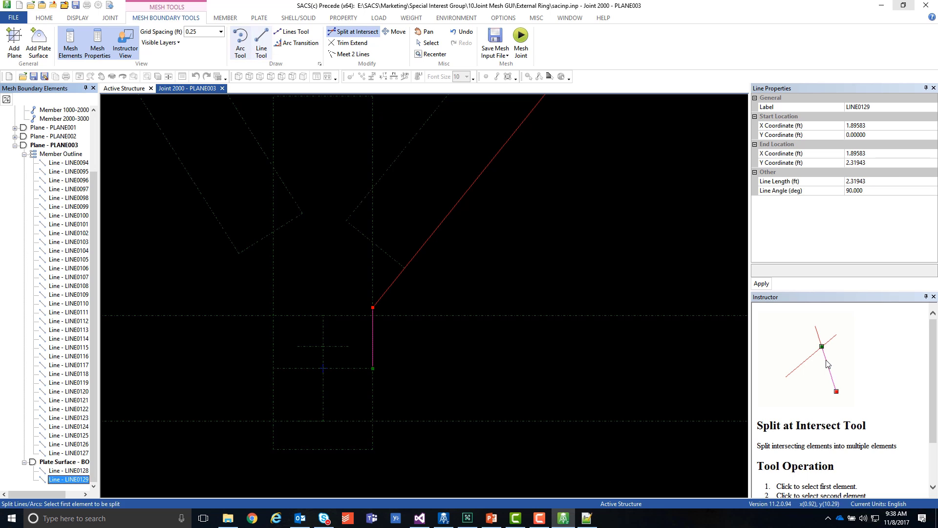
pyautogui.click(354, 43)
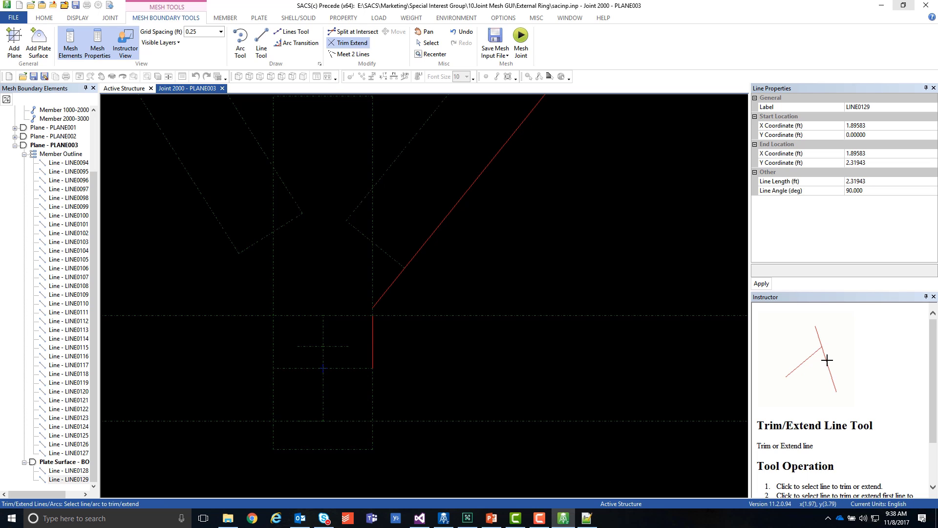
pyautogui.click(456, 33)
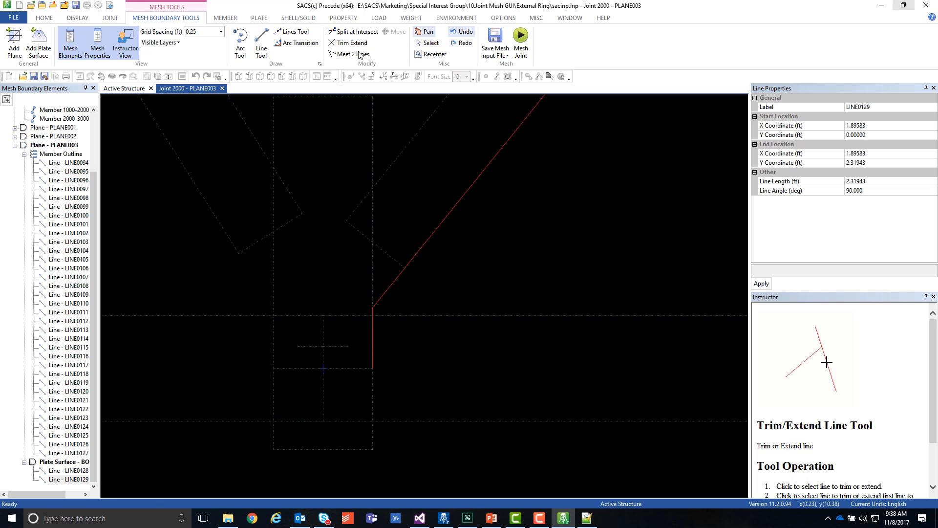
pyautogui.click(352, 43)
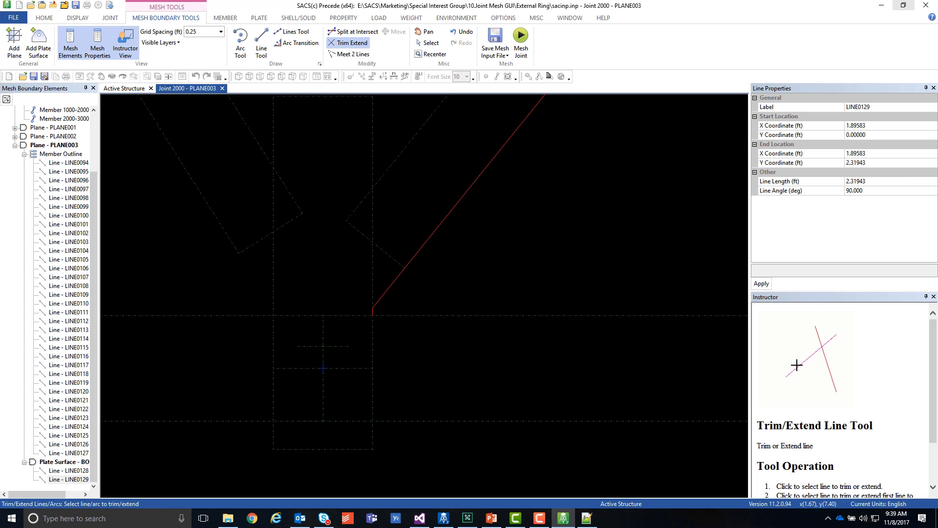
# Copy the horizontal member's upper outline line on the brace side into the plate surface
pyautogui.scroll(-2, 411, 374)
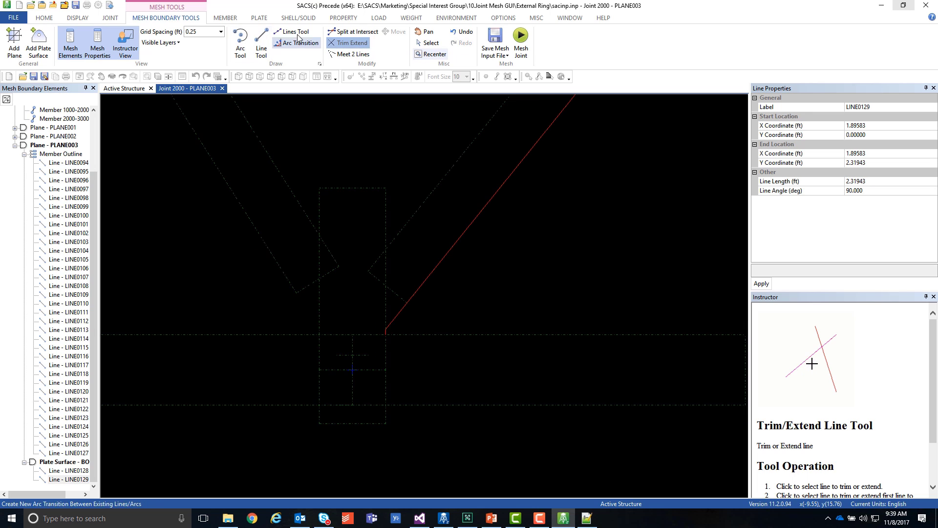
pyautogui.click(443, 335)
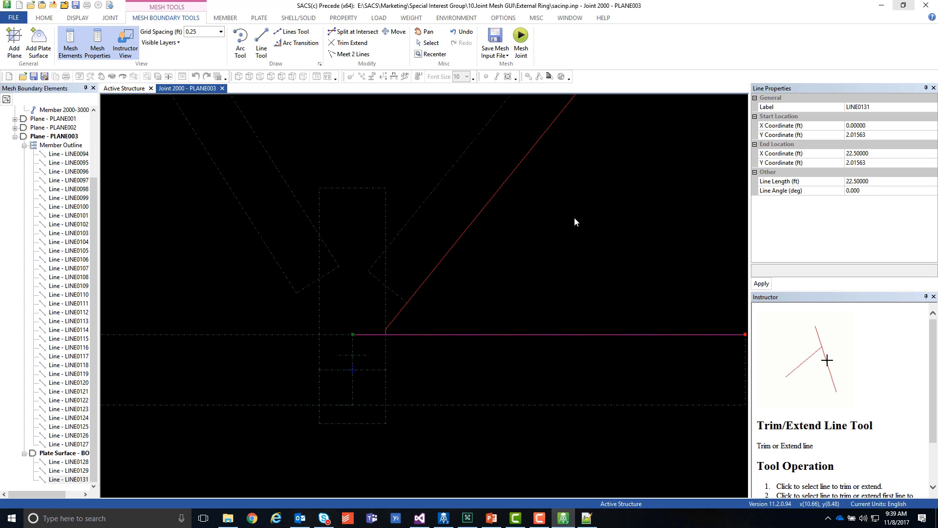
pyautogui.click(527, 262)
pyautogui.scroll(-2, 444, 302)
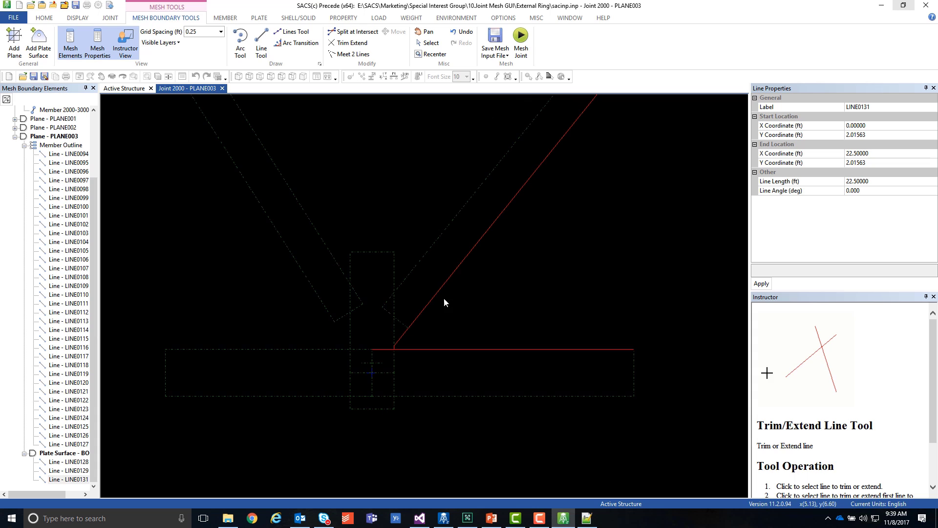
# Draw a vertical line about 3.5 ft long up from the horizontal line at X 6.5 ft and extend it to the brace line
pyautogui.click(293, 31)
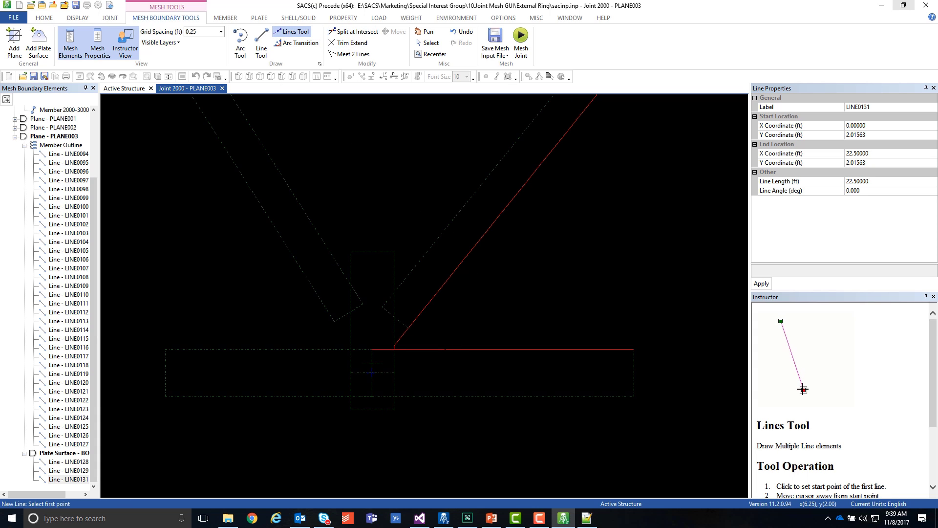
pyautogui.click(448, 349)
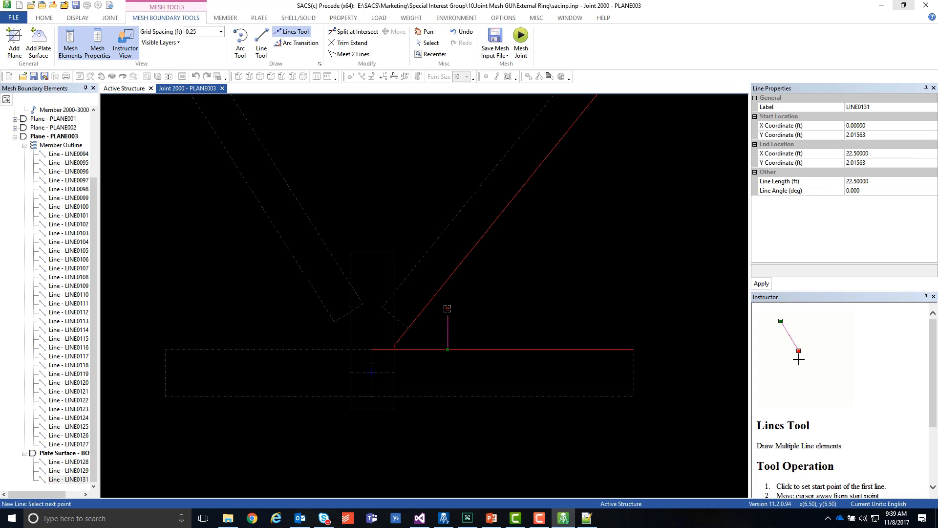
pyautogui.click(447, 309)
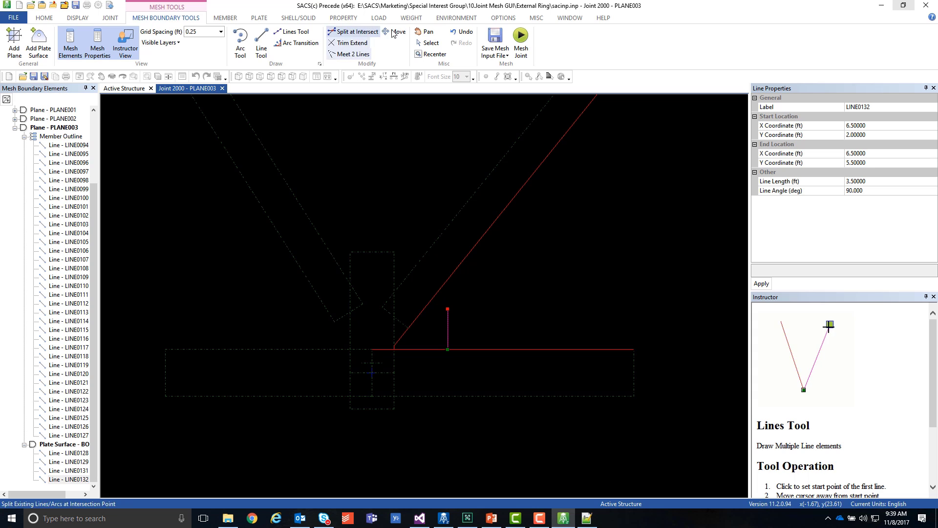
pyautogui.click(356, 55)
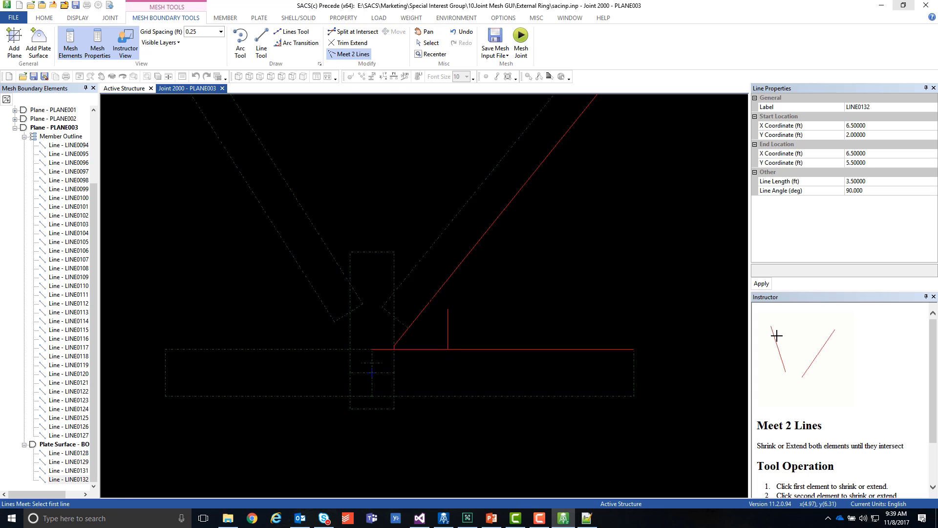
pyautogui.click(449, 315)
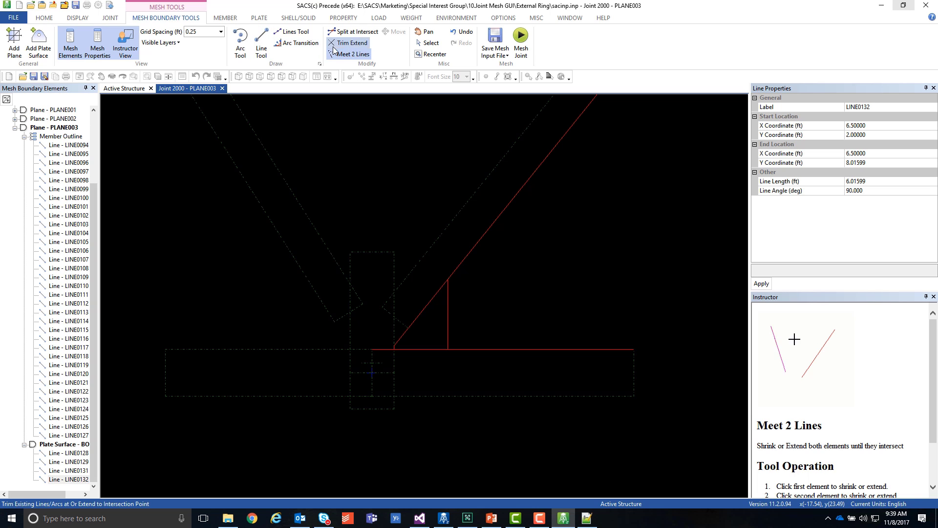
# Trim the brace line and the horizontal line at the new vertical line, keeping the portions toward the chord
pyautogui.click(351, 43)
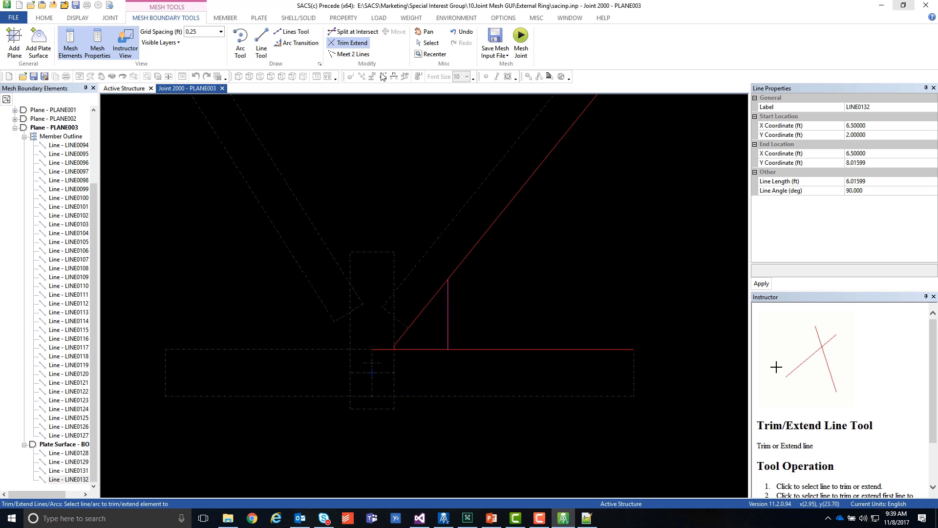
pyautogui.click(462, 31)
pyautogui.click(462, 42)
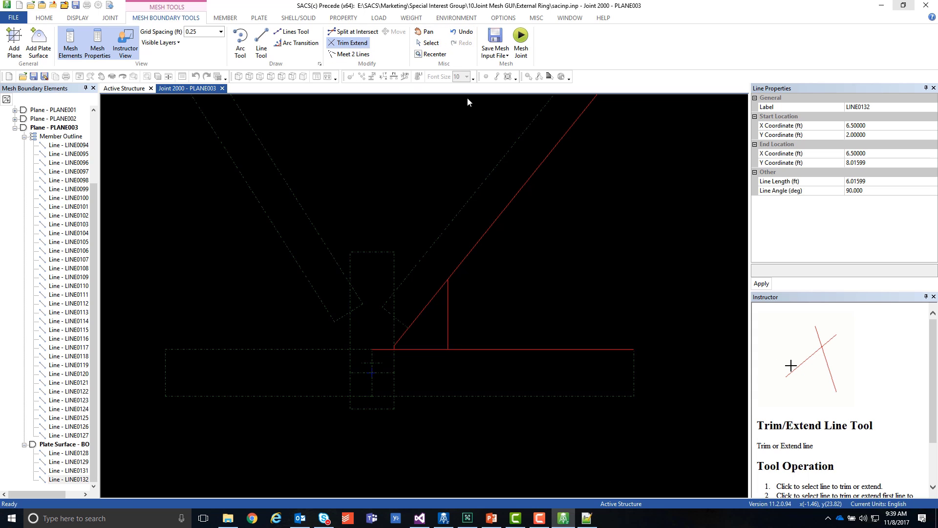
pyautogui.click(364, 42)
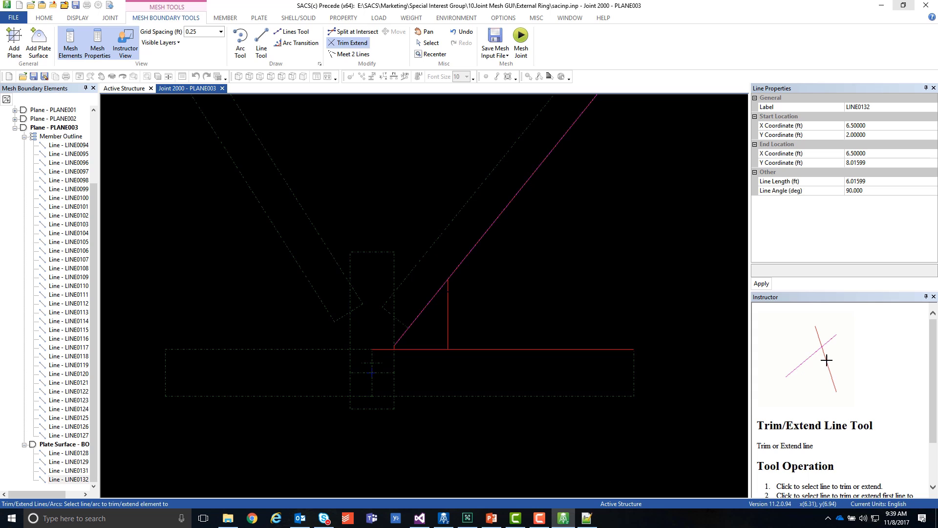
pyautogui.click(448, 292)
pyautogui.click(442, 349)
pyautogui.click(448, 338)
# Try to trim the horizontal line back to the short vertical line at the chord with Trim Extend
pyautogui.scroll(3, 411, 345)
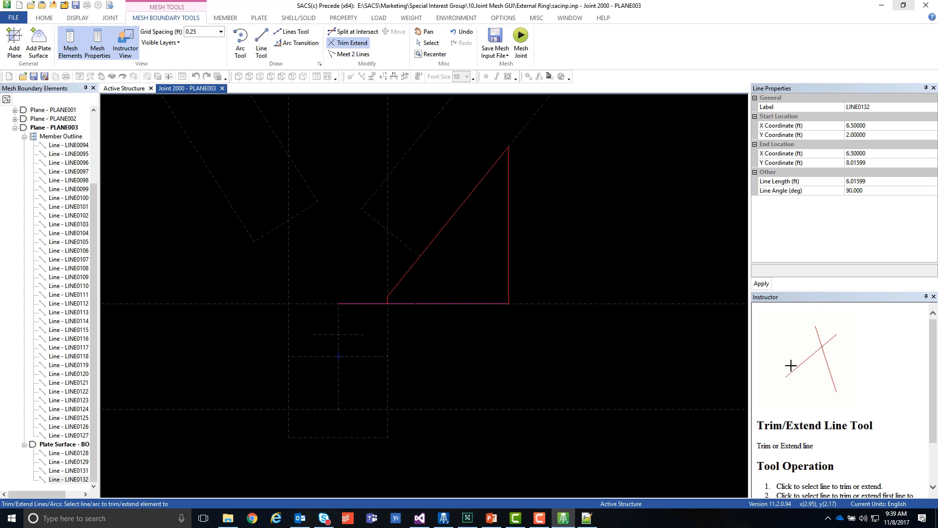
pyautogui.click(474, 296)
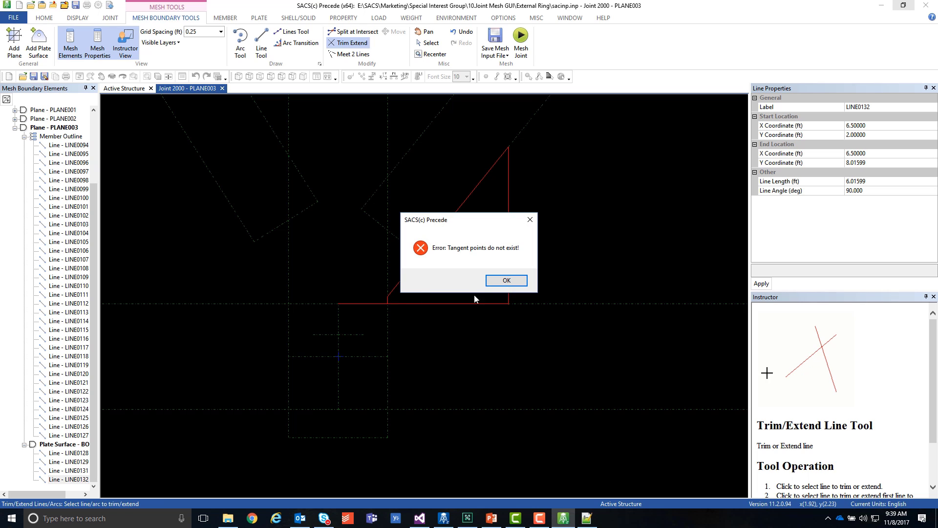
pyautogui.click(503, 282)
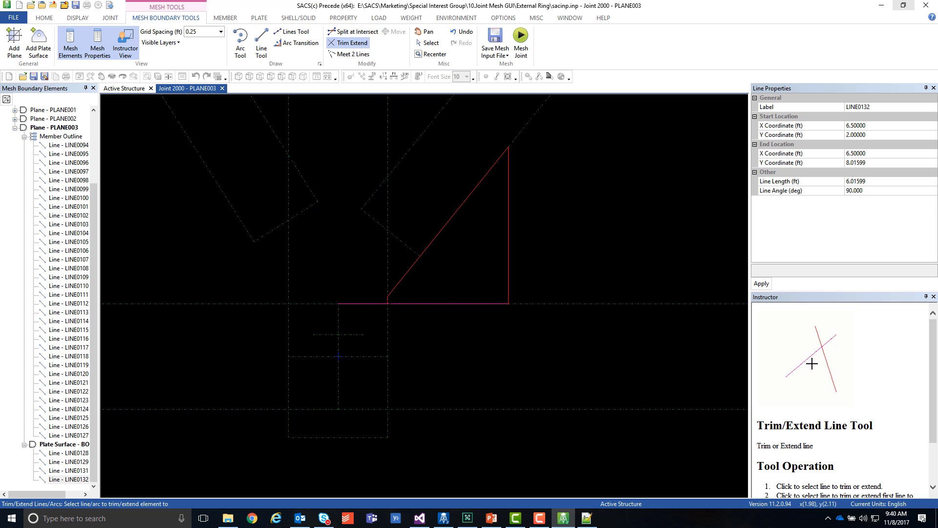
pyautogui.click(460, 281)
pyautogui.click(506, 281)
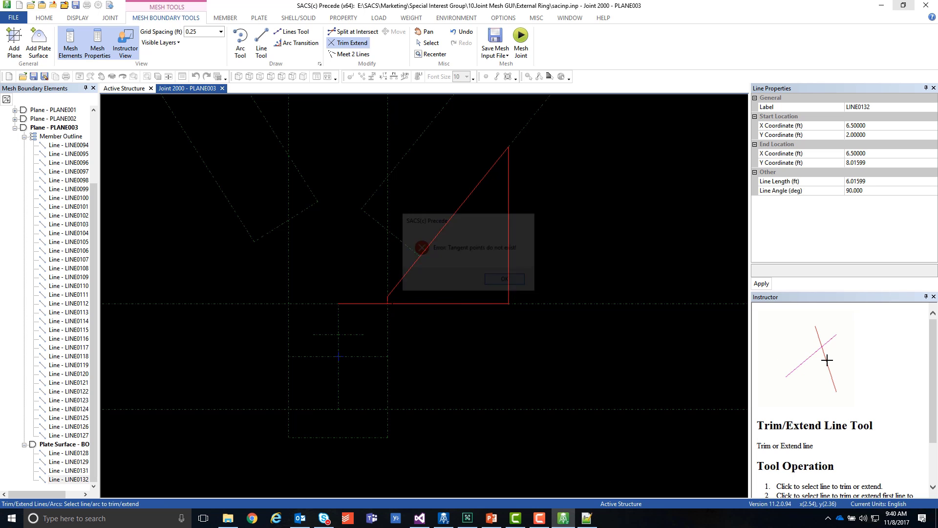
pyautogui.scroll(3, 435, 306)
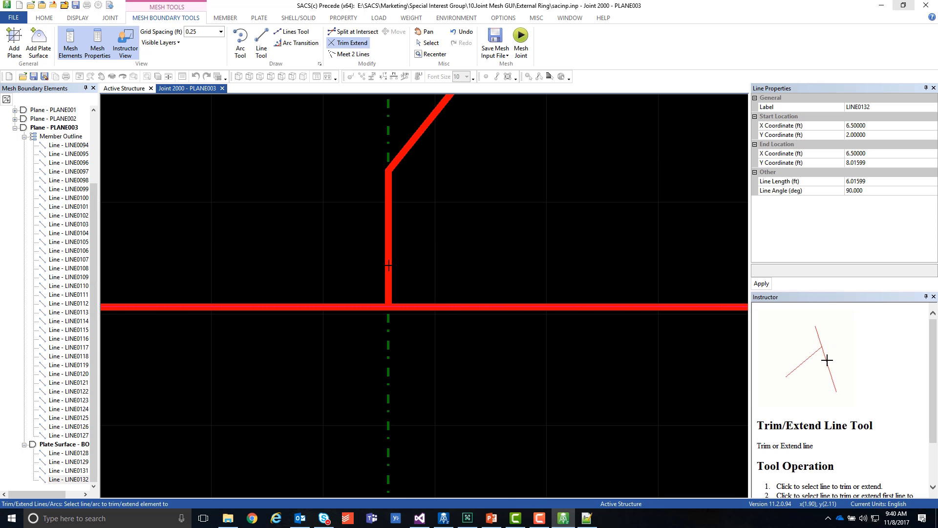
pyautogui.click(388, 264)
pyautogui.click(506, 281)
pyautogui.scroll(-5, 442, 318)
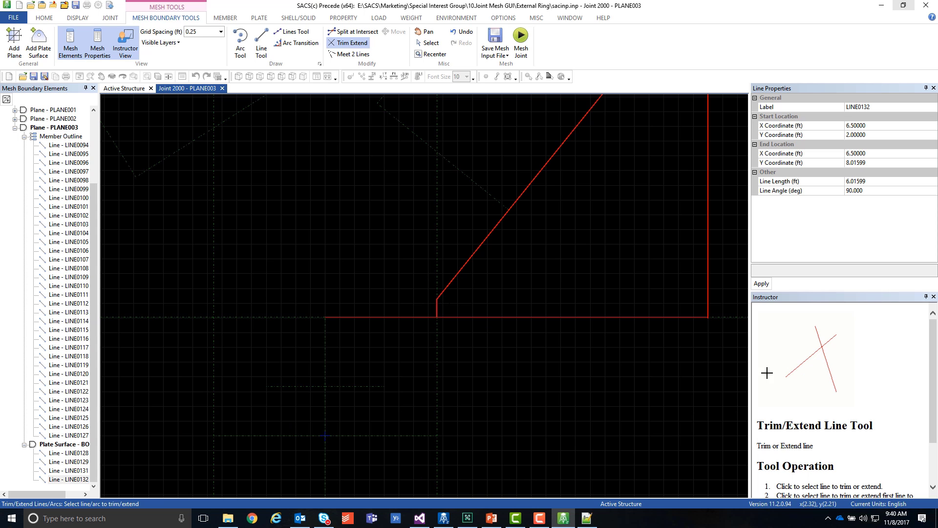
pyautogui.scroll(3, 471, 380)
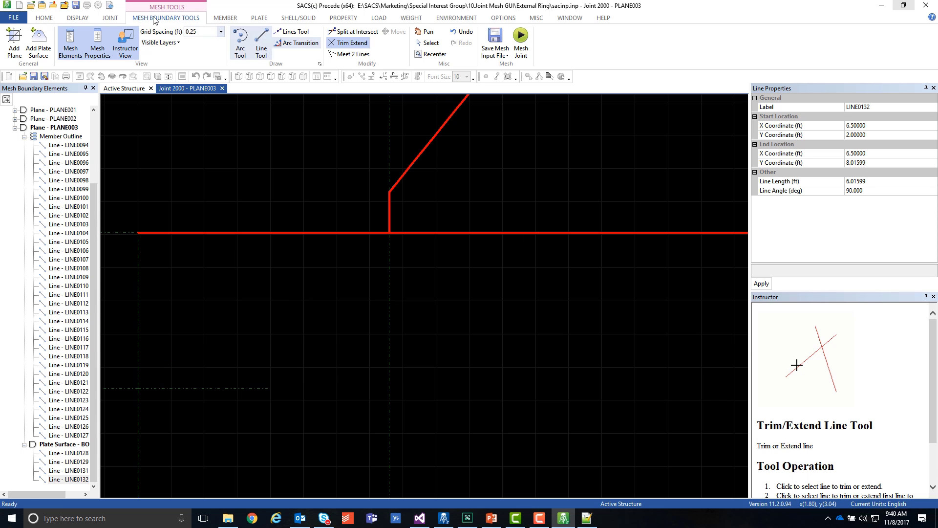
pyautogui.click(465, 233)
# Try moving the lower endpoint of the short vertical line below the horizontal line, and undo the move
pyautogui.click(390, 209)
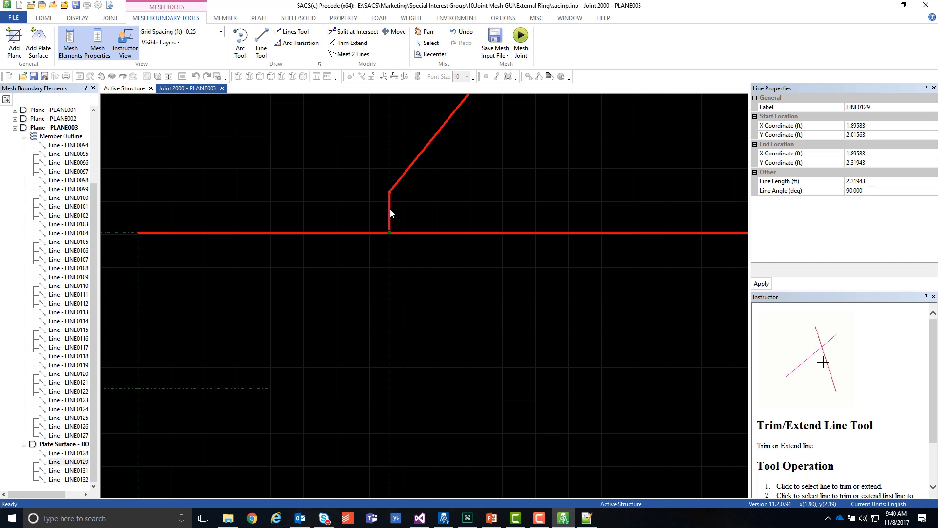
pyautogui.click(432, 232)
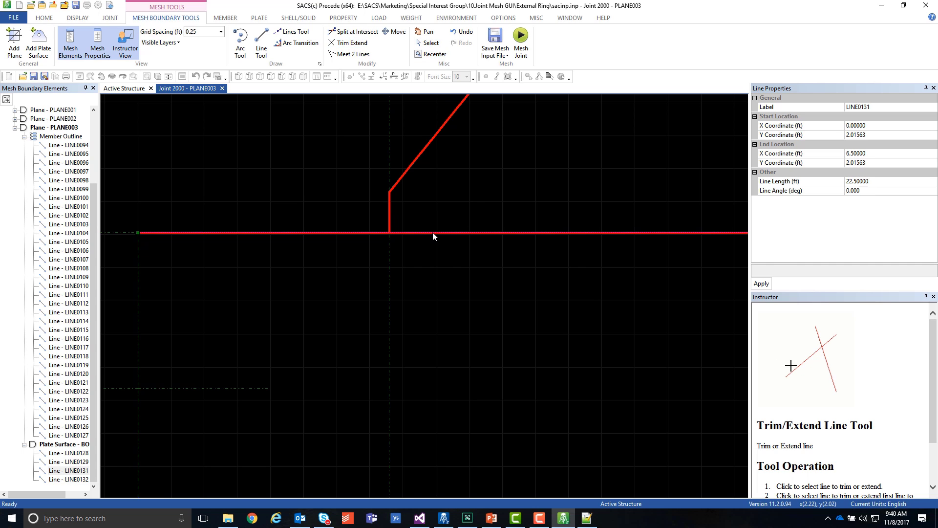
pyautogui.click(390, 219)
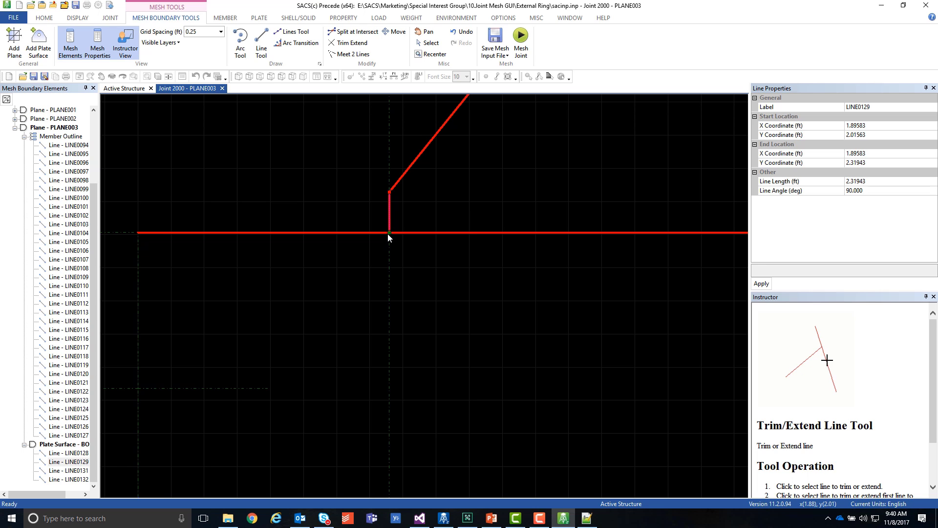
pyautogui.moveTo(389, 233); pyautogui.dragTo(390, 259)
pyautogui.click(462, 32)
# Set the horizontal line's start X coordinate to 1.89583 ft, matching the short vertical line's start X
pyautogui.click(879, 126)
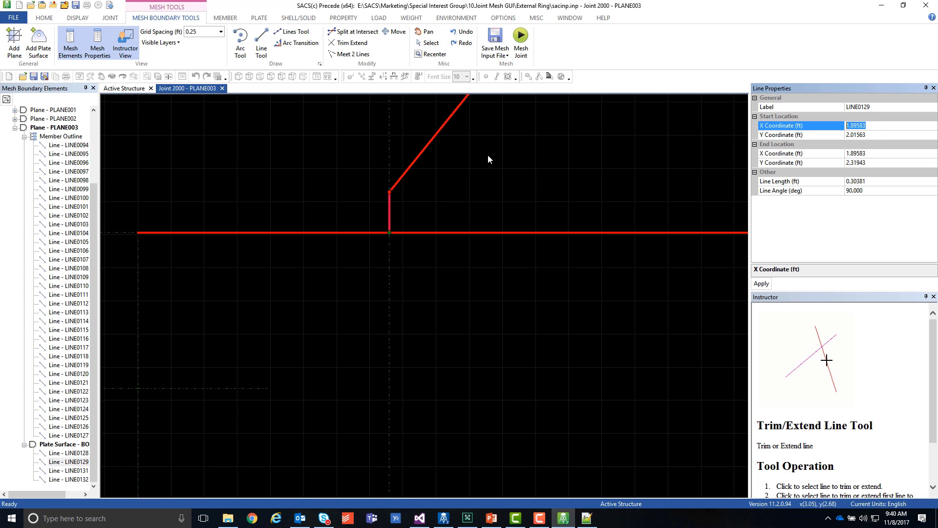
pyautogui.click(485, 232)
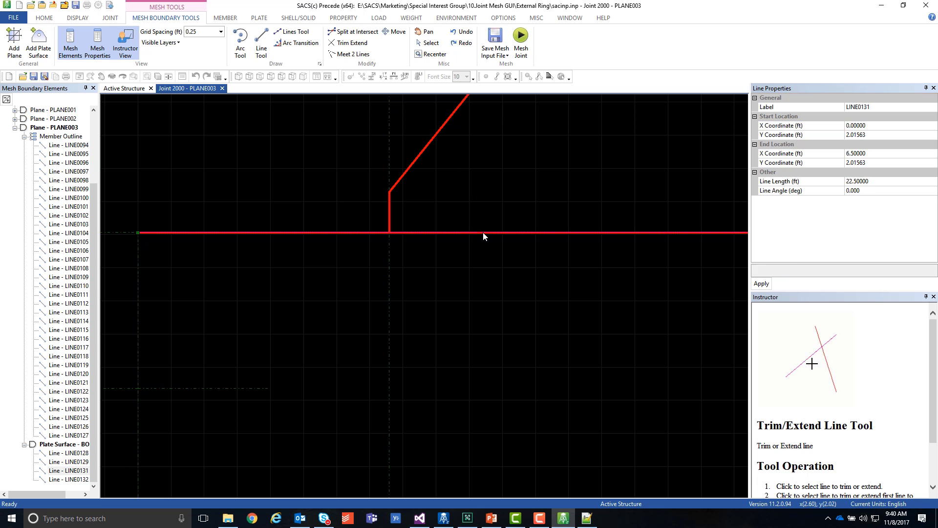
pyautogui.click(886, 131)
pyautogui.click(882, 122)
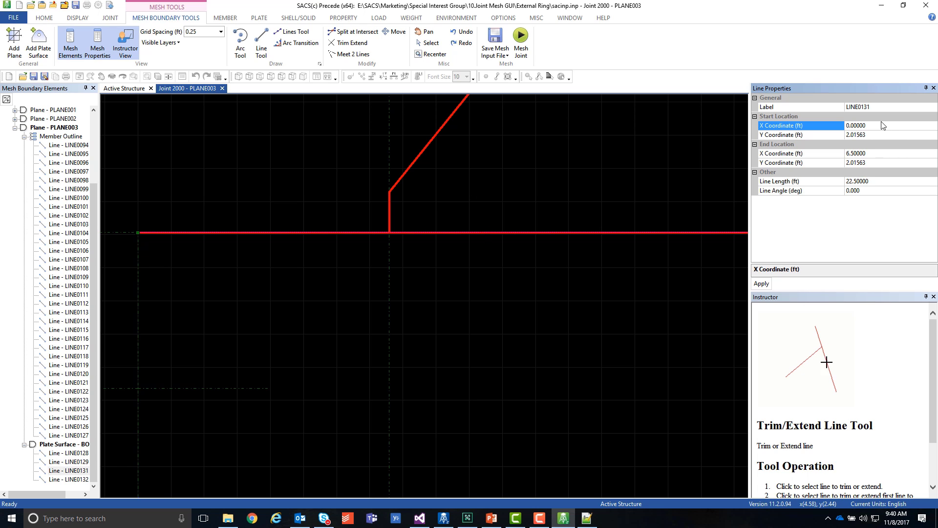
pyautogui.doubleClick(881, 123)
pyautogui.write('1.89583')
pyautogui.click(762, 116)
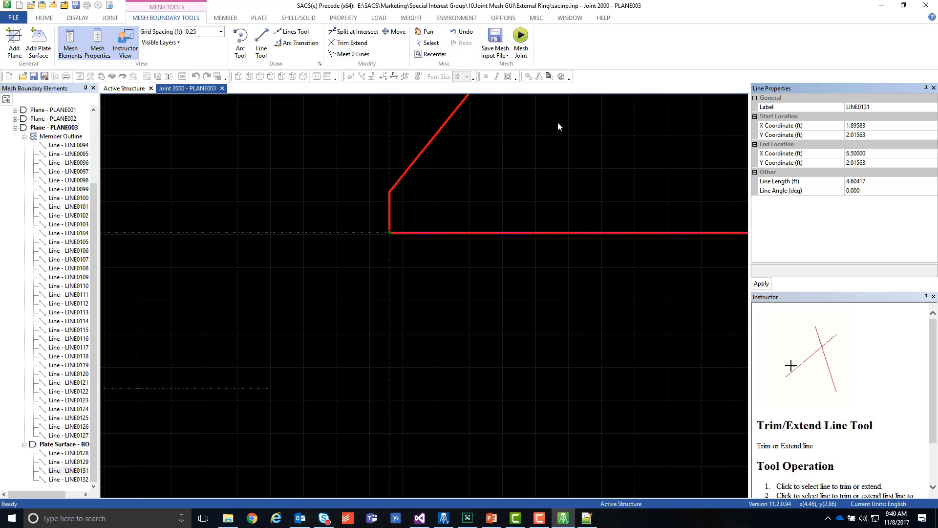
pyautogui.scroll(-4, 404, 328)
pyautogui.click(497, 286)
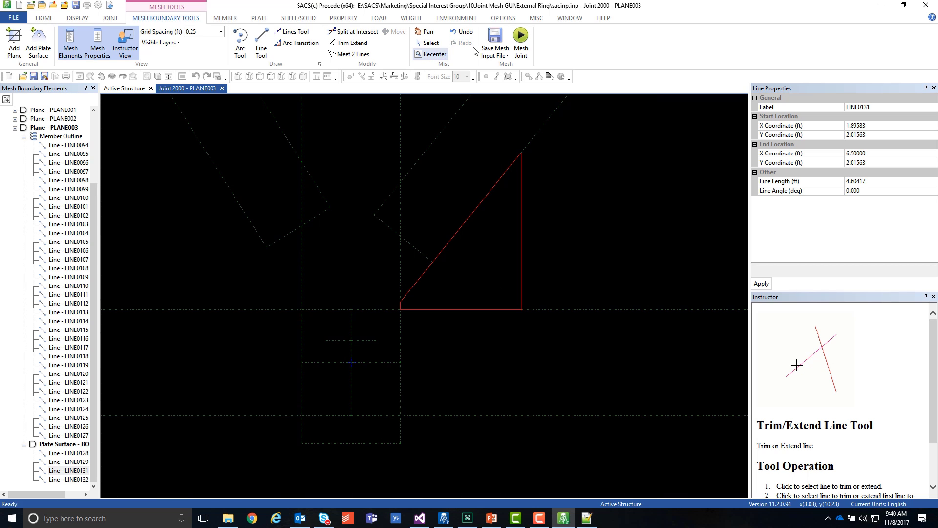
# Mesh joint 2000 and orbit the generated mesh to examine the new plate between the brace and the horizontal member
pyautogui.click(519, 37)
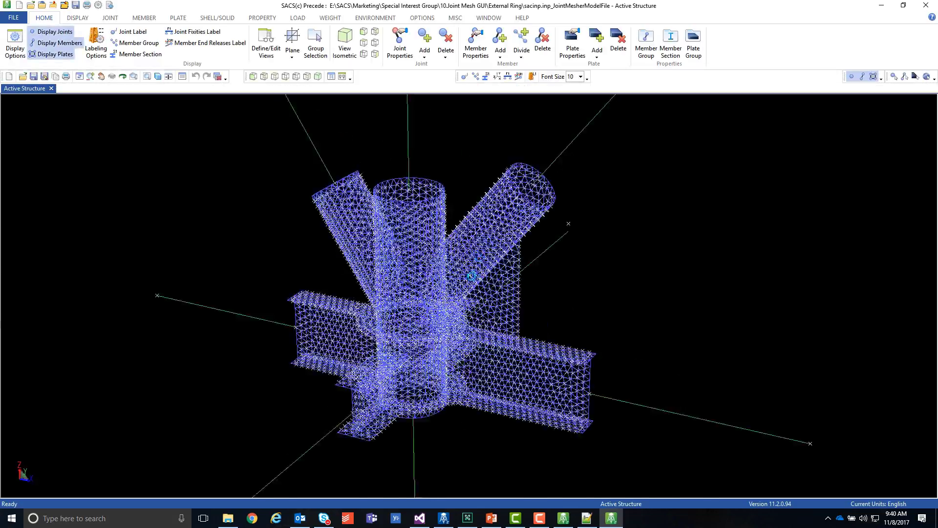
pyautogui.scroll(3, 472, 276)
pyautogui.moveTo(474, 278); pyautogui.dragTo(562, 289, button='middle')
pyautogui.scroll(-3, 562, 290)
# Display the XZ structural plane at Y coordinate 0 ft and examine how the new plate's mesh meets the brace and horizontal member
pyautogui.click(110, 18)
pyautogui.click(94, 18)
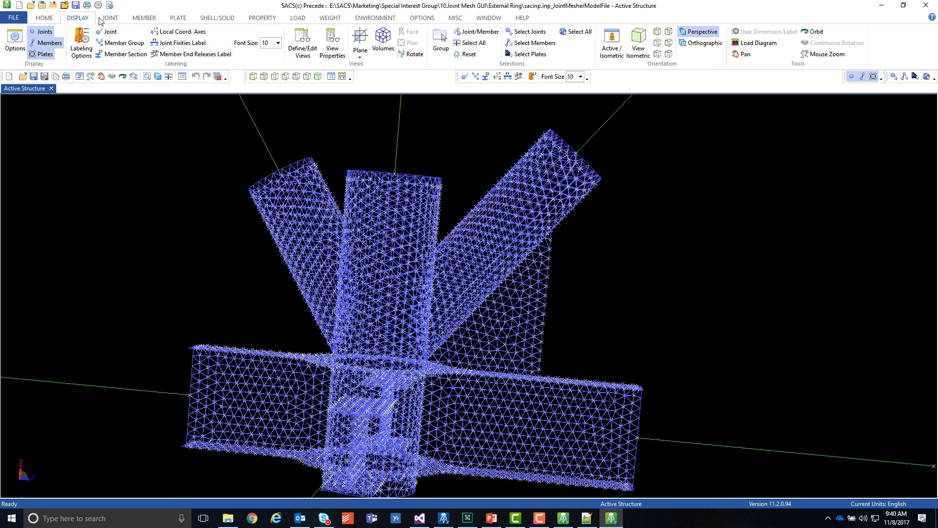
pyautogui.click(368, 57)
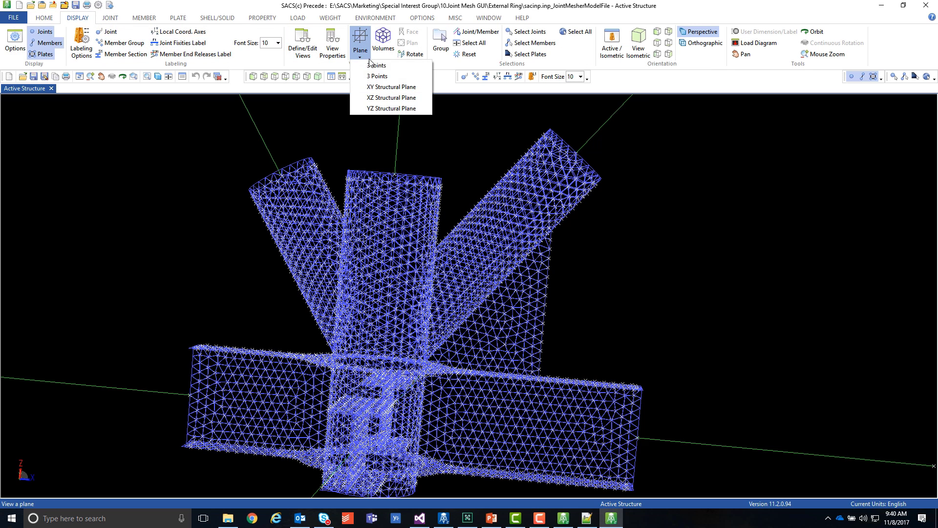
pyautogui.click(391, 98)
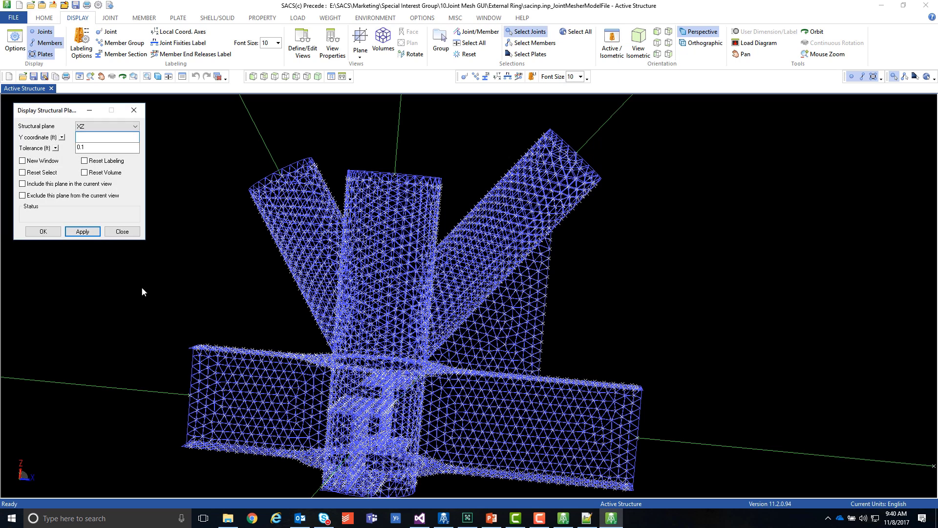
pyautogui.click(97, 231)
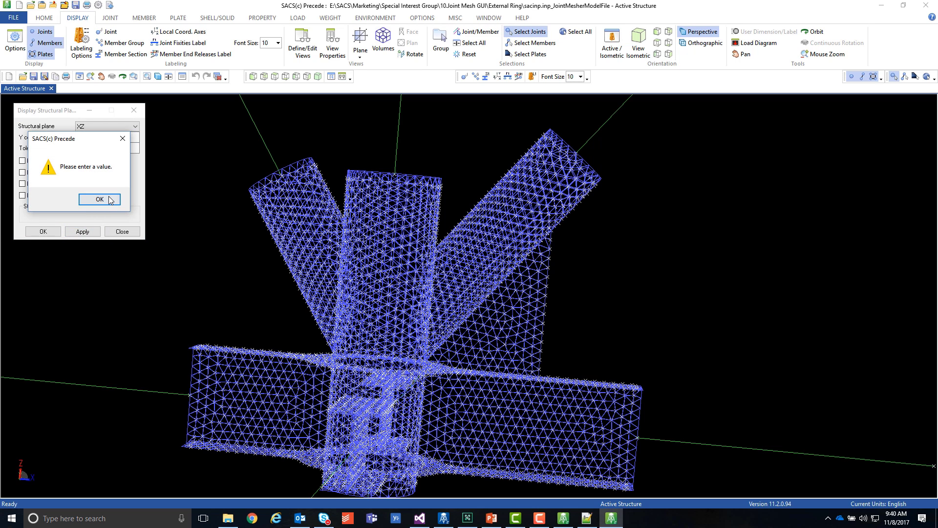
pyautogui.click(99, 200)
pyautogui.click(111, 139)
pyautogui.write('0.')
pyautogui.press('Return')
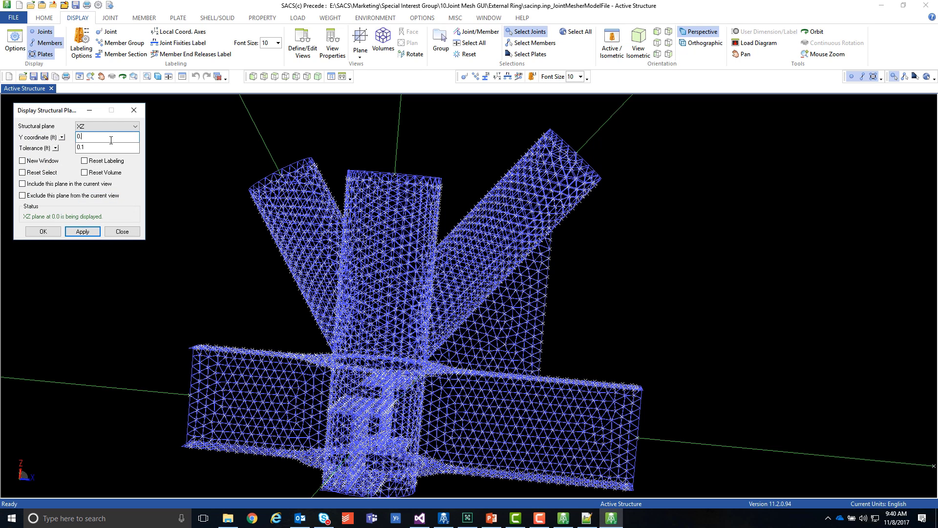
pyautogui.scroll(8, 490, 278)
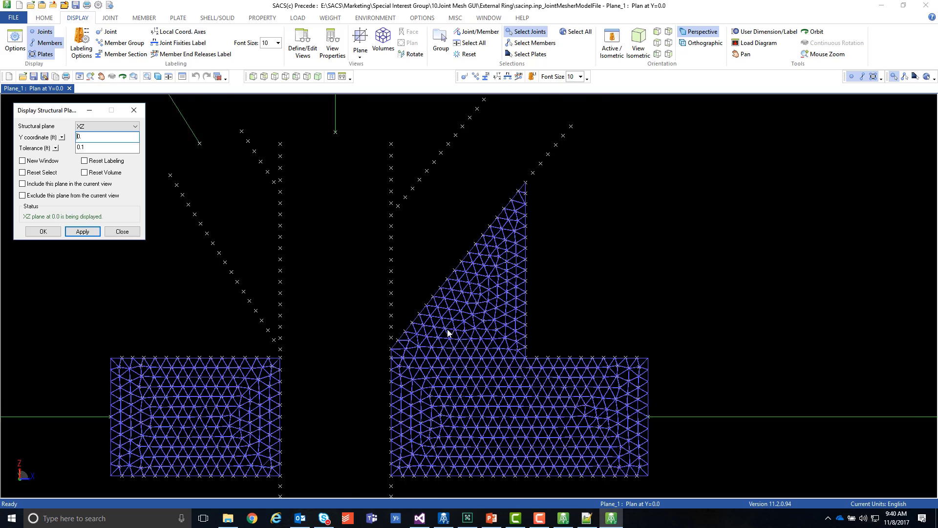
pyautogui.moveTo(447, 329); pyautogui.dragTo(439, 350, button='middle')
pyautogui.moveTo(382, 359); pyautogui.dragTo(532, 264)
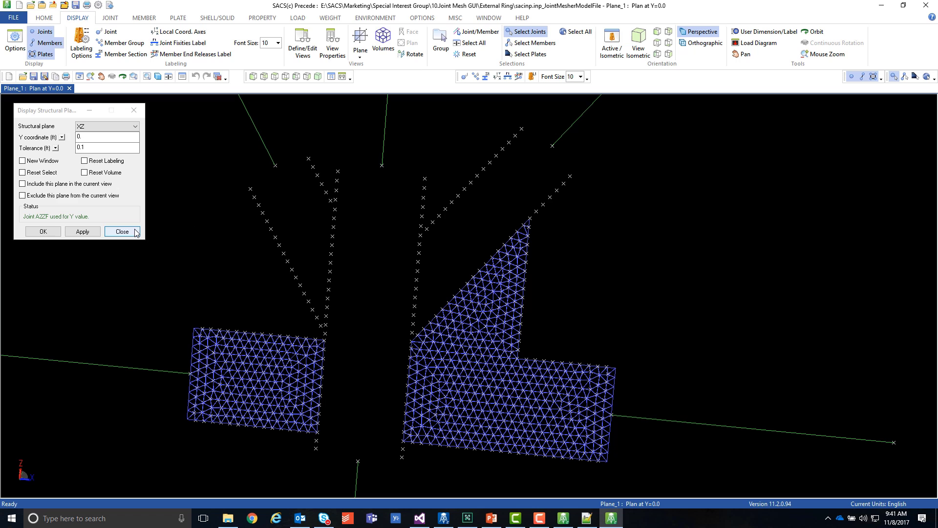
pyautogui.scroll(-1, 169, 214)
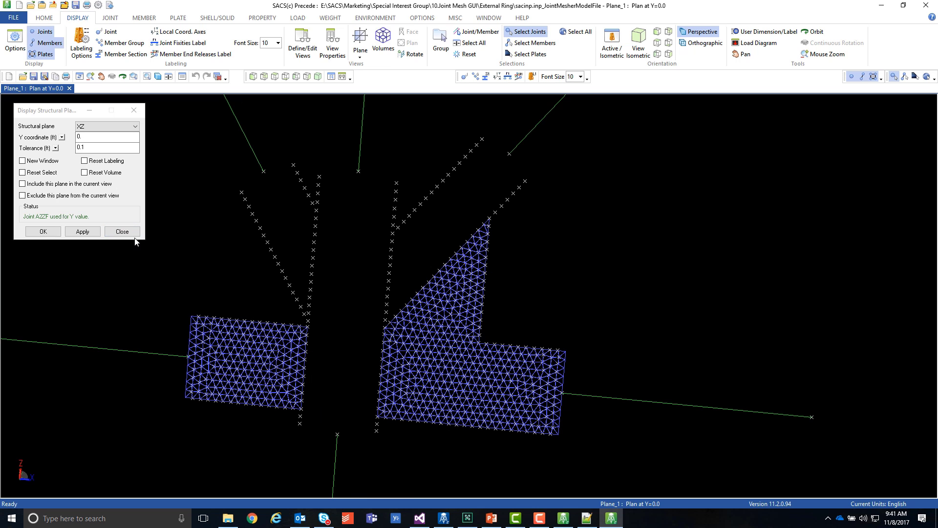
pyautogui.click(128, 232)
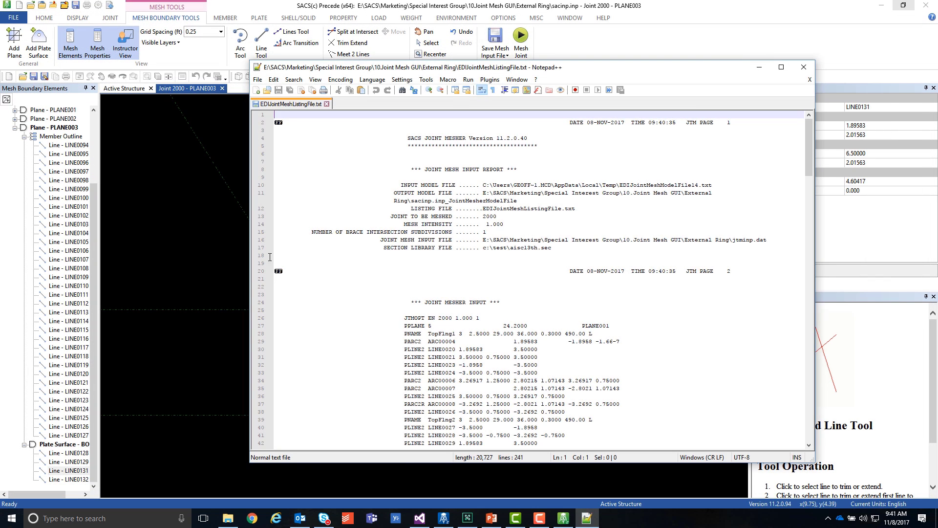
# Return to the joint 2000 mesh boundary view and list the available plane location types for PLANE001
pyautogui.click(192, 259)
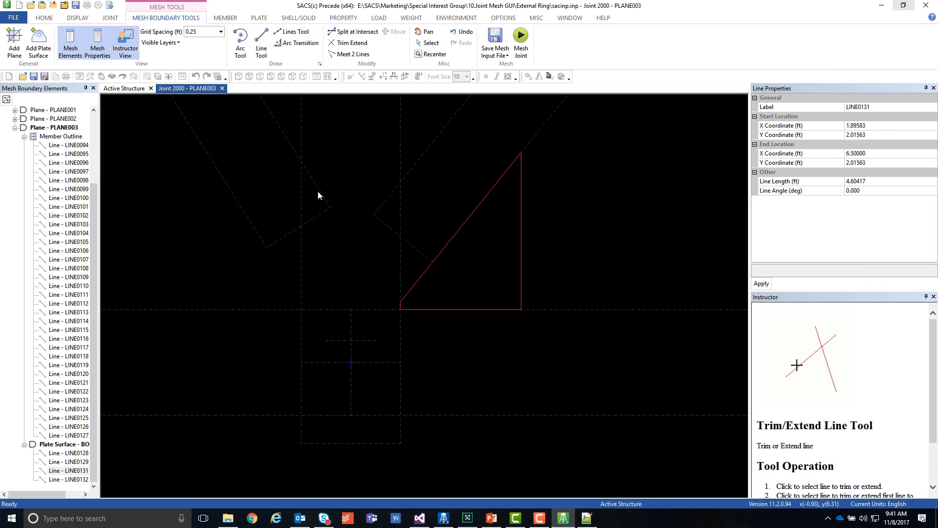
pyautogui.scroll(1, 49, 143)
pyautogui.click(54, 136)
pyautogui.click(882, 117)
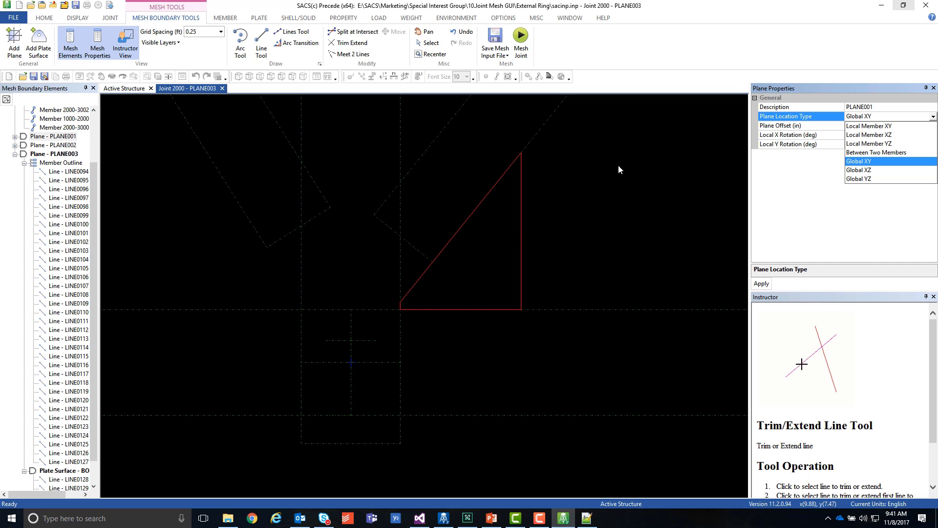
# Review the plane properties of PLANE003 and the mesh boundary properties of its plate surface
pyautogui.click(60, 157)
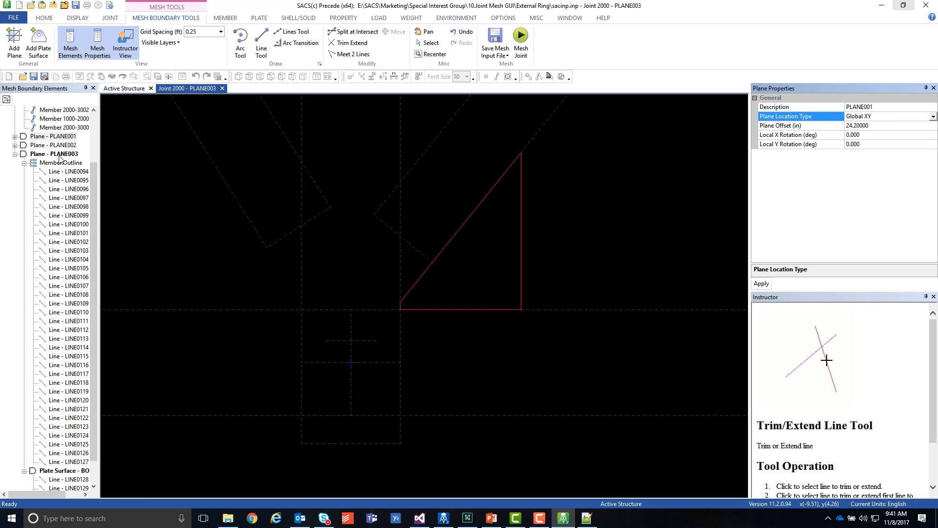
pyautogui.click(59, 155)
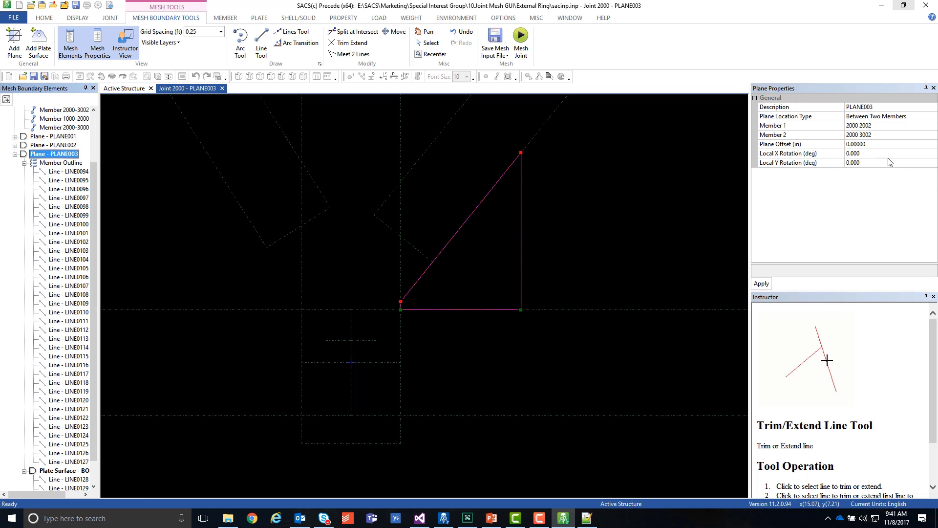
pyautogui.click(66, 470)
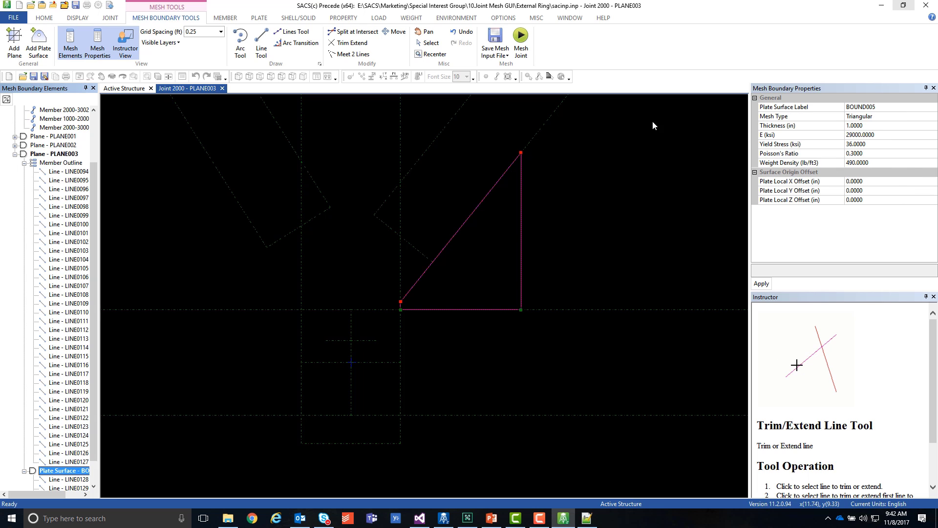
pyautogui.scroll(-3, 372, 286)
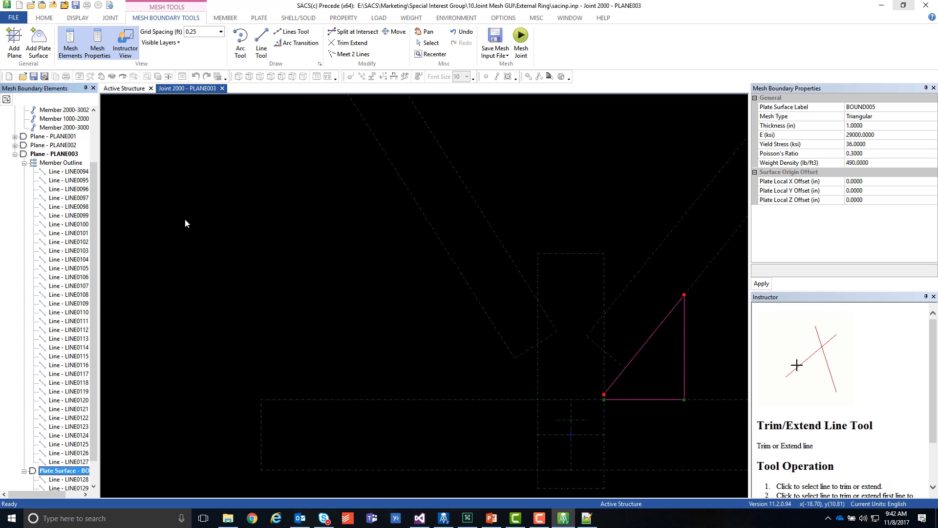
# Review the commands available for PLANE003 and for line LINE0128 of its plate surface
pyautogui.click(70, 163)
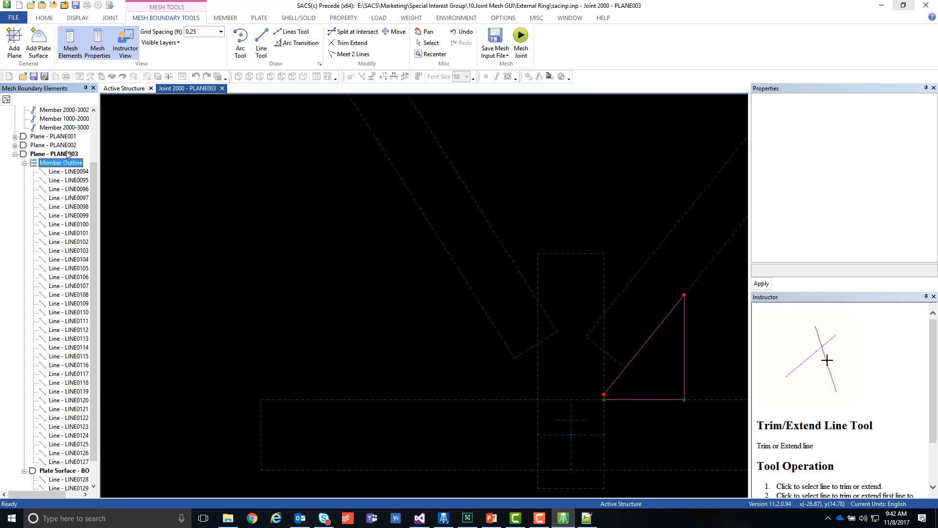
pyautogui.click(67, 154)
pyautogui.rightClick(67, 155)
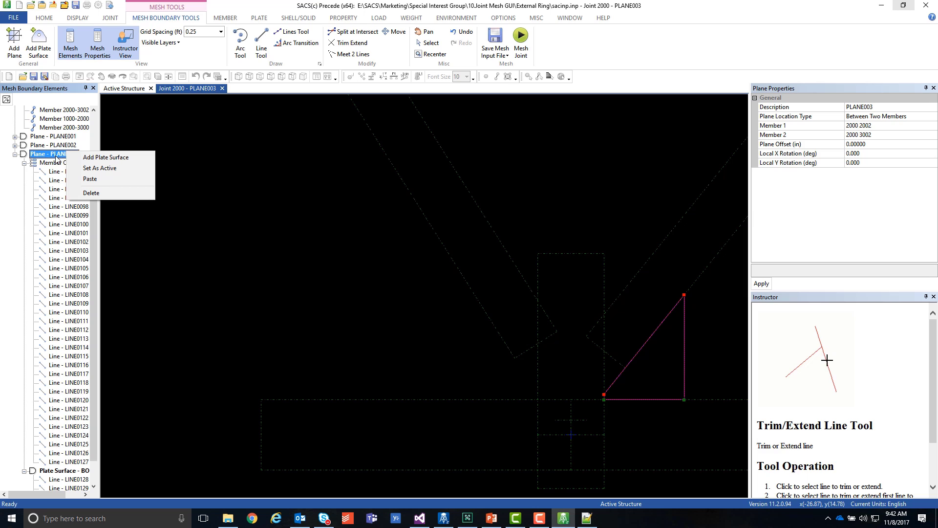
pyautogui.click(48, 163)
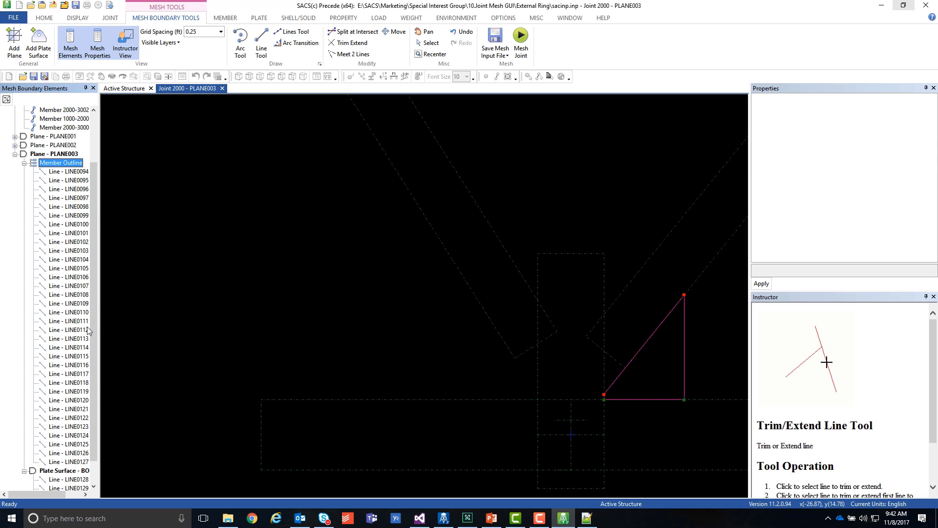
pyautogui.scroll(-1, 71, 168)
pyautogui.click(73, 444)
pyautogui.rightClick(75, 446)
pyautogui.rightClick(60, 451)
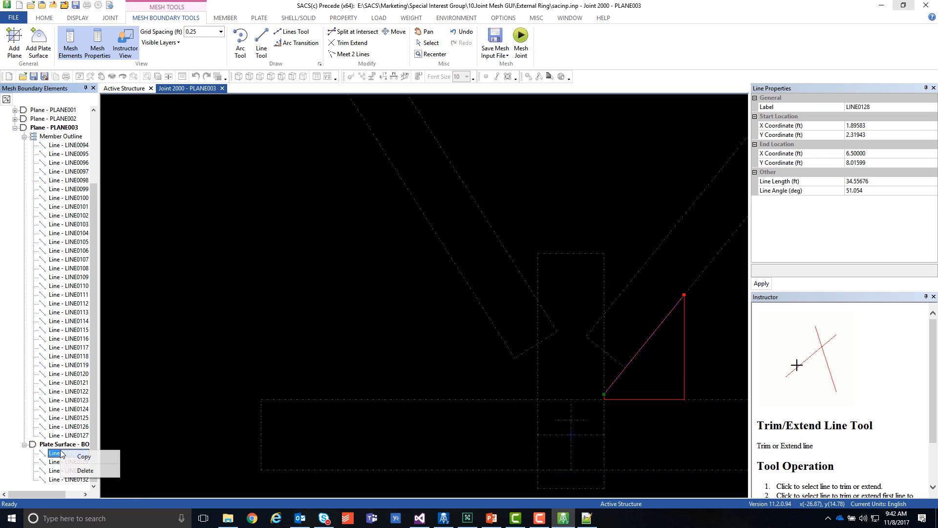
# Review the hard point, hard line and hard plane commands available for member 2003-2000
pyautogui.click(64, 152)
pyautogui.moveTo(95, 190); pyautogui.dragTo(91, 118)
pyautogui.rightClick(54, 134)
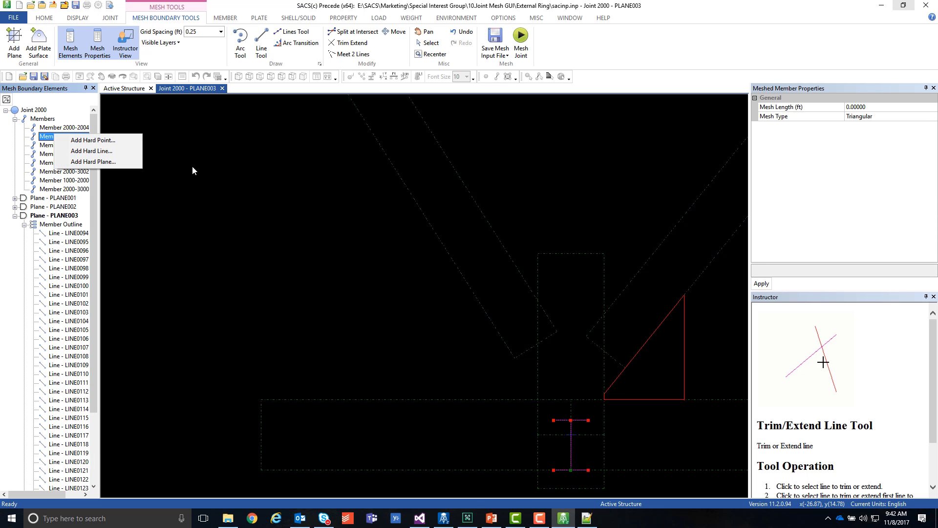
pyautogui.click(278, 185)
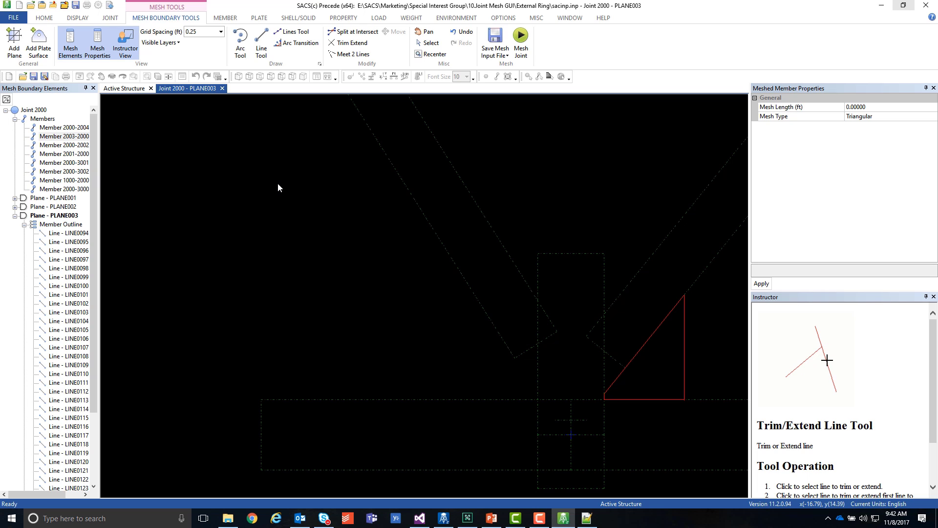
# Add a hard point to member 2000-2004 and view the choices for its Hard Edge Option
pyautogui.click(67, 128)
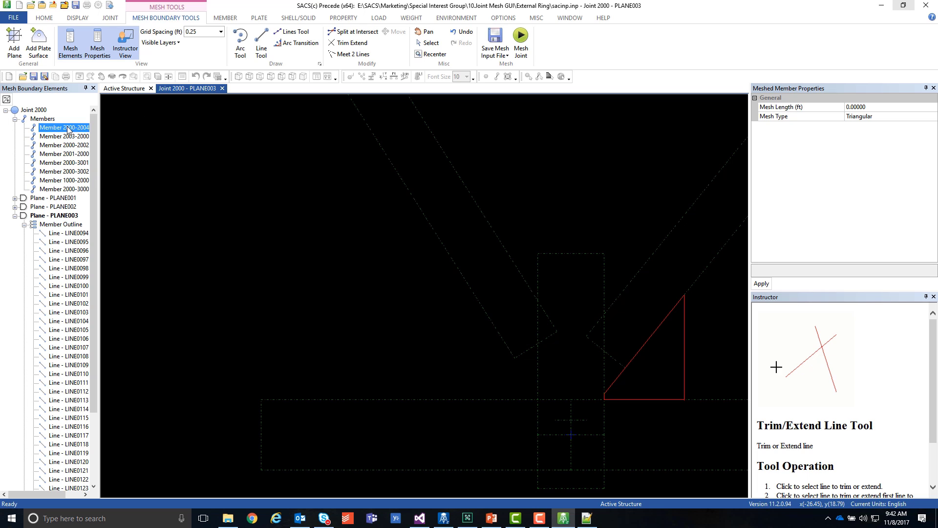
pyautogui.rightClick(67, 128)
pyautogui.click(115, 130)
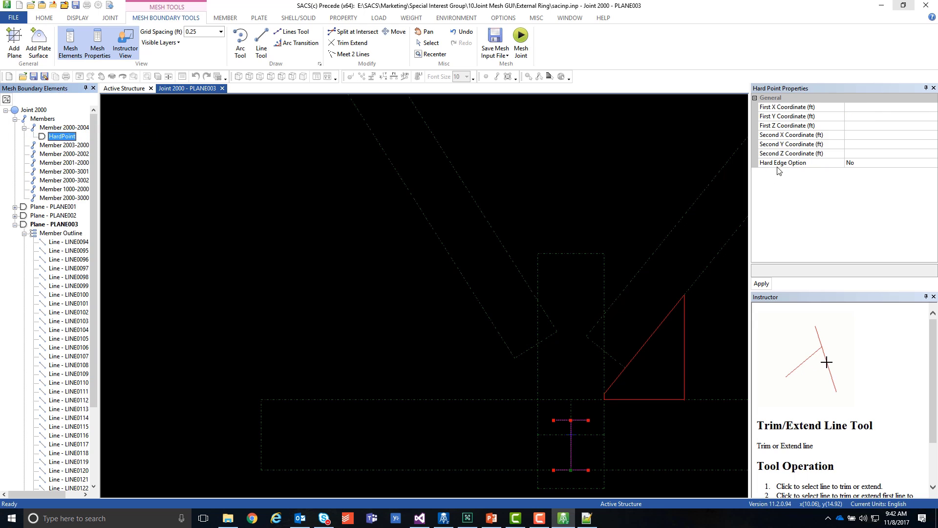
pyautogui.click(880, 108)
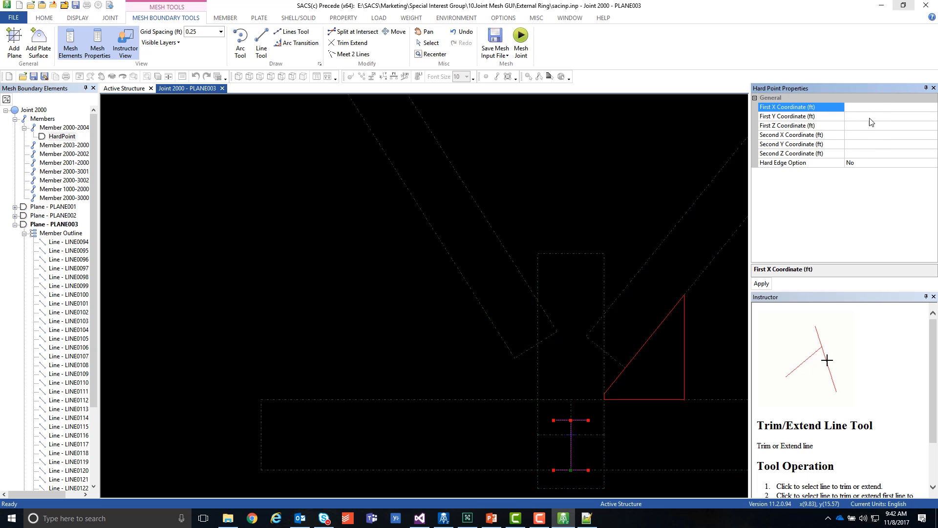
pyautogui.click(872, 163)
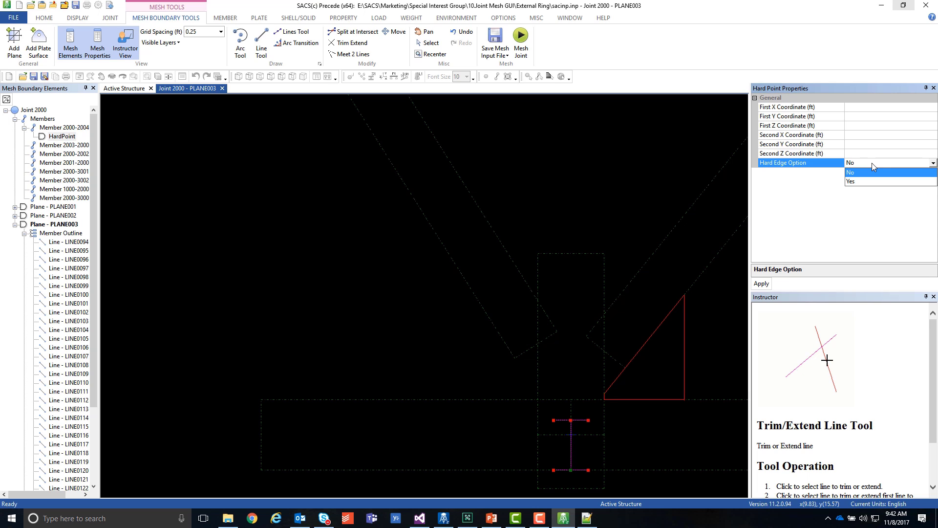
pyautogui.click(810, 235)
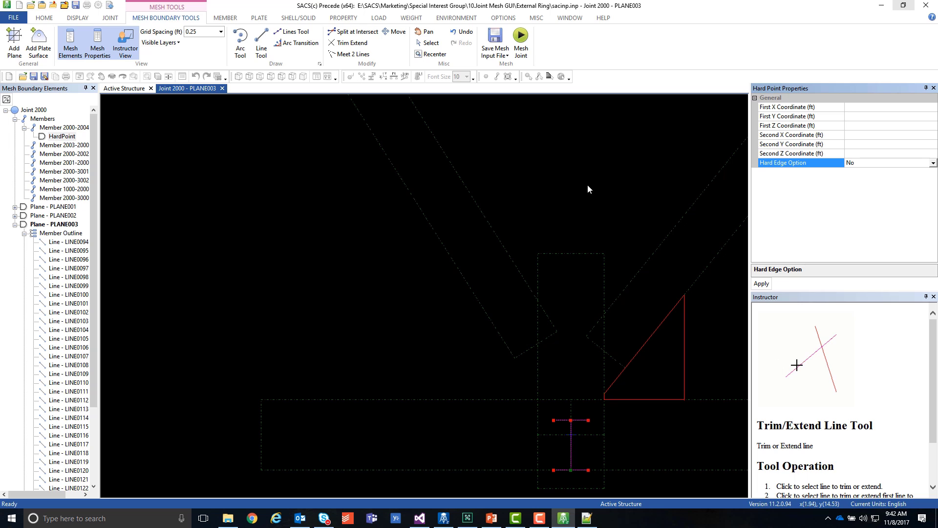
# Add a hard line to member 2003-2000
pyautogui.click(67, 148)
pyautogui.rightClick(67, 148)
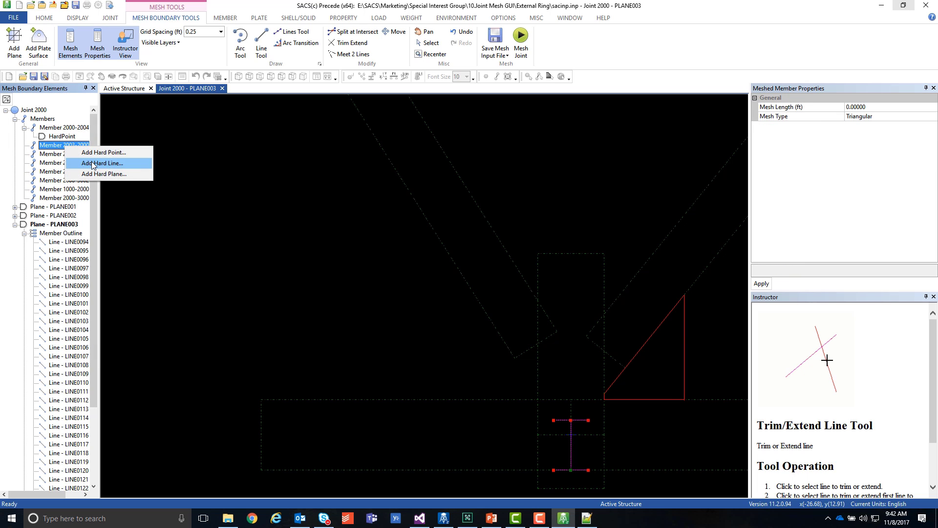
pyautogui.click(91, 163)
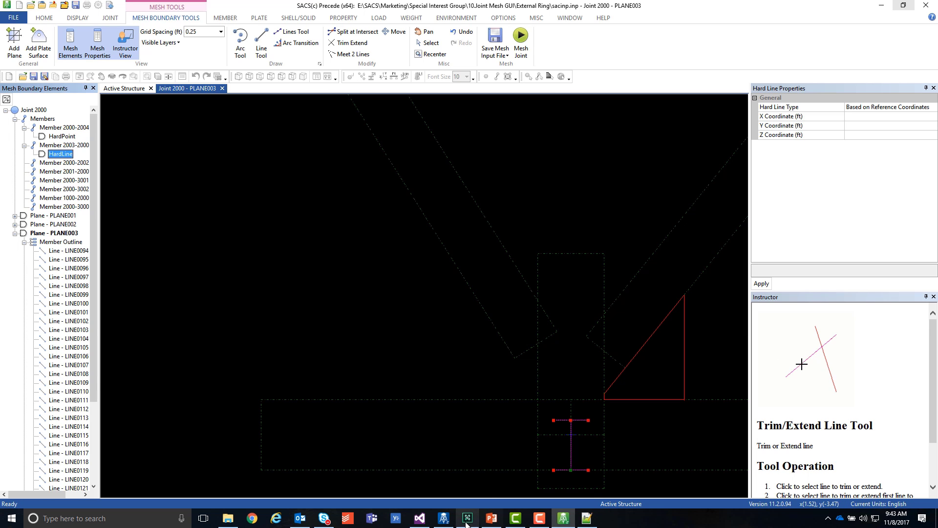
# Switch to SACS CONNECT Edition and open the joint mesh input file jtminp.dat in Data Generator
pyautogui.click(444, 518)
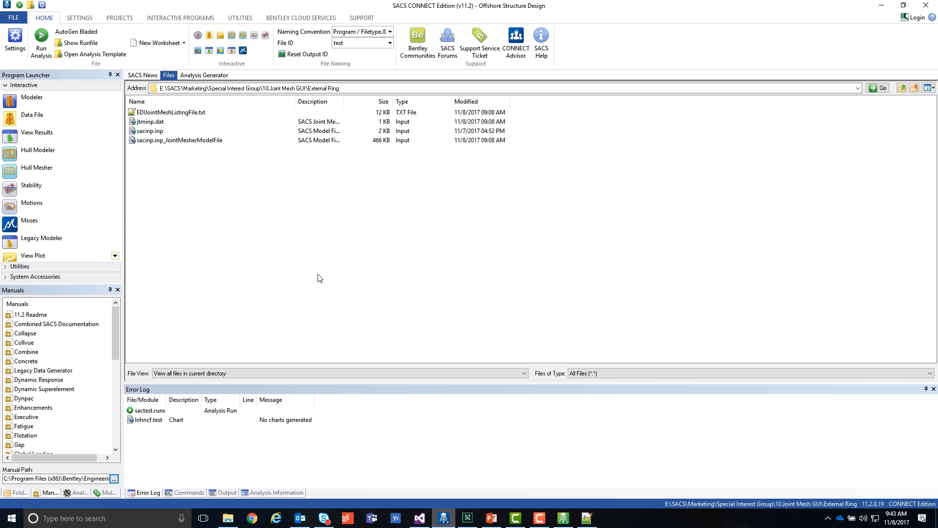
pyautogui.rightClick(138, 123)
pyautogui.click(186, 130)
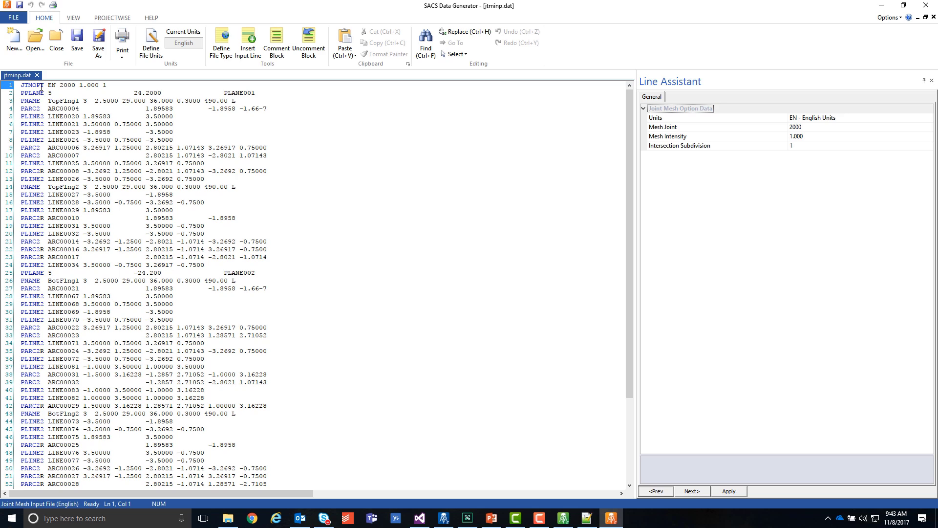
# Examine the JTMOPT, PPLANE, PNAME, PARC2 and PLINE2 input lines at the start of jtminp.dat in the Line Assistant
pyautogui.click(42, 87)
pyautogui.click(53, 94)
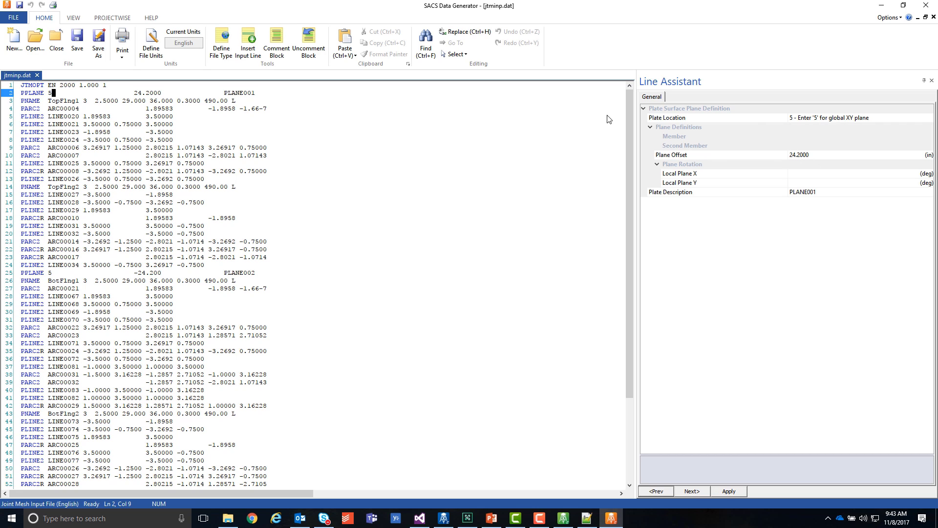
pyautogui.click(47, 100)
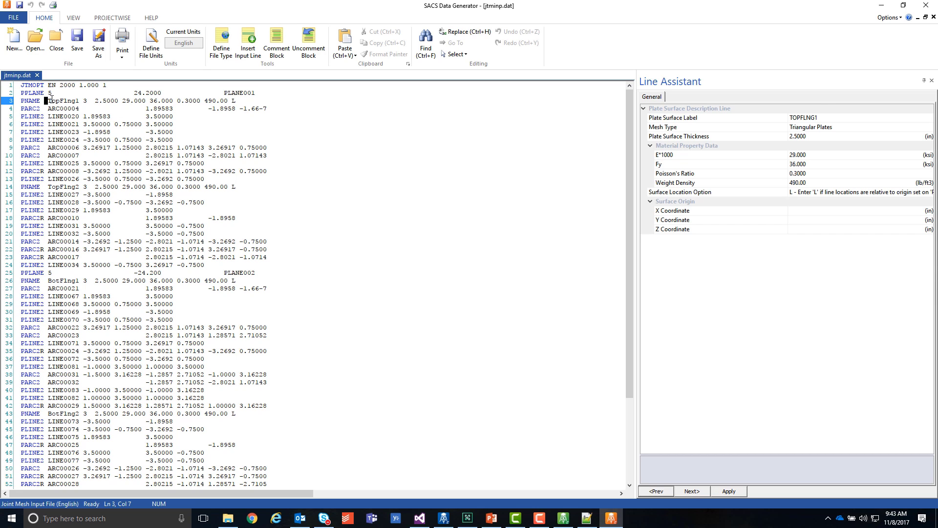
pyautogui.click(50, 93)
pyautogui.click(54, 100)
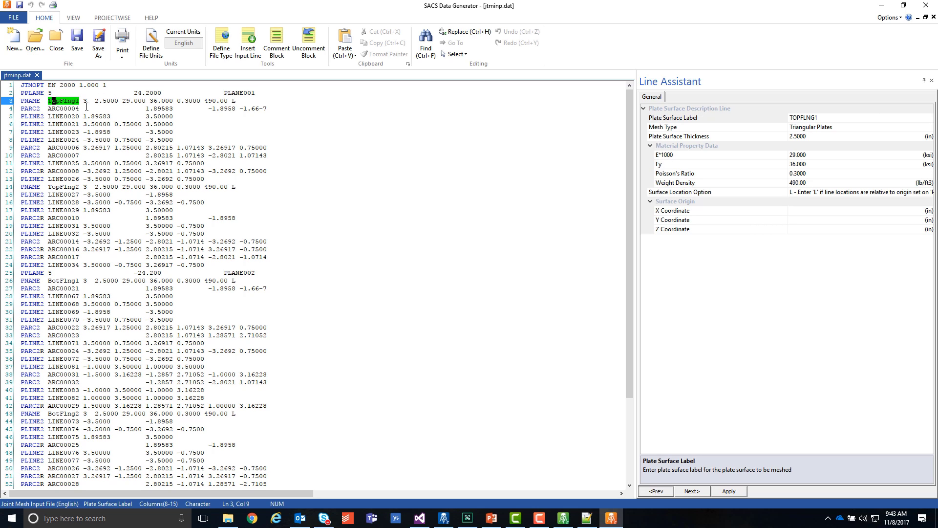
pyautogui.click(64, 108)
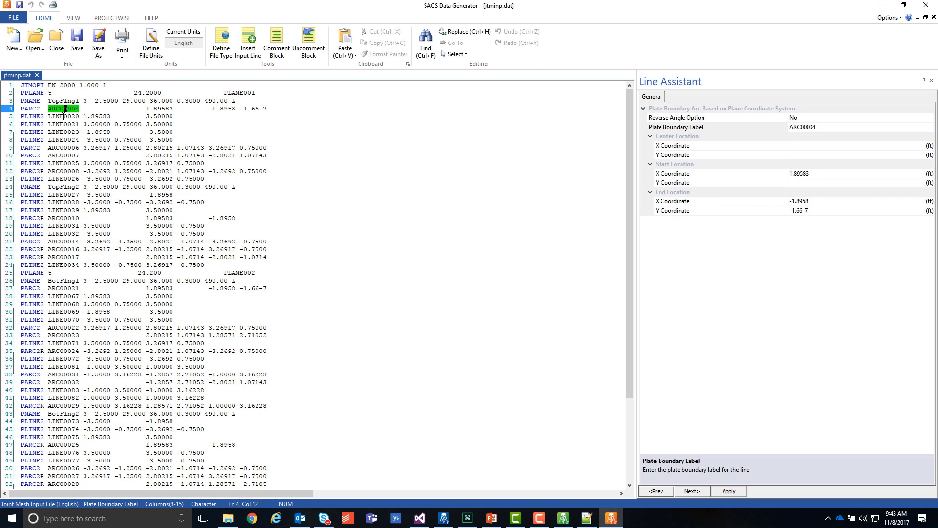
pyautogui.click(63, 116)
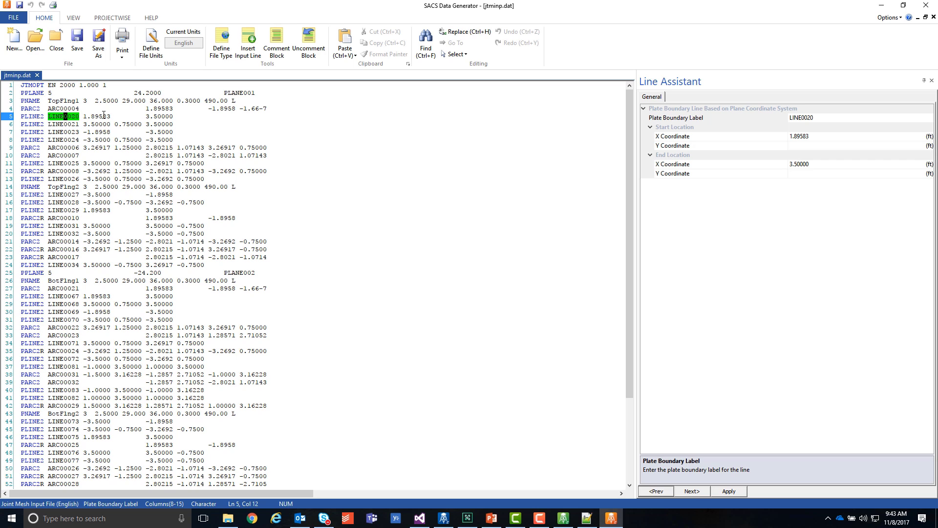
# Inspect the plane offset of PLANE001 on the first PPLANE line and close Data Generator
pyautogui.click(158, 94)
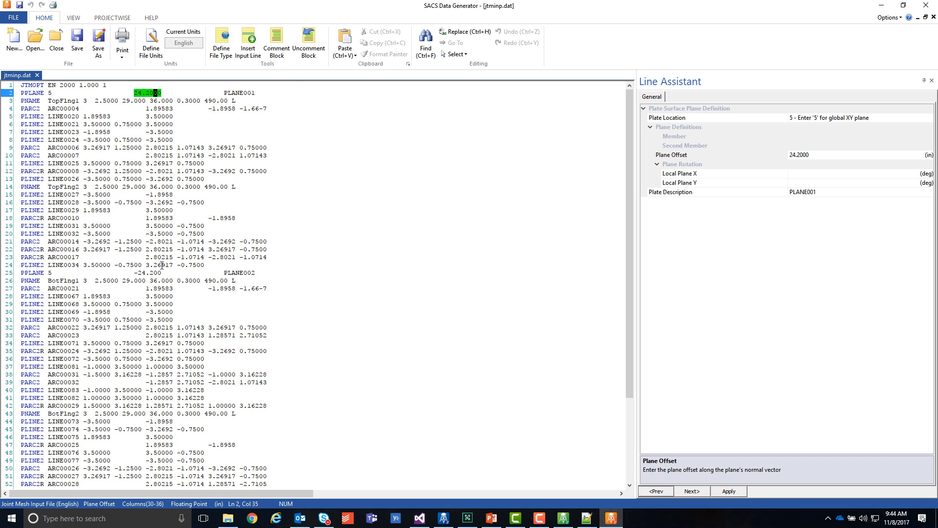
pyautogui.click(927, 6)
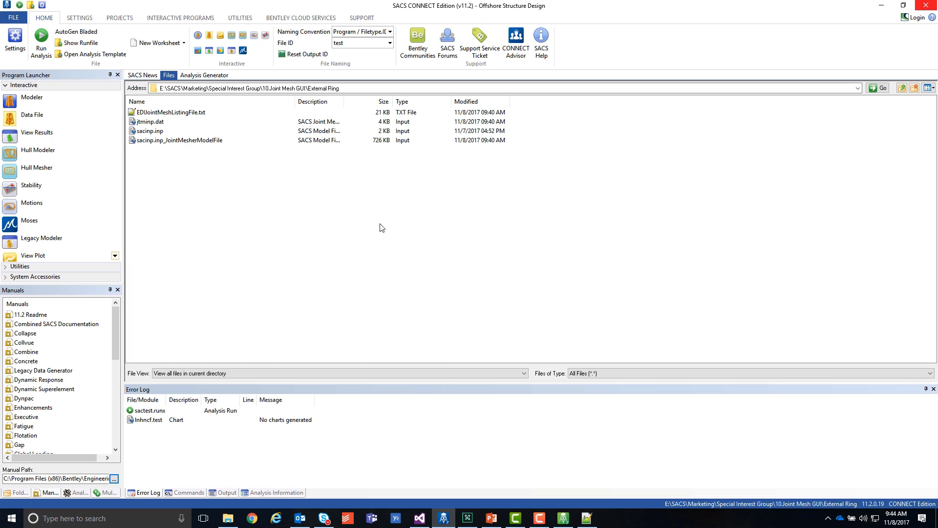
# Close both open Precede windows and reopen the model file sacinp.inp in Precede
pyautogui.click(154, 133)
pyautogui.click(556, 521)
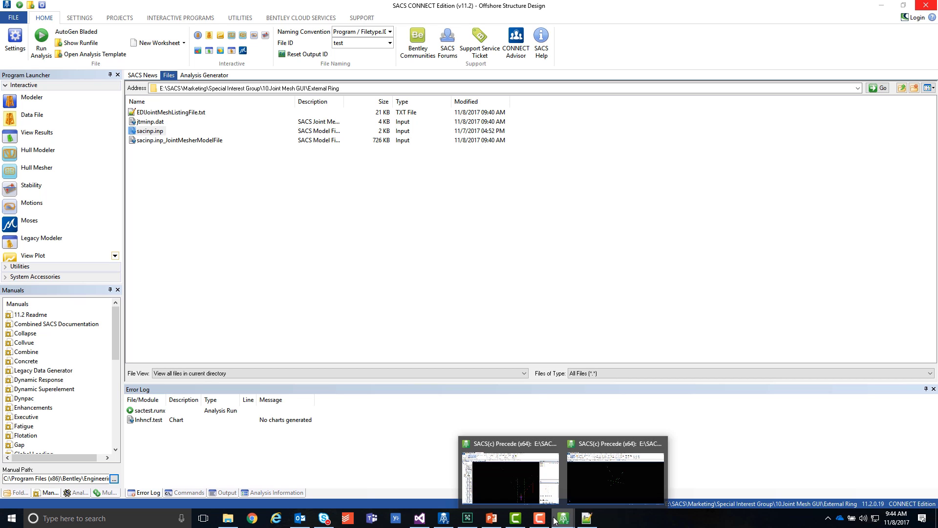
pyautogui.click(659, 444)
pyautogui.click(612, 445)
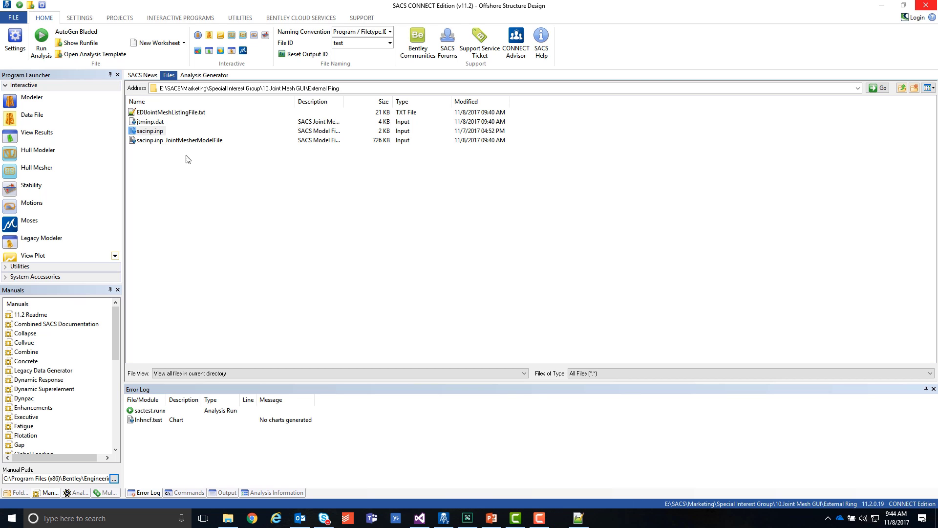
pyautogui.doubleClick(151, 132)
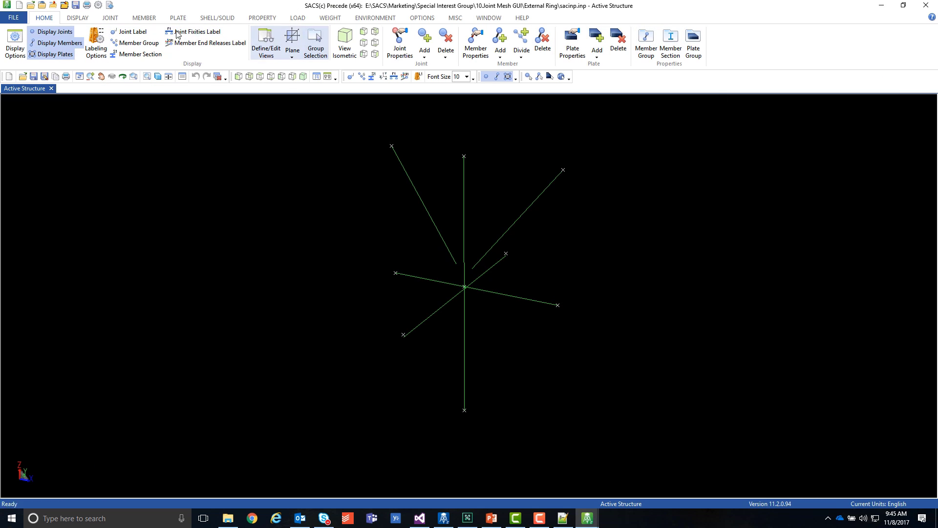
# Start the Joint Mesher for joint 2000 using the existing mesh input file jtminp.dat
pyautogui.click(110, 18)
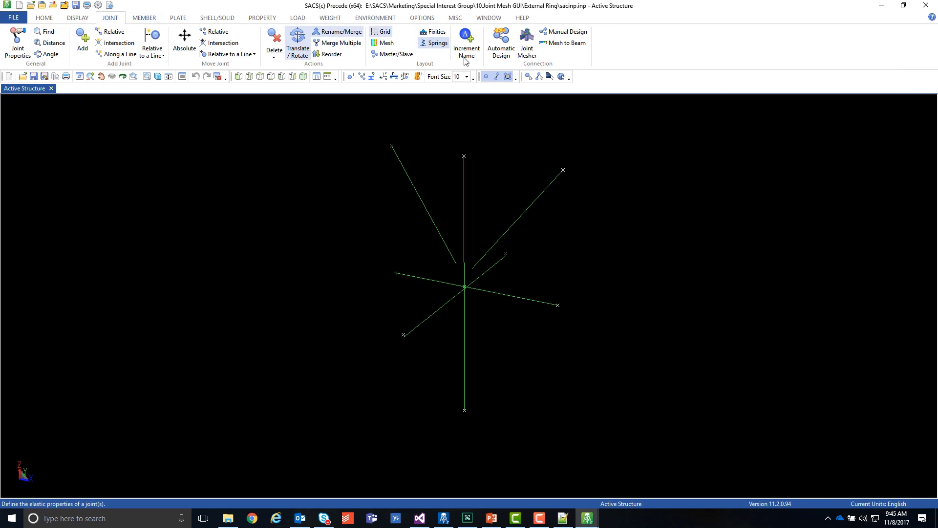
pyautogui.click(527, 43)
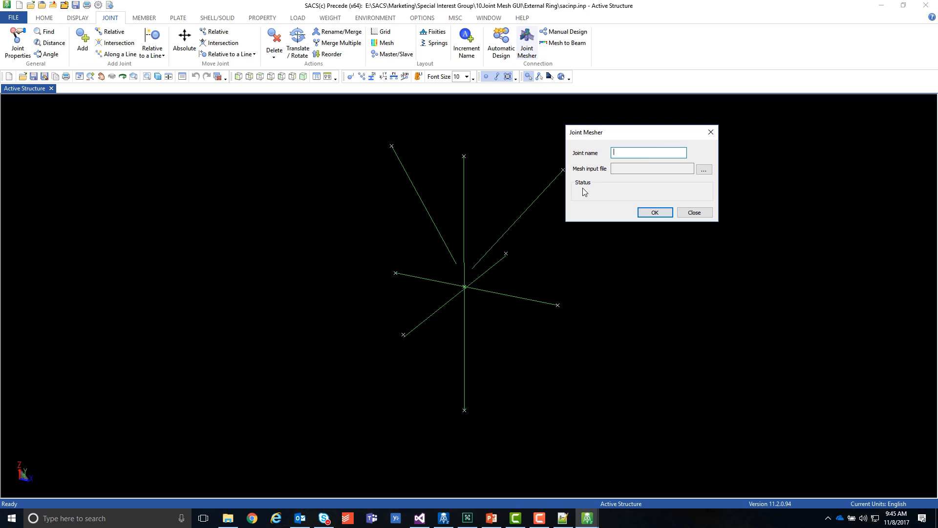
pyautogui.click(464, 287)
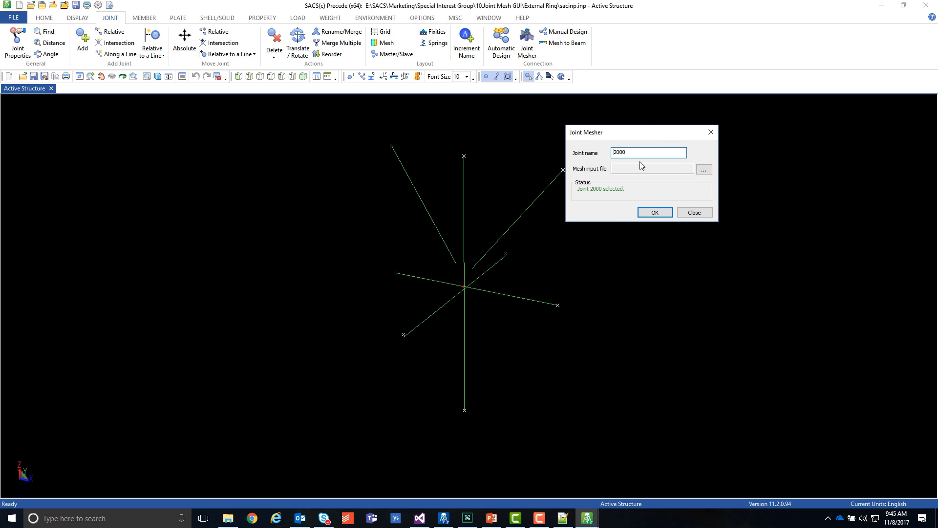
pyautogui.click(701, 168)
pyautogui.doubleClick(586, 121)
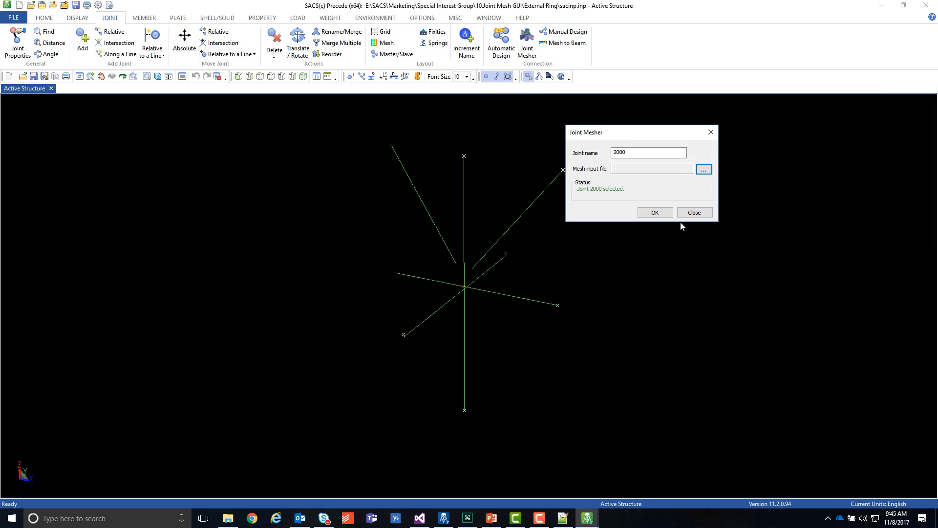
pyautogui.click(655, 213)
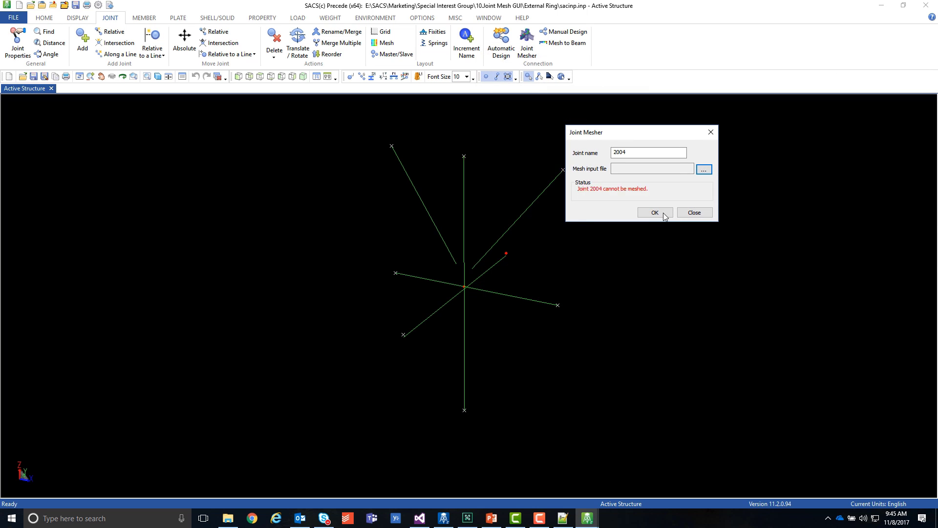
pyautogui.doubleClick(660, 153)
pyautogui.write('2000')
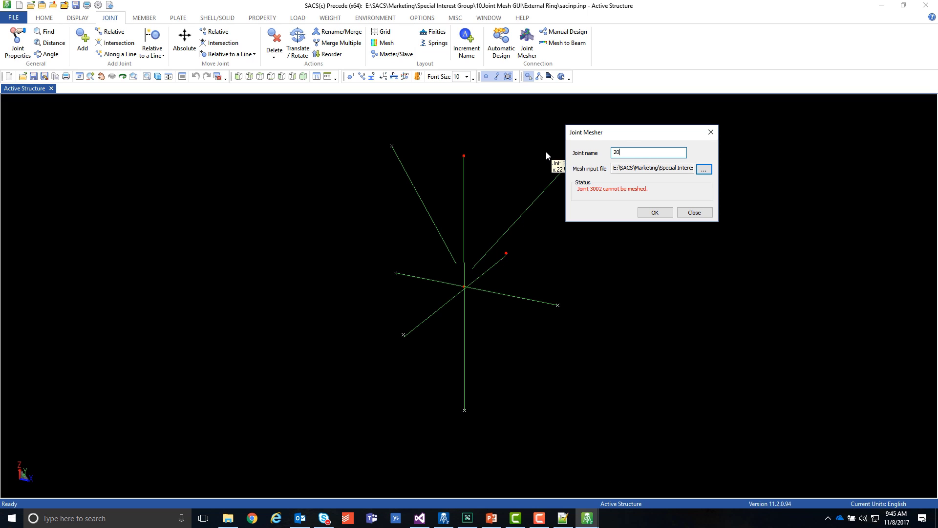
pyautogui.press('Return')
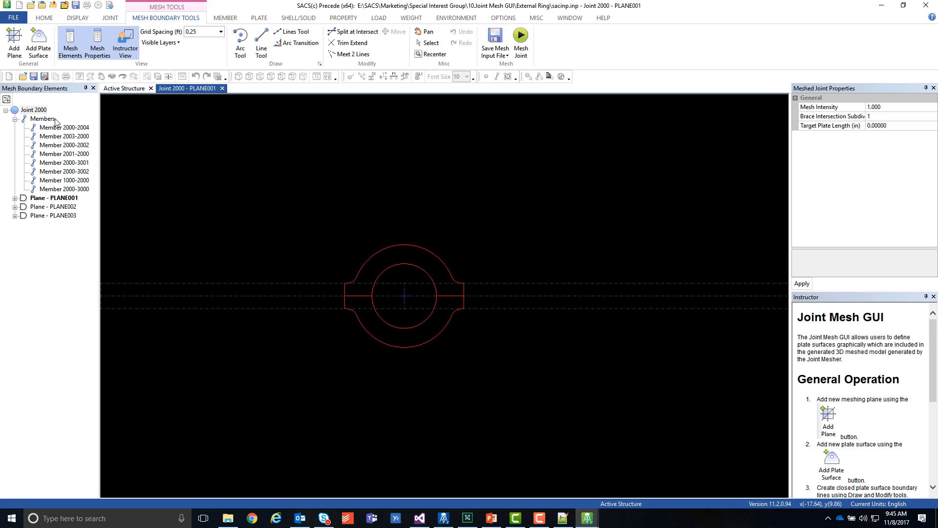
# Examine plate surfaces TopFlng1 and TopFlng2 with their boundary lines and arcs under PLANE001, and list the elements of PLANE002
pyautogui.click(14, 198)
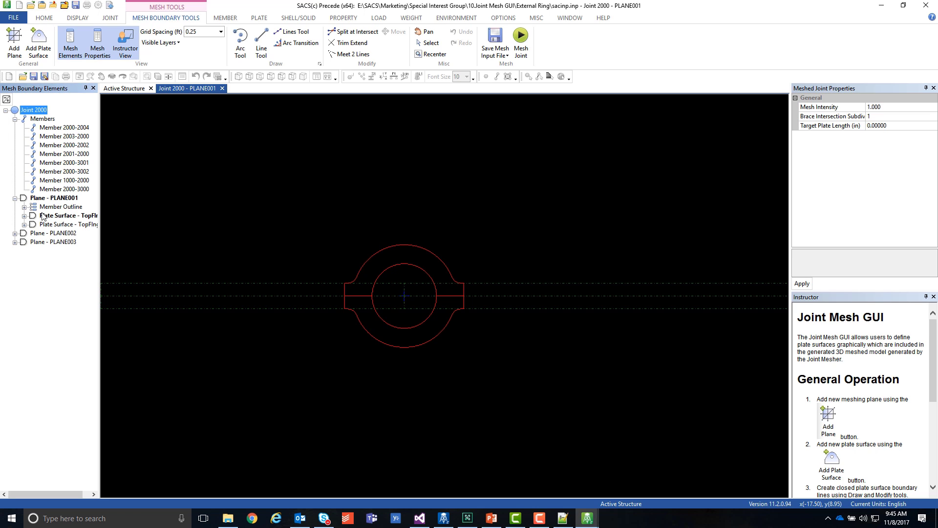
pyautogui.click(24, 216)
pyautogui.click(69, 215)
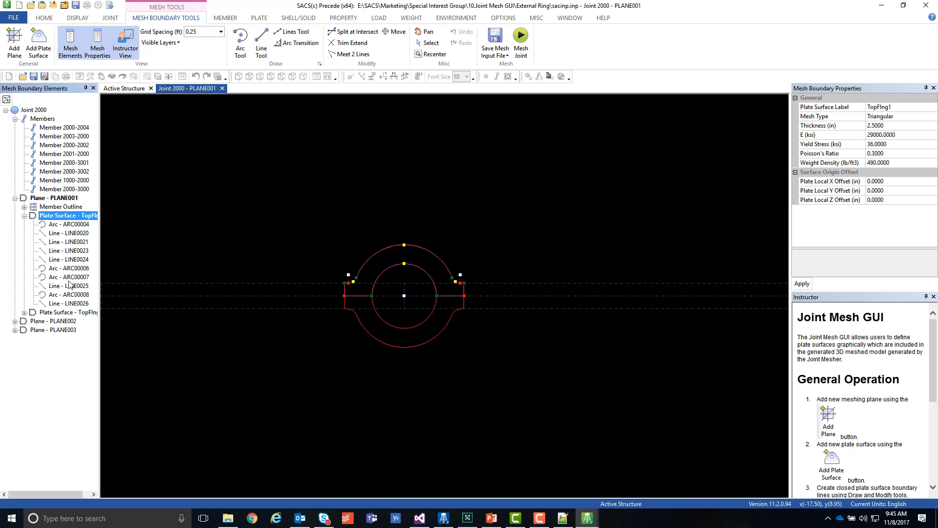
pyautogui.click(24, 312)
pyautogui.click(69, 313)
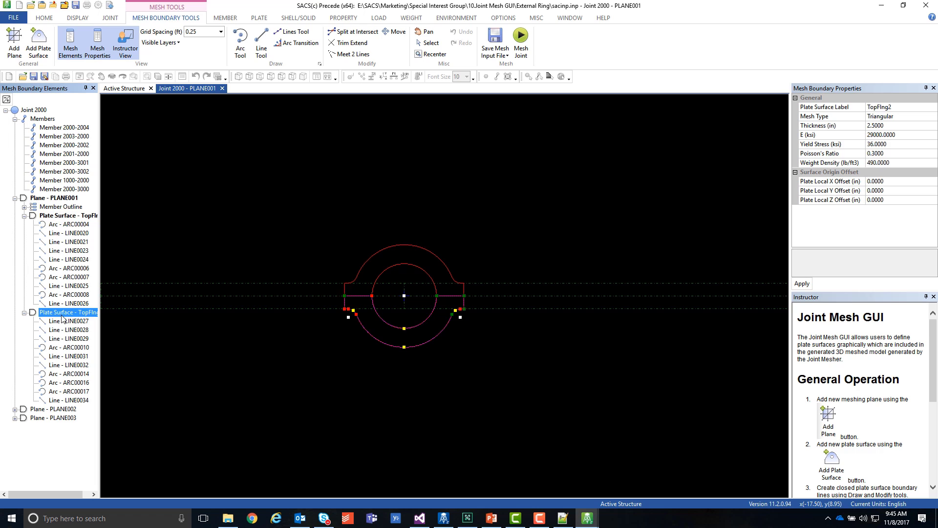
pyautogui.click(15, 409)
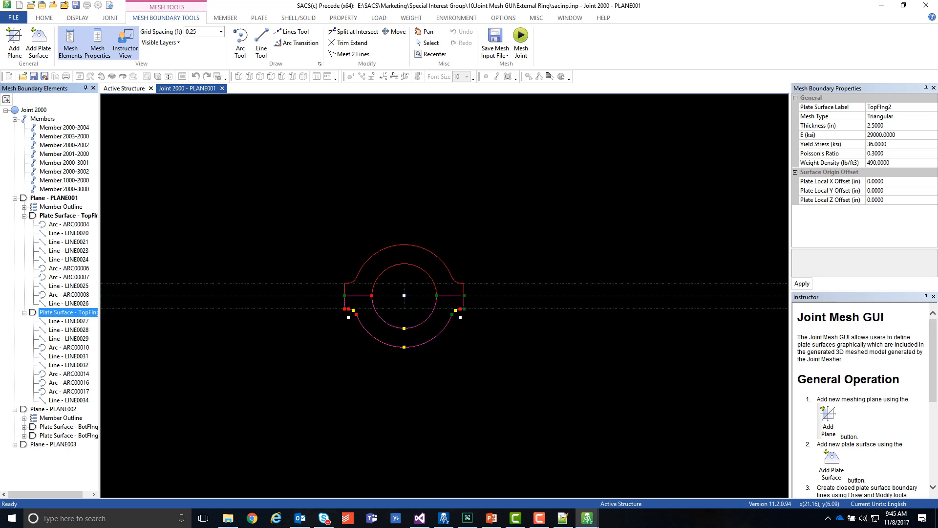
pyautogui.hotkey('alt', 'Tab')
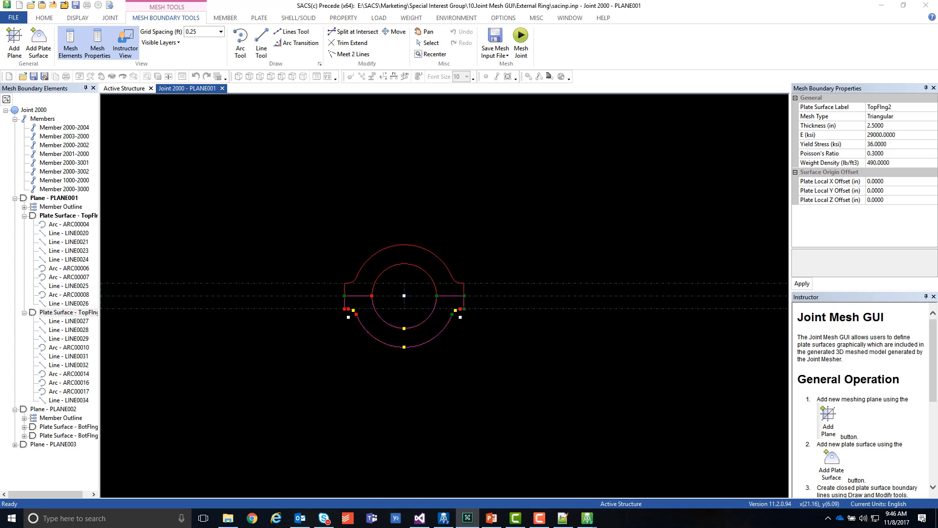